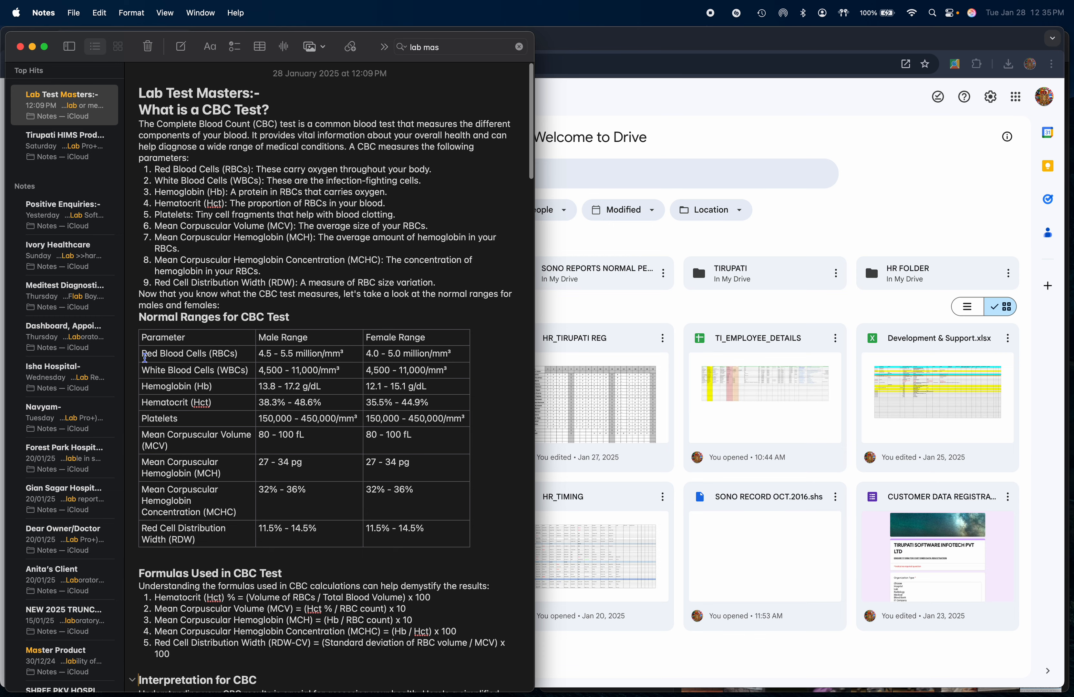
- Copy the parameter name Red Blood Cells (RBCs) from the note's table and paste it as the Test Procedure Name
{"action": "left_click_drag", "start_coordinate": [145, 358], "coordinate": [243, 357]}
{"action": "key", "text": "super+c"}
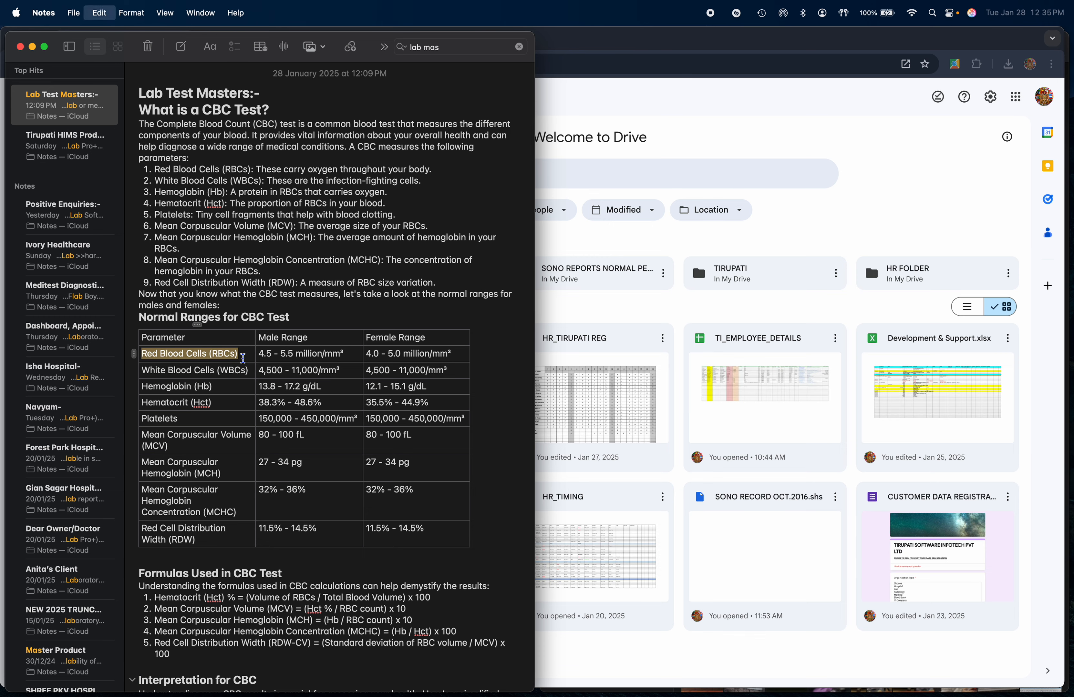
{"action": "key", "text": "super+Tab"}
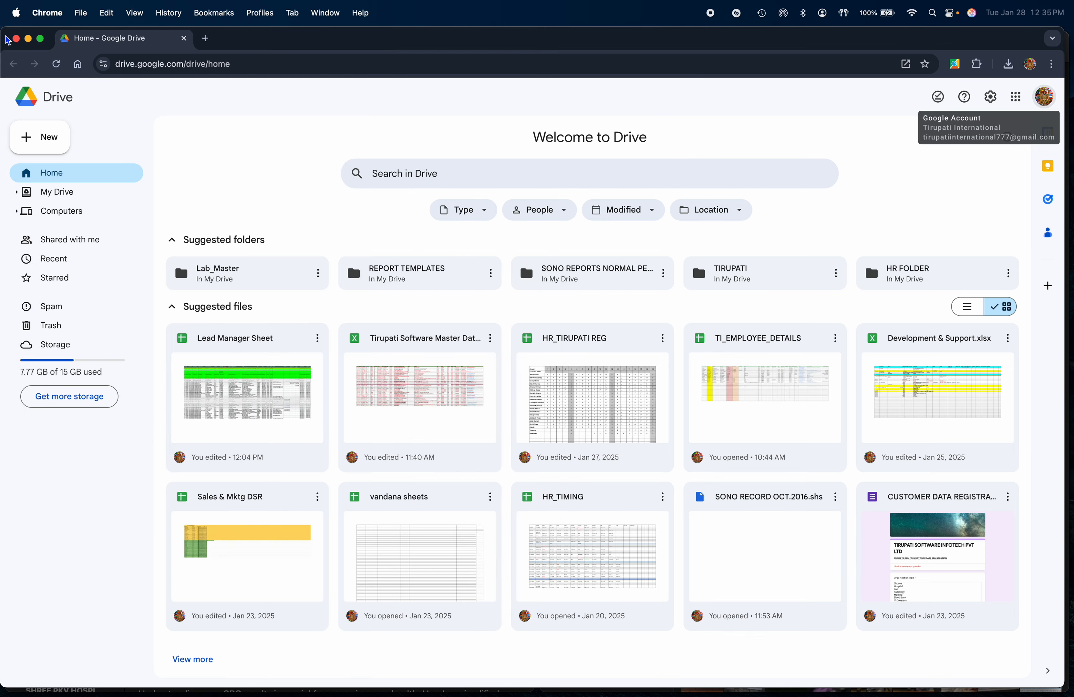
{"action": "left_click", "coordinate": [16, 38]}
{"action": "key", "text": "super+Tab"}
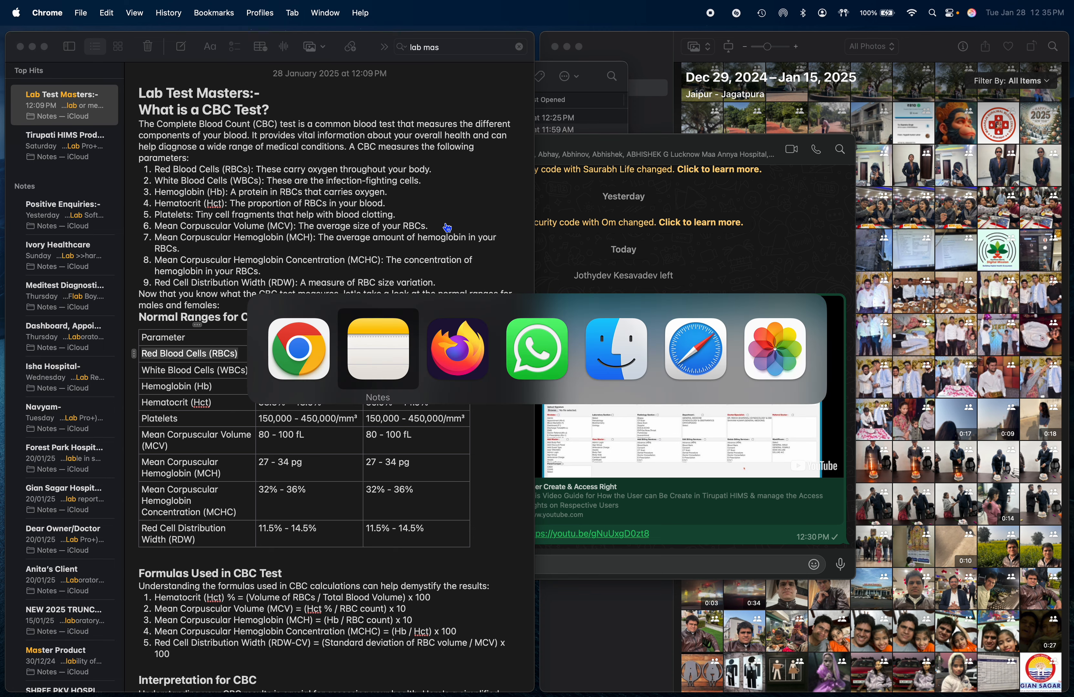
{"action": "key", "text": "super+Tab"}
{"action": "key", "text": "super+v"}
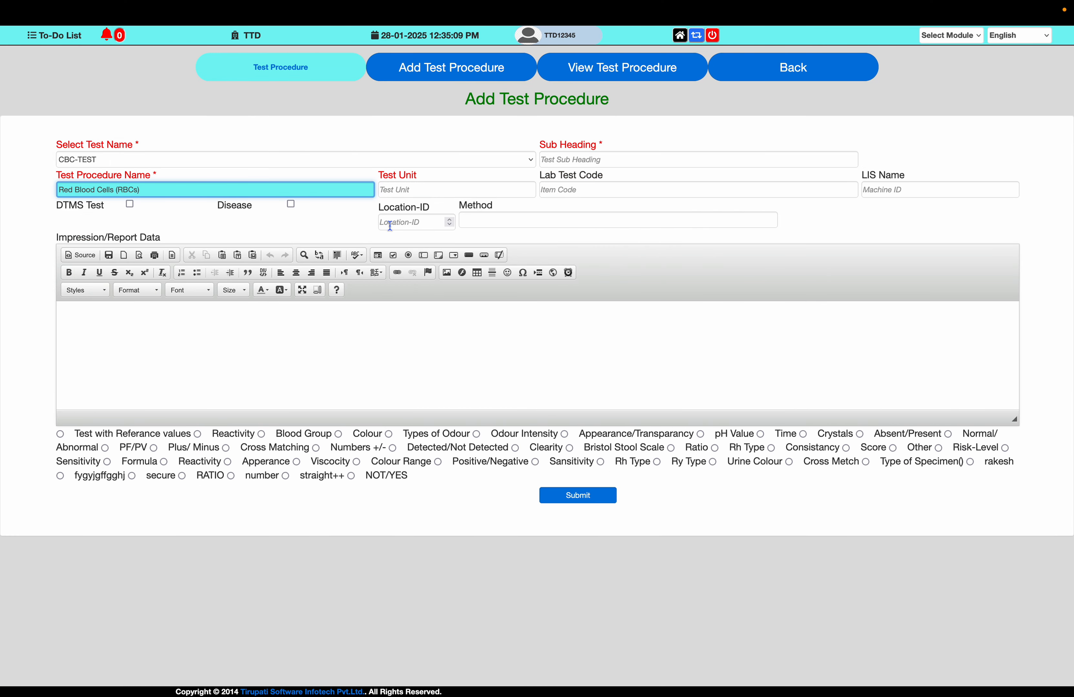
- Tile the notes window on the right half of the screen and close the other windows behind it
{"action": "key", "text": "super+Tab"}
{"action": "key", "text": "super+Tab"}
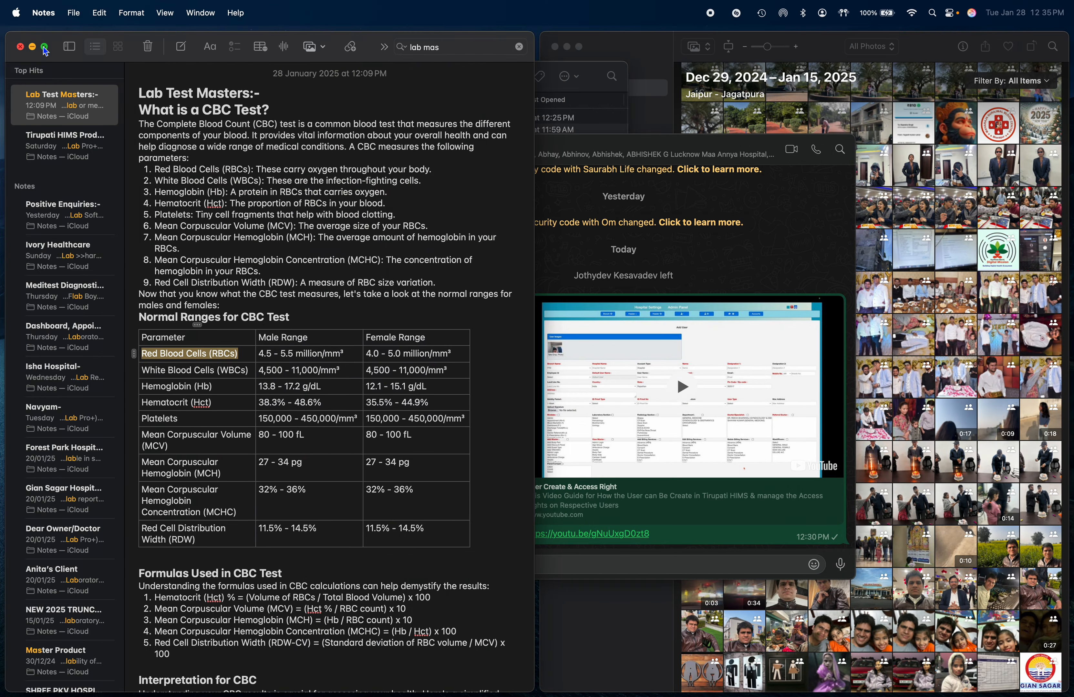
{"action": "mouse_move", "coordinate": [45, 50]}
{"action": "left_click", "coordinate": [74, 91]}
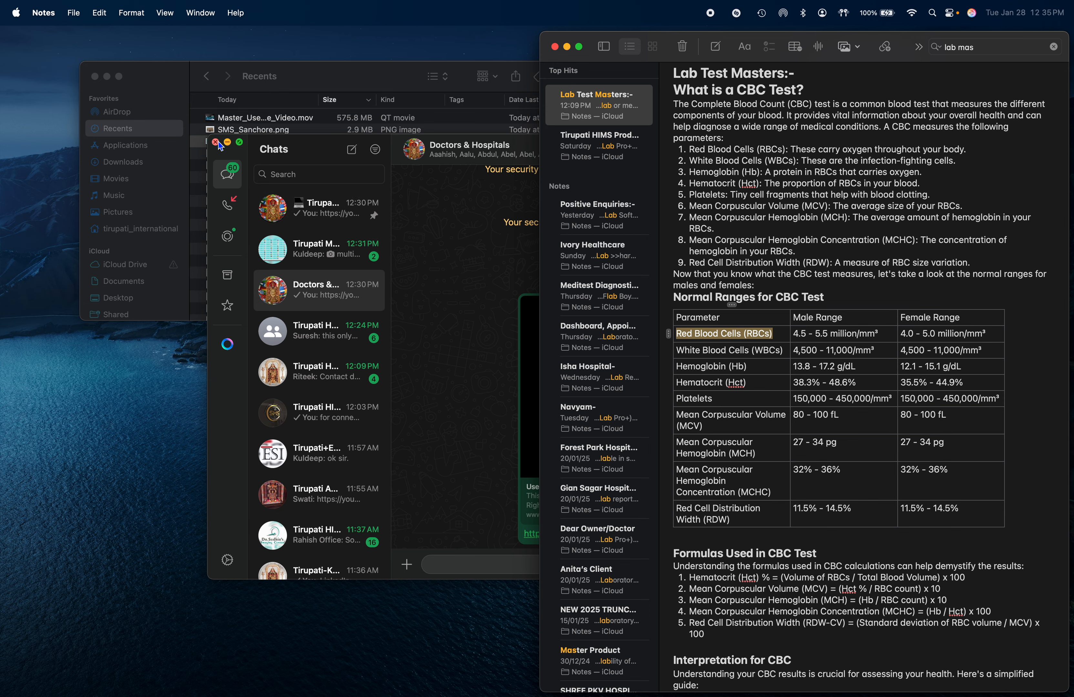
{"action": "left_click", "coordinate": [216, 142]}
{"action": "left_click", "coordinate": [95, 76]}
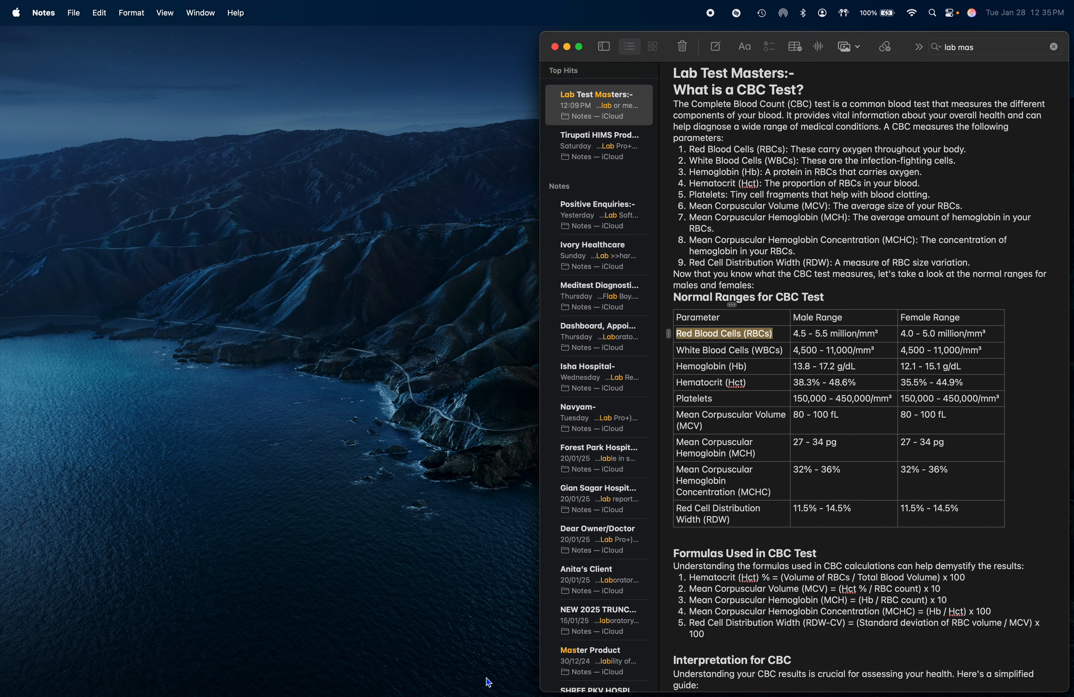
- Tile the browser with the Add Test Procedure form on the left half and zoom the page out
{"action": "left_click", "coordinate": [587, 682]}
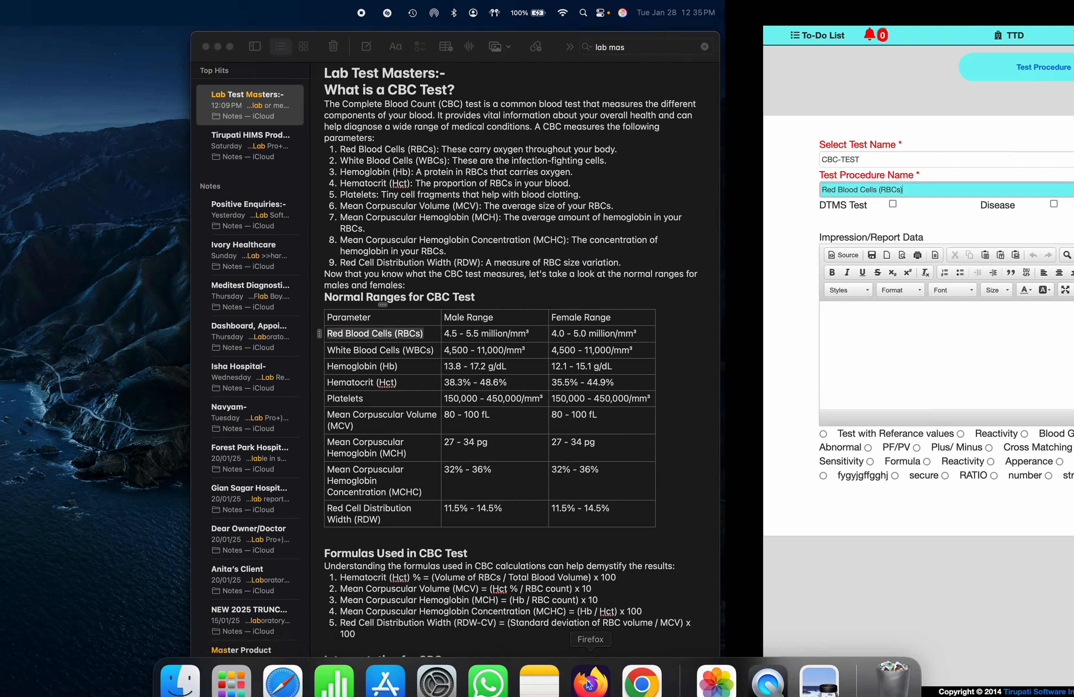
{"action": "mouse_move", "coordinate": [42, 41]}
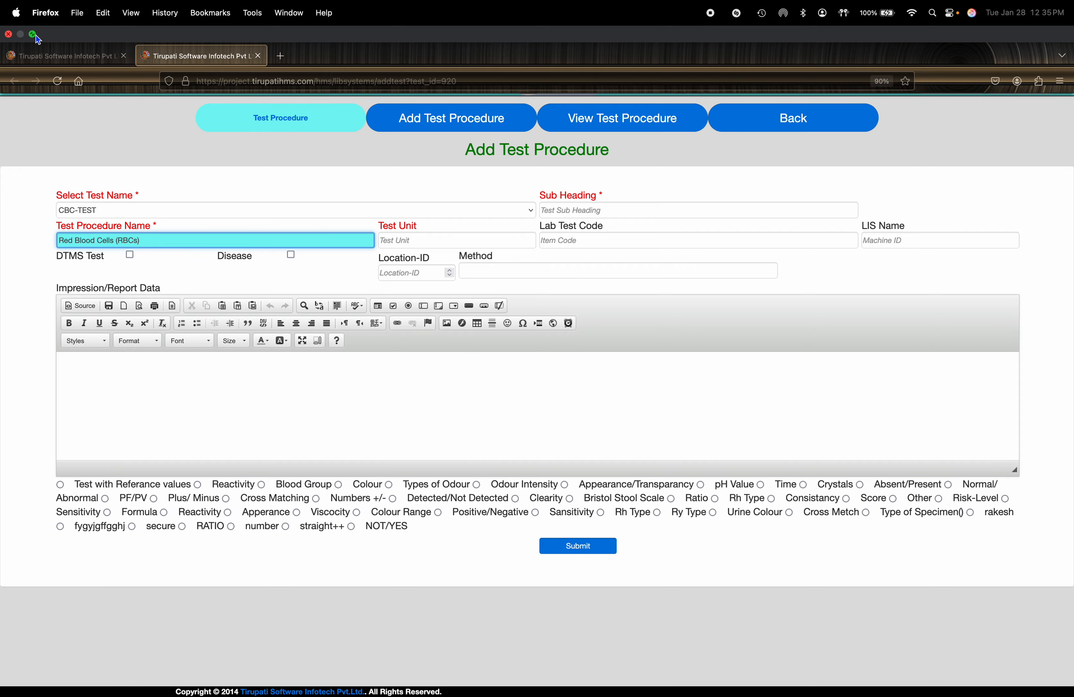
{"action": "left_click", "coordinate": [36, 36]}
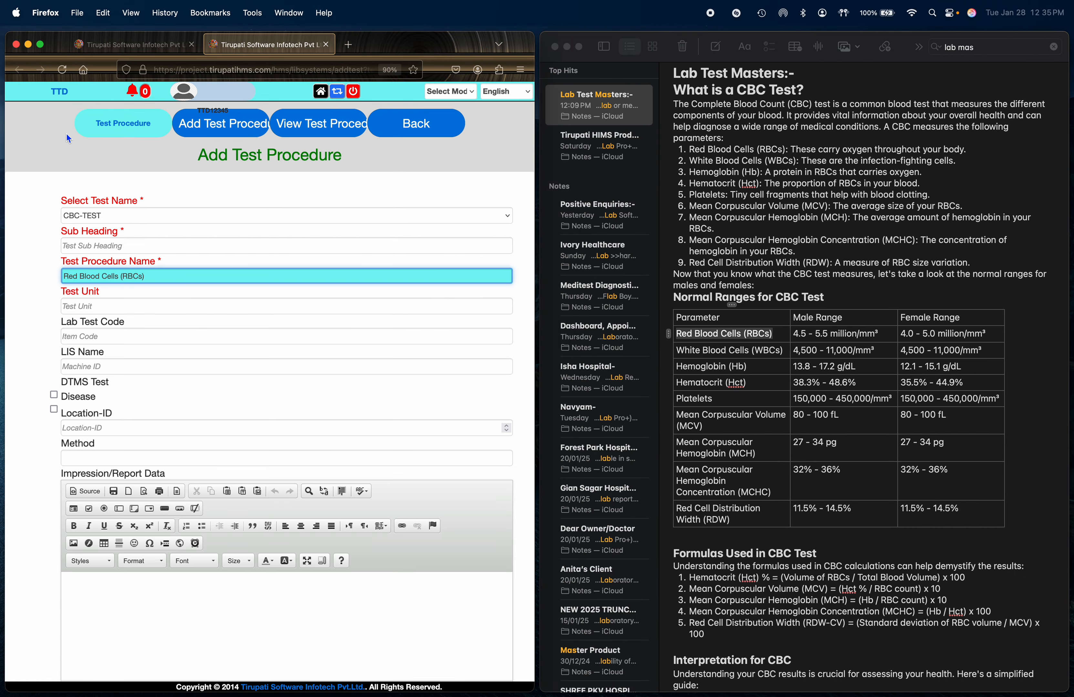
{"action": "left_click", "coordinate": [56, 141]}
{"action": "key", "text": "super+minus"}
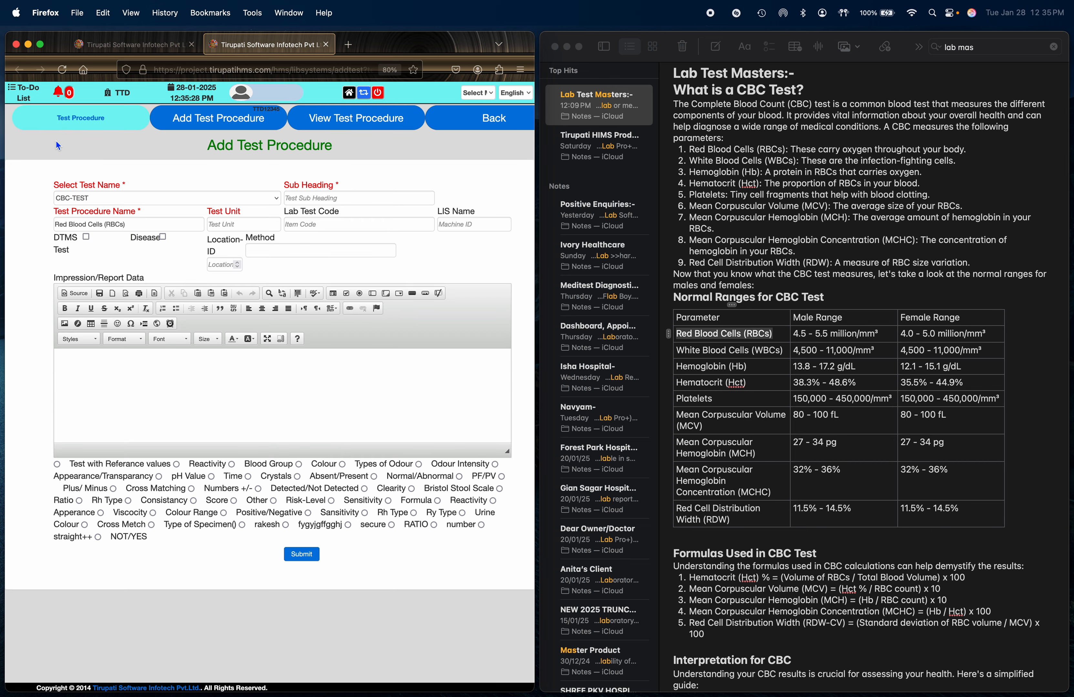
- Copy the unit million/mm³ from the note's male range and paste it into the Test Unit field
{"action": "left_click", "coordinate": [837, 334]}
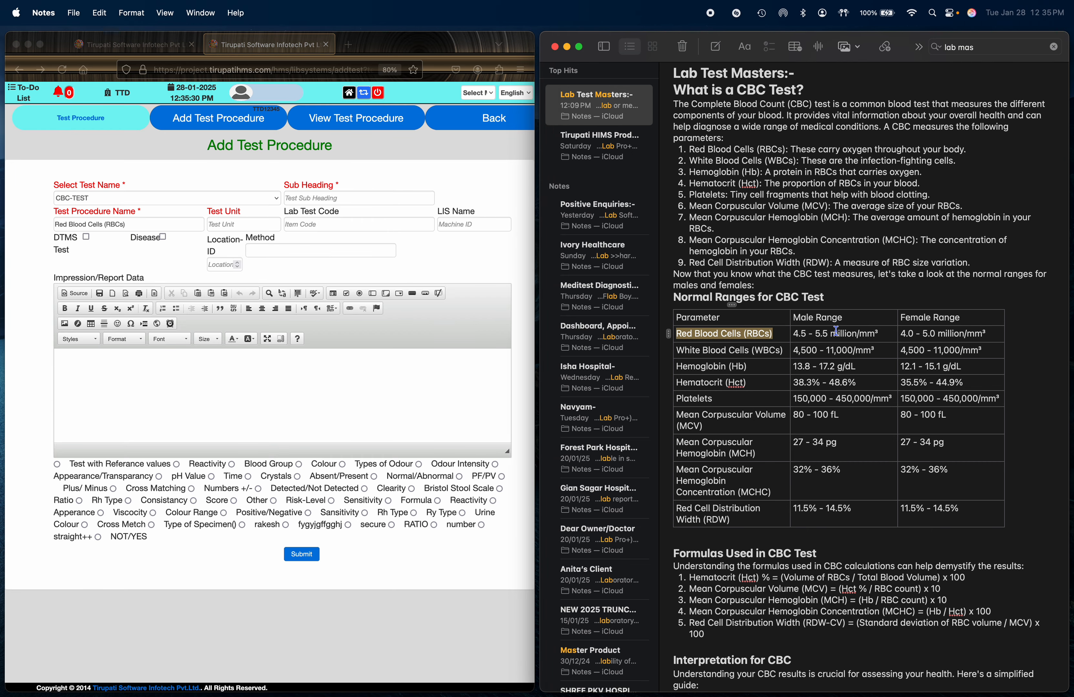
{"action": "left_click_drag", "start_coordinate": [884, 333], "coordinate": [832, 334]}
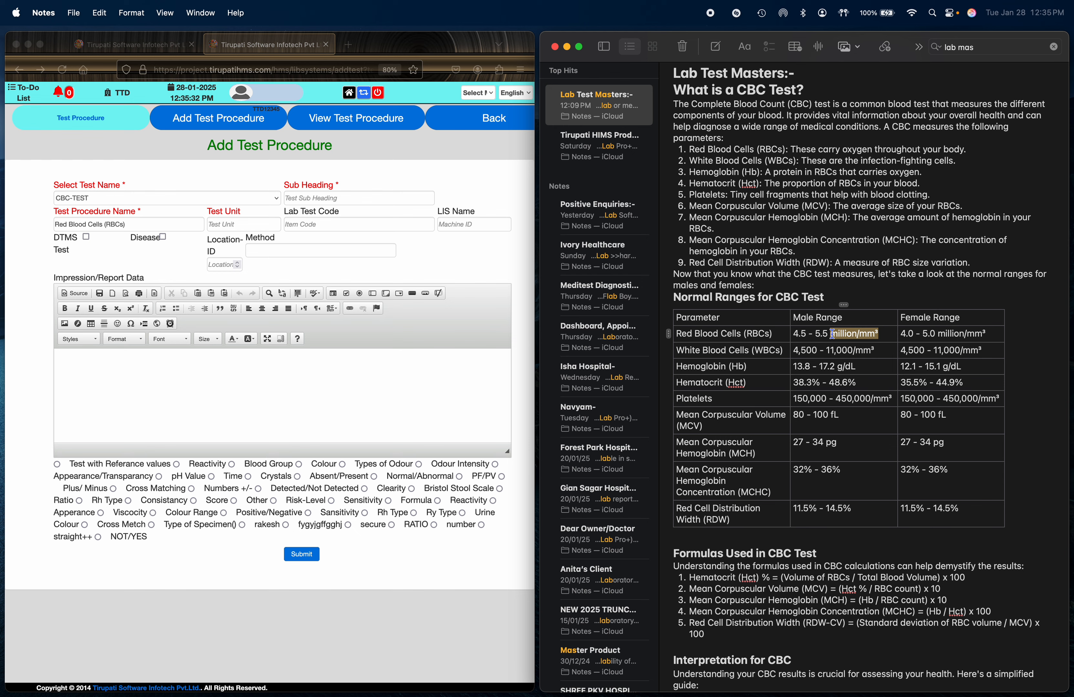
{"action": "left_click", "coordinate": [251, 224]}
{"action": "key", "text": "super+v"}
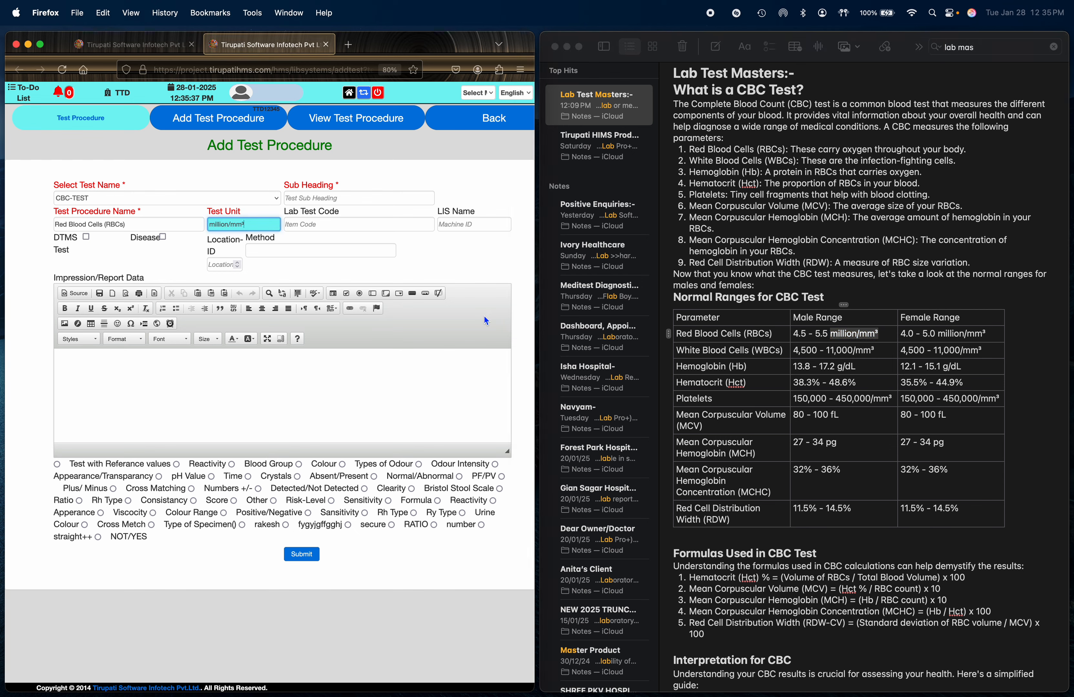
- Choose the Test with Referance values option to show the reference range table
{"action": "left_click", "coordinate": [57, 465]}
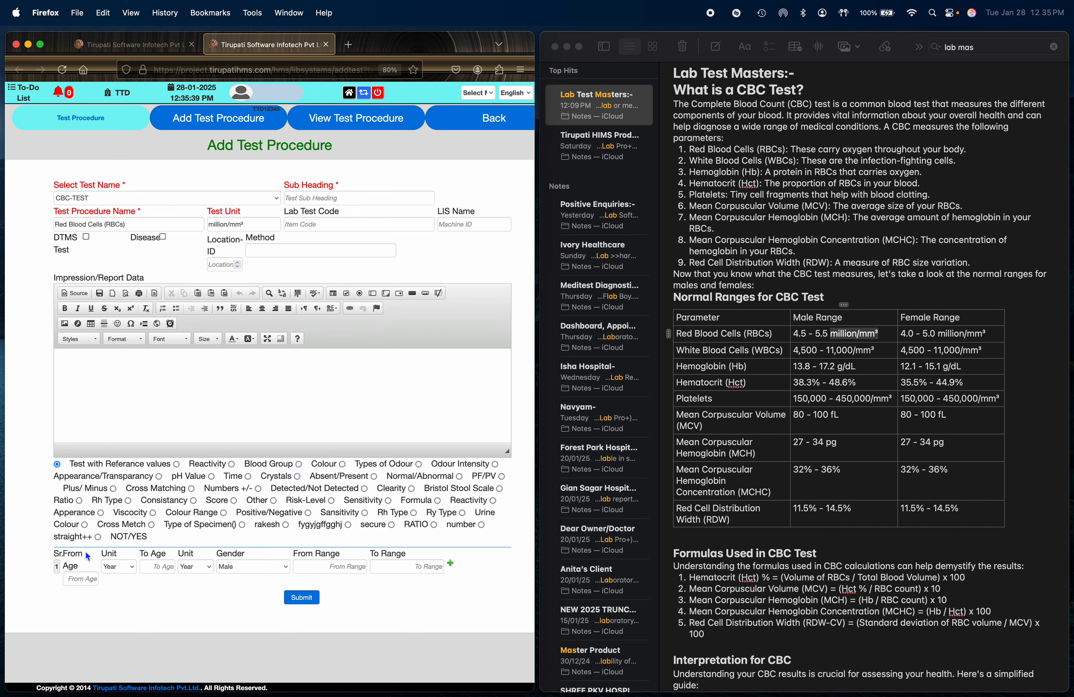
{"action": "key", "text": "super+minus"}
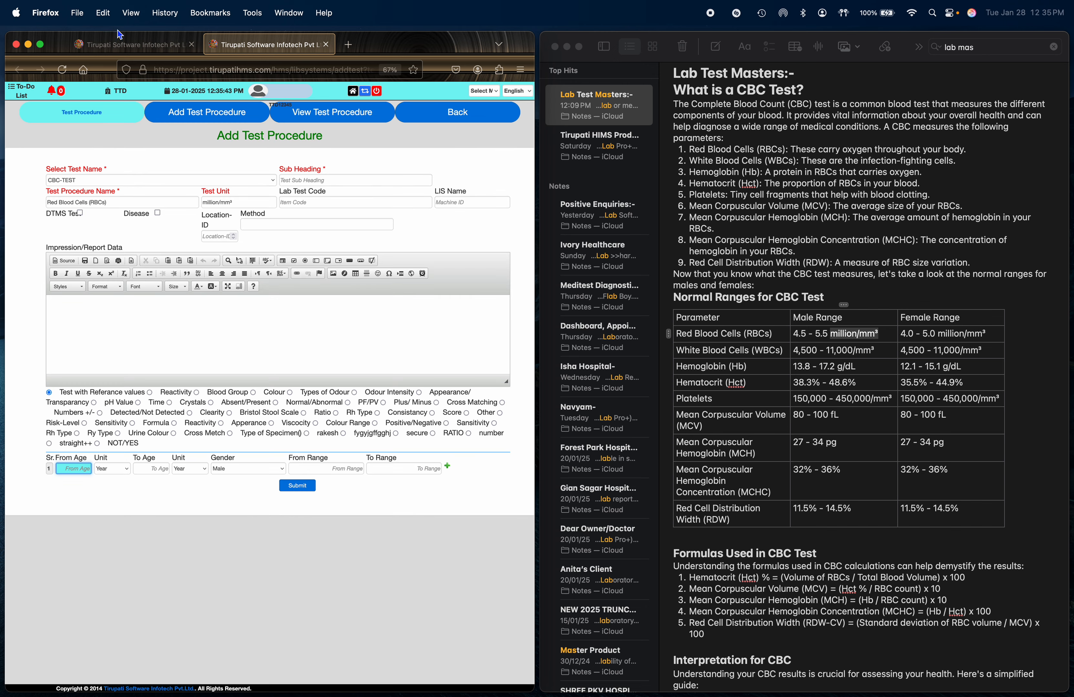
{"action": "left_click", "coordinate": [39, 44]}
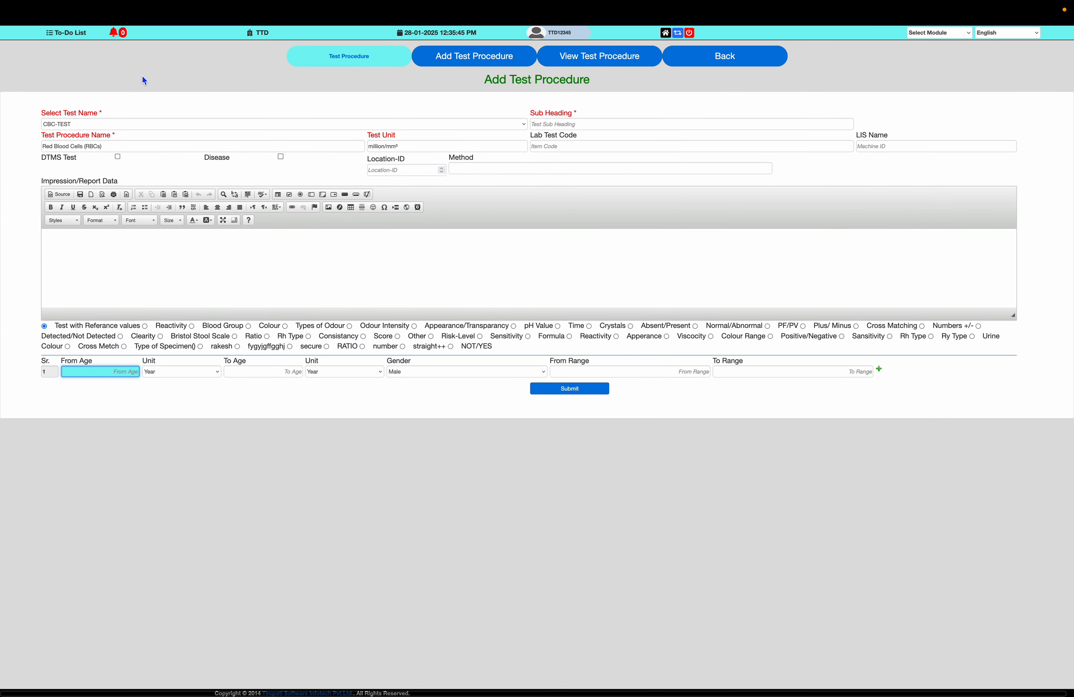
{"action": "key", "text": "super+plus"}
{"action": "key", "text": "super+plus"}
{"action": "key", "text": "super+plus"}
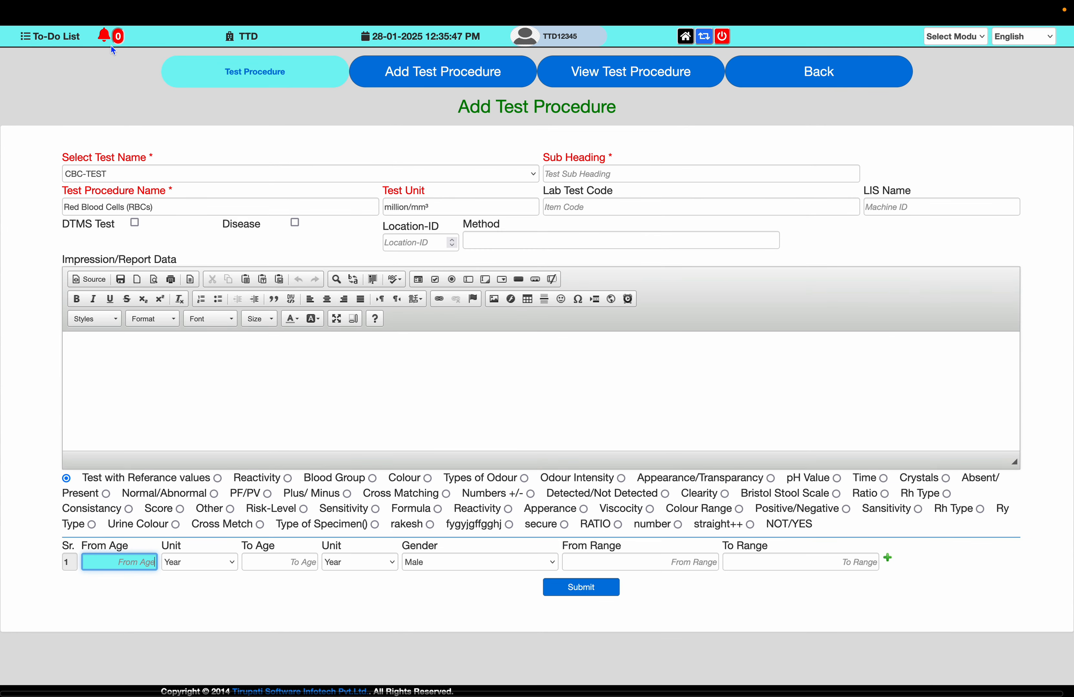
- Set the first reference row's age range from 0 to 100 years for Male
{"action": "type", "text": "0"}
{"action": "key", "text": "Tab"}
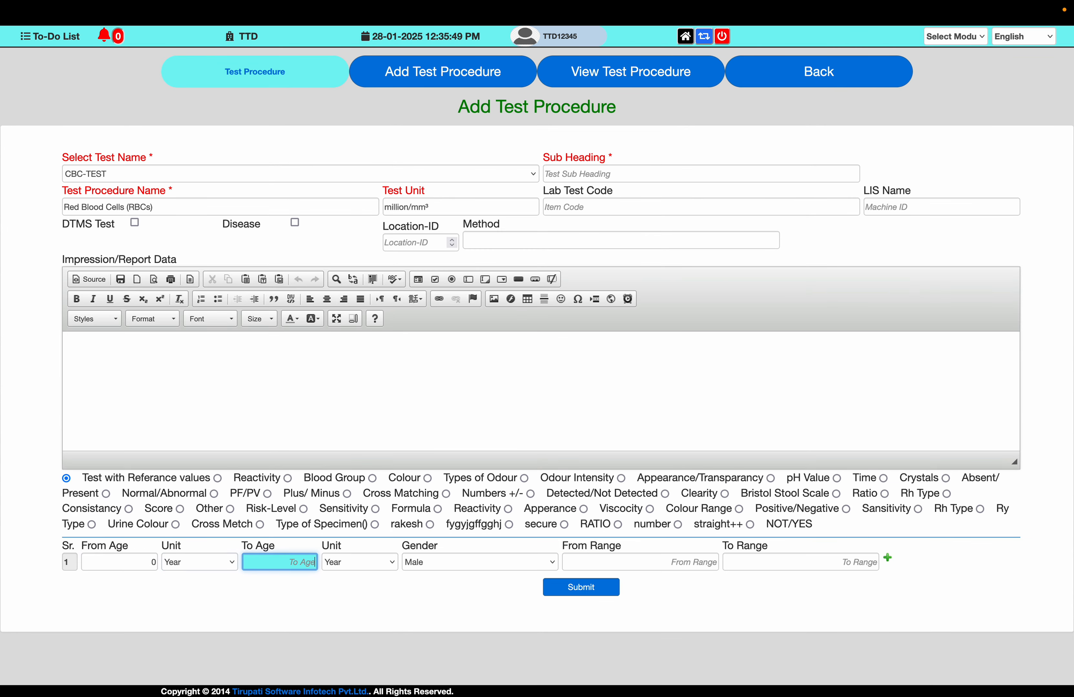
{"action": "type", "text": "100"}
{"action": "key", "text": "Tab"}
{"action": "key", "text": "Tab"}
{"action": "key", "text": "Tab"}
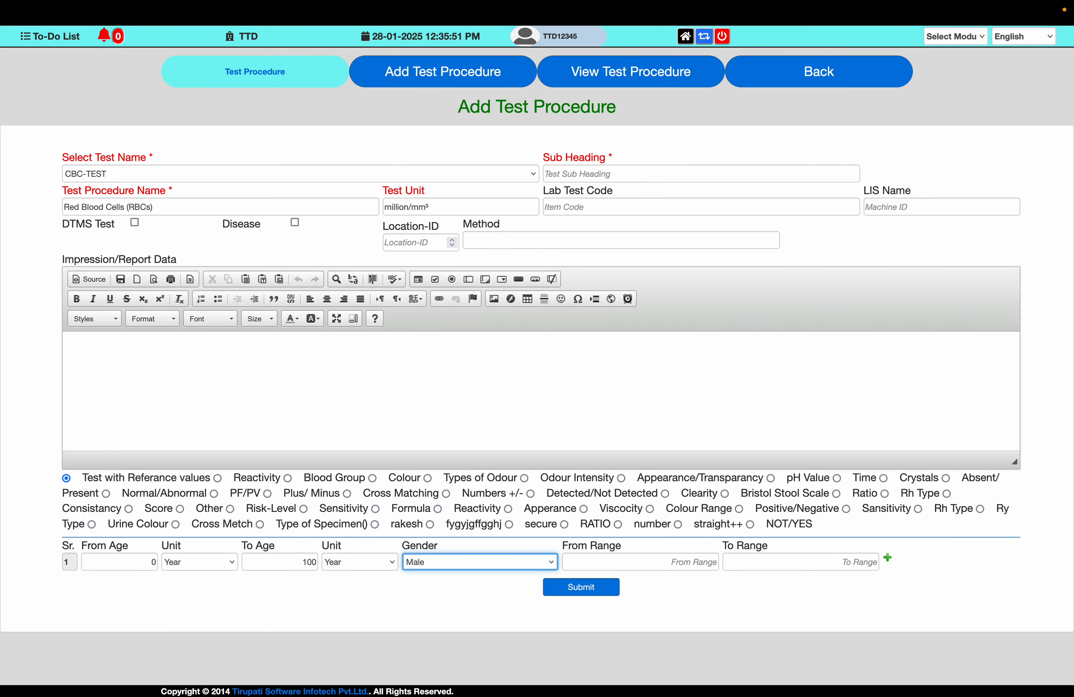
{"action": "key", "text": "super+Tab"}
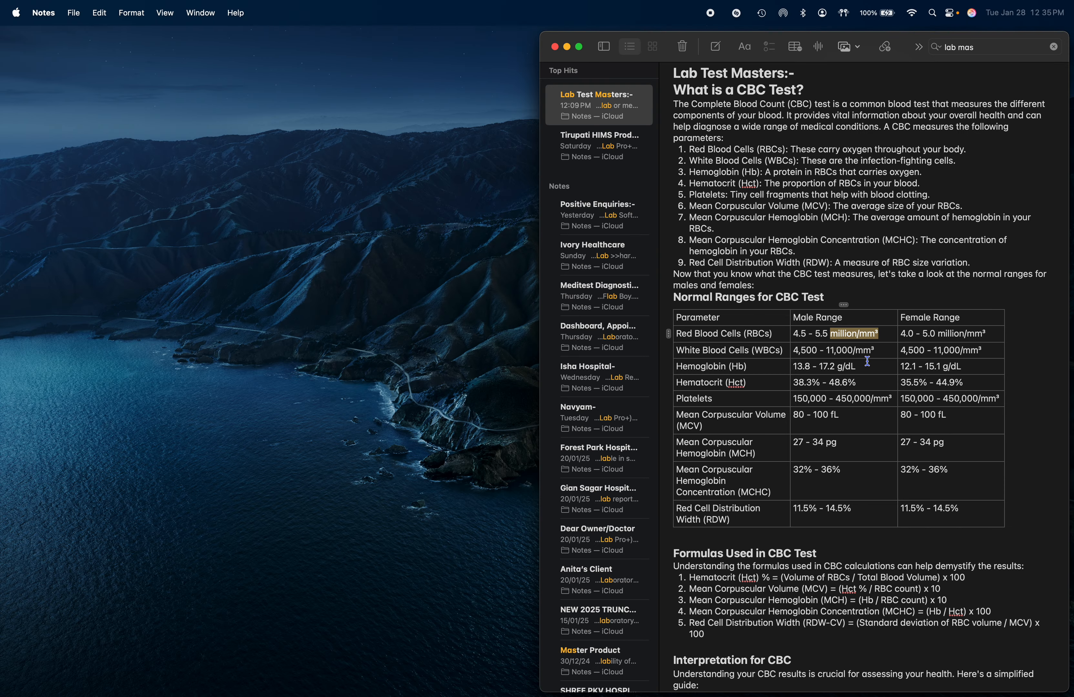
{"action": "key", "text": "super+Tab"}
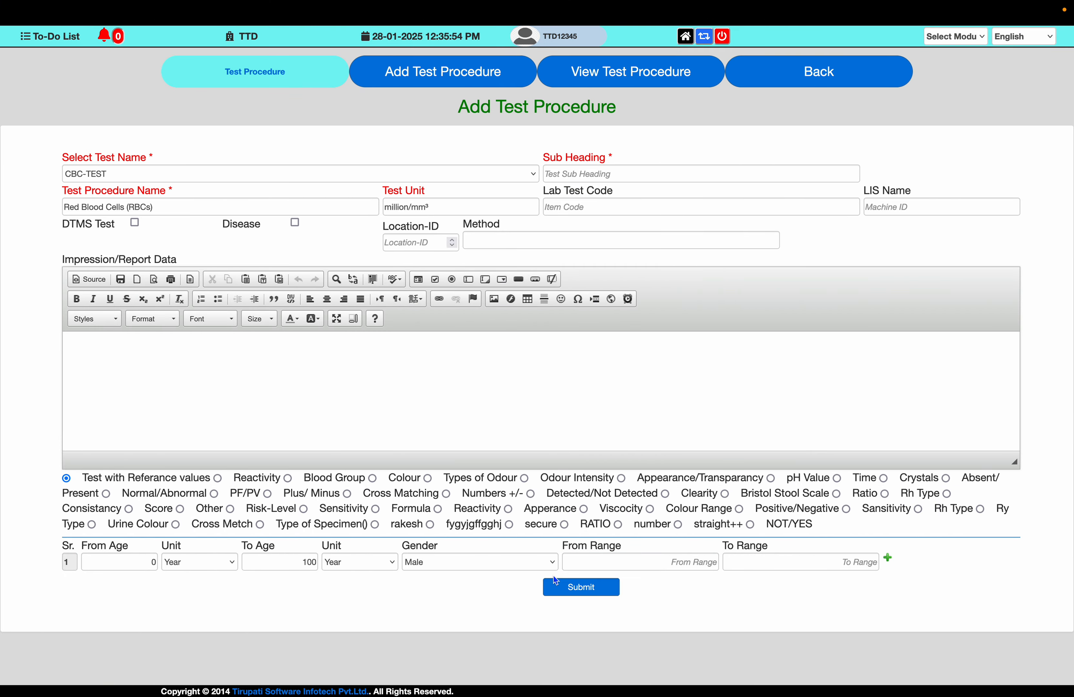
- Enter the male range from 4.5 to 5.5 in the first row
{"action": "left_click", "coordinate": [687, 561]}
{"action": "type", "text": "4.5"}
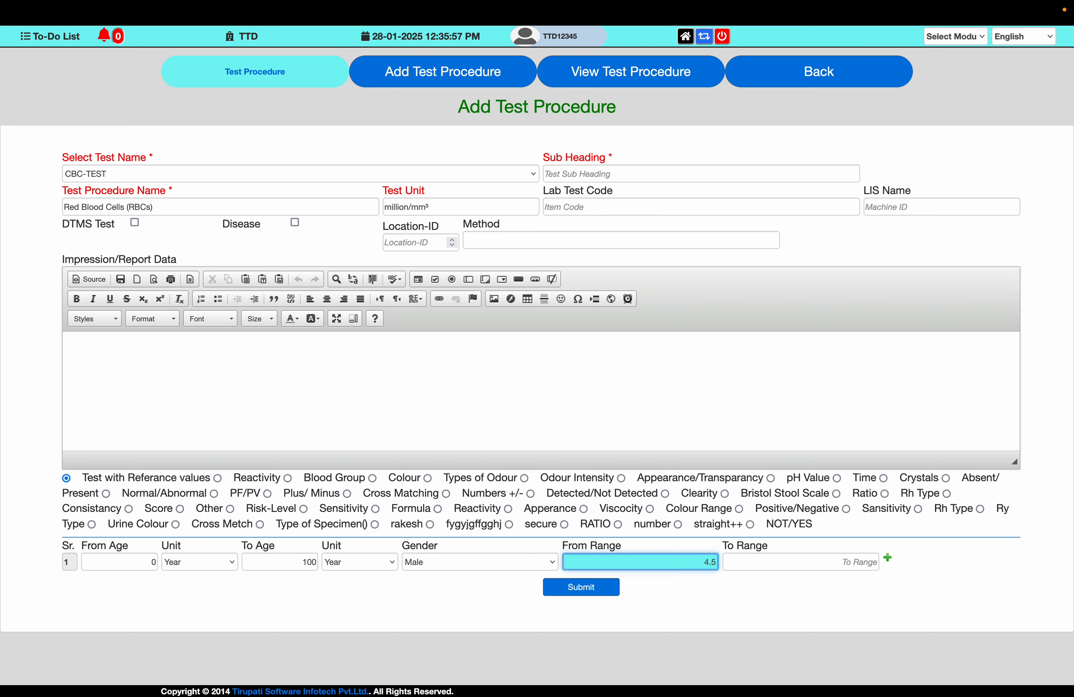
{"action": "key", "text": "Tab"}
{"action": "type", "text": "5.5"}
{"action": "key", "text": "Tab"}
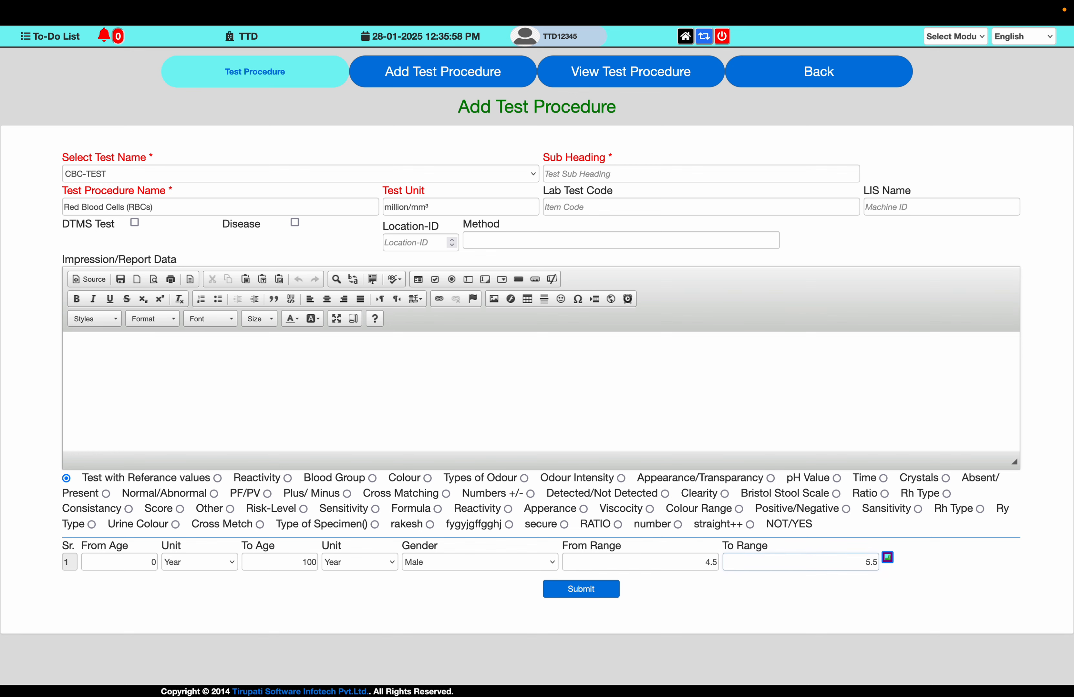
- Add a second reference row with ages 0 to 100 years and gender Female
{"action": "key", "text": "Tab"}
{"action": "type", "text": "0"}
{"action": "key", "text": "Tab"}
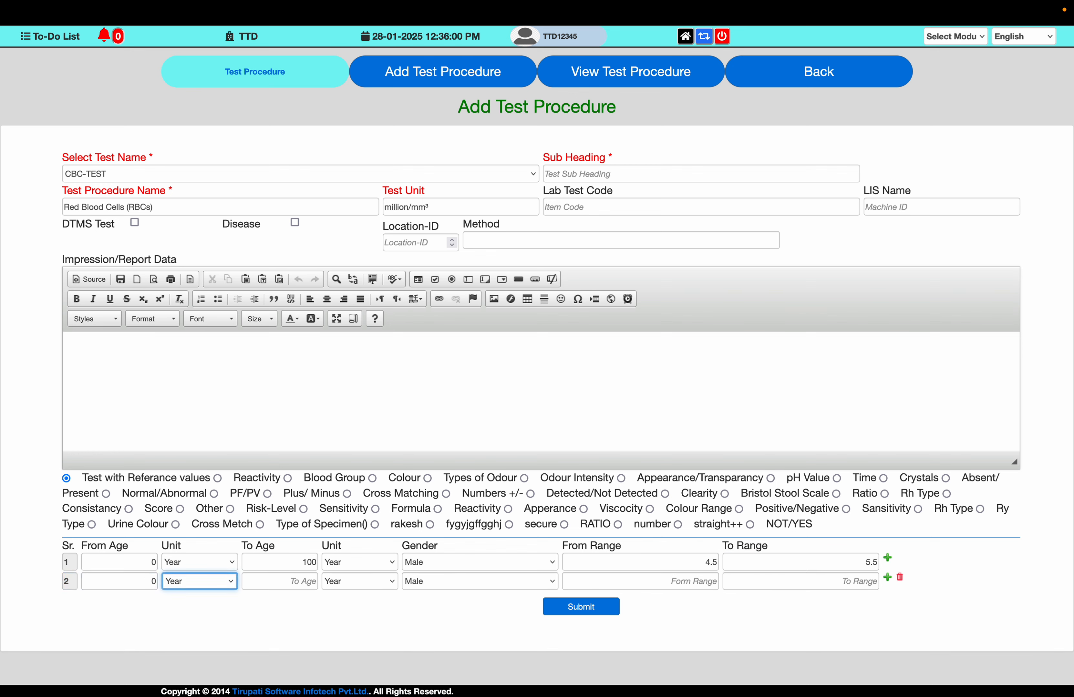
{"action": "key", "text": "Tab"}
{"action": "type", "text": "100"}
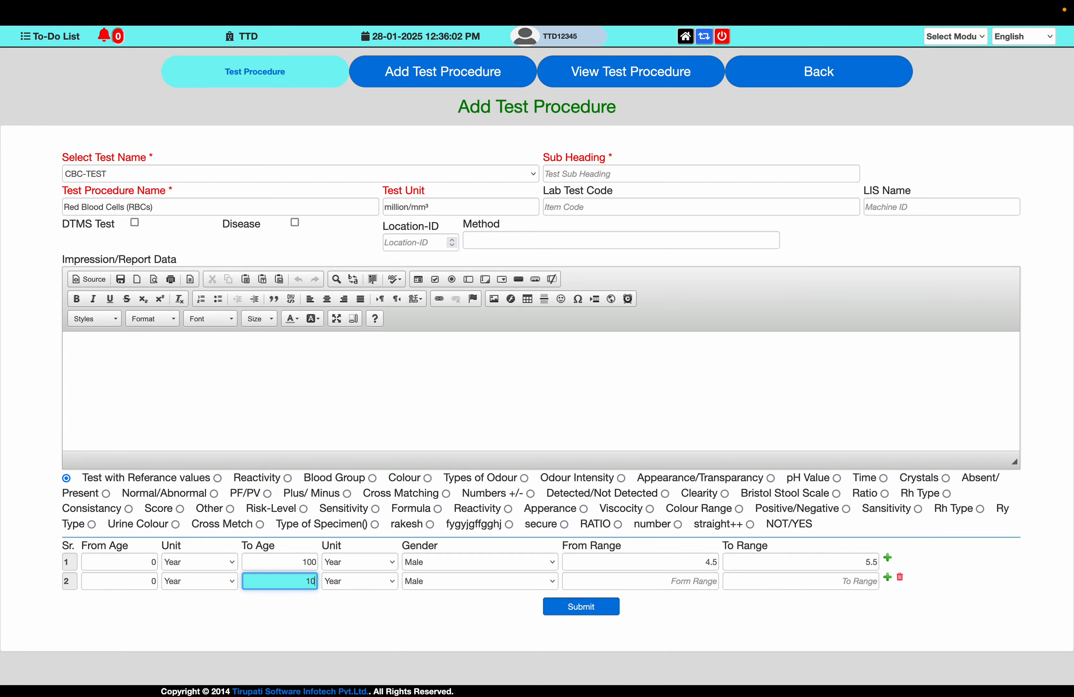
{"action": "key", "text": "Tab"}
{"action": "key", "text": "Tab"}
{"action": "key", "text": "Down"}
{"action": "key", "text": "Tab"}
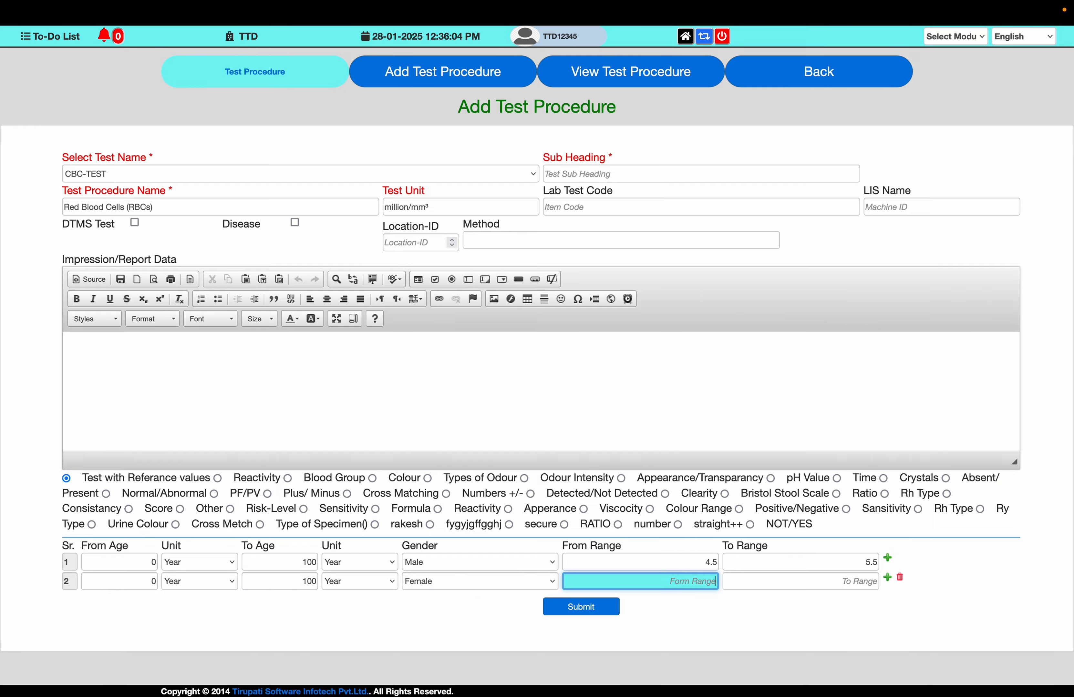
- Enter the female range from 4.0 to 5.0 in the second row
{"action": "key", "text": "ctrl+Left"}
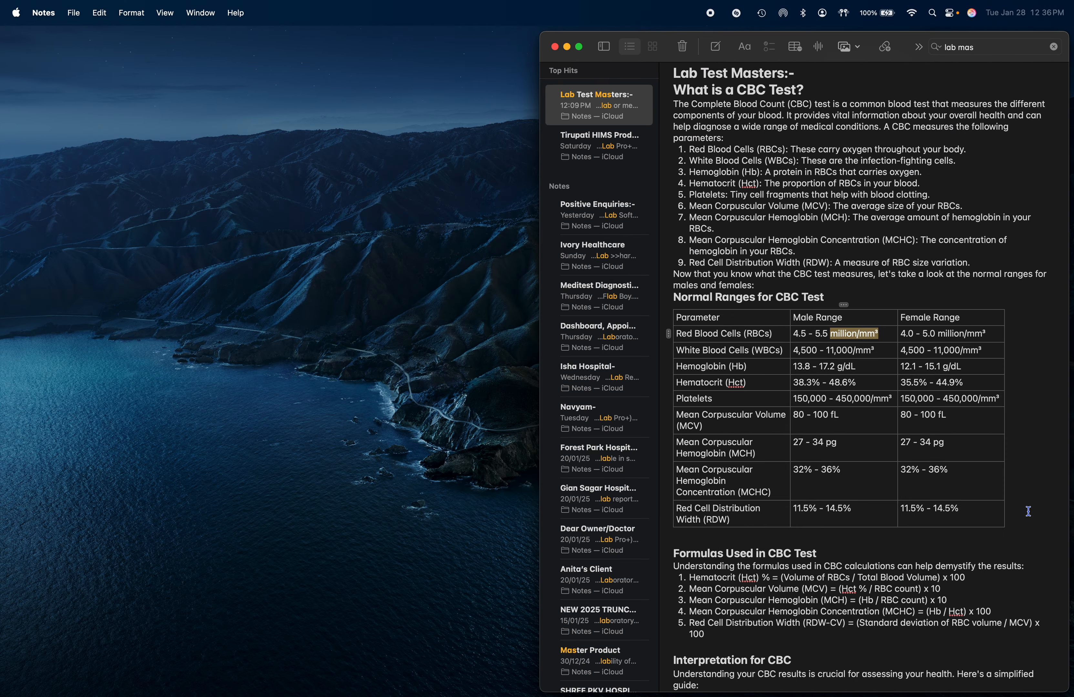
{"action": "key", "text": "ctrl+Right"}
{"action": "type", "text": "4"}
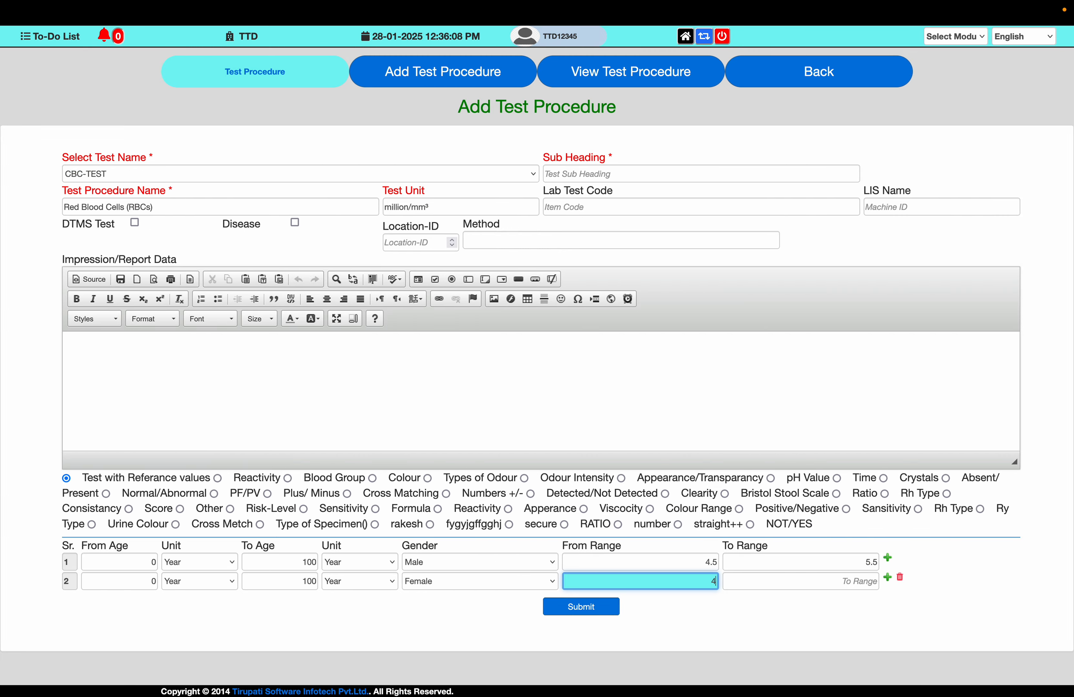
{"action": "type", "text": ".0"}
{"action": "key", "text": "Tab"}
{"action": "type", "text": "5"}
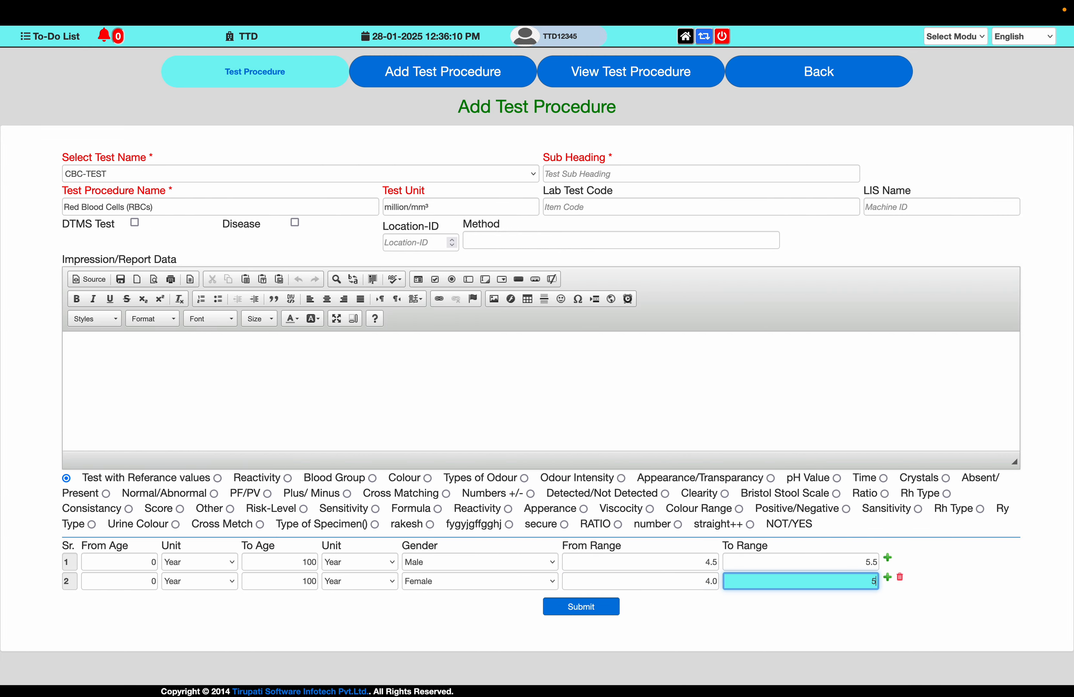
{"action": "type", "text": ".0"}
- Copy the line "Red Blood Cells (RBCs): These carry oxygen throughout your body." from the note into the Impression/Report Data editor
{"action": "key", "text": "super+Tab"}
{"action": "scroll", "coordinate": [724, 436], "scroll_direction": "down", "scroll_amount": 5}
{"action": "scroll", "coordinate": [724, 436], "scroll_direction": "down", "scroll_amount": 1}
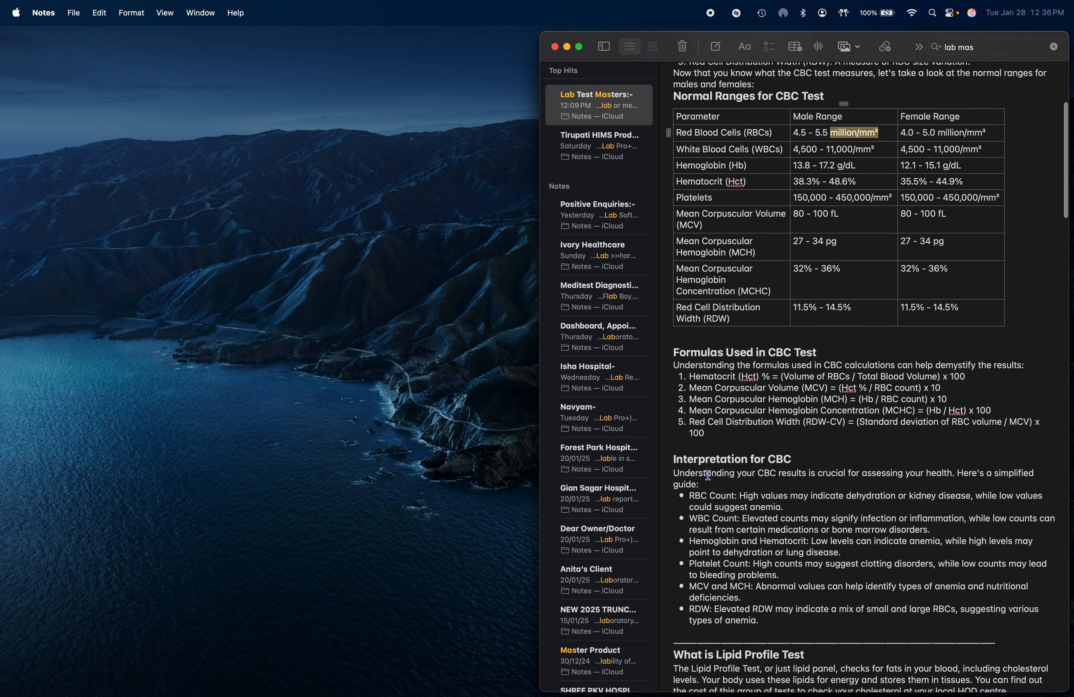
{"action": "left_click_drag", "start_coordinate": [692, 497], "coordinate": [781, 507]}
{"action": "scroll", "coordinate": [784, 410], "scroll_direction": "up", "scroll_amount": 10}
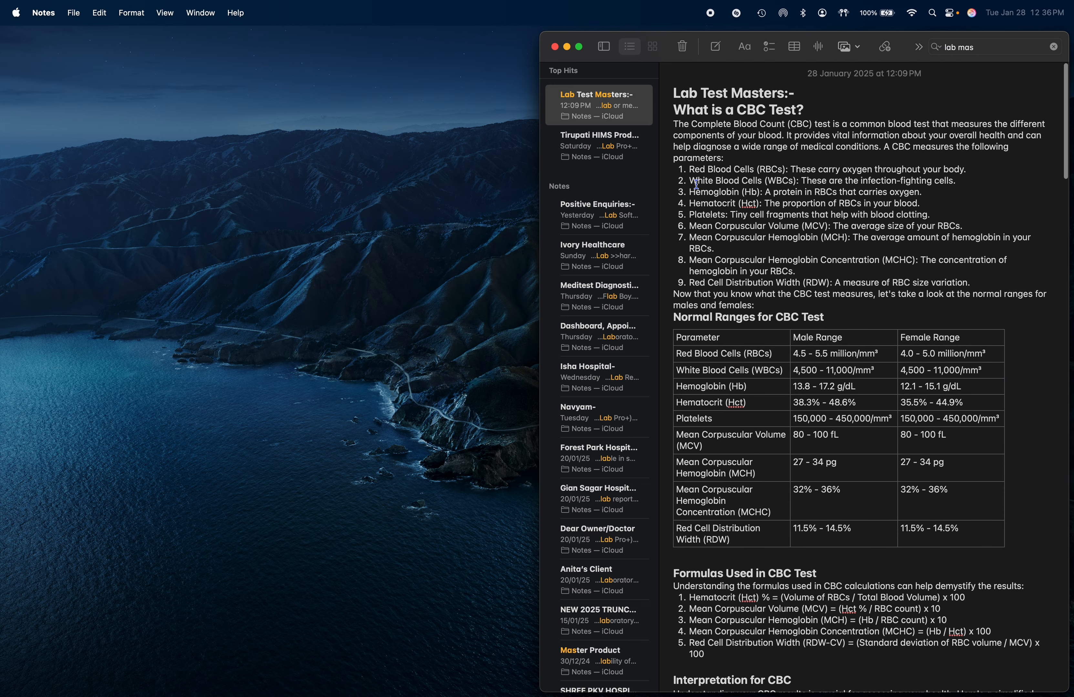
{"action": "left_click_drag", "start_coordinate": [692, 170], "coordinate": [976, 167]}
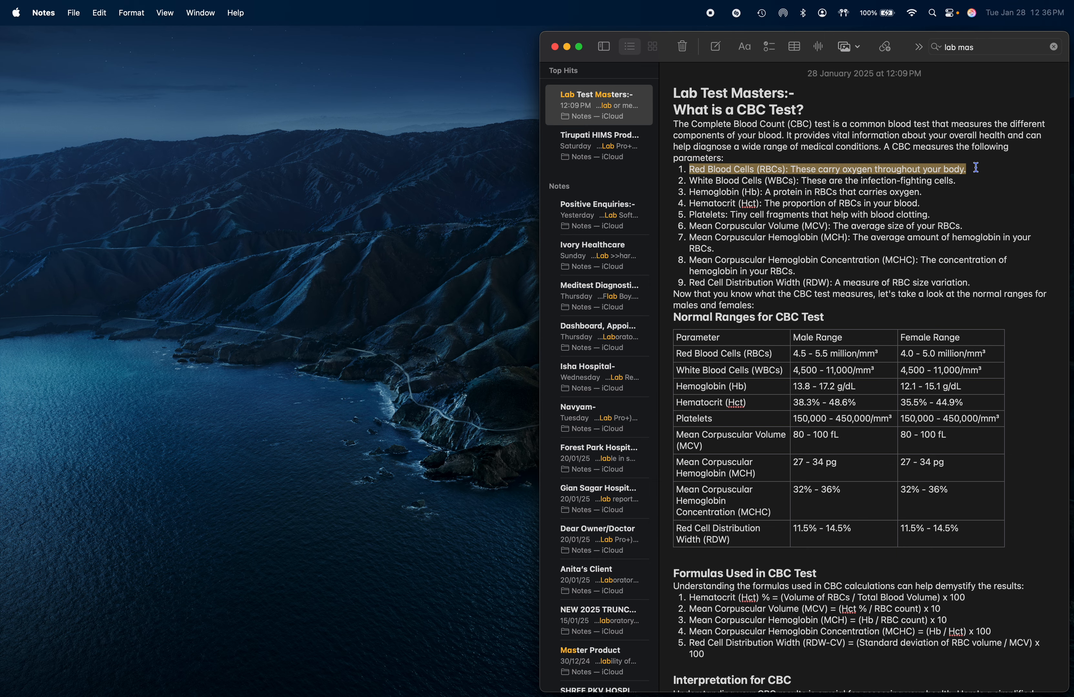
{"action": "key", "text": "super+c"}
{"action": "key", "text": "super+Tab"}
{"action": "left_click", "coordinate": [396, 376]}
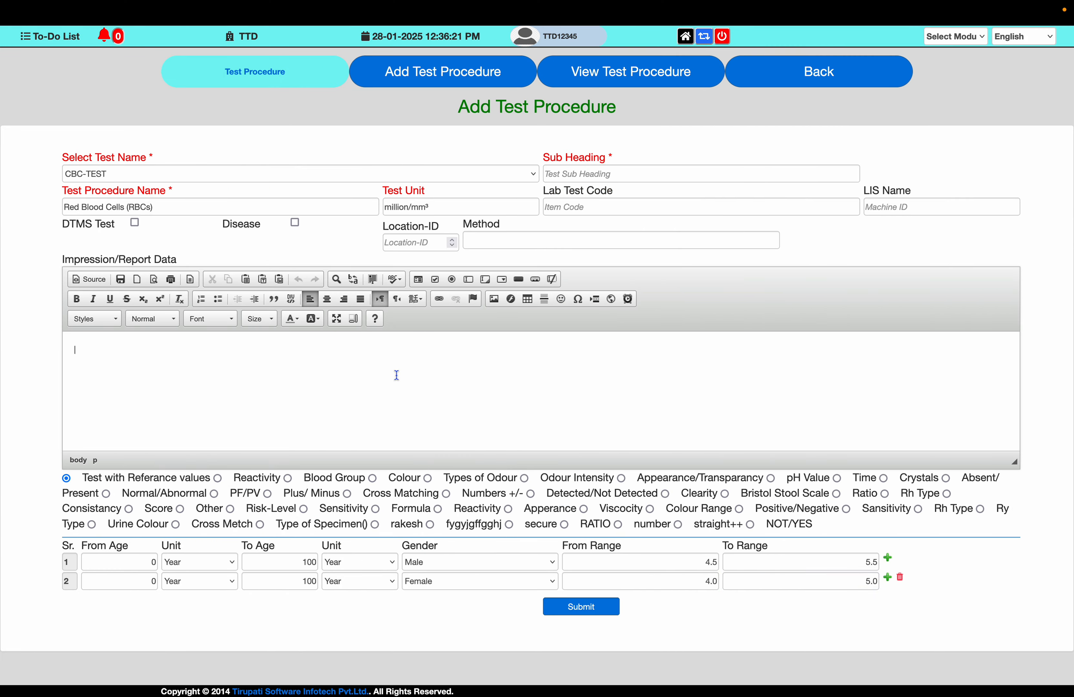
{"action": "key", "text": "super+v"}
{"action": "key", "text": "super+Tab"}
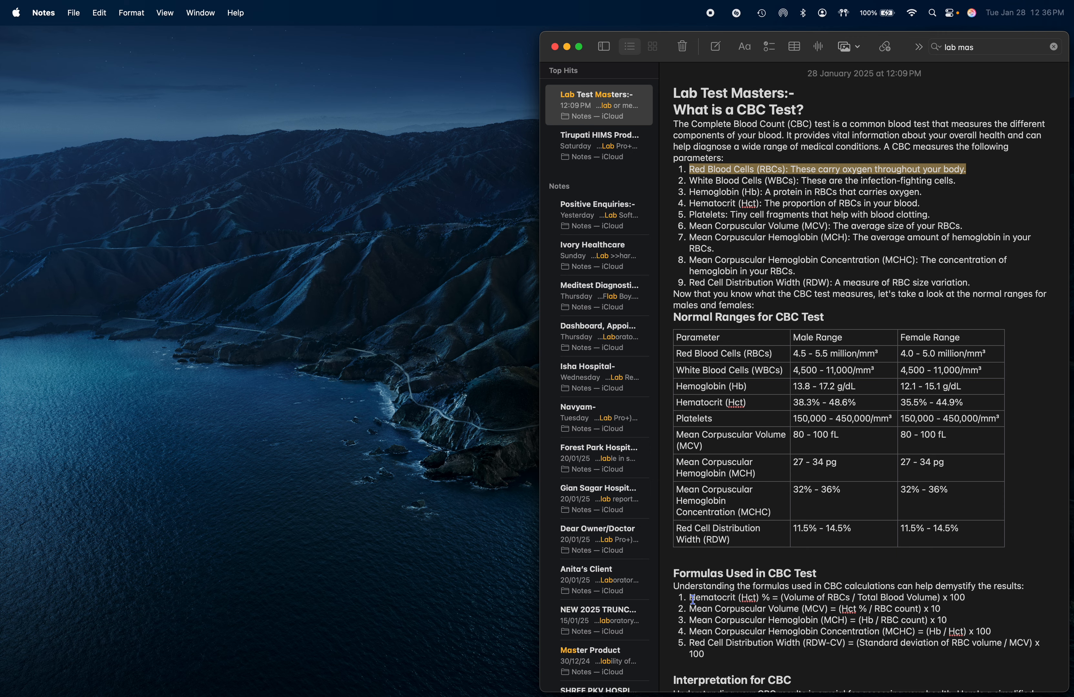
- Paste the RBC Count interpretation line from the note into the Impression/Report Data editor and submit the test procedure
{"action": "scroll", "coordinate": [693, 600], "scroll_direction": "down", "scroll_amount": 5}
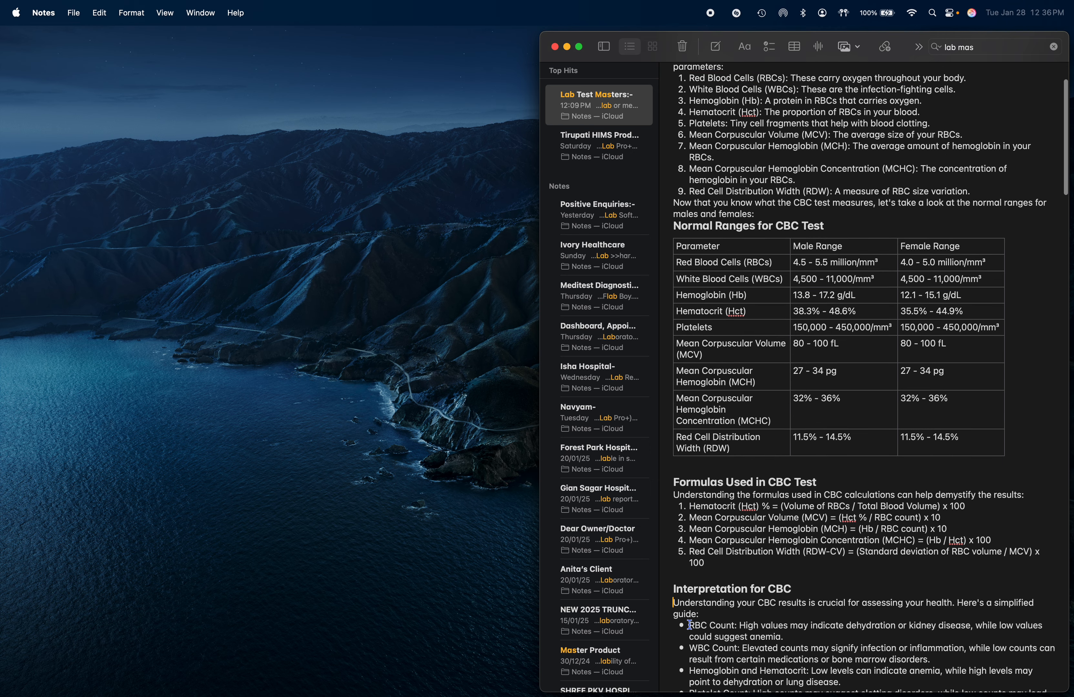
{"action": "left_click_drag", "start_coordinate": [689, 625], "coordinate": [790, 638]}
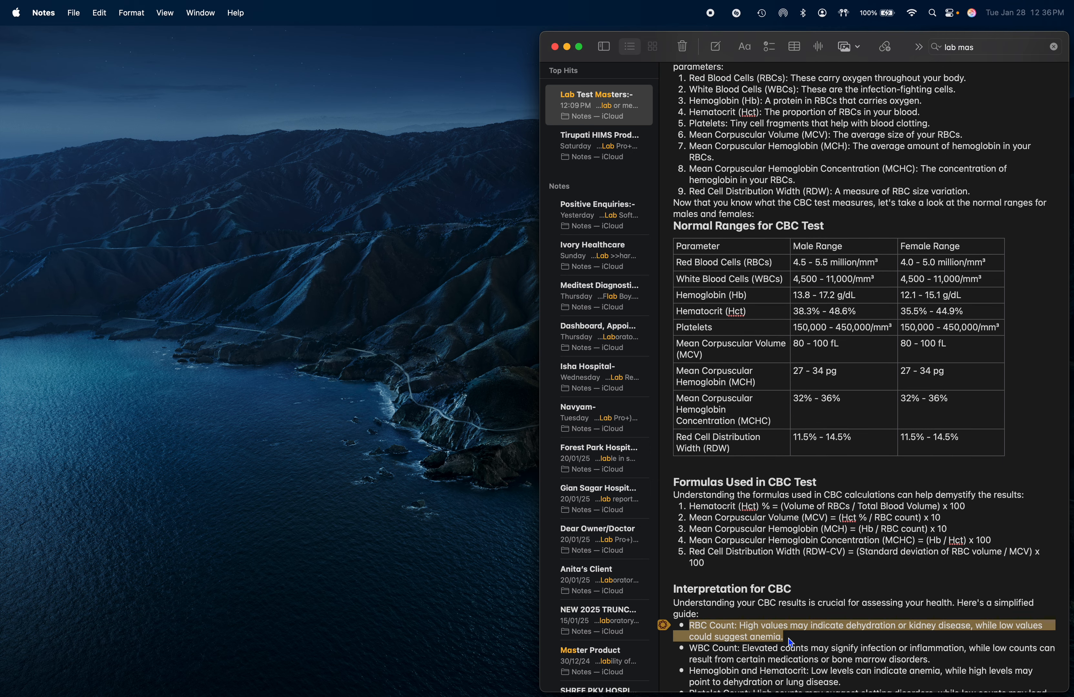
{"action": "key", "text": "super+Tab"}
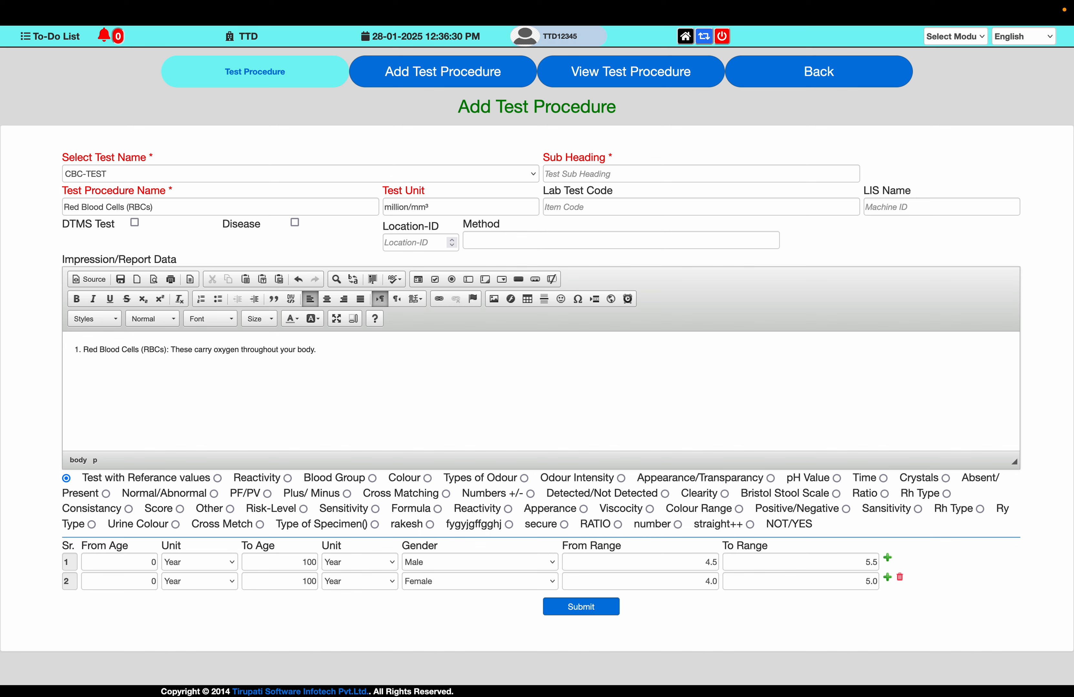
{"action": "key", "text": "super+v"}
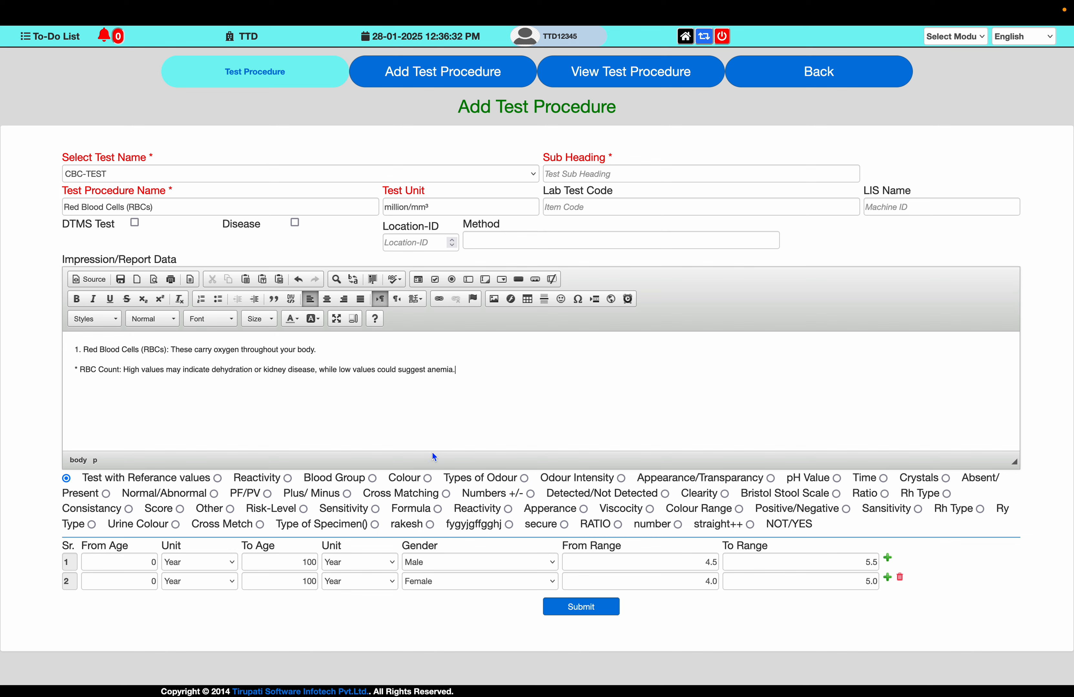
{"action": "left_click", "coordinate": [581, 607]}
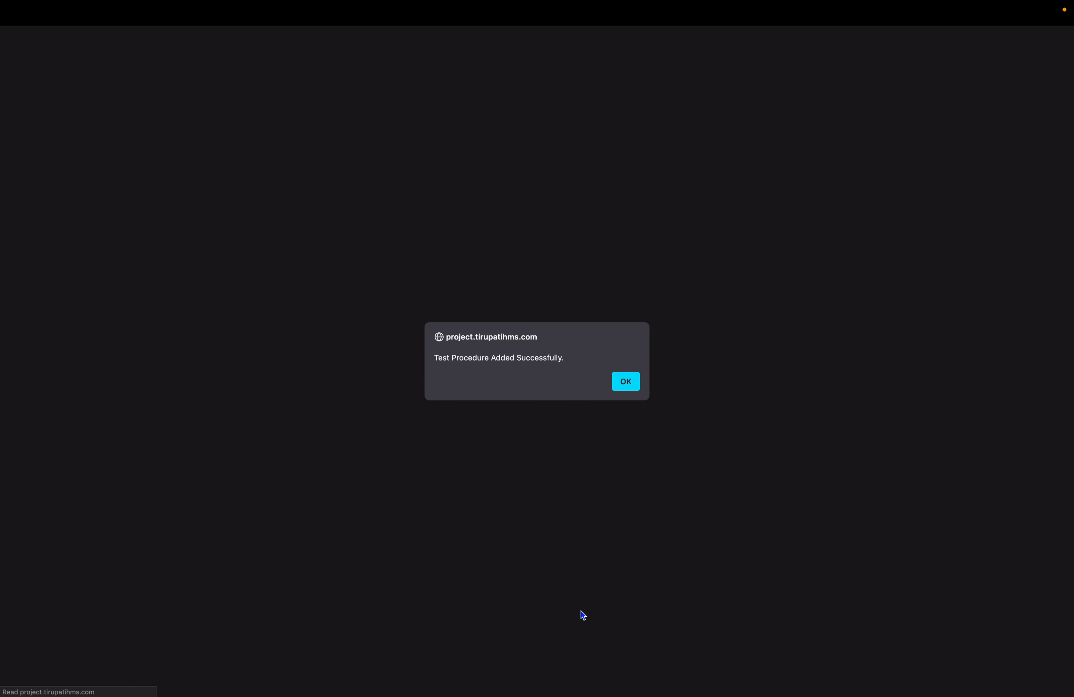
{"action": "key", "text": "Return"}
- Set the Test Procedure Name to White Blood Cells (WBCs), copied from the note's ranges table
{"action": "key", "text": "ctrl+Left"}
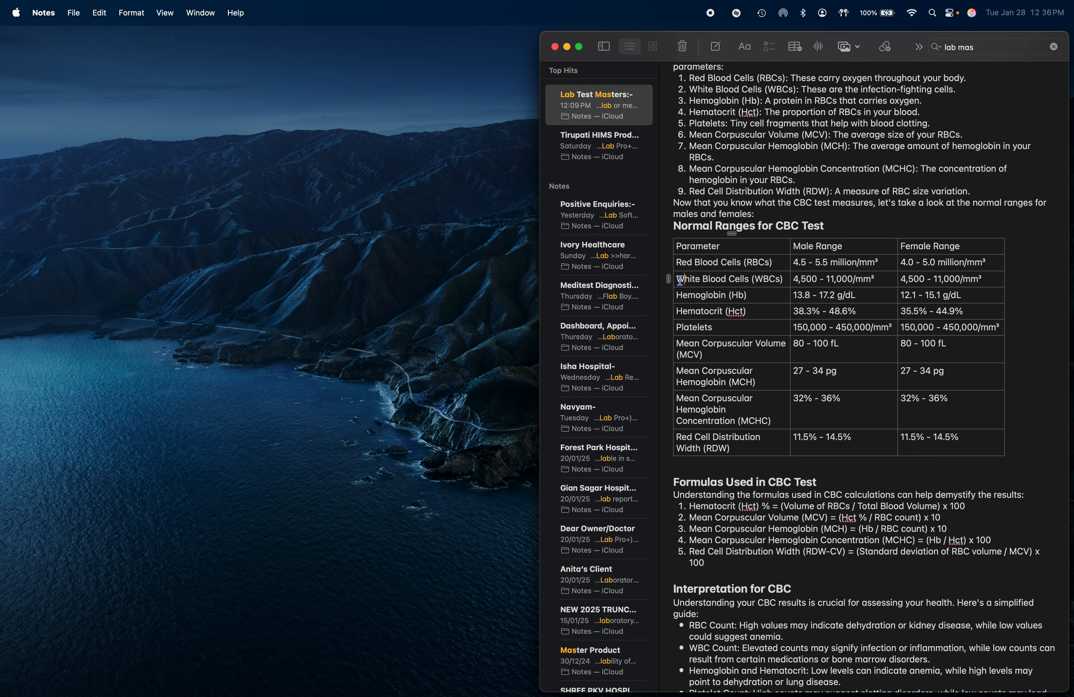
{"action": "left_click_drag", "start_coordinate": [676, 280], "coordinate": [787, 280]}
{"action": "key", "text": "super+c"}
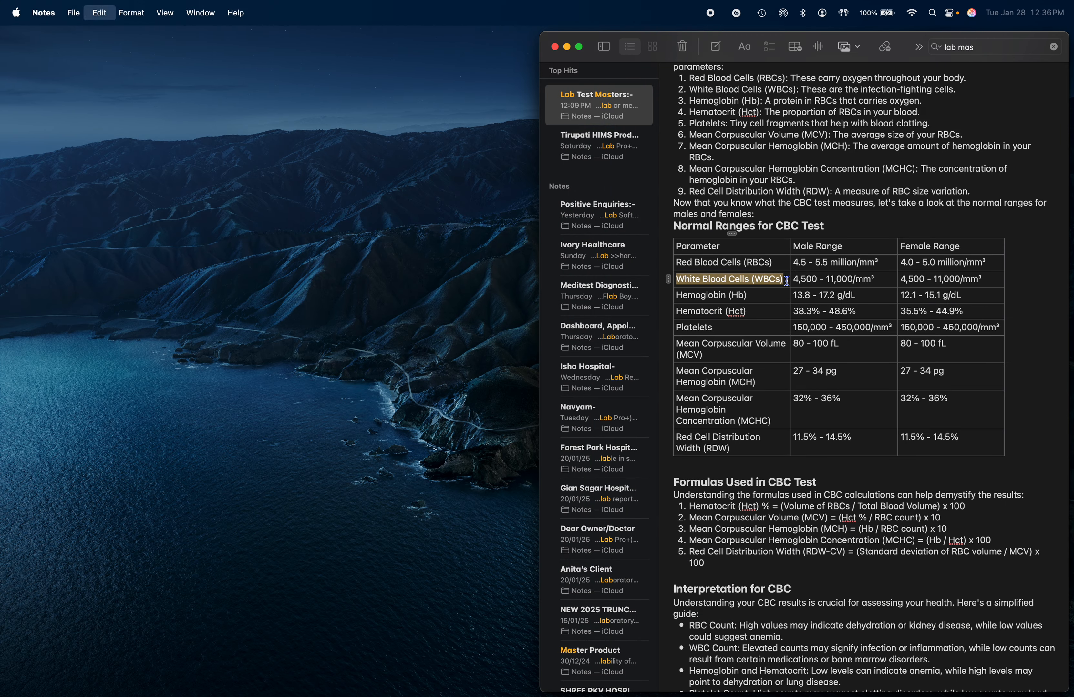
{"action": "key", "text": "ctrl+Right"}
{"action": "left_click", "coordinate": [200, 210]}
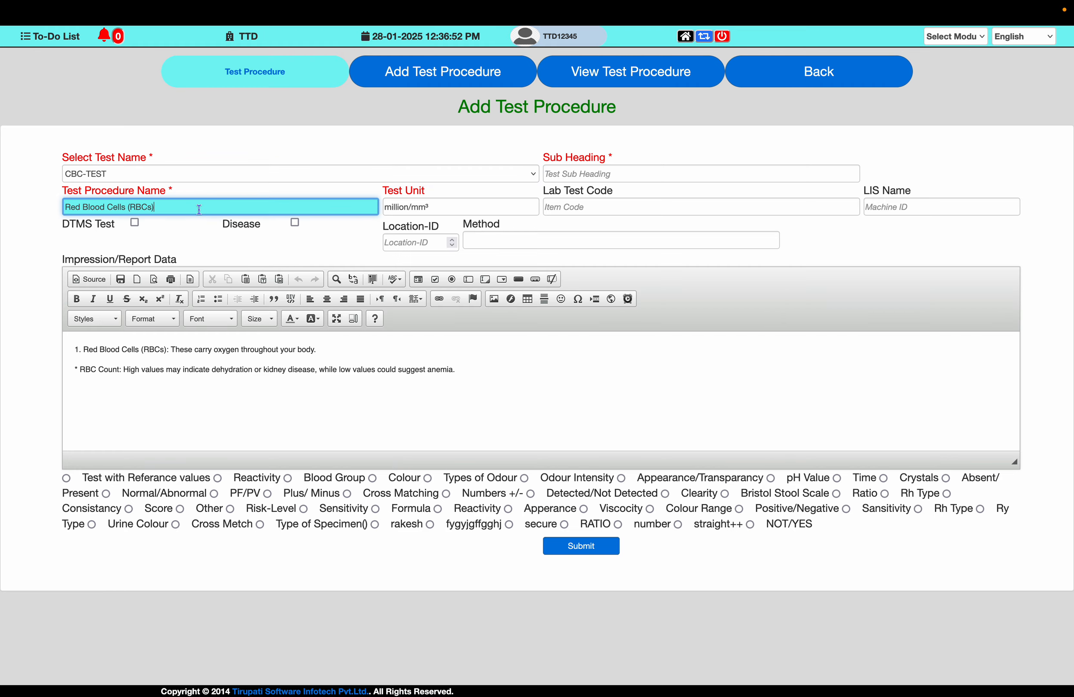
{"action": "key", "text": "super+a"}
{"action": "key", "text": "super+v"}
{"action": "key", "text": "Tab"}
- Set the Test Unit to /mm³ copied from the note and choose the Test with Referance values option
{"action": "key", "text": "ctrl+Left"}
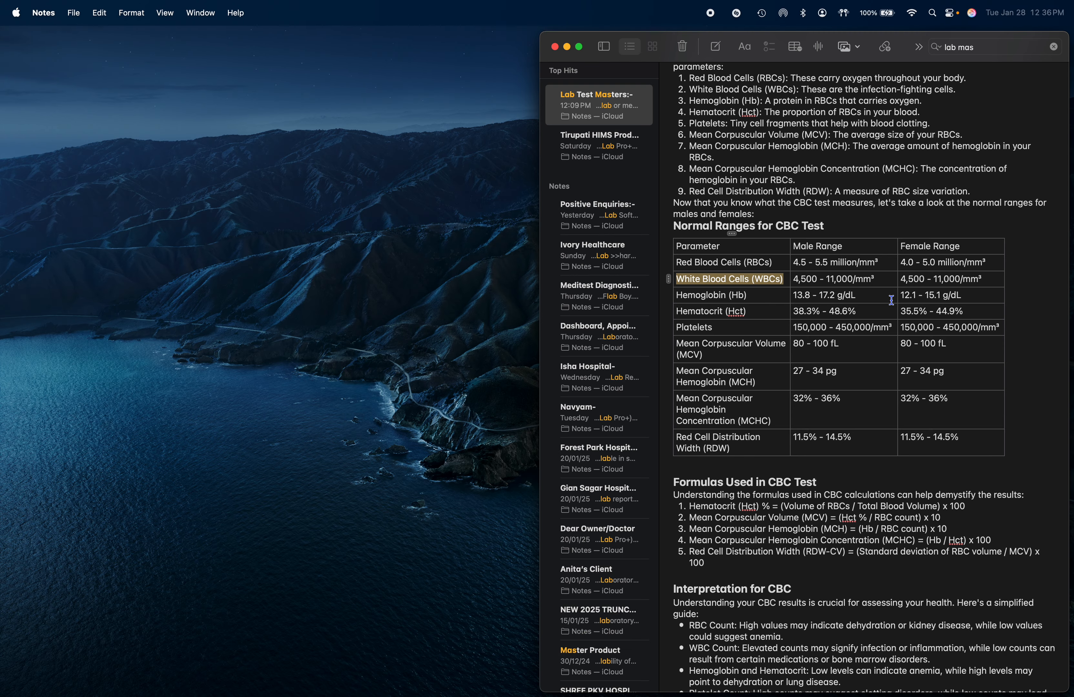
{"action": "left_click_drag", "start_coordinate": [854, 281], "coordinate": [886, 281]}
{"action": "key", "text": "Right"}
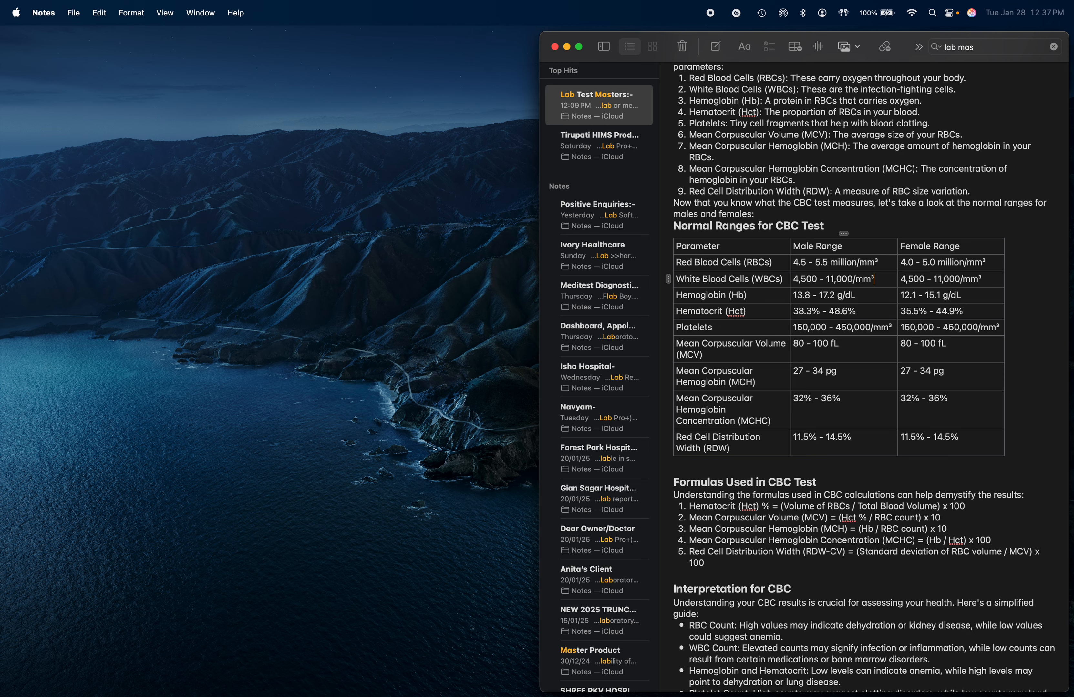
{"action": "left_click_drag", "start_coordinate": [853, 280], "coordinate": [888, 279]}
{"action": "key", "text": "ctrl+Right"}
{"action": "key", "text": "super+v"}
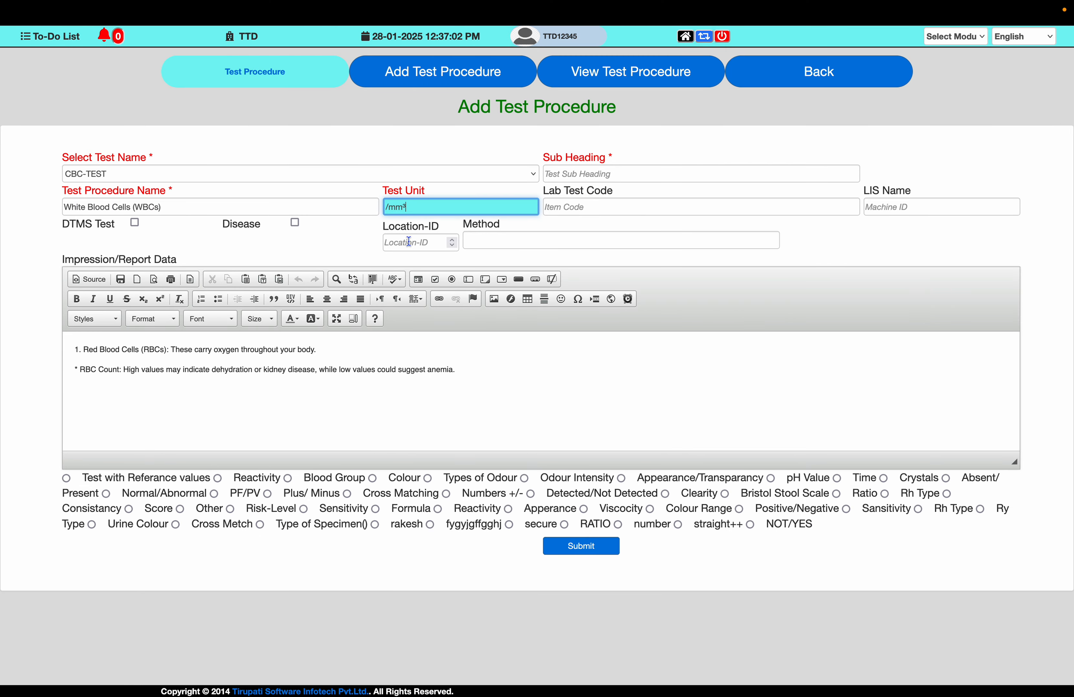
{"action": "left_click", "coordinate": [66, 479]}
- Replace the editor content with the note line "White Blood Cells (WBCs): These are the infection-fighting cells."
{"action": "key", "text": "ctrl+Left"}
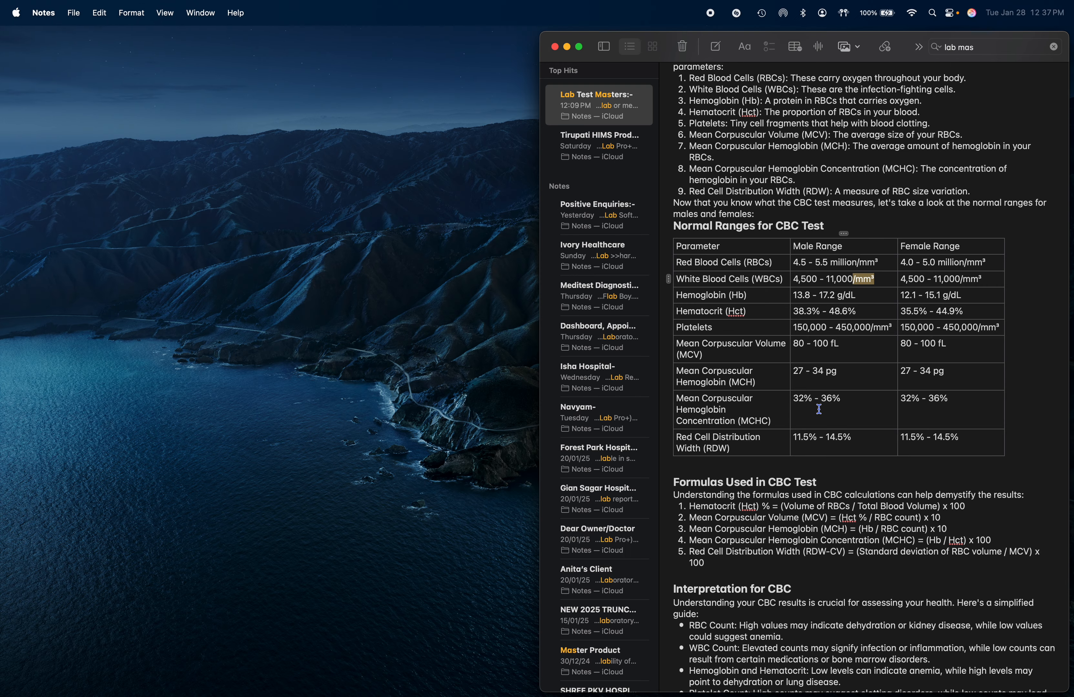
{"action": "scroll", "coordinate": [697, 103], "scroll_direction": "up", "scroll_amount": 1}
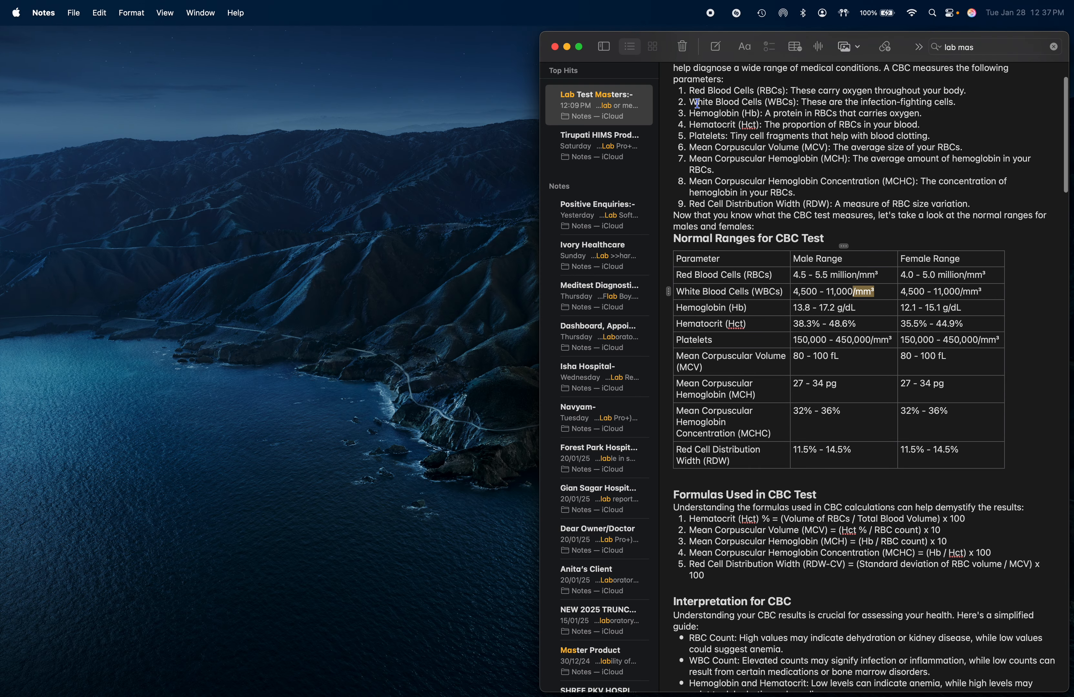
{"action": "left_click_drag", "start_coordinate": [690, 103], "coordinate": [958, 105]}
{"action": "key", "text": "ctrl+Right"}
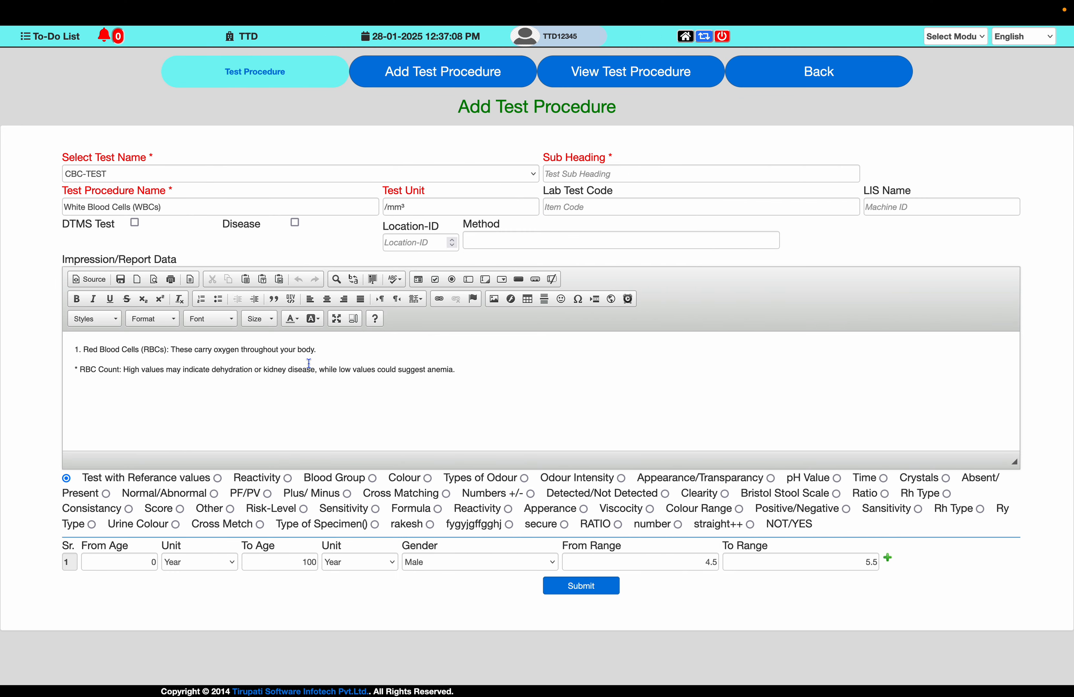
{"action": "key", "text": "ctrl+a"}
{"action": "key", "text": "ctrl+v"}
- Add the note's WBC Count interpretation line below it in the Impression/Report Data editor
{"action": "key", "text": "ctrl+Left"}
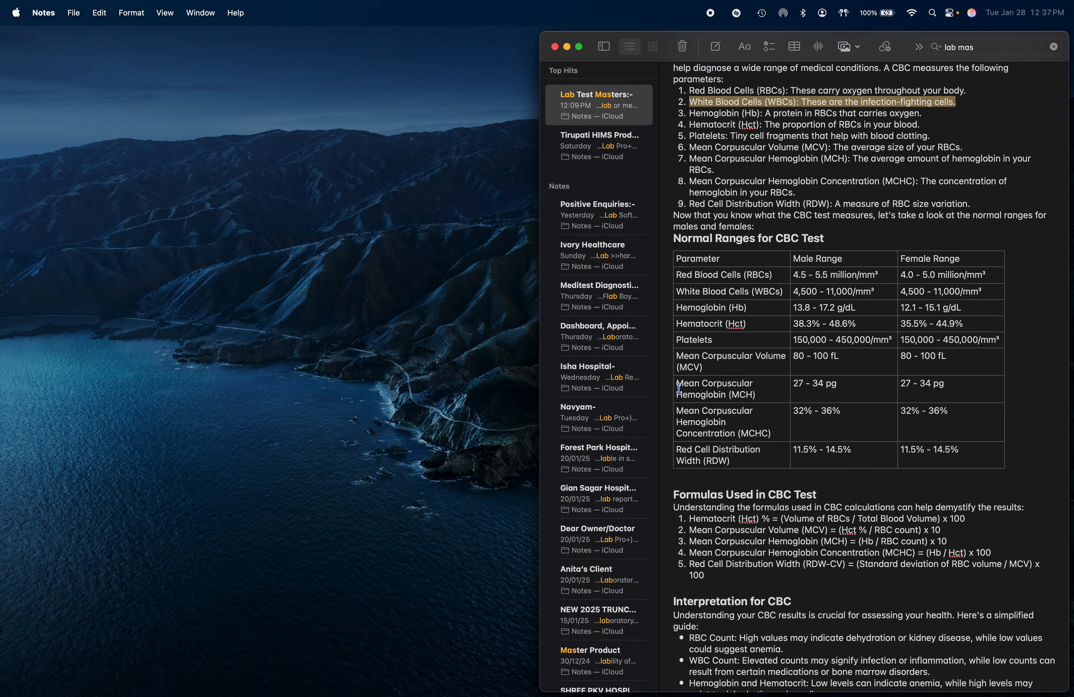
{"action": "scroll", "coordinate": [675, 542], "scroll_direction": "down", "scroll_amount": 3}
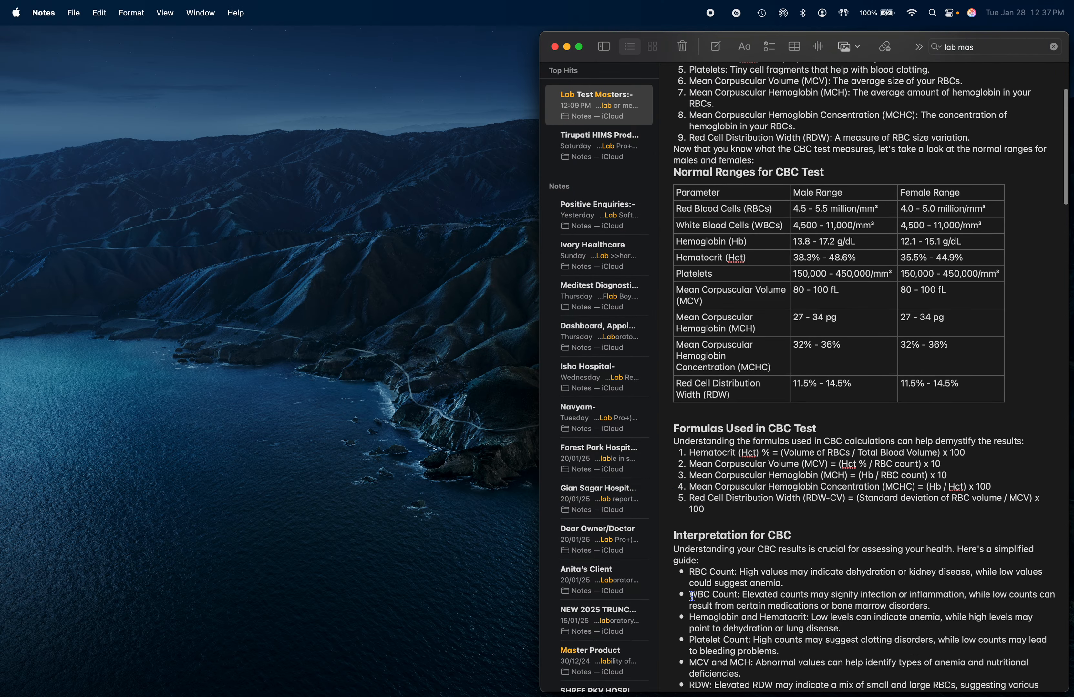
{"action": "left_click_drag", "start_coordinate": [691, 596], "coordinate": [938, 602]}
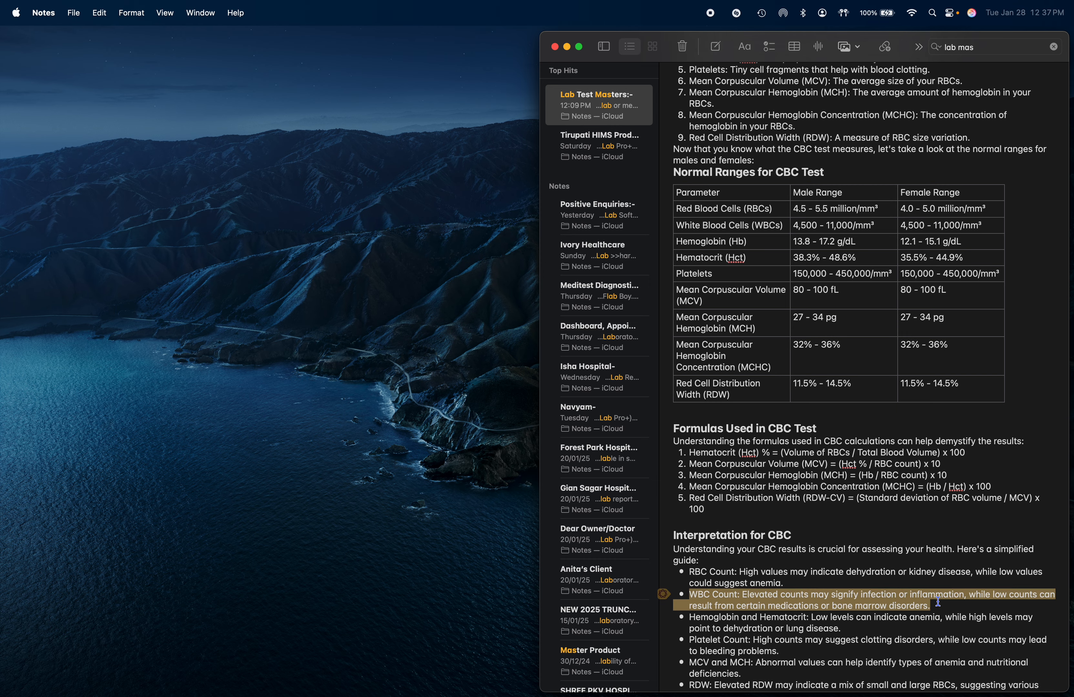
{"action": "key", "text": "ctrl+Right"}
{"action": "key", "text": "super+v"}
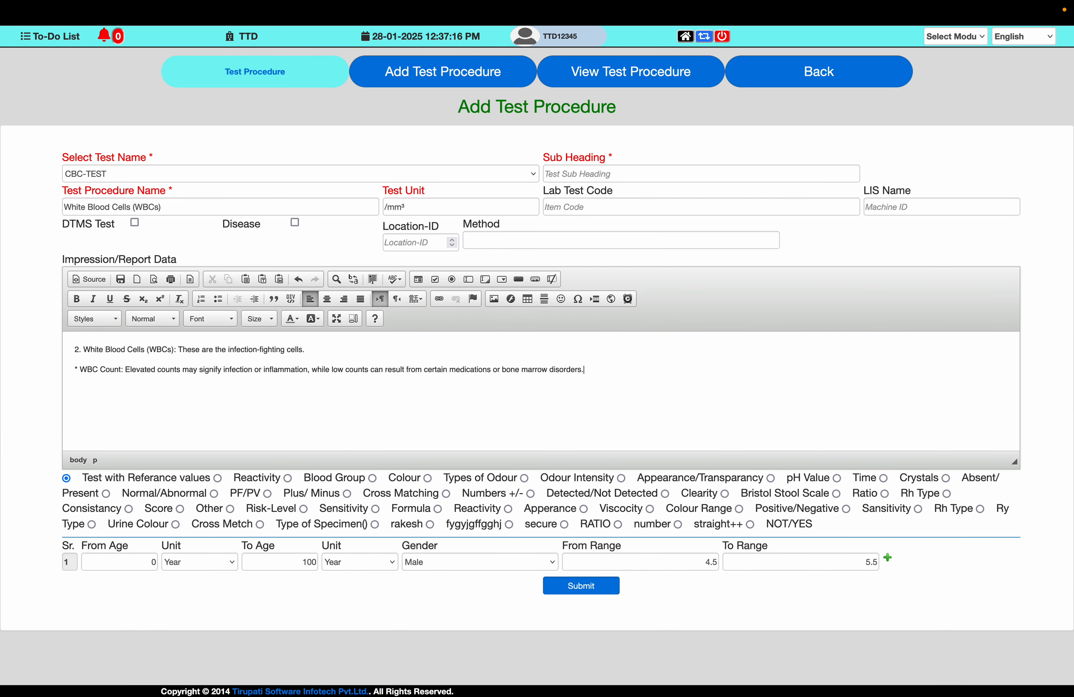
- Enter the male range from 4500 to 11000 in the first reference row
{"action": "left_click", "coordinate": [144, 560]}
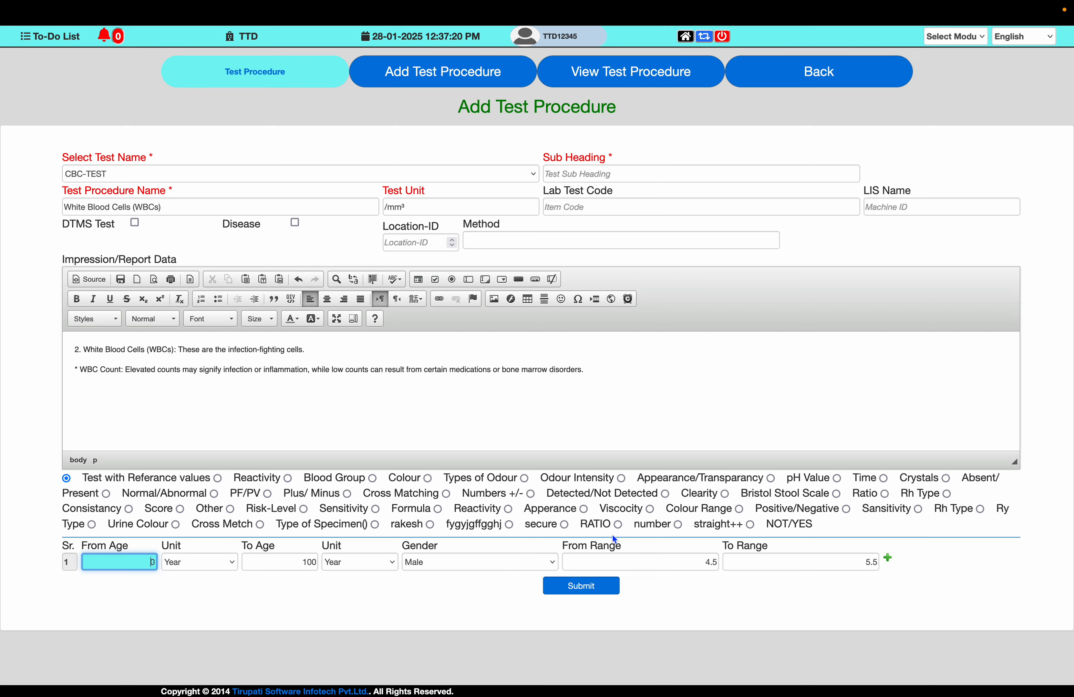
{"action": "key", "text": "super+Tab"}
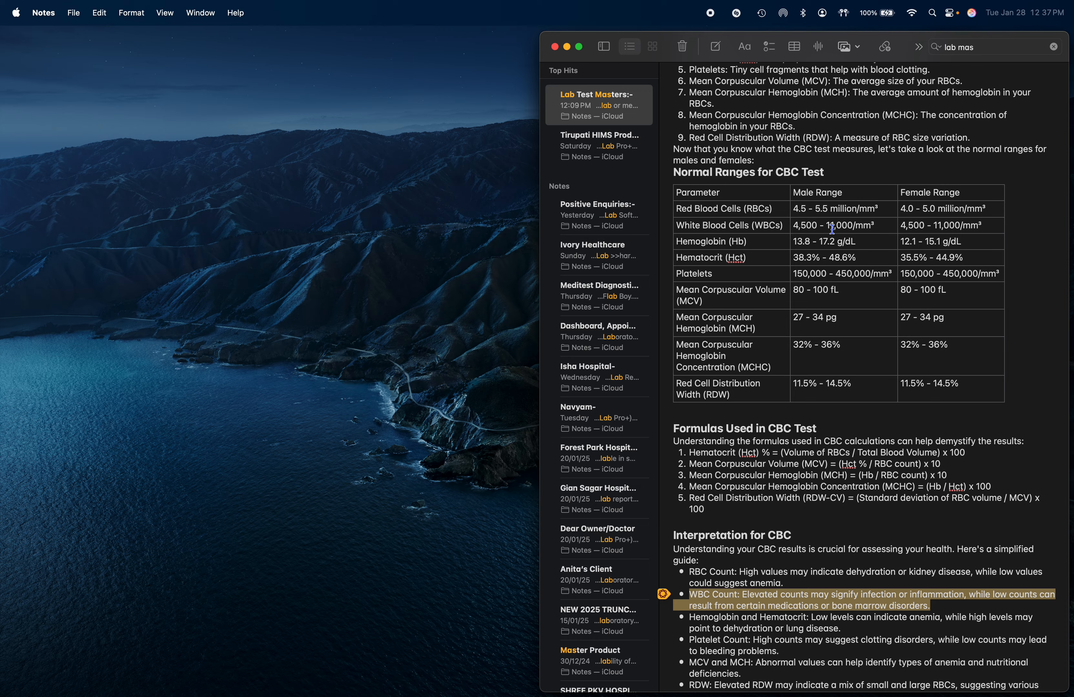
{"action": "key", "text": "super+Tab"}
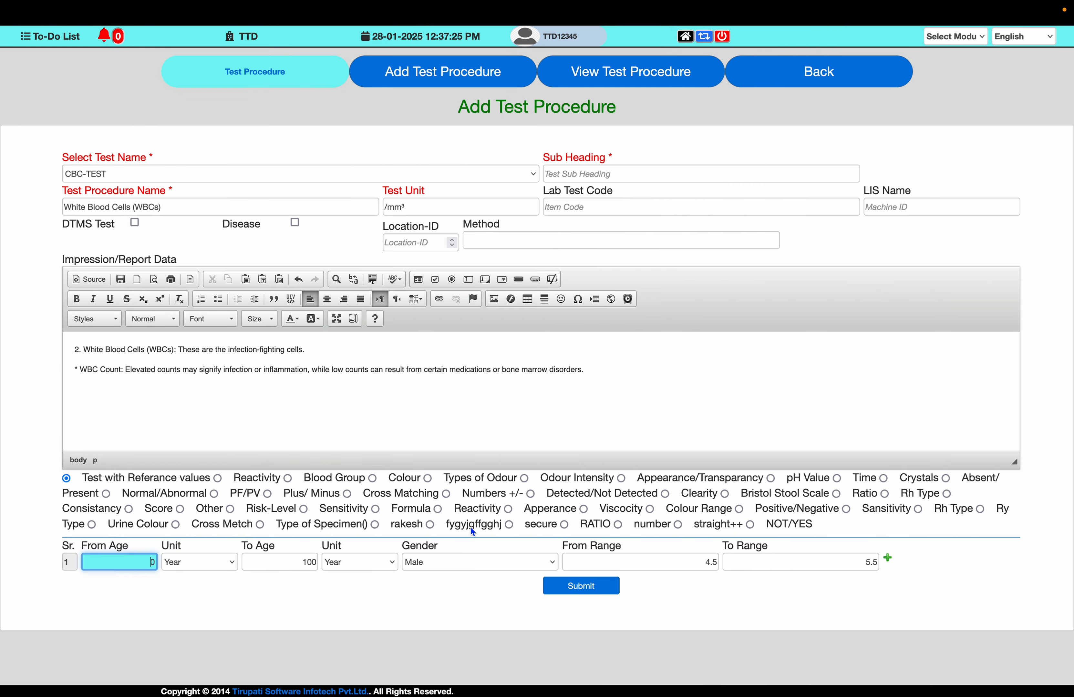
{"action": "left_click", "coordinate": [595, 562]}
{"action": "key", "text": "super+Tab"}
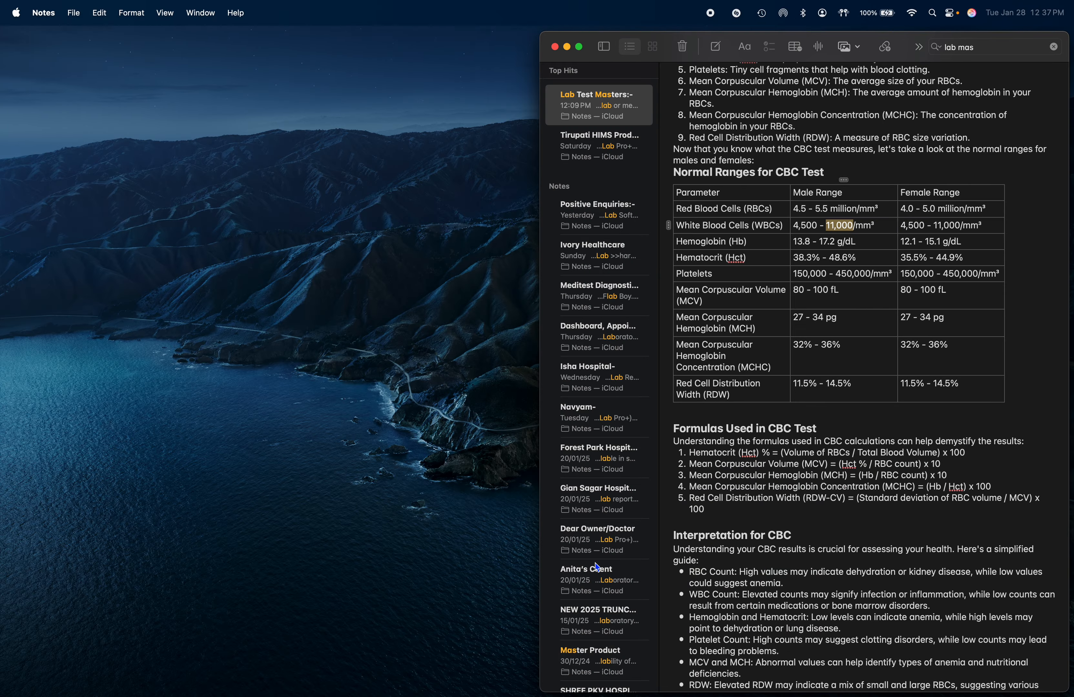
{"action": "key", "text": "super+Tab"}
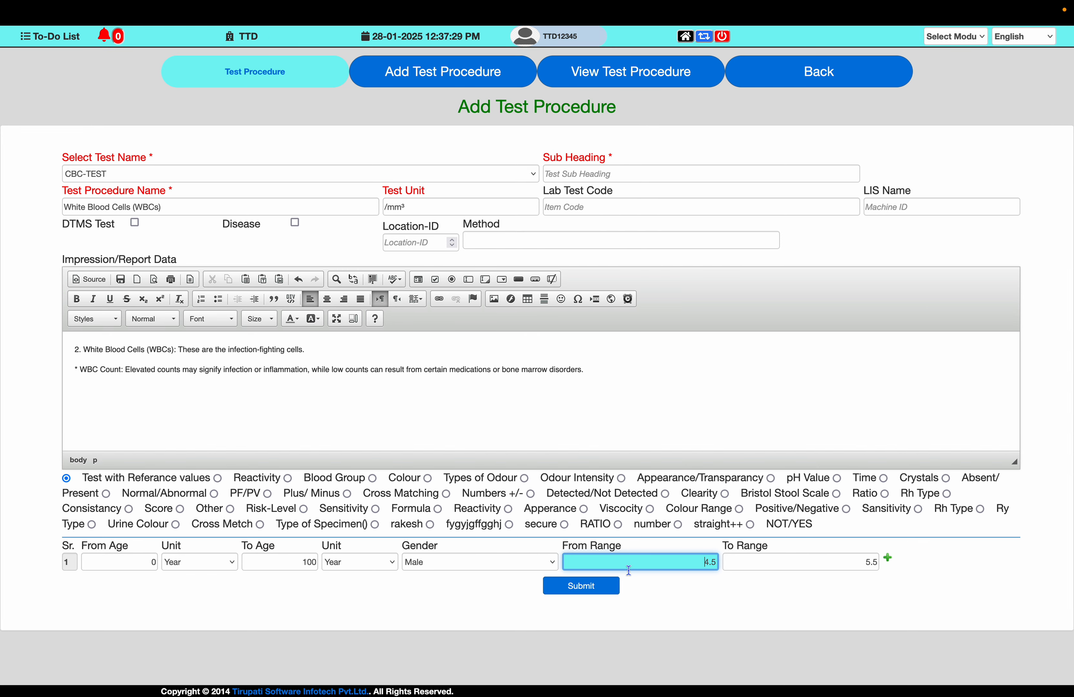
{"action": "type", "text": "45"}
{"action": "type", "text": "450"}
{"action": "key", "text": "Tab"}
{"action": "type", "text": "11000"}
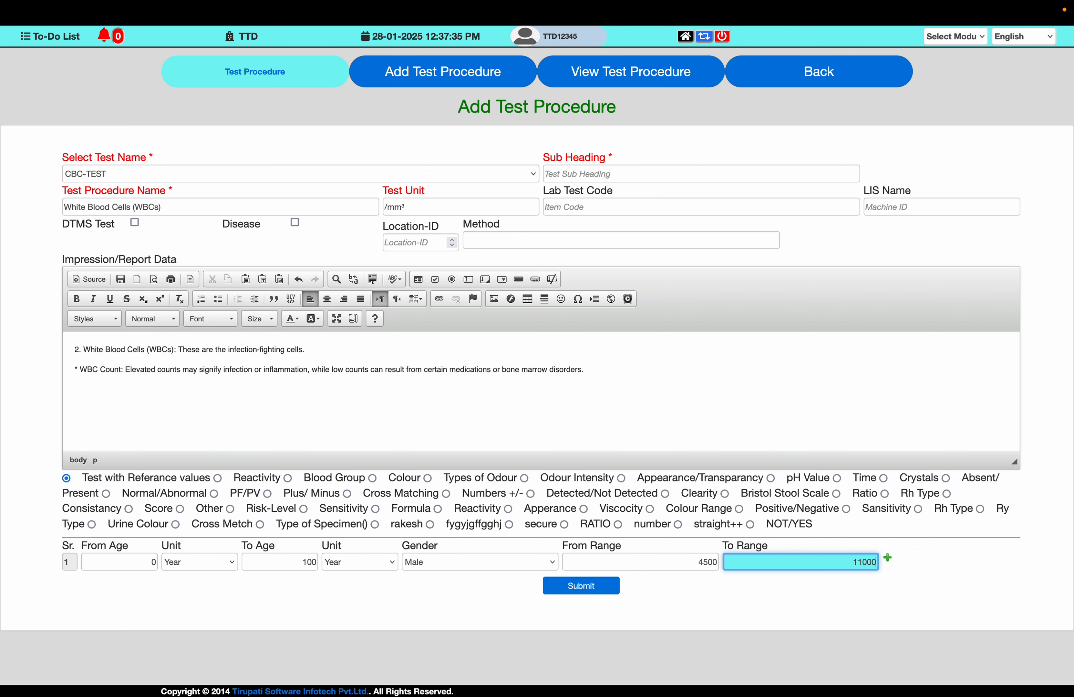
- Add a second reference row with ages 0 to 100 years and gender Female
{"action": "key", "text": "Tab"}
{"action": "key", "text": "Return"}
{"action": "key", "text": "Tab"}
{"action": "key", "text": "Tab"}
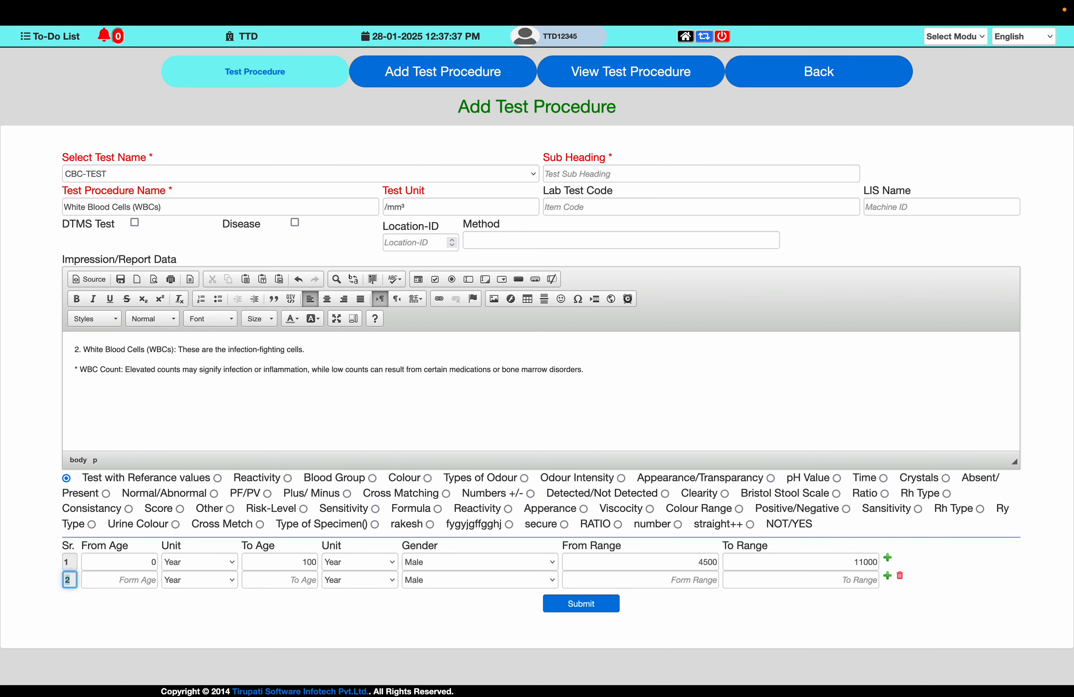
{"action": "type", "text": "0"}
{"action": "key", "text": "Tab"}
{"action": "key", "text": "Tab"}
{"action": "type", "text": "100"}
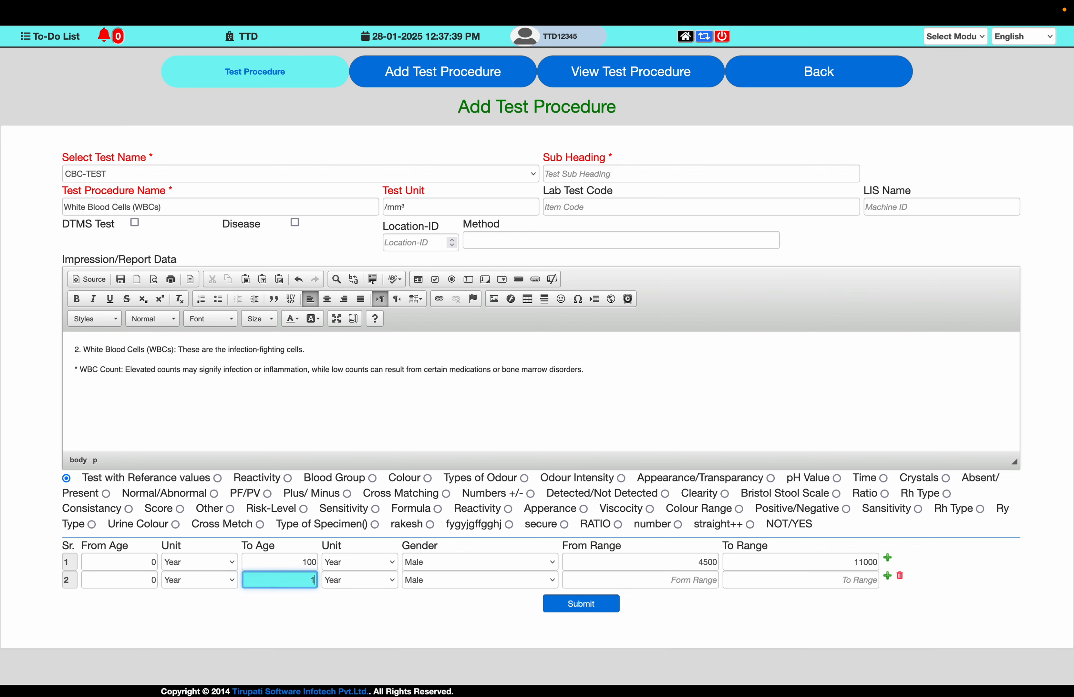
{"action": "key", "text": "Tab"}
{"action": "key", "text": "Tab"}
{"action": "key", "text": "Tab"}
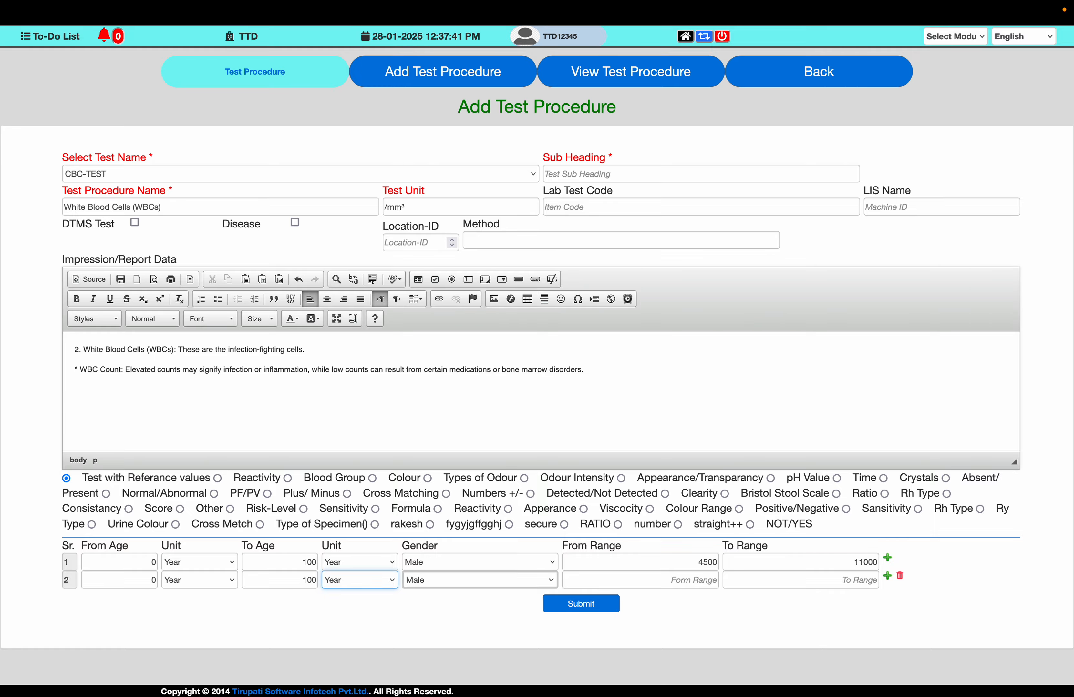
{"action": "key", "text": "Down"}
{"action": "key", "text": "Tab"}
- Enter the female range from 4500 to 11000 in the second row and submit the procedure
{"action": "key", "text": "ctrl+Left"}
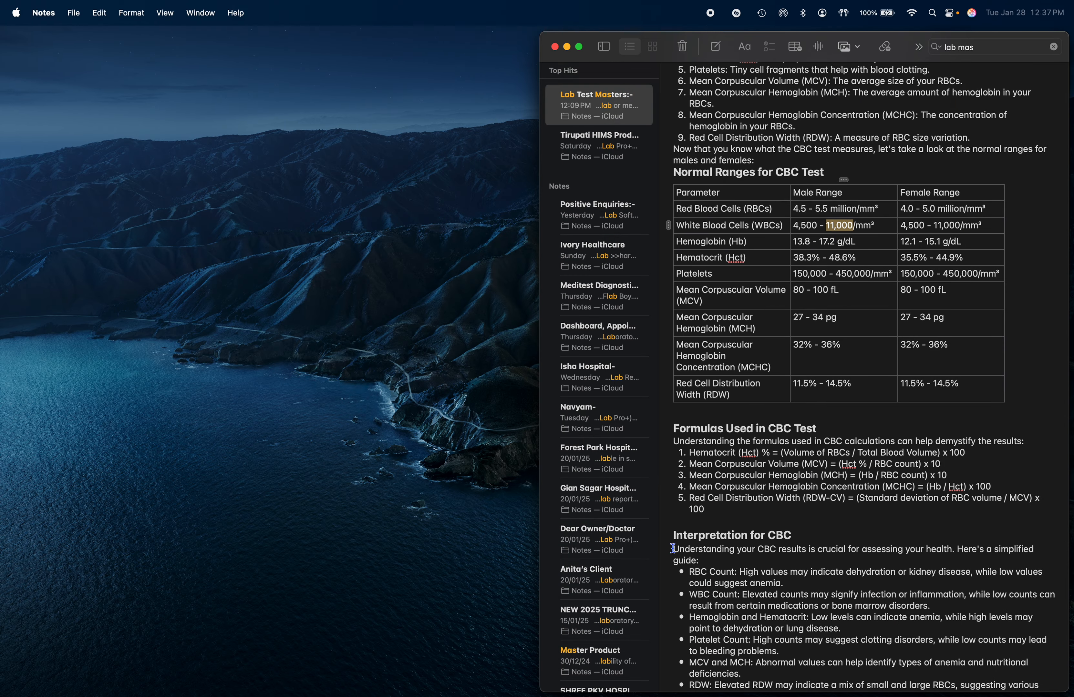
{"action": "key", "text": "ctrl+Right"}
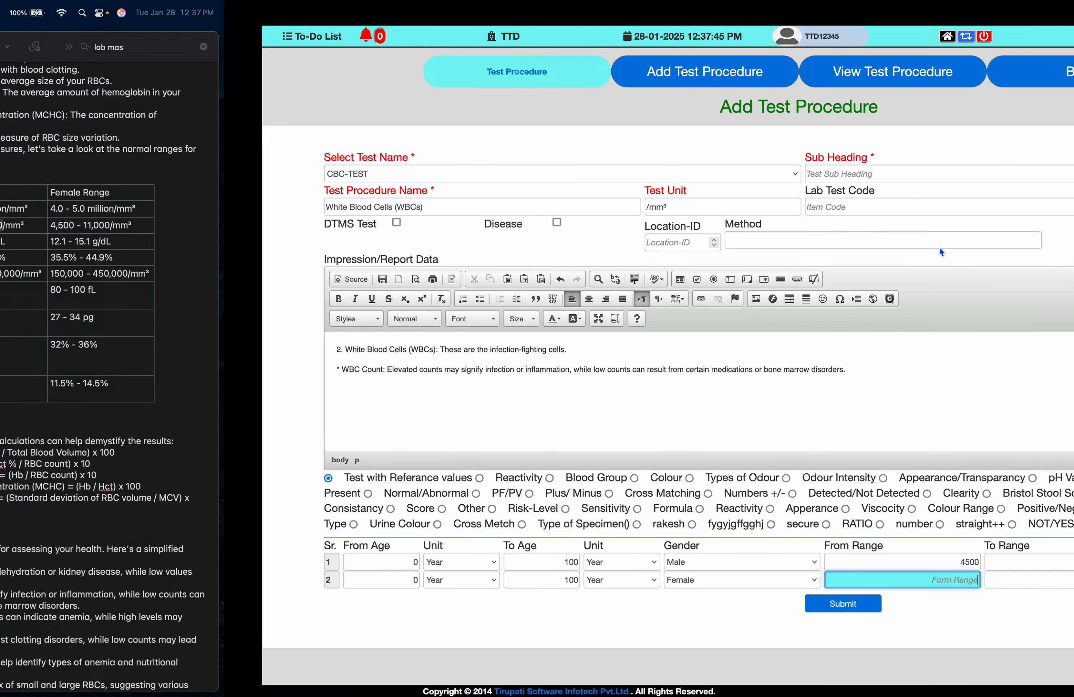
{"action": "type", "text": "4500"}
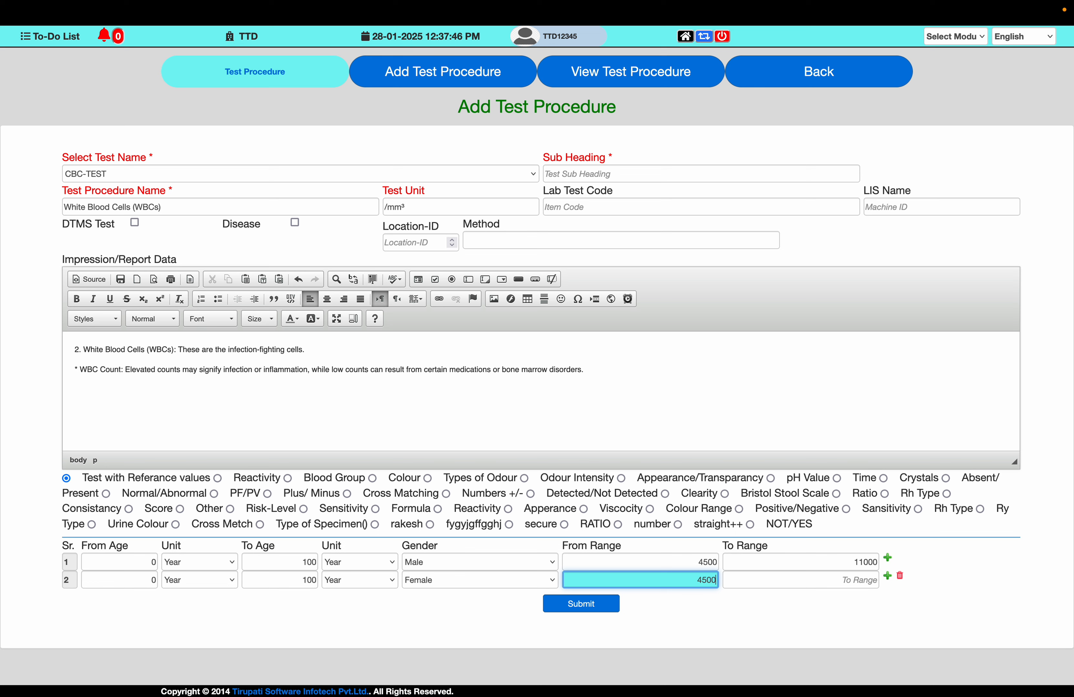
{"action": "key", "text": "Tab"}
{"action": "type", "text": "11"}
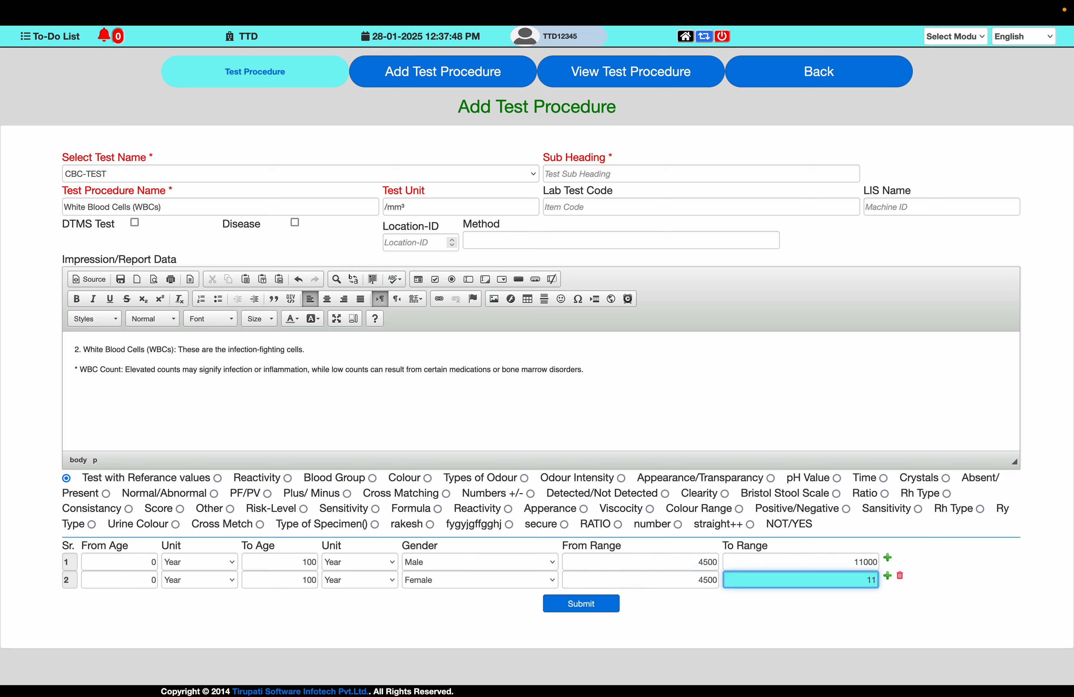
{"action": "type", "text": "000"}
{"action": "left_click", "coordinate": [597, 604]}
{"action": "key", "text": "Return"}
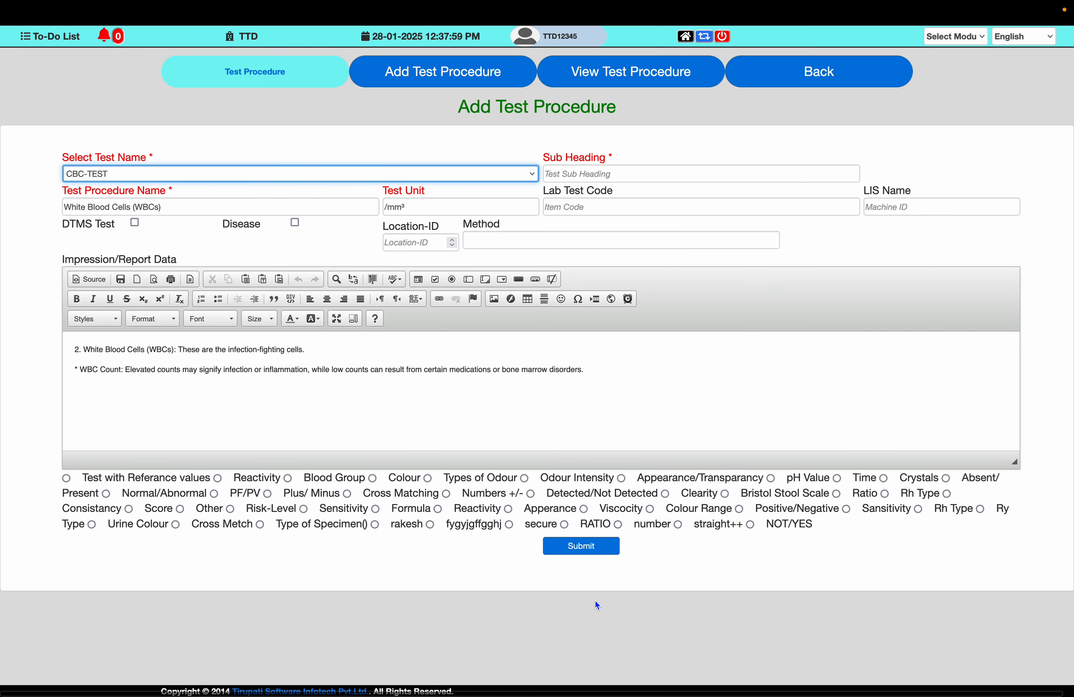
- Set the Test Procedure Name to Hemoglobin (Hb), copied from the note's ranges table
{"action": "key", "text": "ctrl+Left"}
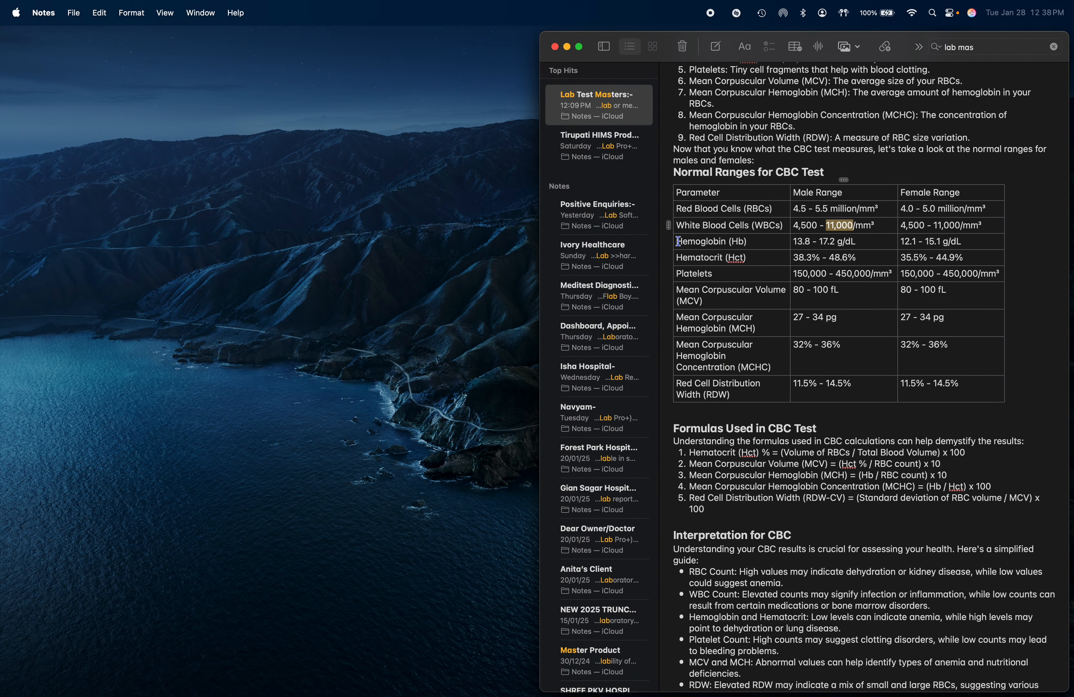
{"action": "left_click_drag", "start_coordinate": [678, 241], "coordinate": [747, 243]}
{"action": "key", "text": "super+c"}
{"action": "key", "text": "ctrl+Right"}
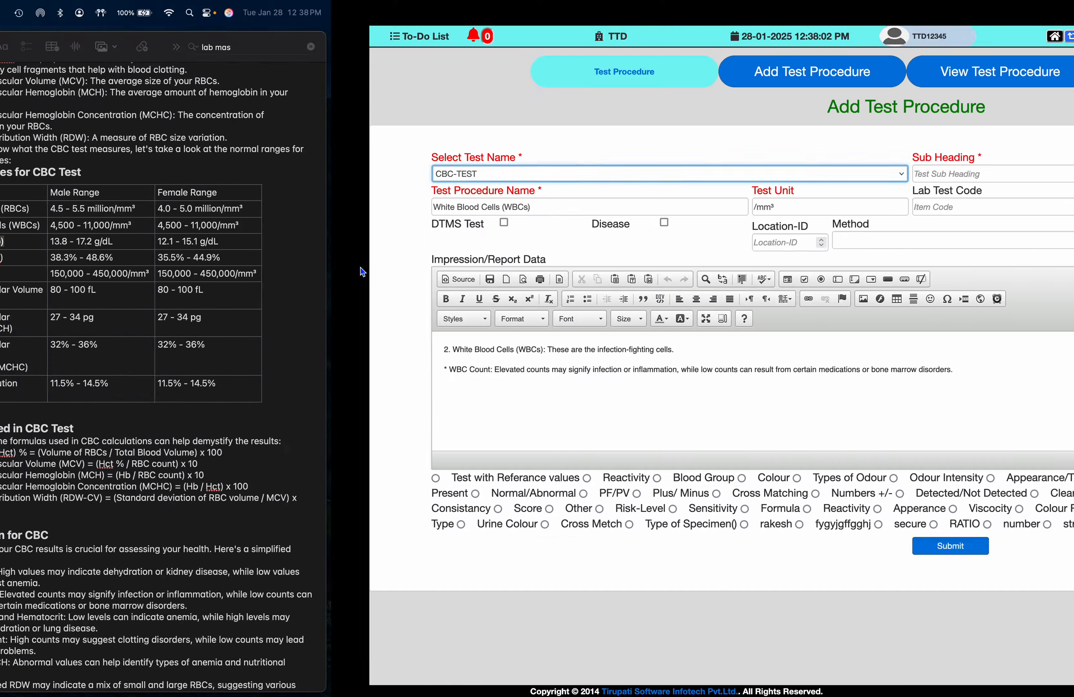
{"action": "triple_click", "coordinate": [208, 203]}
{"action": "key", "text": "super+v"}
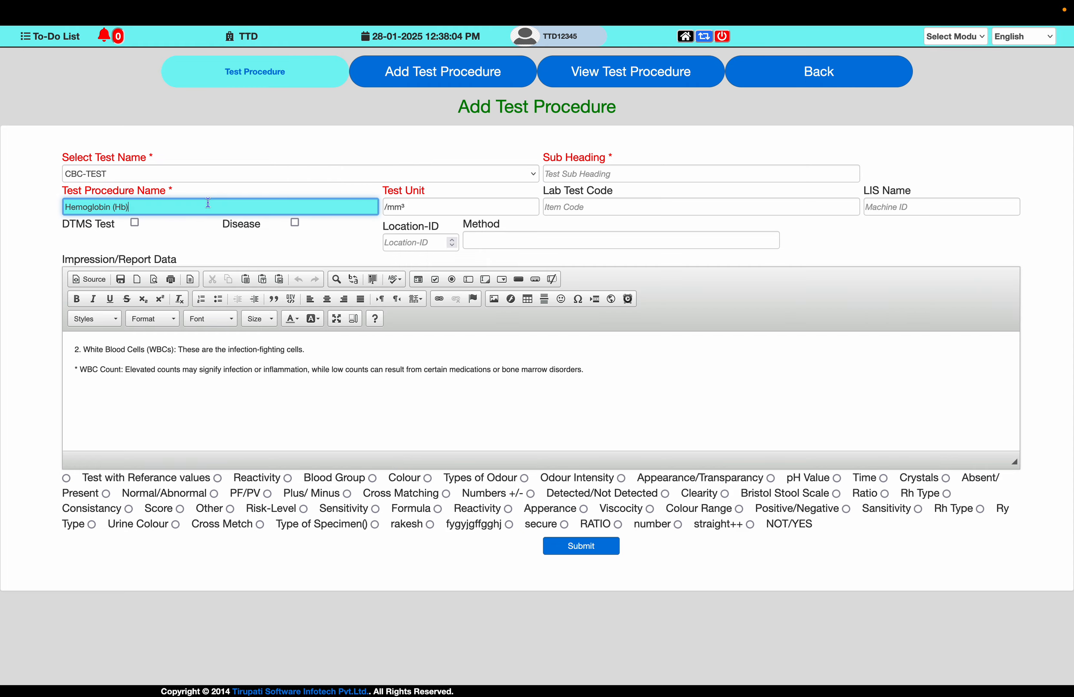
- Set the Test Unit to g/dL, copied from the Hemoglobin row of the note's ranges table
{"action": "key", "text": "Tab"}
{"action": "key", "text": "ctrl+Left"}
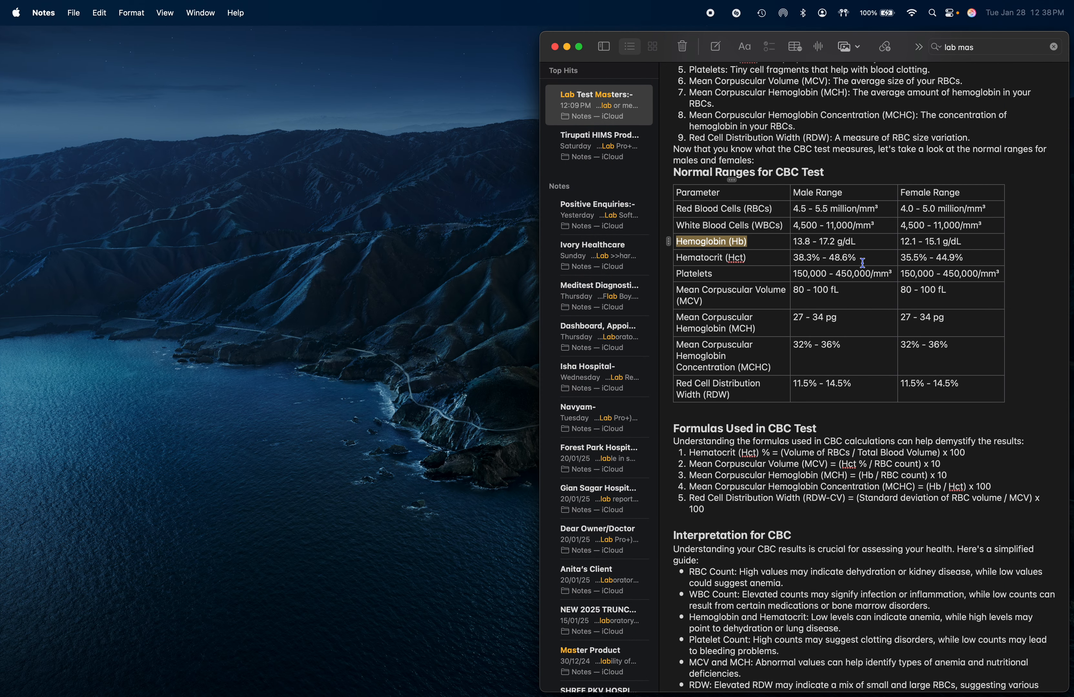
{"action": "left_click_drag", "start_coordinate": [855, 242], "coordinate": [835, 243]}
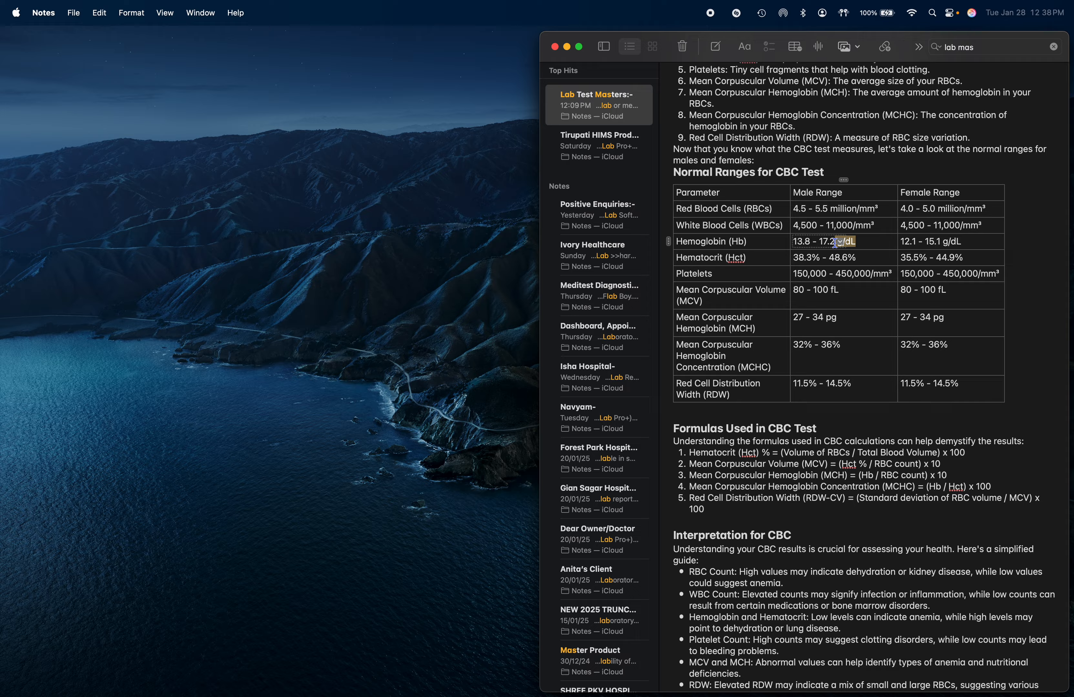
{"action": "key", "text": "super+c"}
{"action": "key", "text": "ctrl+Right"}
{"action": "key", "text": "super+v"}
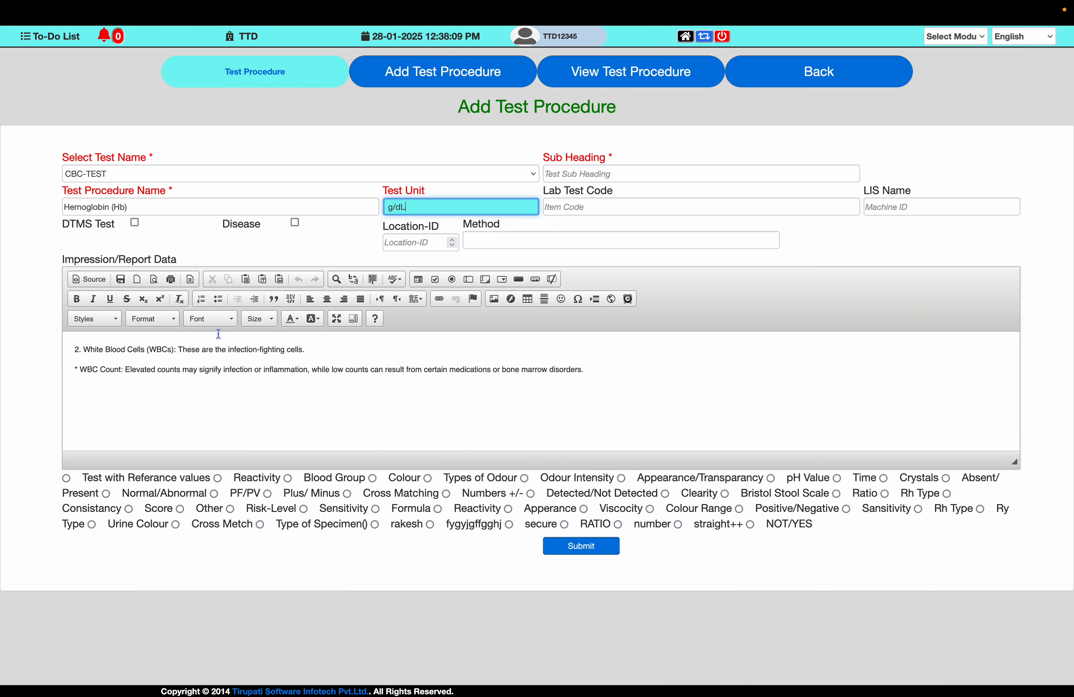
- Replace the report data with the note's Hemoglobin definition line, "Hemoglobin (Hb): A protein in RBCs that carries oxygen."
{"action": "key", "text": "ctrl+Left"}
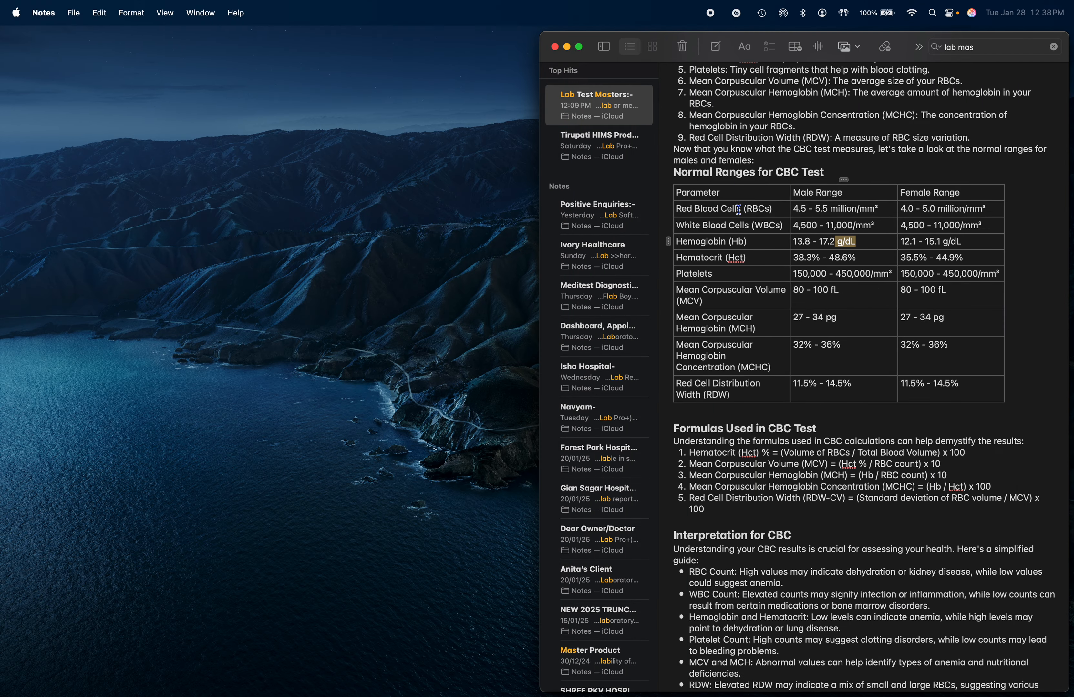
{"action": "scroll", "coordinate": [732, 157], "scroll_direction": "up", "scroll_amount": 2}
{"action": "scroll", "coordinate": [691, 86], "scroll_direction": "up", "scroll_amount": 1}
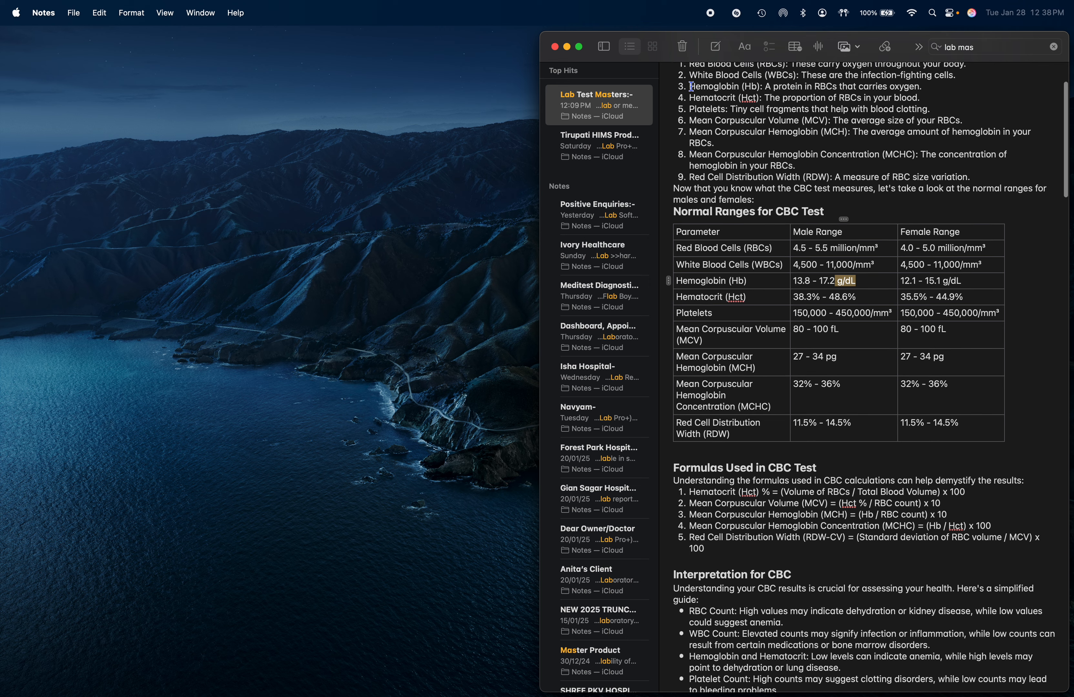
{"action": "left_click_drag", "start_coordinate": [689, 92], "coordinate": [929, 92]}
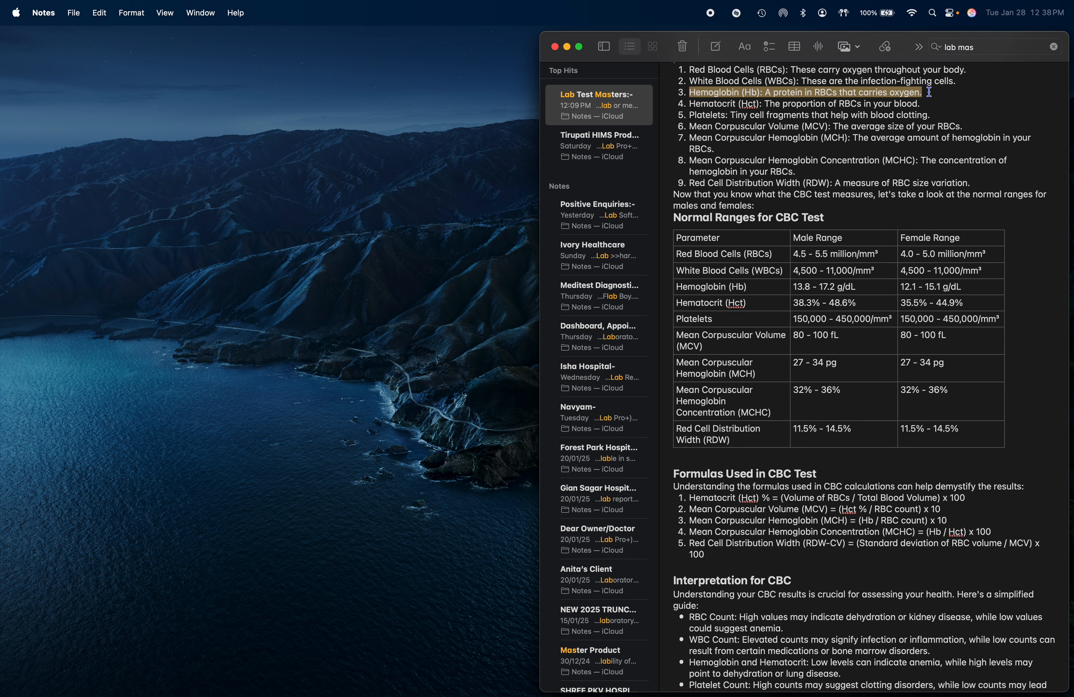
{"action": "key", "text": "ctrl+Right"}
{"action": "key", "text": "ctrl+v"}
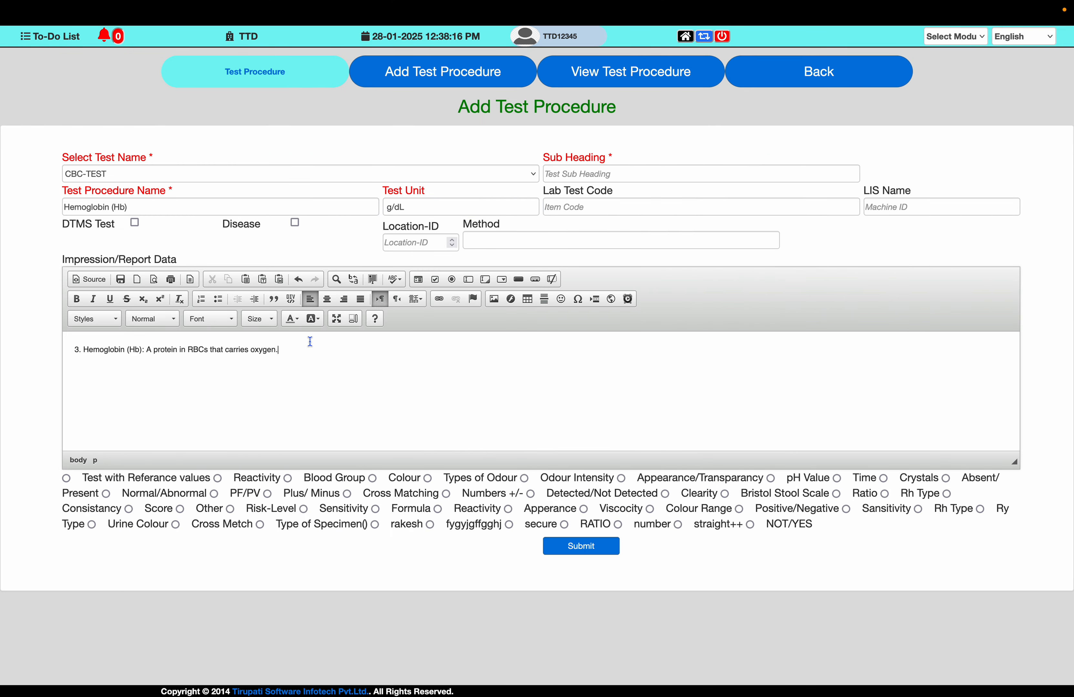
- Add the note's Hemoglobin and Hematocrit interpretation line below the definition in the report data
{"action": "key", "text": "super+Tab"}
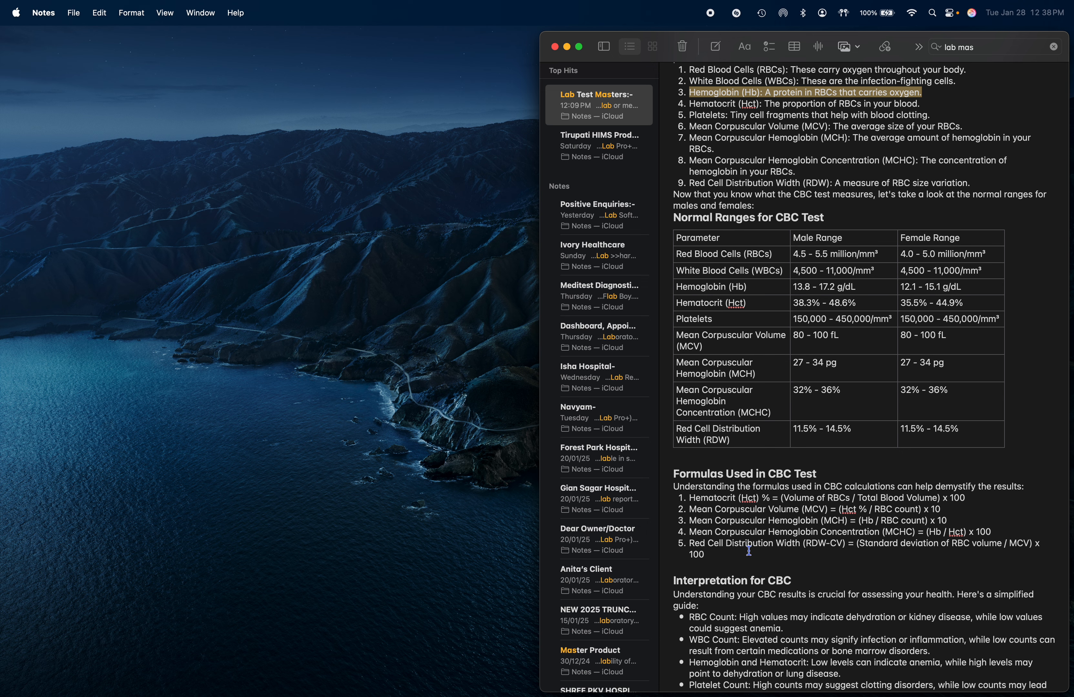
{"action": "scroll", "coordinate": [709, 601], "scroll_direction": "down", "scroll_amount": 3}
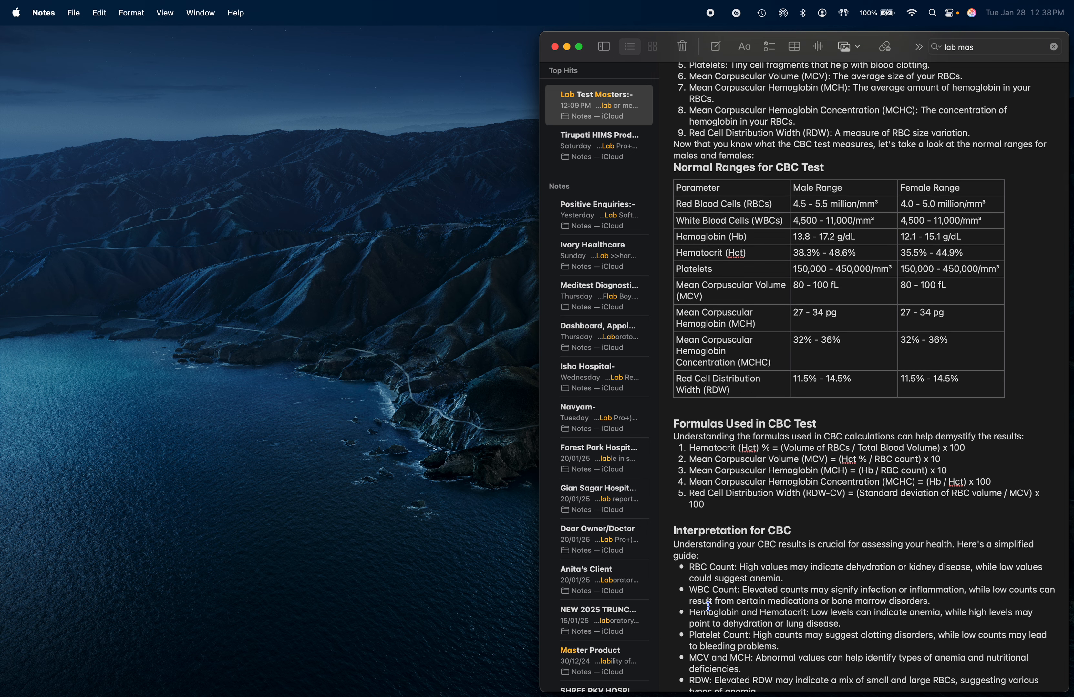
{"action": "triple_click", "coordinate": [690, 616]}
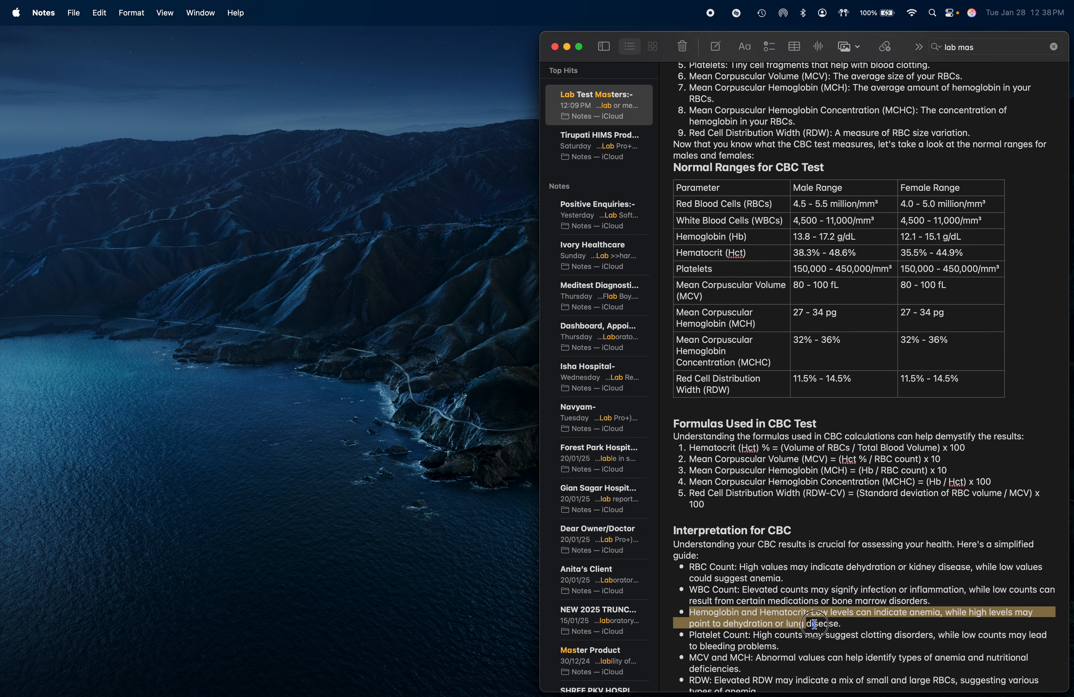
{"action": "key", "text": "super+Tab"}
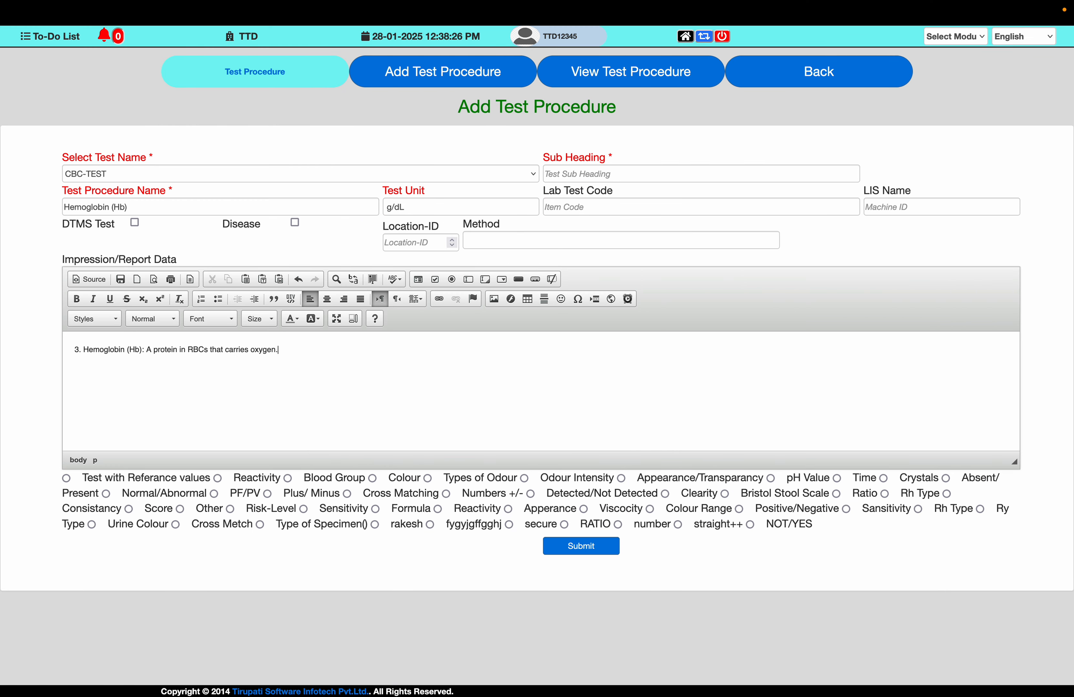
{"action": "key", "text": "super+v"}
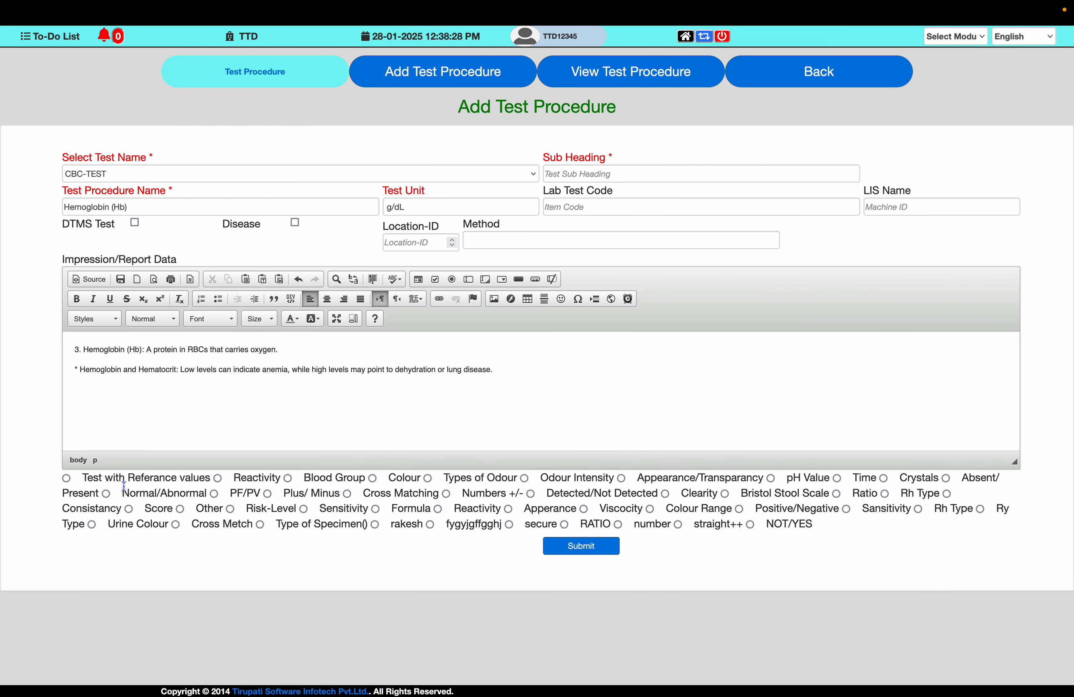
- Enable Test with Reference values and enter the male range from 13.8 to 17.2 in the first reference row
{"action": "left_click", "coordinate": [69, 477]}
{"action": "key", "text": "super+Tab"}
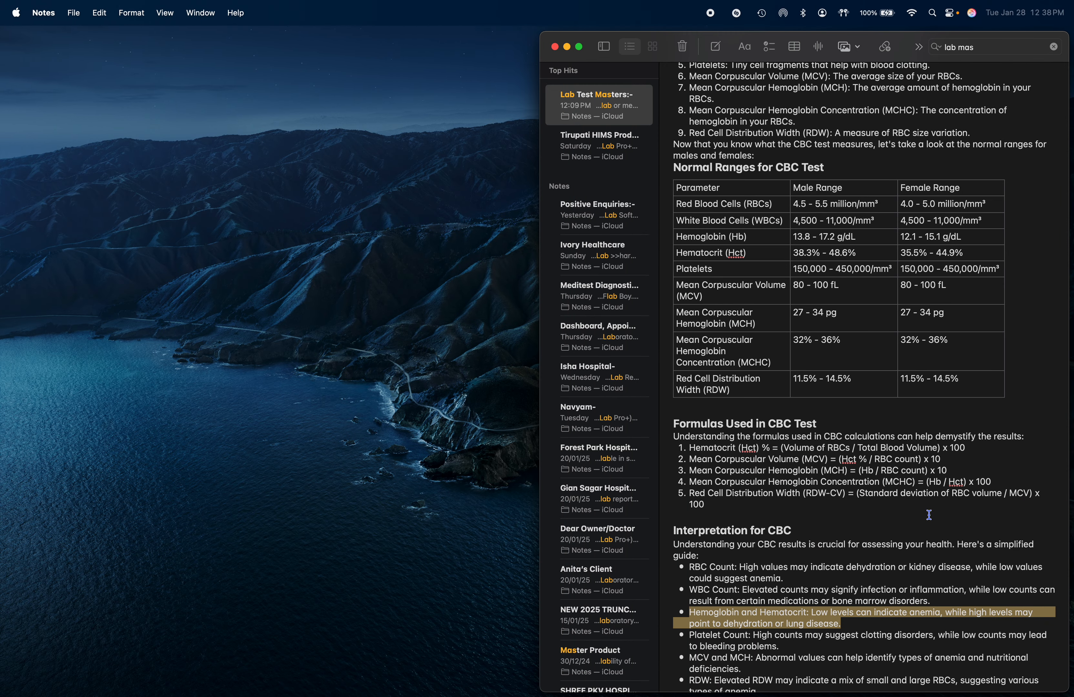
{"action": "left_click", "coordinate": [729, 245]}
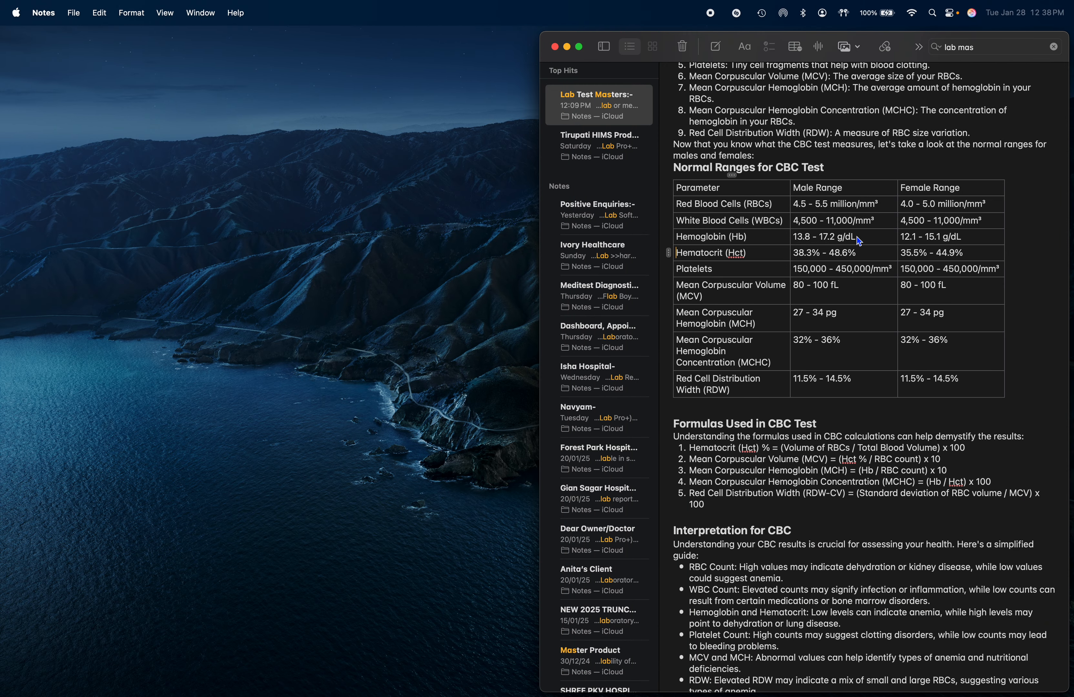
{"action": "key", "text": "super+Tab"}
{"action": "left_click", "coordinate": [620, 561]}
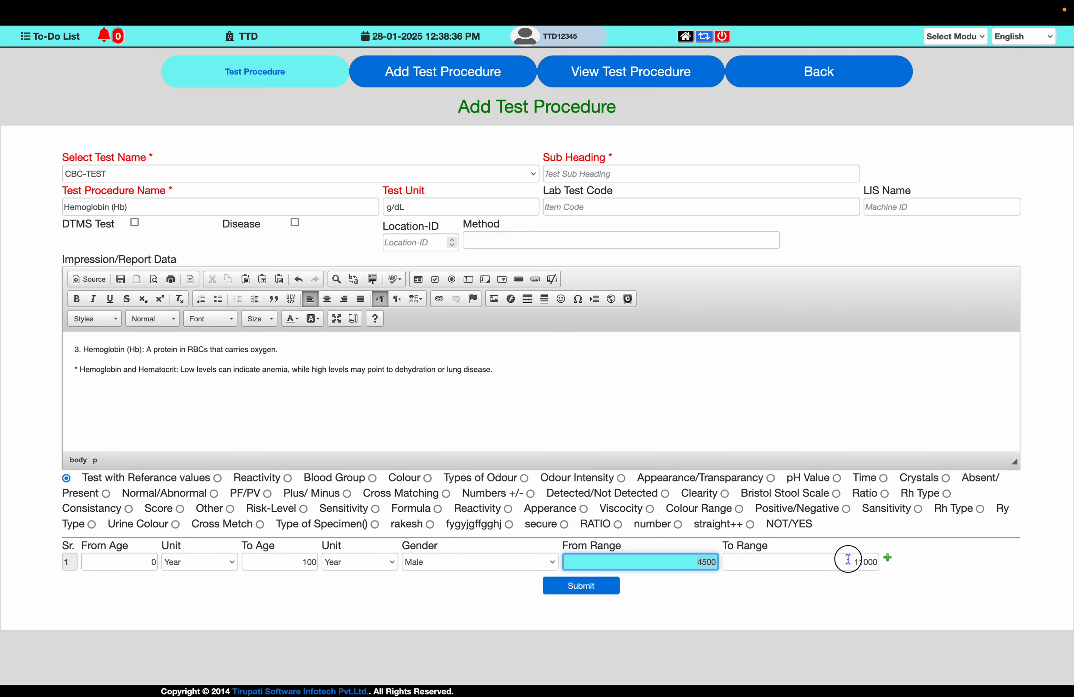
{"action": "type", "text": "13.8"}
{"action": "key", "text": "Tab"}
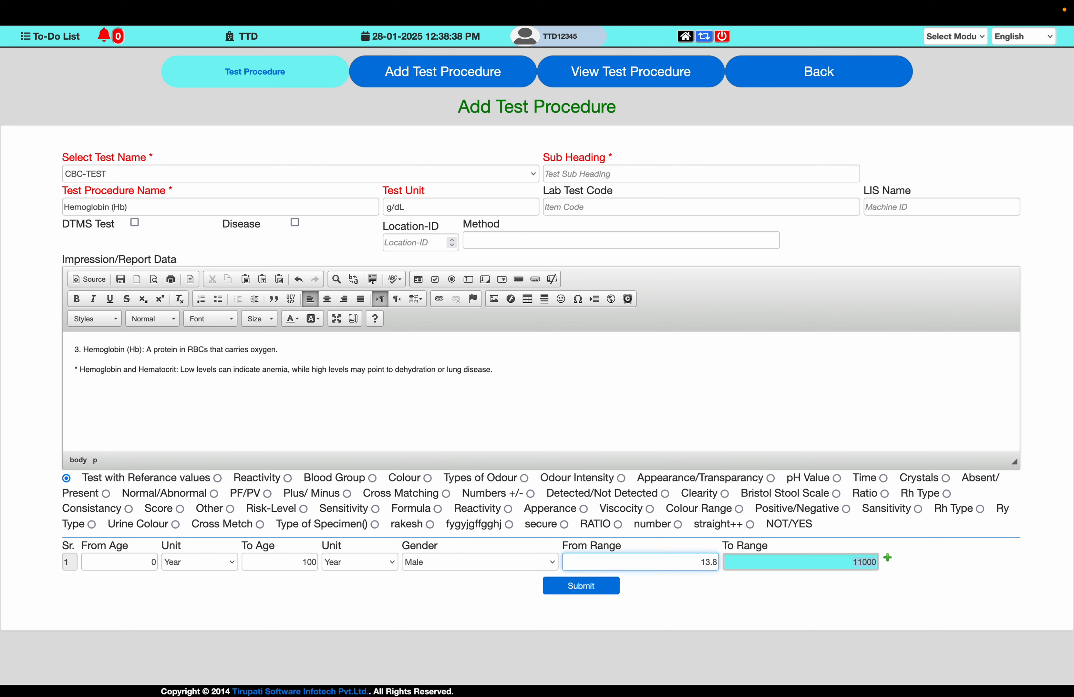
{"action": "type", "text": "17.2"}
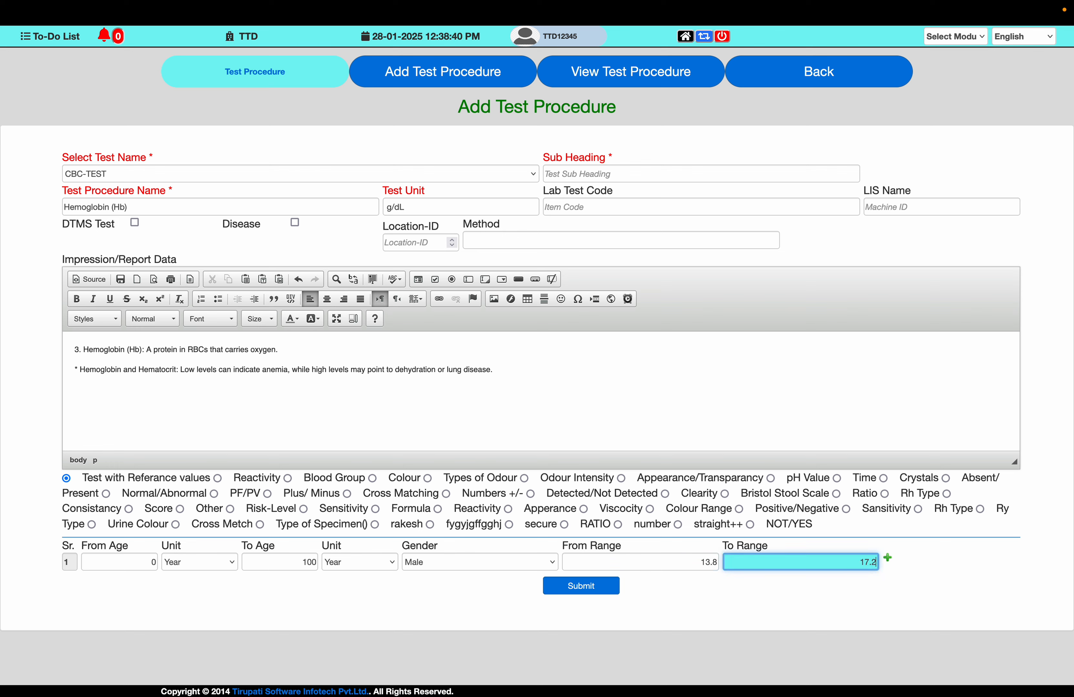
- Add a second reference row with ages 0 to 100 years and gender Female
{"action": "key", "text": "Tab"}
{"action": "key", "text": "Return"}
{"action": "key", "text": "Tab"}
{"action": "key", "text": "Tab"}
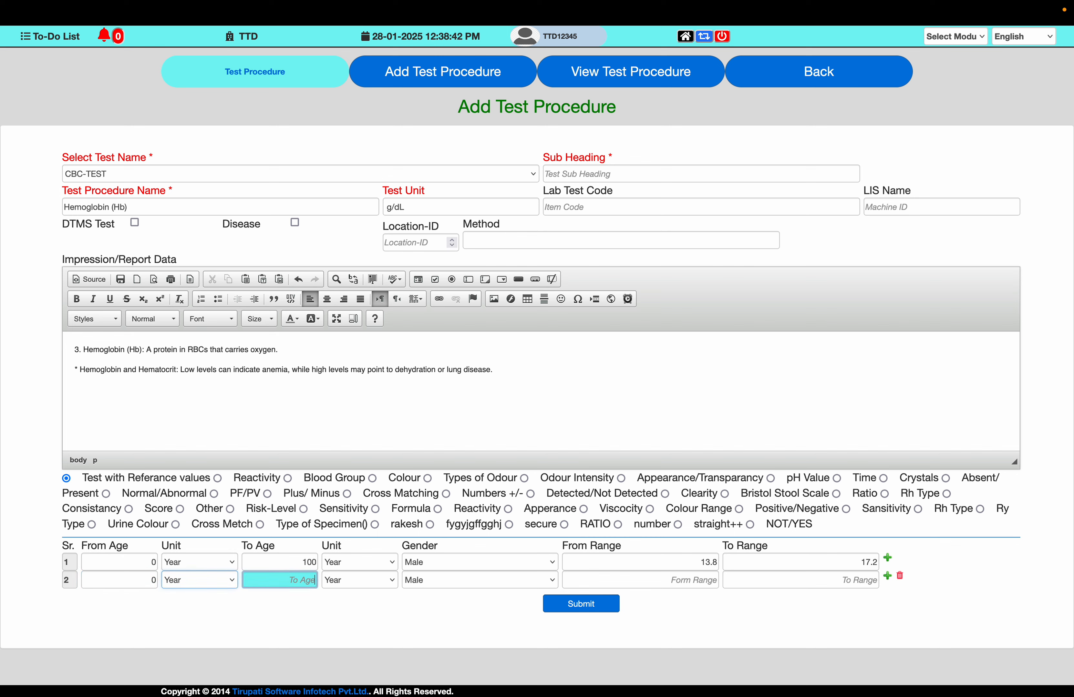
{"action": "type", "text": "100"}
{"action": "key", "text": "Tab"}
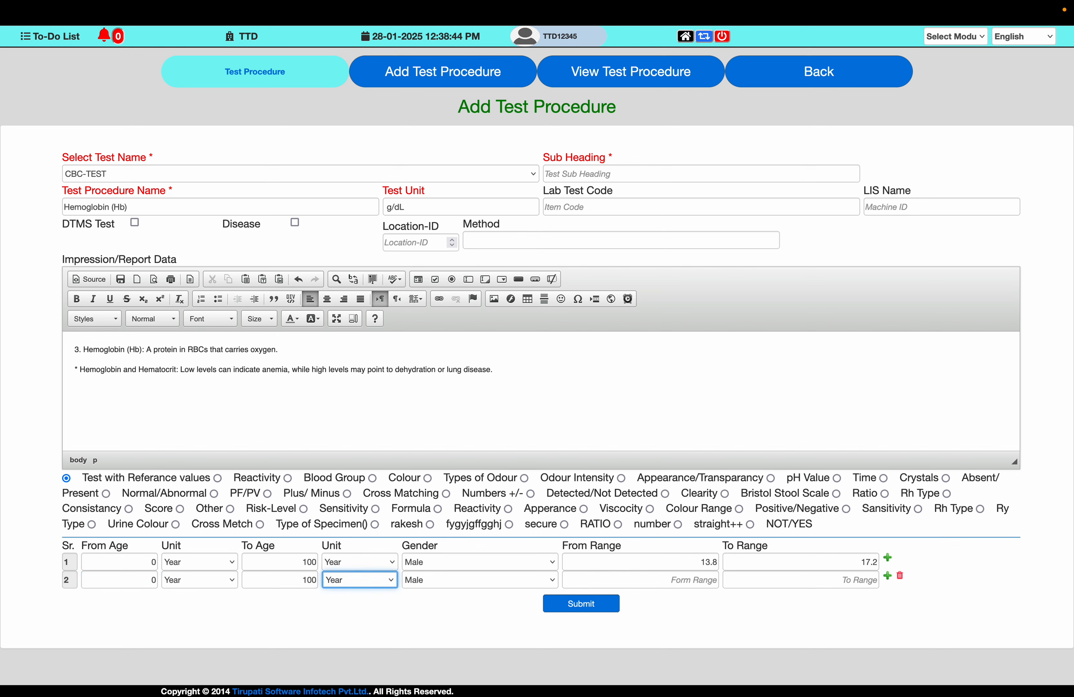
{"action": "key", "text": "Tab"}
{"action": "key", "text": "f"}
{"action": "key", "text": "Tab"}
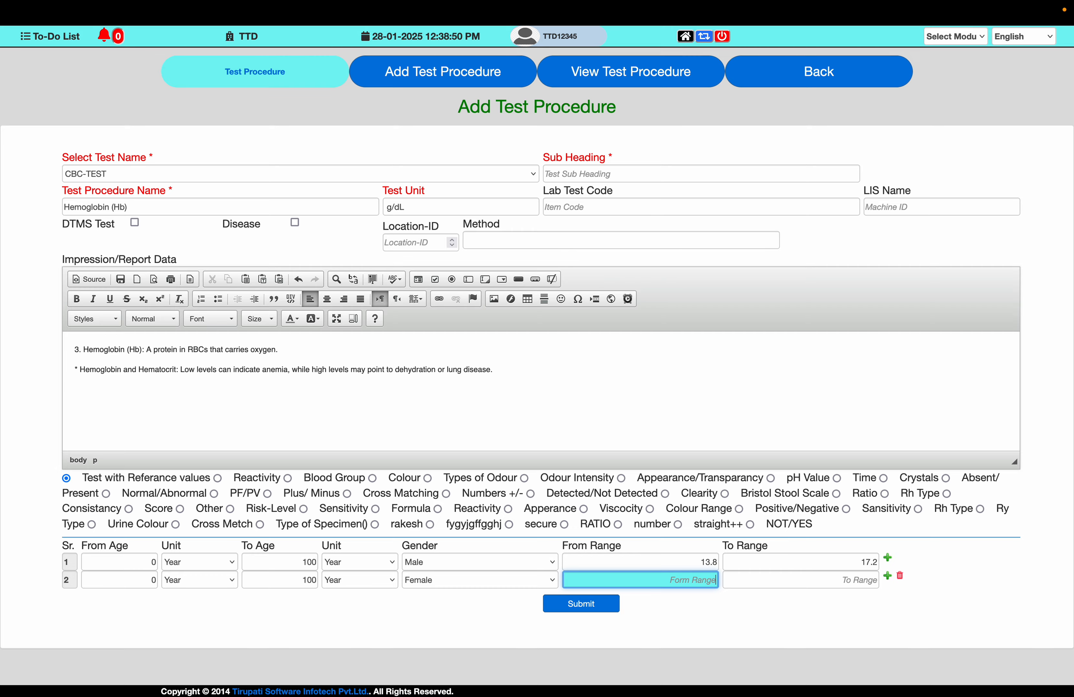
- Enter the female range from 12.1 to 15.1 in the second row and submit the procedure
{"action": "key", "text": "super+Tab"}
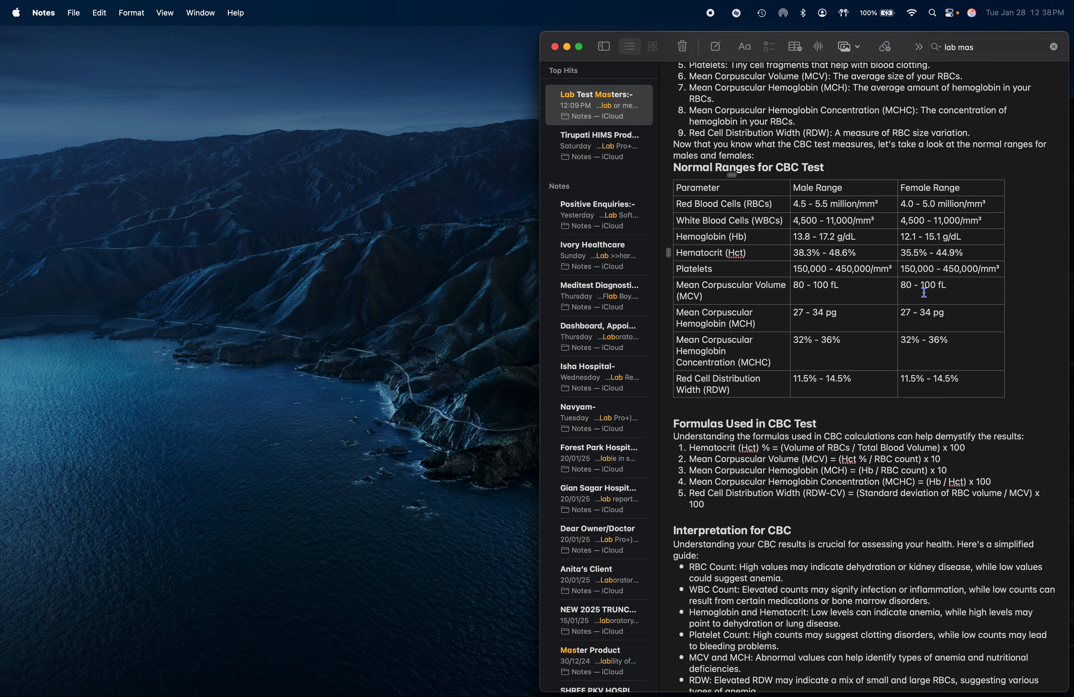
{"action": "key", "text": "ctrl+Right"}
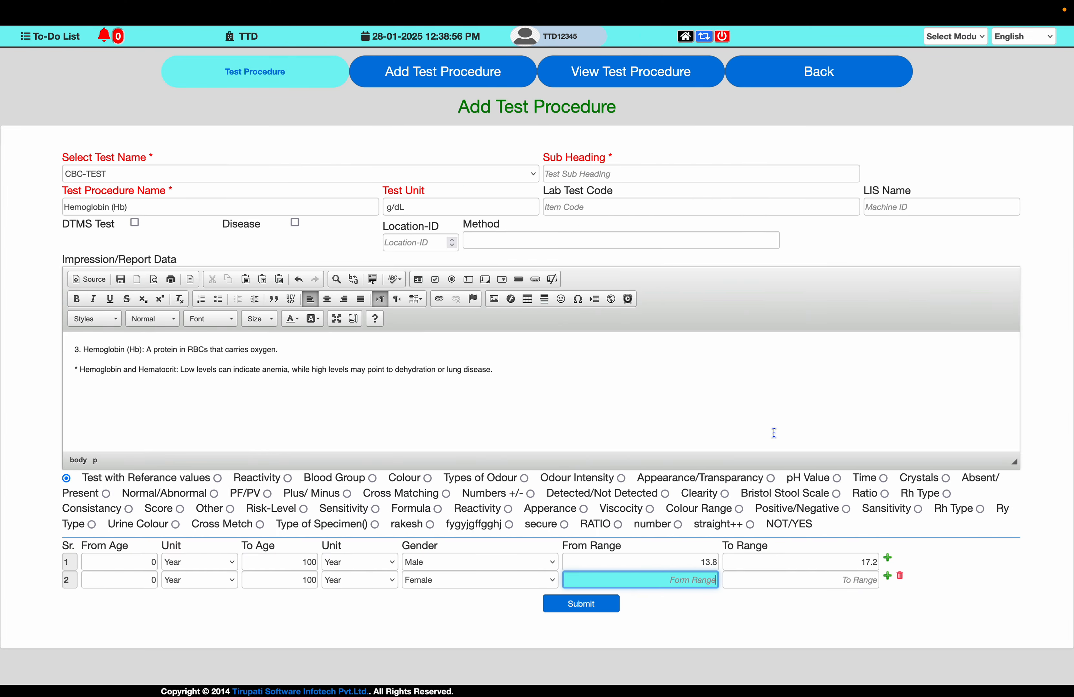
{"action": "type", "text": "12.1"}
{"action": "key", "text": "Tab"}
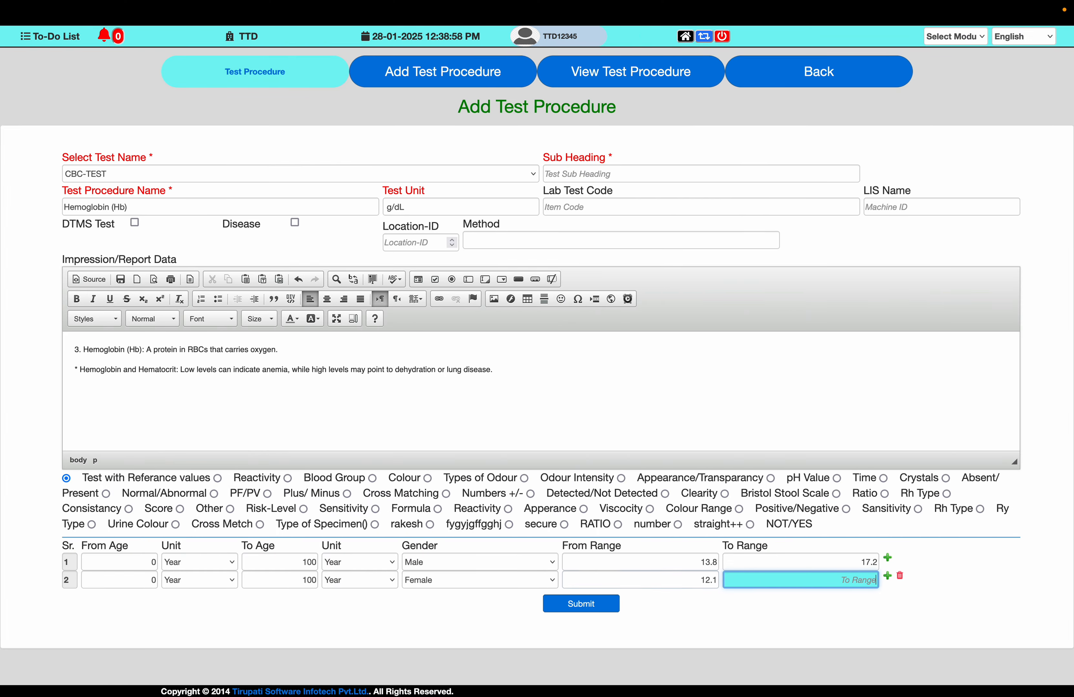
{"action": "key", "text": "ctrl+Left"}
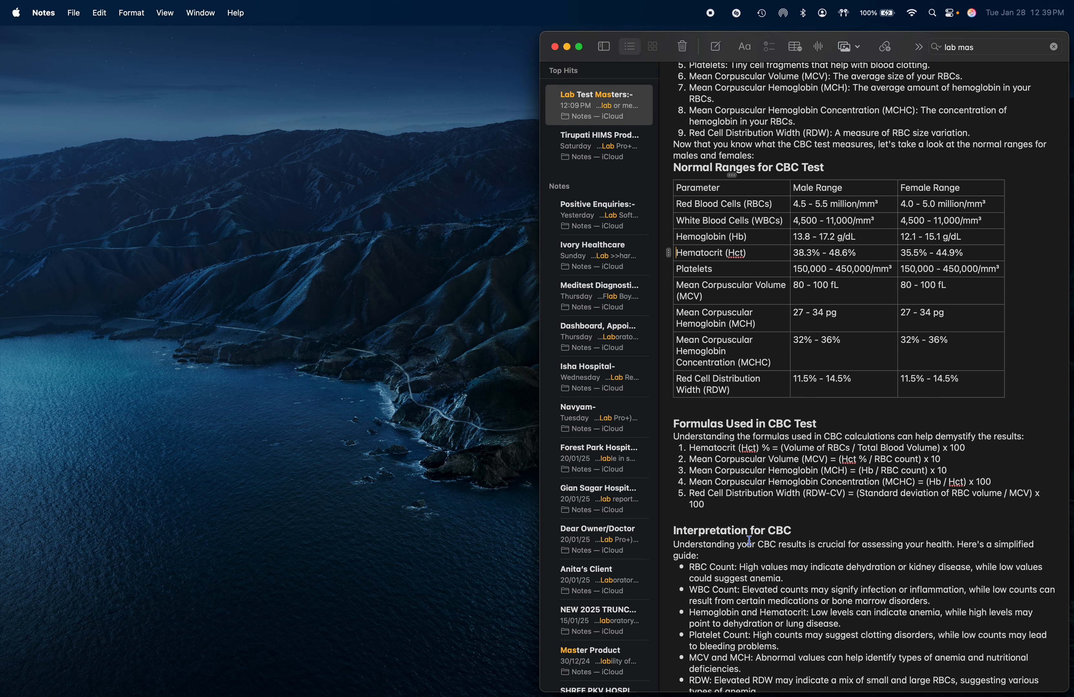
{"action": "key", "text": "ctrl+Right"}
{"action": "type", "text": "1"}
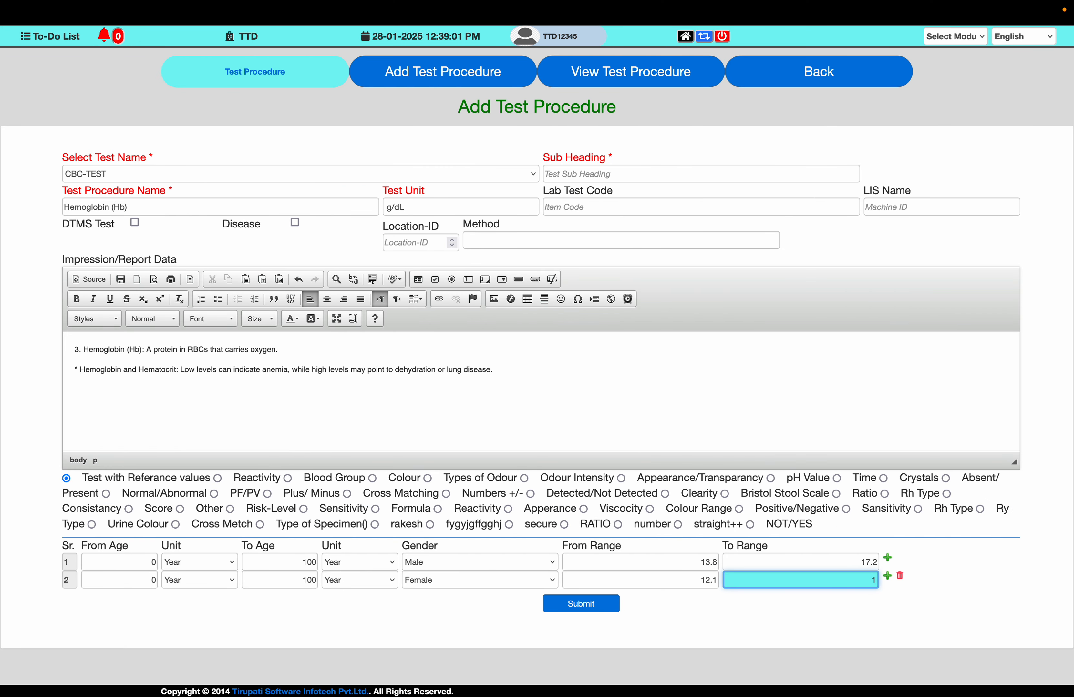
{"action": "type", "text": "5.1"}
{"action": "key", "text": "Tab"}
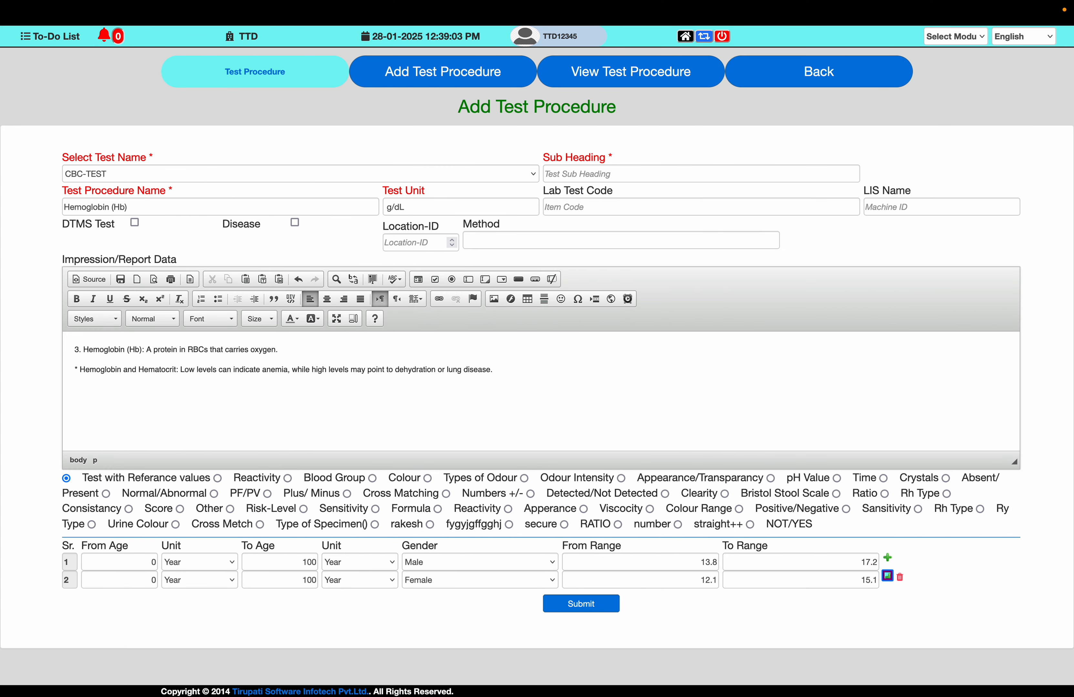
{"action": "left_click", "coordinate": [594, 611]}
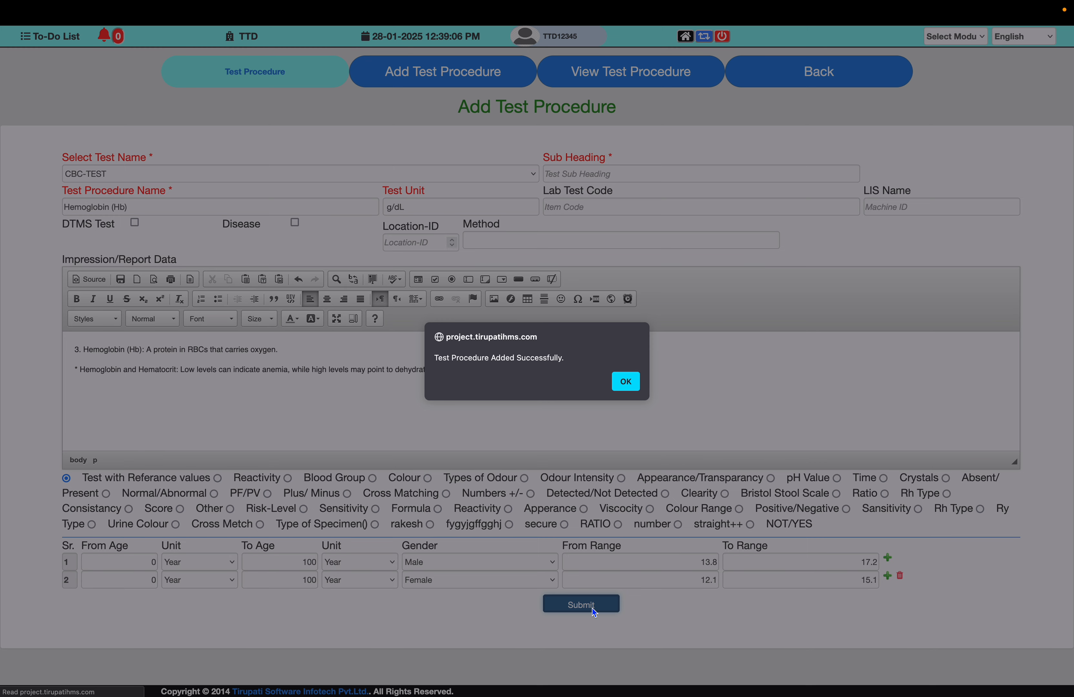
{"action": "key", "text": "Return"}
- Set the Test Procedure Name to Hematocrit (Hct), copied from the note's ranges table
{"action": "key", "text": "ctrl+Left"}
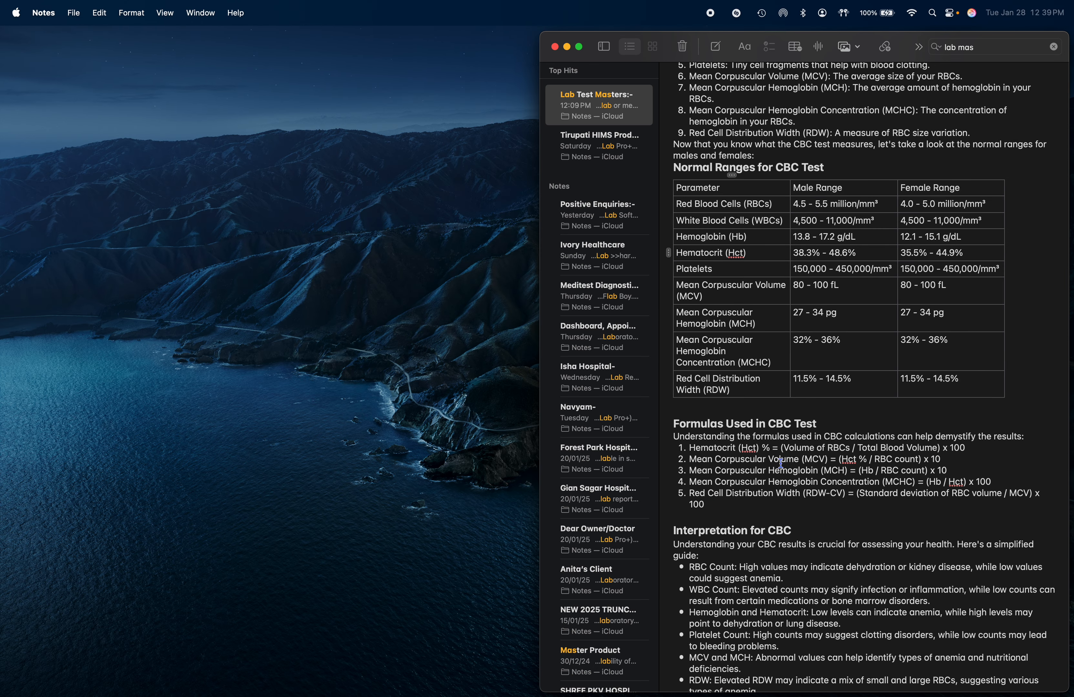
{"action": "left_click_drag", "start_coordinate": [678, 253], "coordinate": [757, 253]}
{"action": "key", "text": "ctrl+c"}
{"action": "key", "text": "ctrl+Right"}
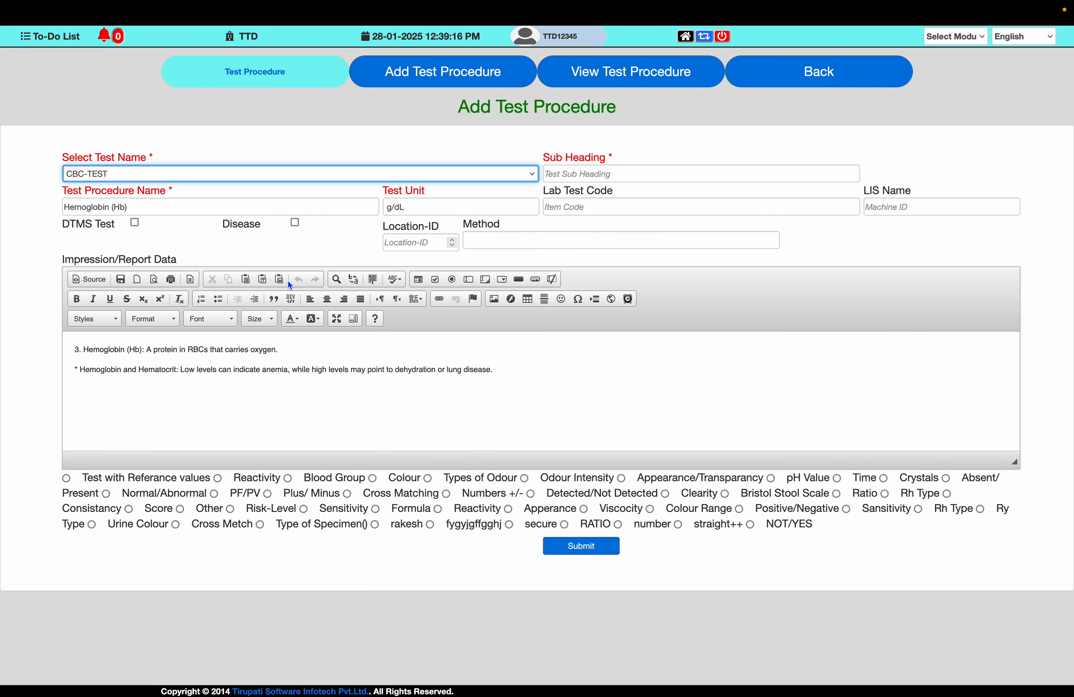
{"action": "triple_click", "coordinate": [174, 213]}
{"action": "key", "text": "ctrl+v"}
{"action": "key", "text": "Tab"}
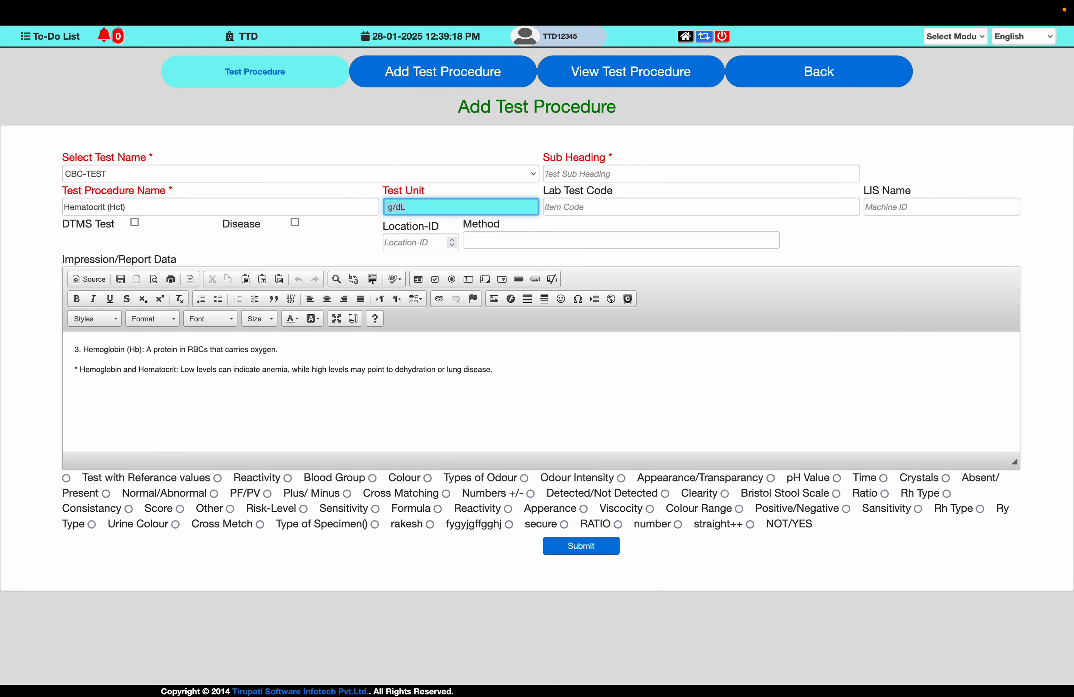
- Set the Test Unit to %
{"action": "key", "text": "ctrl+Left"}
{"action": "key", "text": "ctrl+Right"}
{"action": "type", "text": "%"}
{"action": "key", "text": "Tab"}
{"action": "key", "text": "Tab"}
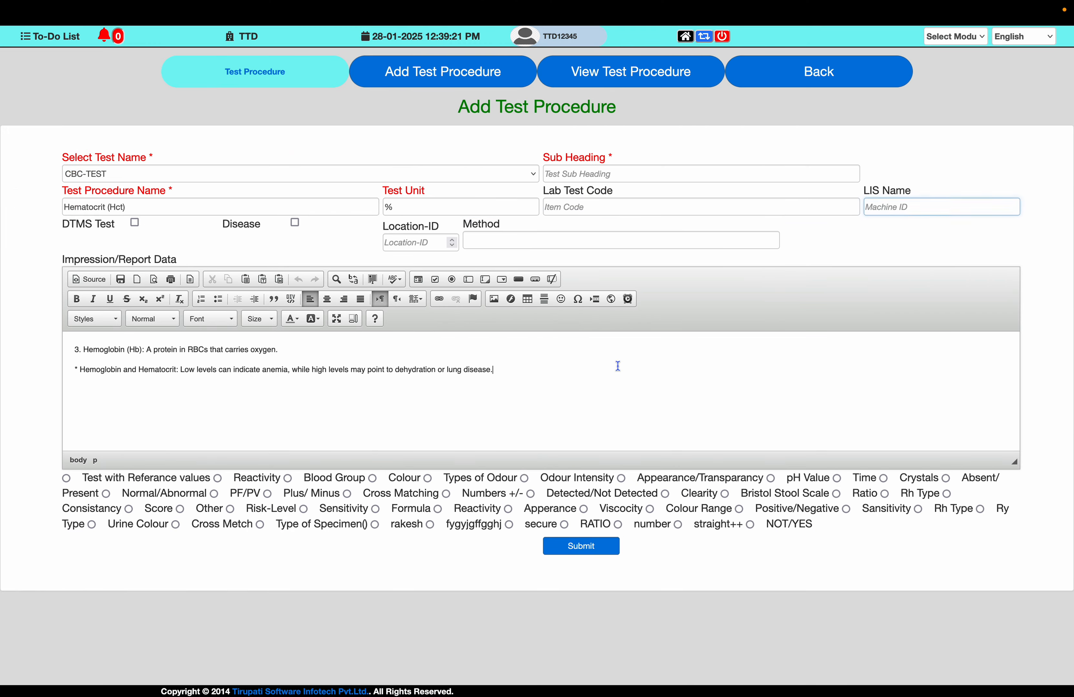
- Replace the report data with the note's Hematocrit definition line, "Hematocrit (Hct): The proportion of RBCs in your blood."
{"action": "key", "text": "ctrl+Left"}
{"action": "scroll", "coordinate": [739, 261], "scroll_direction": "up", "scroll_amount": 3}
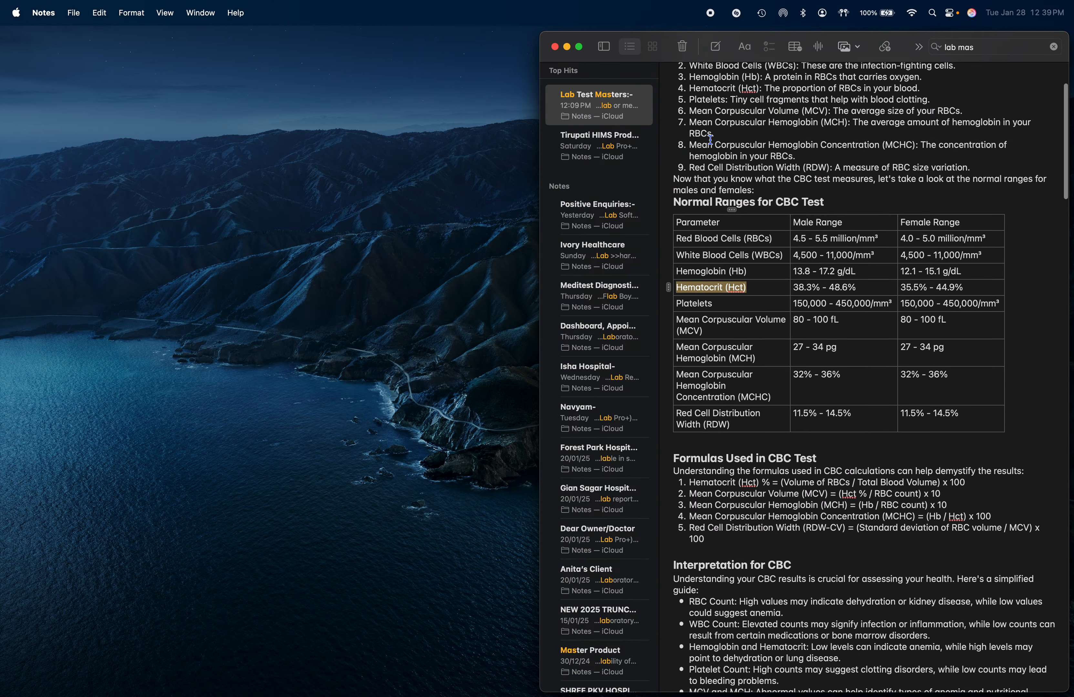
{"action": "left_click_drag", "start_coordinate": [690, 110], "coordinate": [945, 110]}
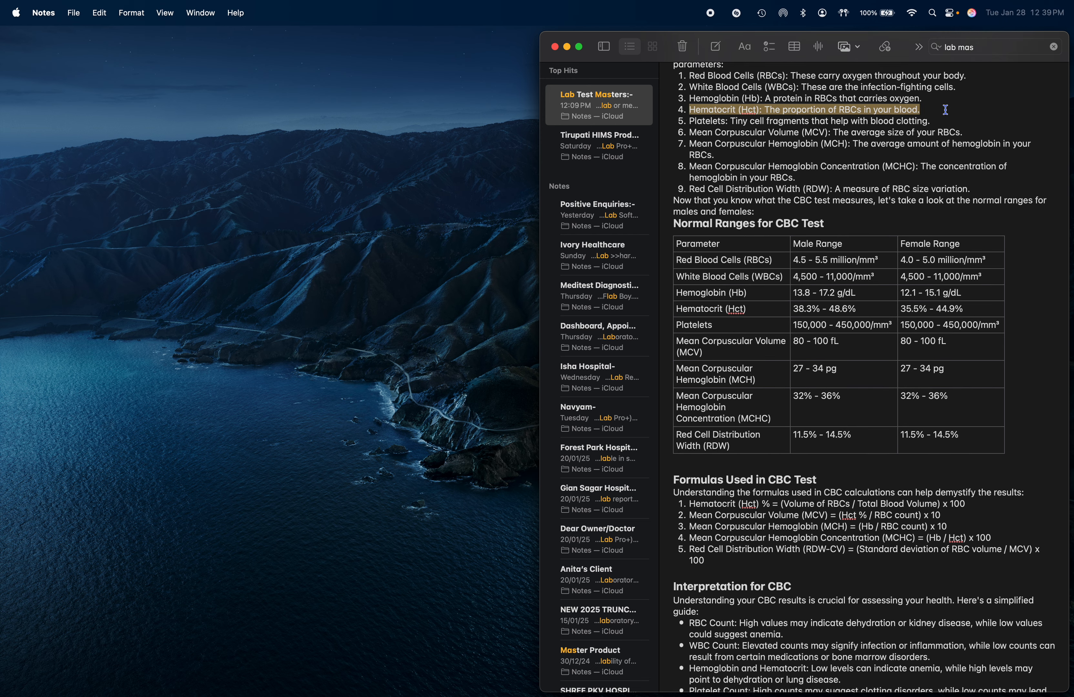
{"action": "key", "text": "super+c"}
{"action": "key", "text": "ctrl+Right"}
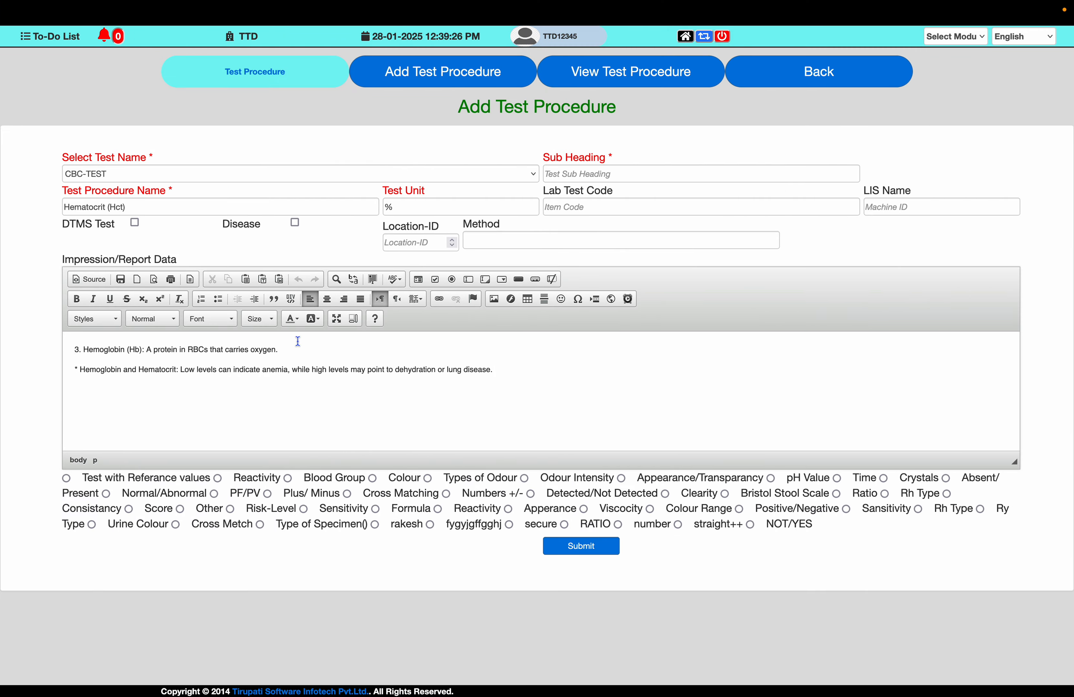
{"action": "key", "text": "super+a"}
{"action": "key", "text": "super+v"}
{"action": "key", "text": "ctrl+Left"}
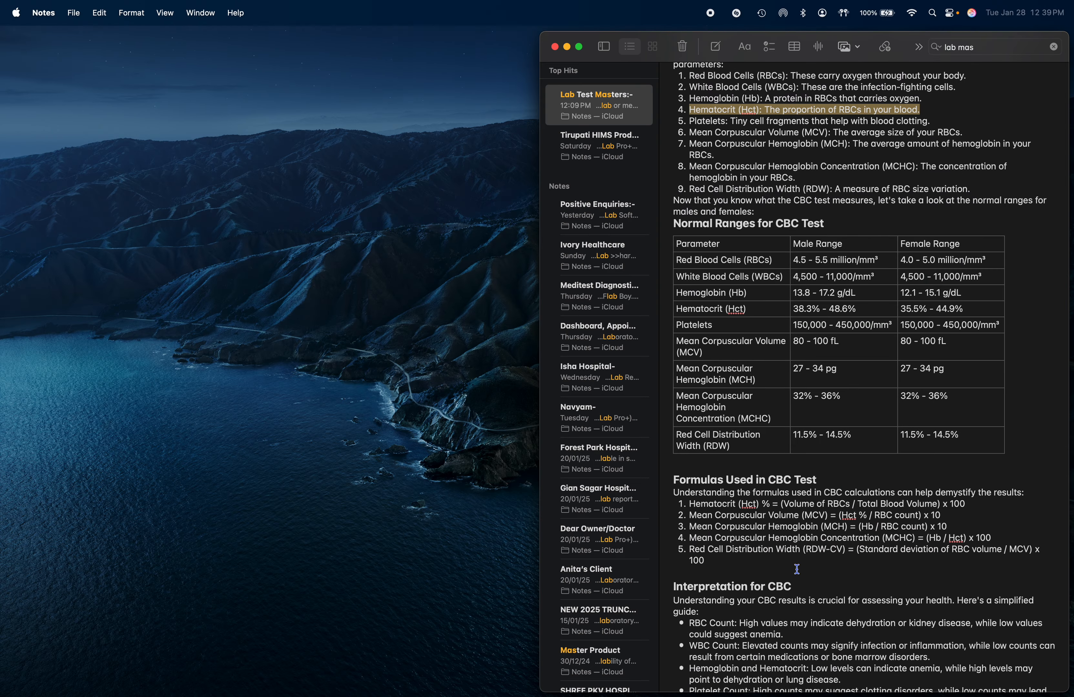
- Append the note's Hemoglobin and Hematocrit interpretation line to the report data
{"action": "scroll", "coordinate": [797, 569], "scroll_direction": "down", "scroll_amount": 3}
{"action": "scroll", "coordinate": [766, 544], "scroll_direction": "down", "scroll_amount": 1}
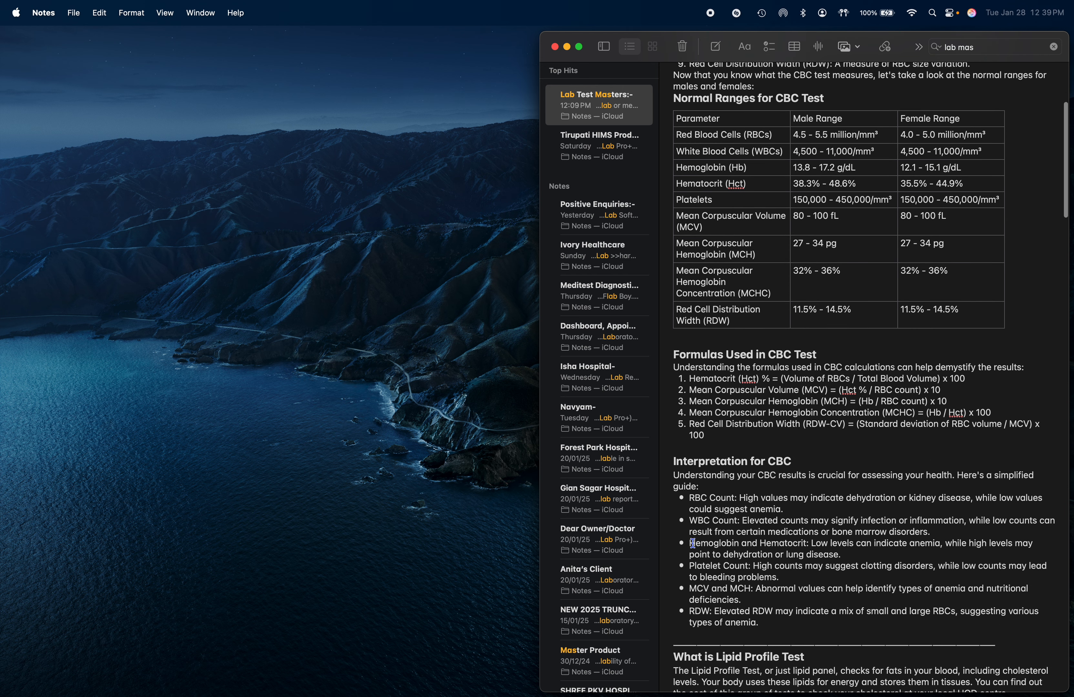
{"action": "left_click_drag", "start_coordinate": [690, 543], "coordinate": [842, 557]}
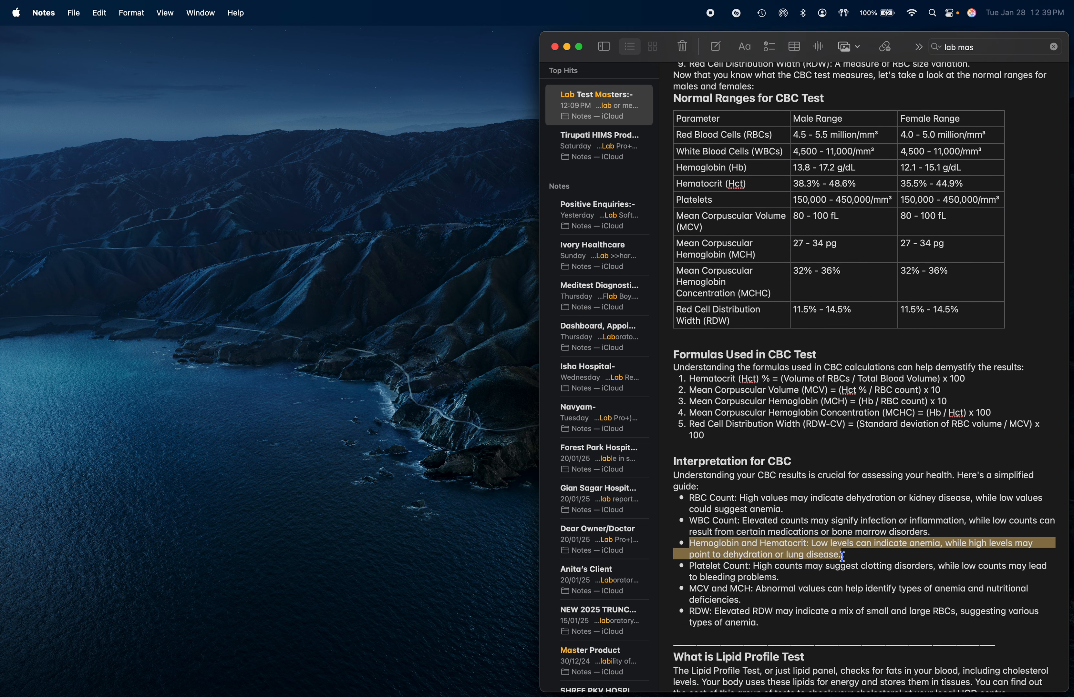
{"action": "key", "text": "ctrl+Right"}
{"action": "key", "text": "super+v"}
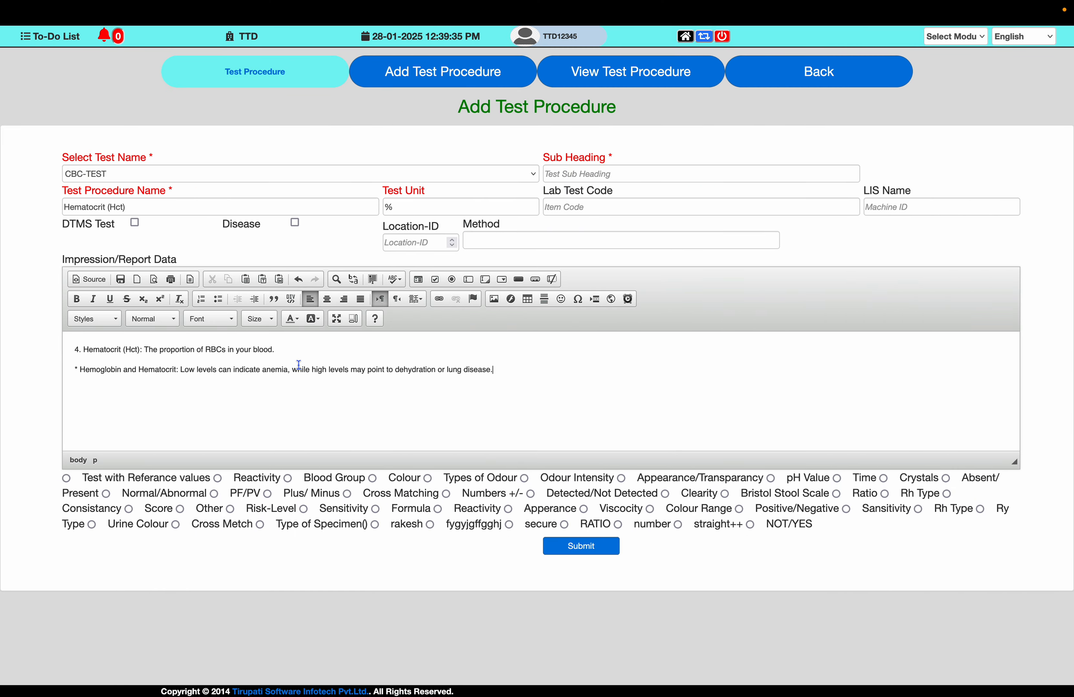
- Enable Test with Referance values and set the first row's male range from 38.3 to 48.6
{"action": "left_click", "coordinate": [66, 479]}
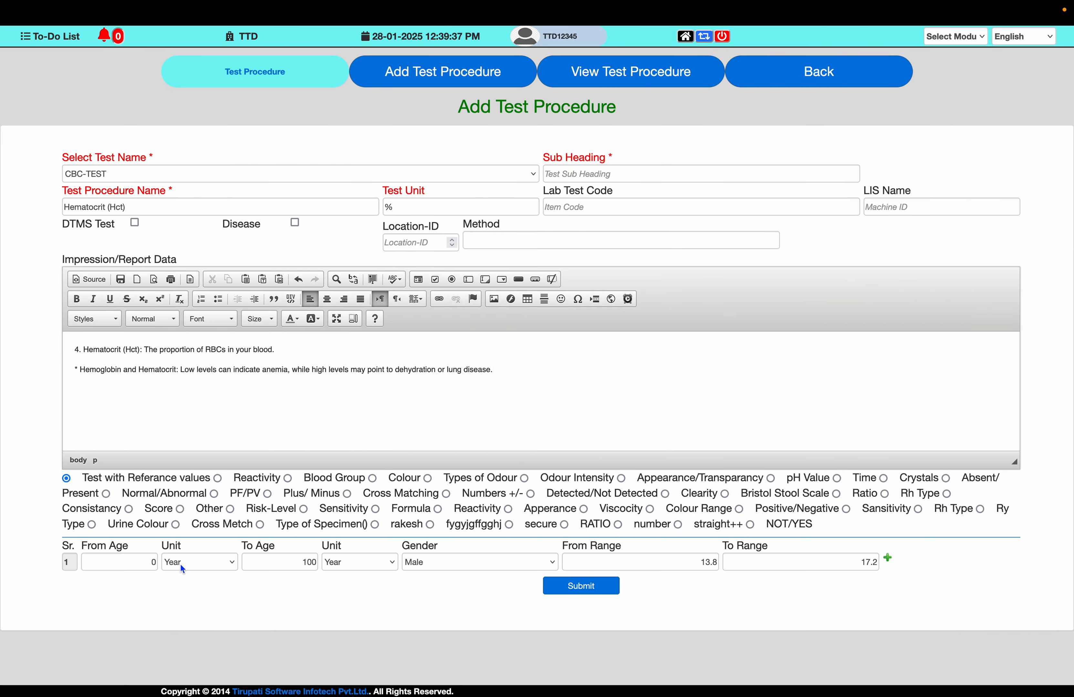
{"action": "key", "text": "ctrl+Left"}
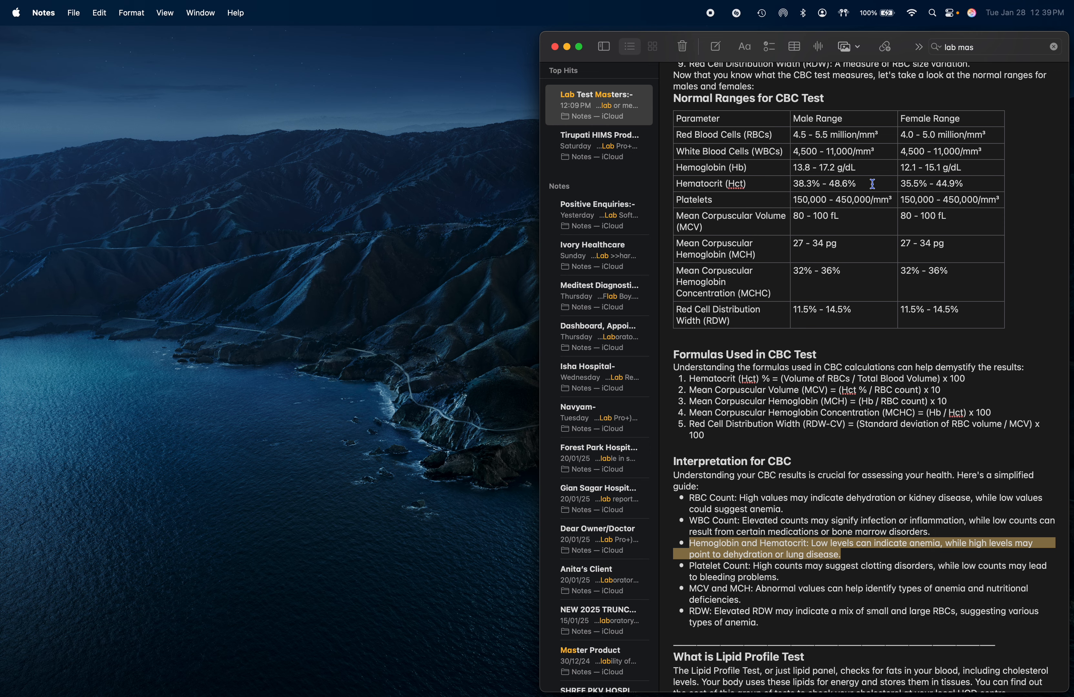
{"action": "key", "text": "ctrl+Right"}
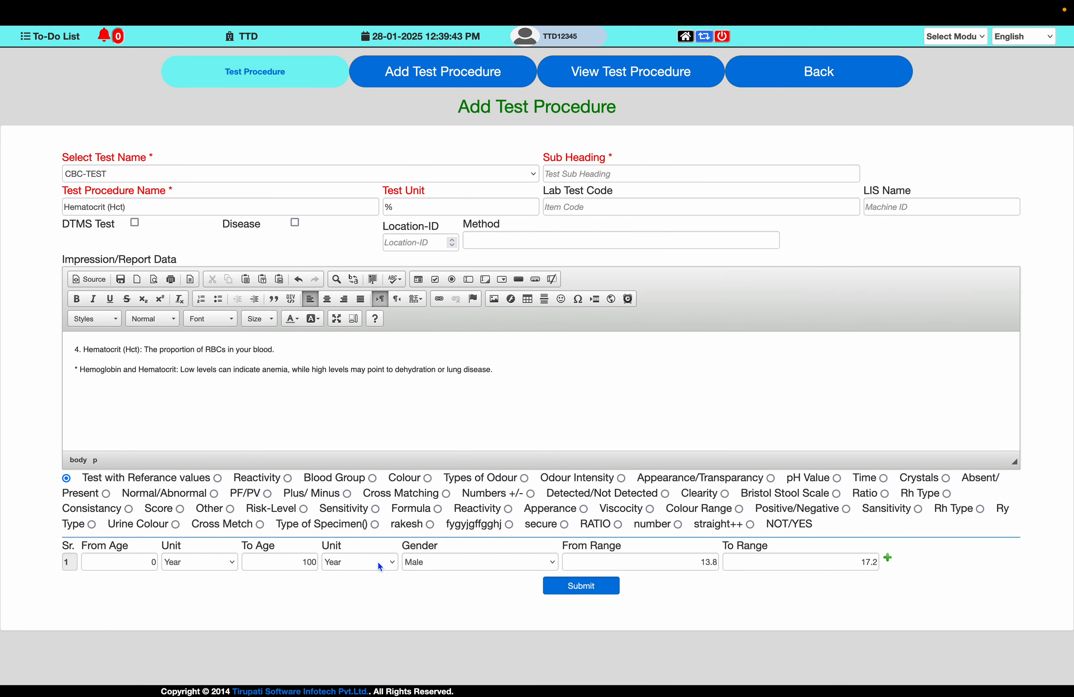
{"action": "left_click_drag", "start_coordinate": [693, 563], "coordinate": [744, 565]}
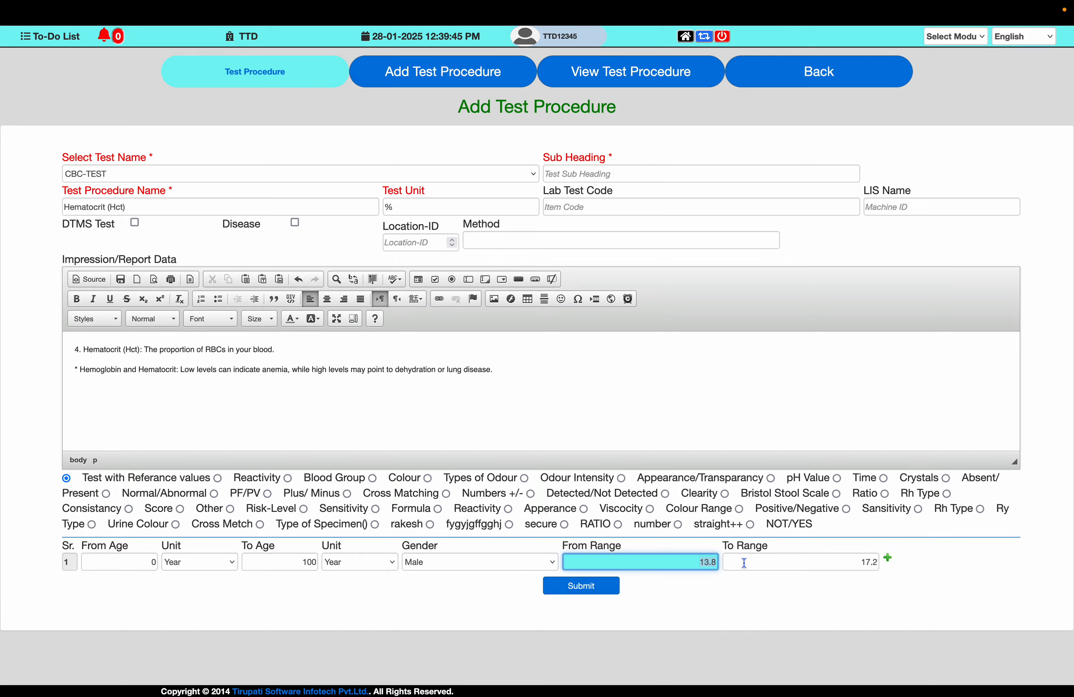
{"action": "type", "text": "3"}
{"action": "key", "text": "ctrl+Left"}
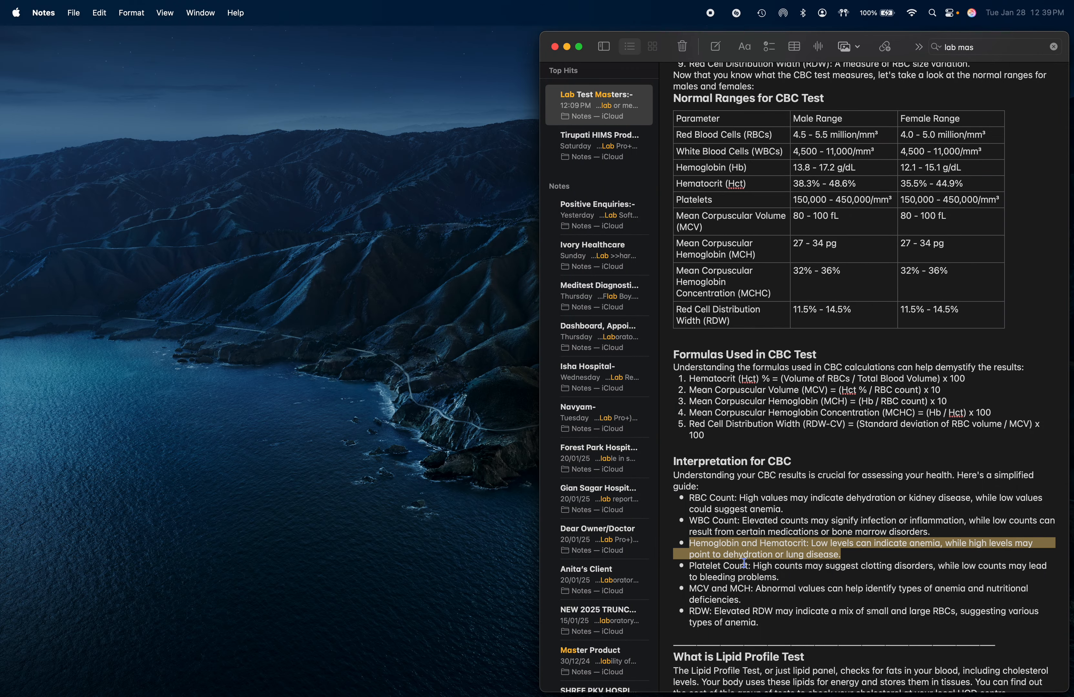
{"action": "key", "text": "ctrl+Right"}
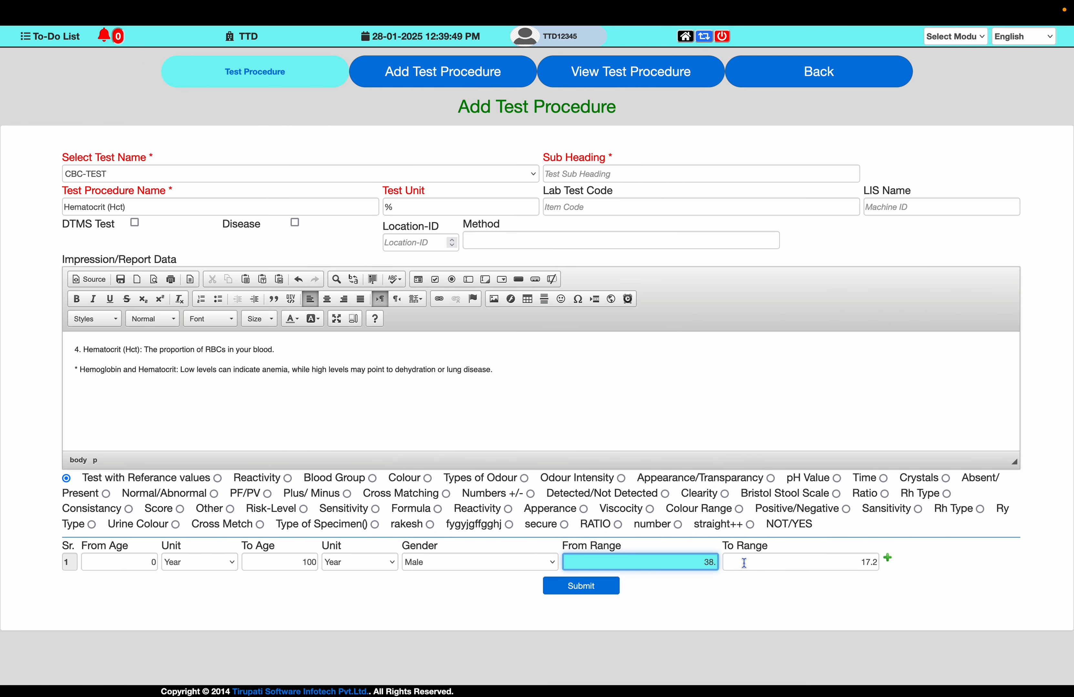
{"action": "type", "text": "8.3"}
{"action": "key", "text": "Tab"}
{"action": "key", "text": "ctrl+Left"}
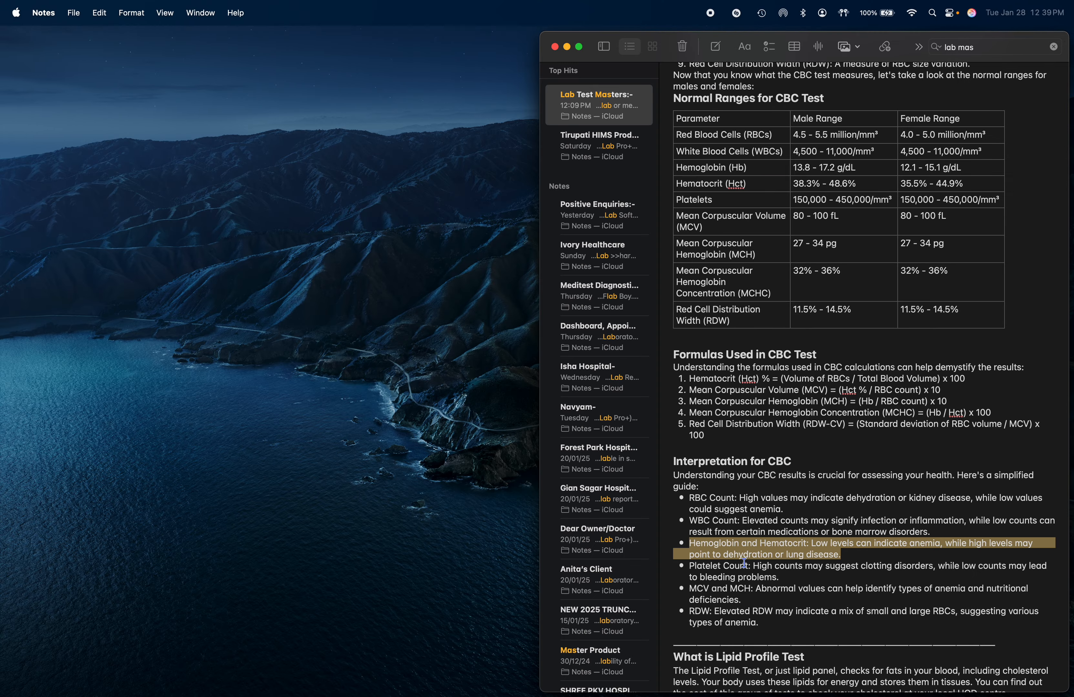
{"action": "key", "text": "ctrl+Right"}
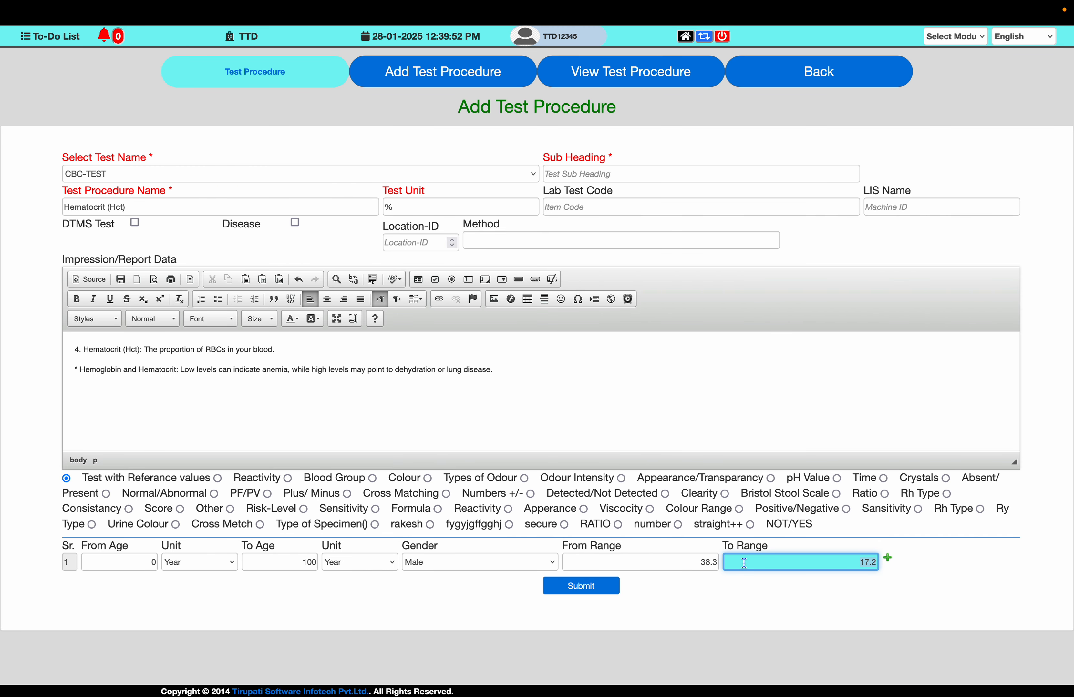
{"action": "type", "text": "48.6"}
{"action": "key", "text": "Tab"}
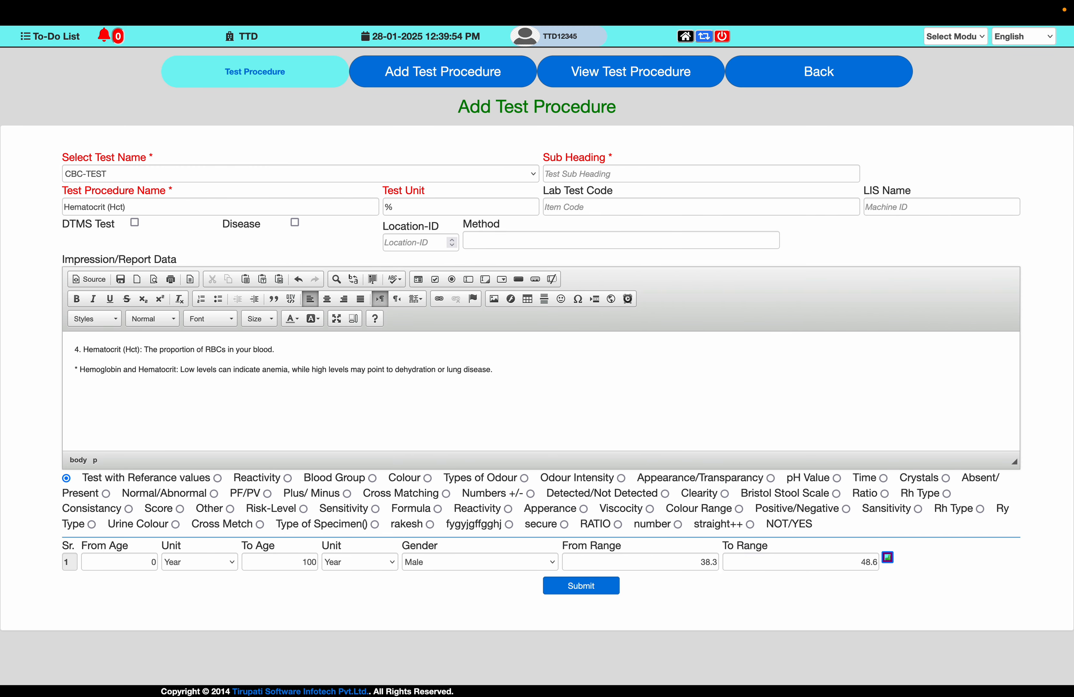
- Add a second row for females aged 0 to 100 years with a From Range of 35.5
{"action": "key", "text": "Return"}
{"action": "key", "text": "Tab"}
{"action": "key", "text": "Tab"}
{"action": "type", "text": "0"}
{"action": "key", "text": "Tab"}
{"action": "key", "text": "Tab"}
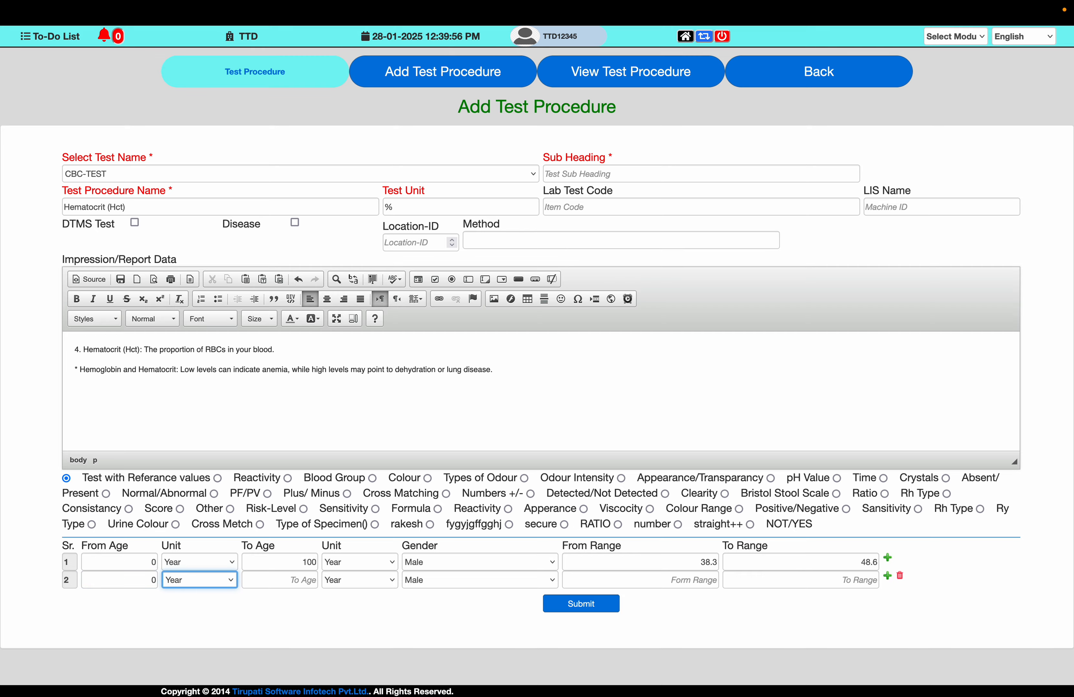
{"action": "type", "text": "100"}
{"action": "key", "text": "Tab"}
{"action": "key", "text": "Tab"}
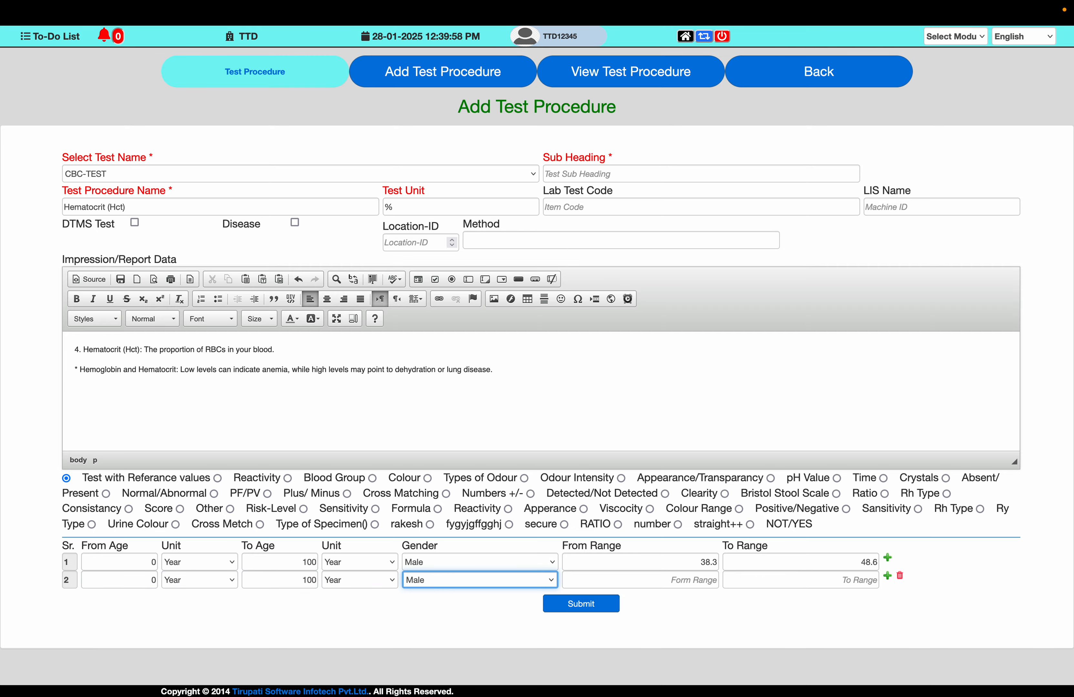
{"action": "key", "text": "f"}
{"action": "key", "text": "Tab"}
{"action": "key", "text": "super+Tab"}
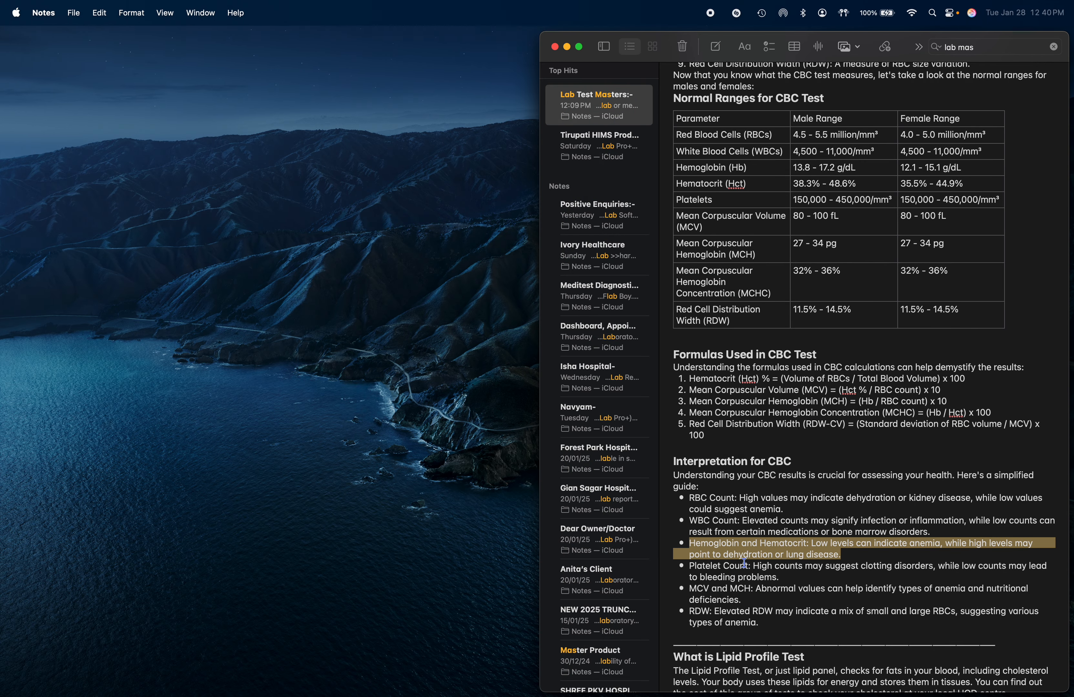
{"action": "key", "text": "super+Tab"}
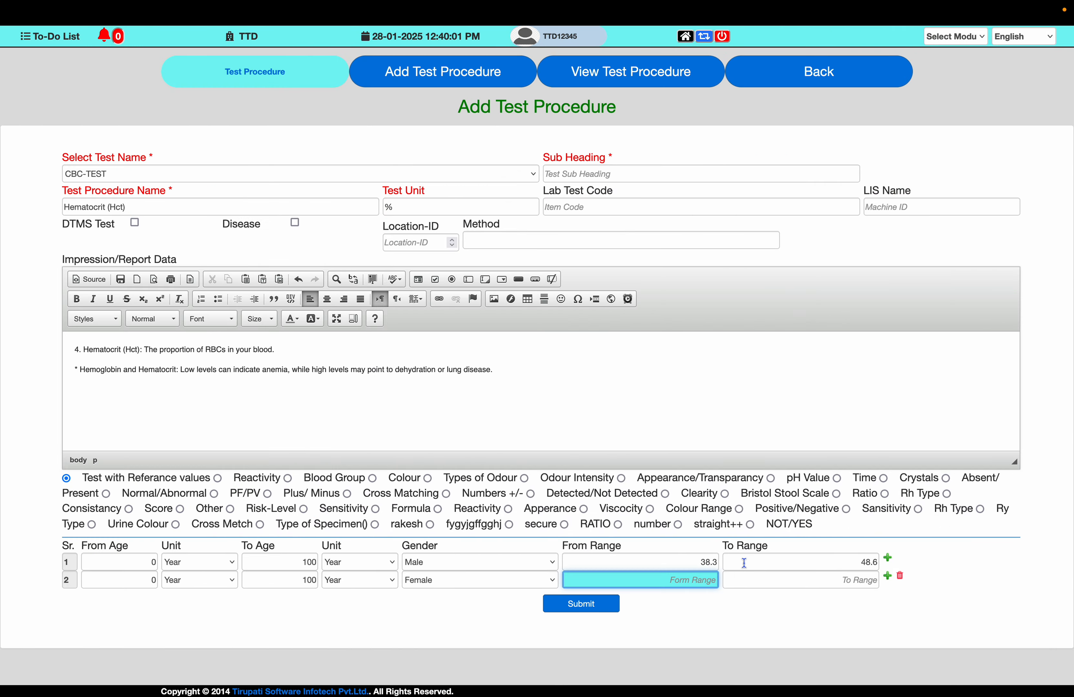
{"action": "type", "text": "35.5"}
{"action": "key", "text": "Tab"}
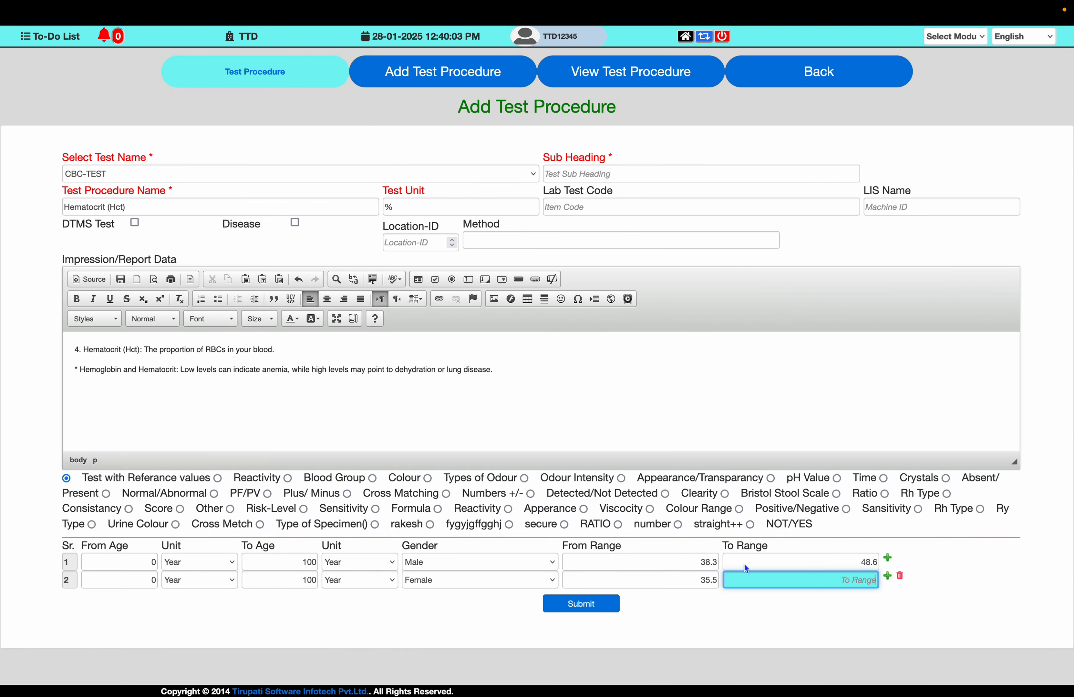
- Enter the female upper limit from the note's Hematocrit row and submit the procedure
{"action": "key", "text": "super+Tab"}
- Set the Test Procedure Name to Platelets, copied from the note's ranges table
{"action": "key", "text": "super+Tab"}
{"action": "type", "text": "4"}
{"action": "key", "text": "BackSpace"}
{"action": "left_click", "coordinate": [600, 606]}
{"action": "key", "text": "Return"}
{"action": "key", "text": "super+Tab"}
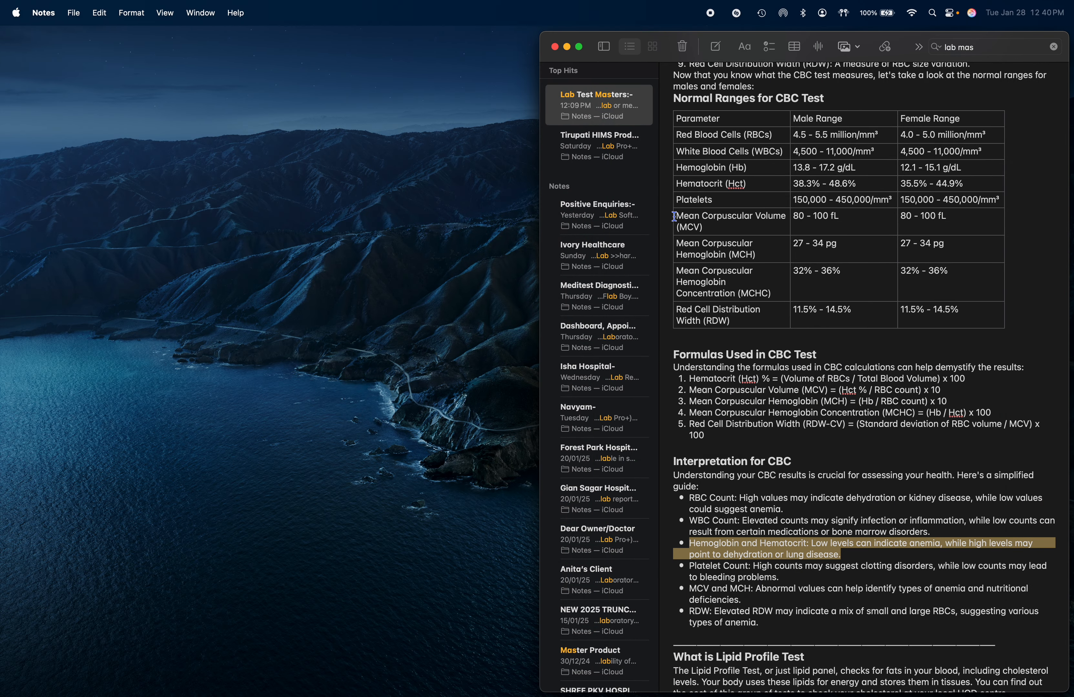
{"action": "double_click", "coordinate": [688, 202]}
{"action": "key", "text": "super+c"}
{"action": "key", "text": "super+Tab"}
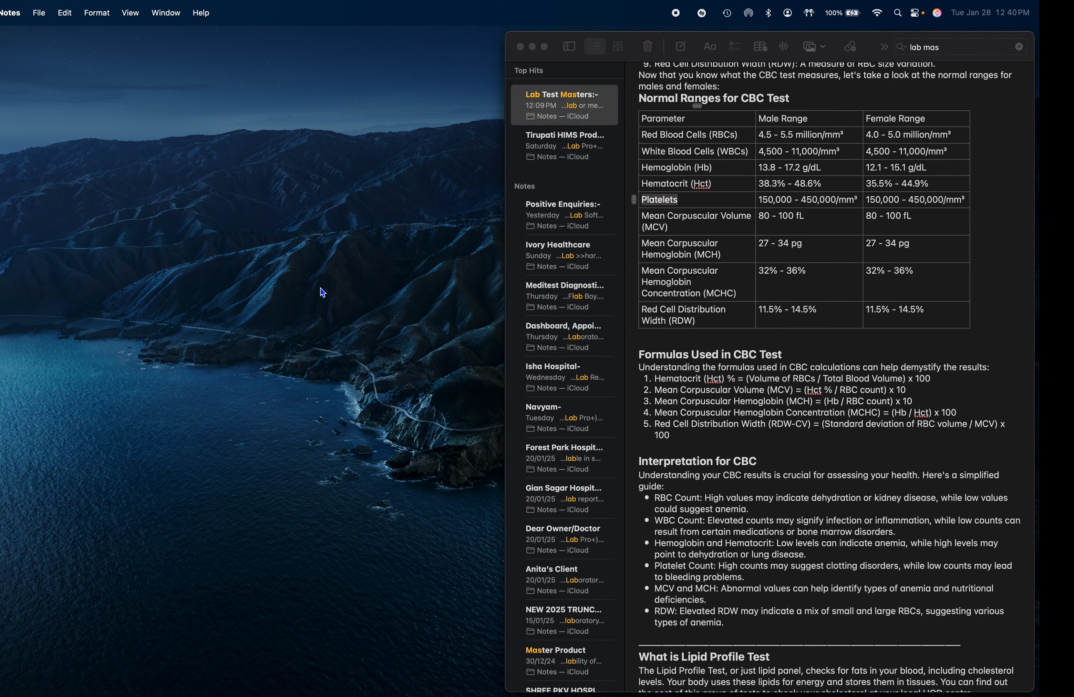
{"action": "left_click", "coordinate": [202, 212]}
{"action": "key", "text": "super+v"}
{"action": "key", "text": "Tab"}
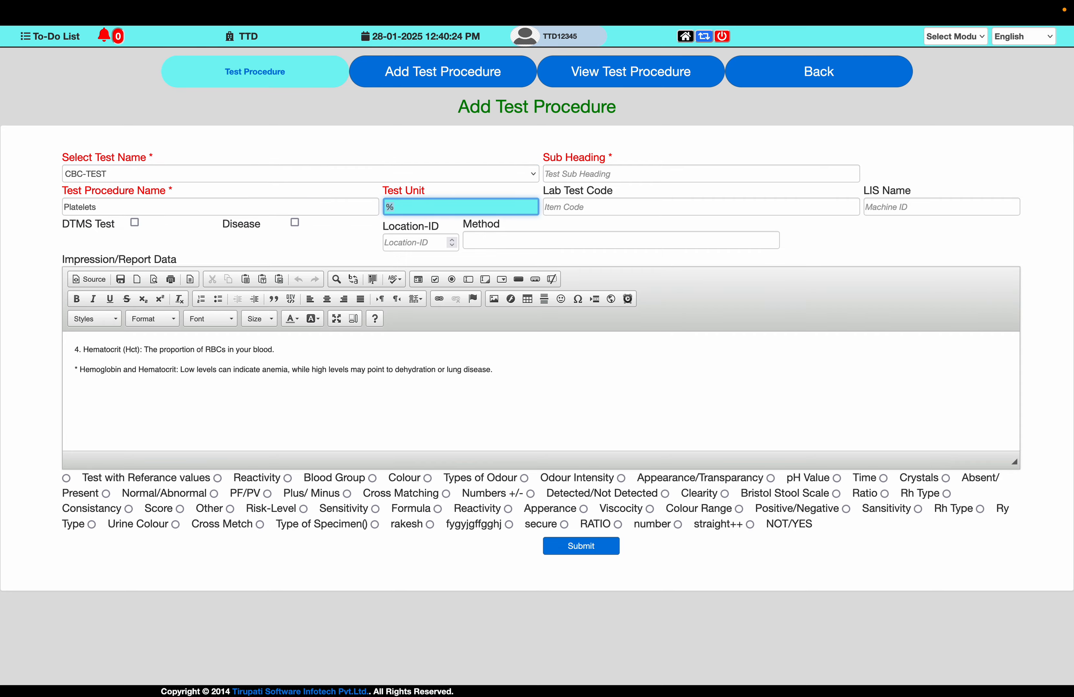
- Set the Test Unit to /mm³, copied from the note's Platelets range
{"action": "key", "text": "super+Tab"}
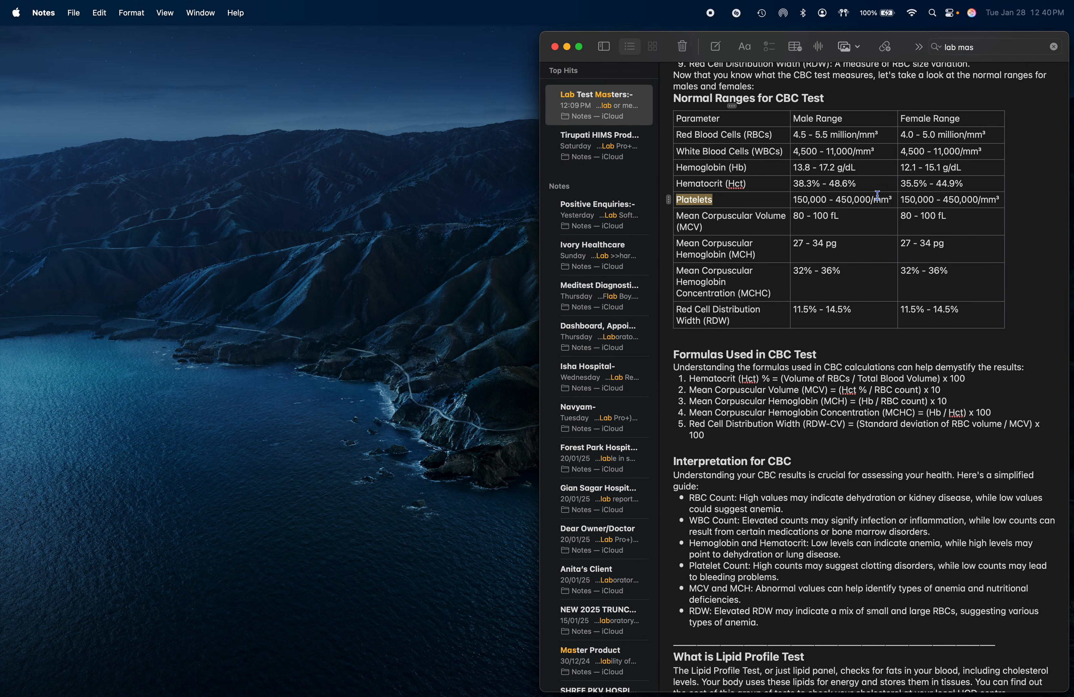
{"action": "left_click_drag", "start_coordinate": [891, 197], "coordinate": [871, 198]}
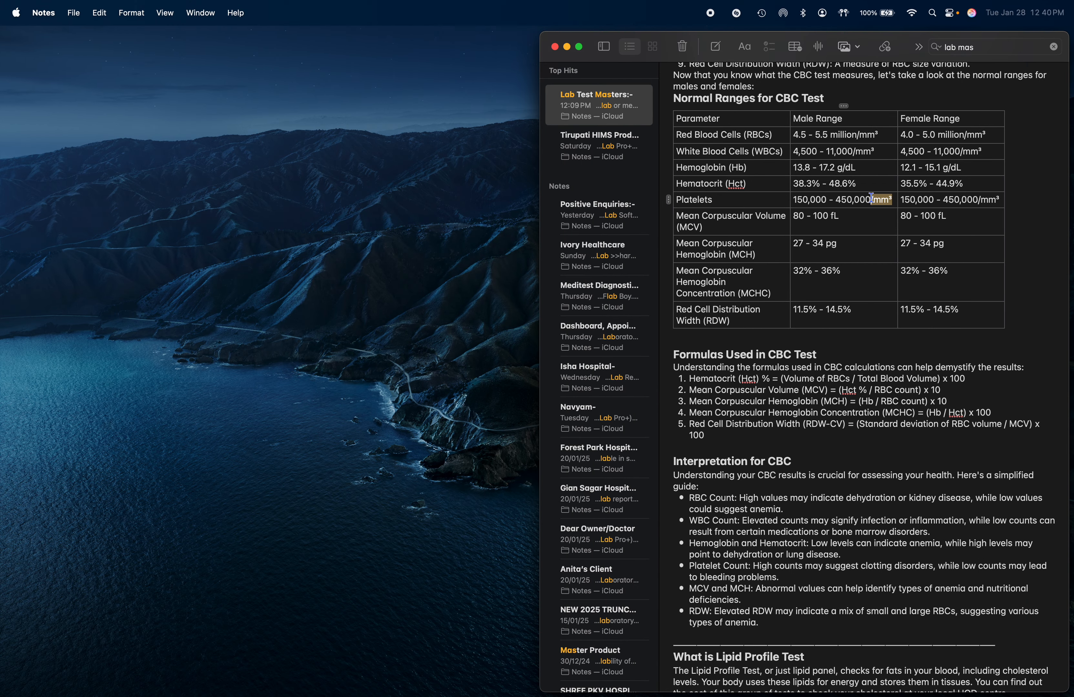
{"action": "key", "text": "super+c"}
{"action": "key", "text": "super+Tab"}
{"action": "key", "text": "super+v"}
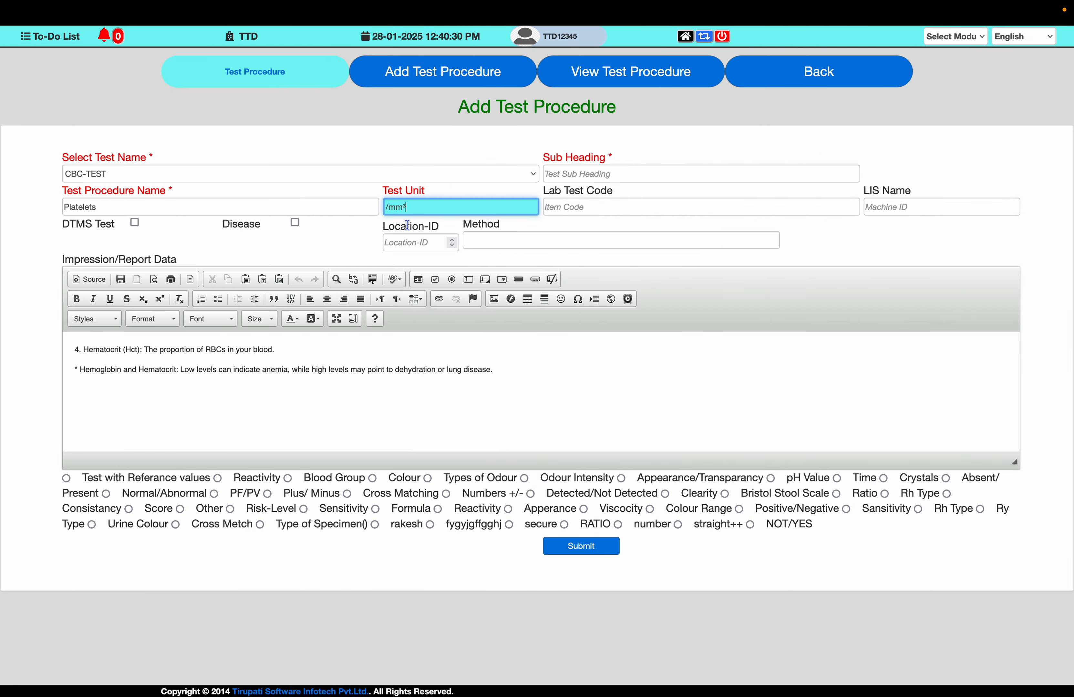
- Replace the report data with the note's Platelets definition line, "5. Platelets: Tiny cell fragments that help with blood clotting."
{"action": "key", "text": "super+Tab"}
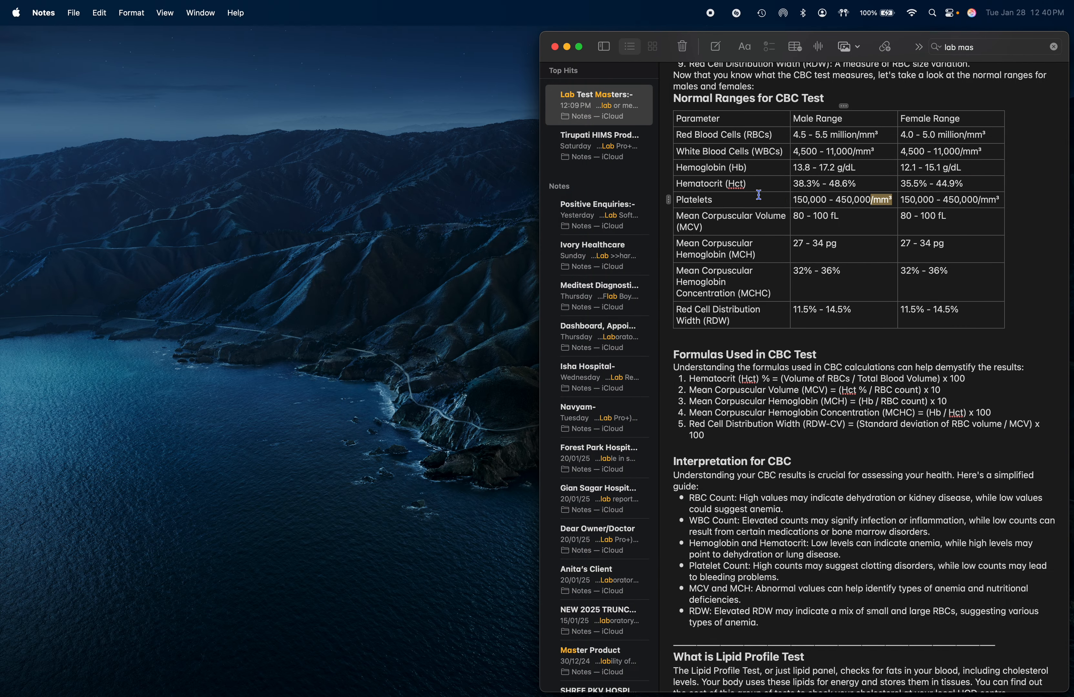
{"action": "scroll", "coordinate": [749, 192], "scroll_direction": "up", "scroll_amount": 3}
{"action": "left_click_drag", "start_coordinate": [689, 165], "coordinate": [934, 166]}
{"action": "key", "text": "super+c"}
{"action": "key", "text": "super+Tab"}
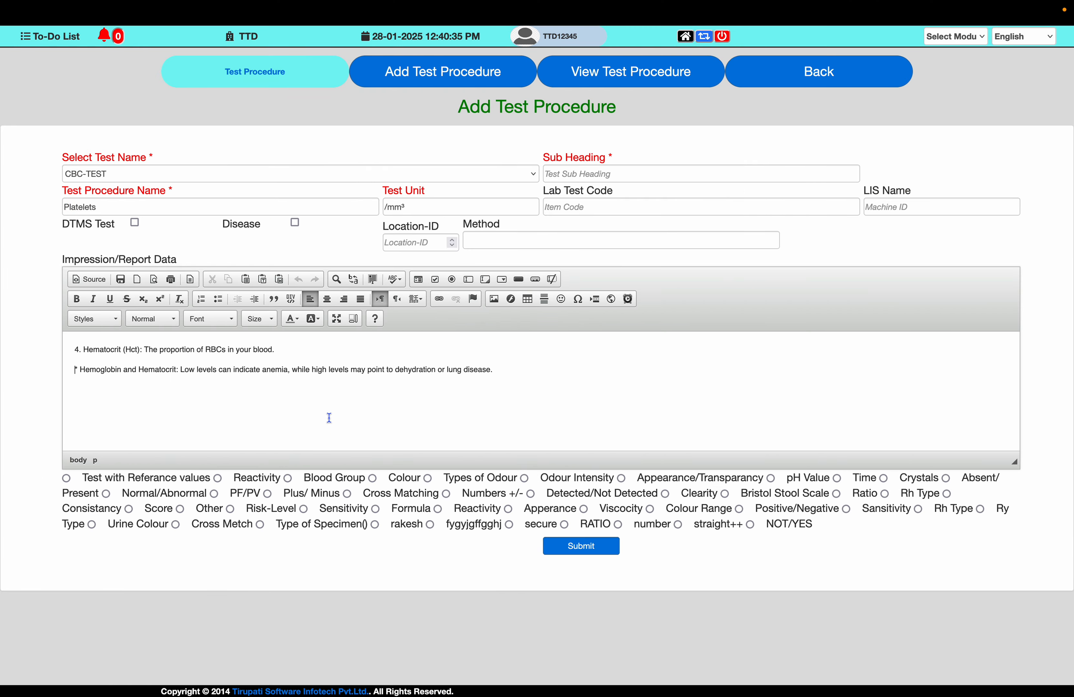
{"action": "key", "text": "super+a"}
{"action": "key", "text": "super+v"}
- Append the note's Platelet Count interpretation line to the report data
{"action": "key", "text": "super+Tab"}
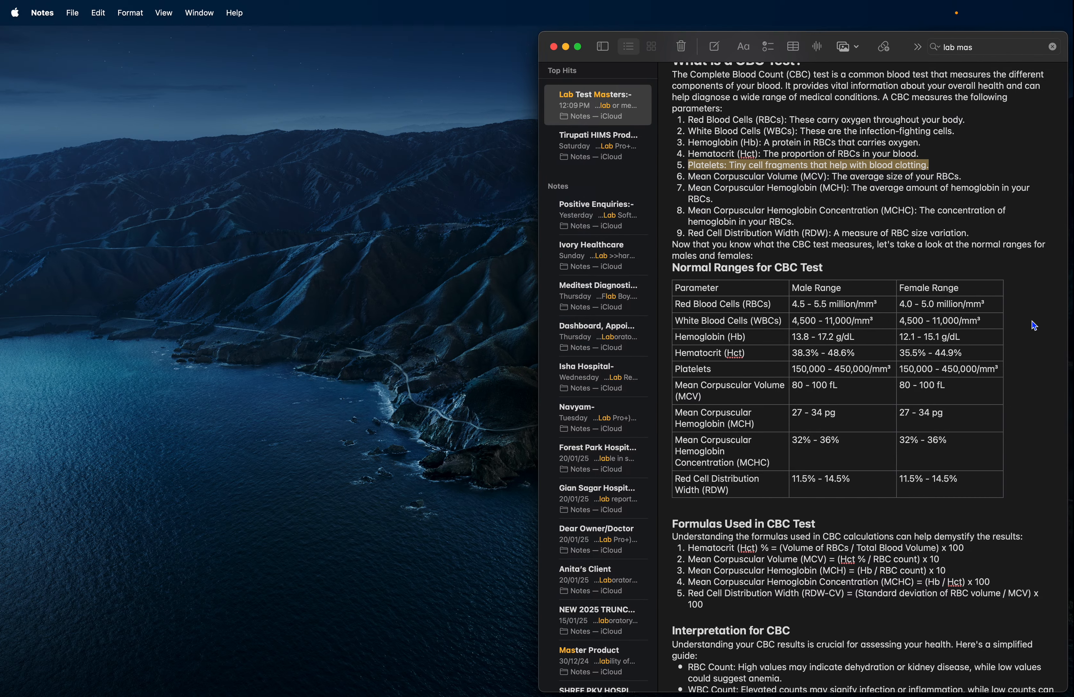
{"action": "scroll", "coordinate": [772, 530], "scroll_direction": "down", "scroll_amount": 5}
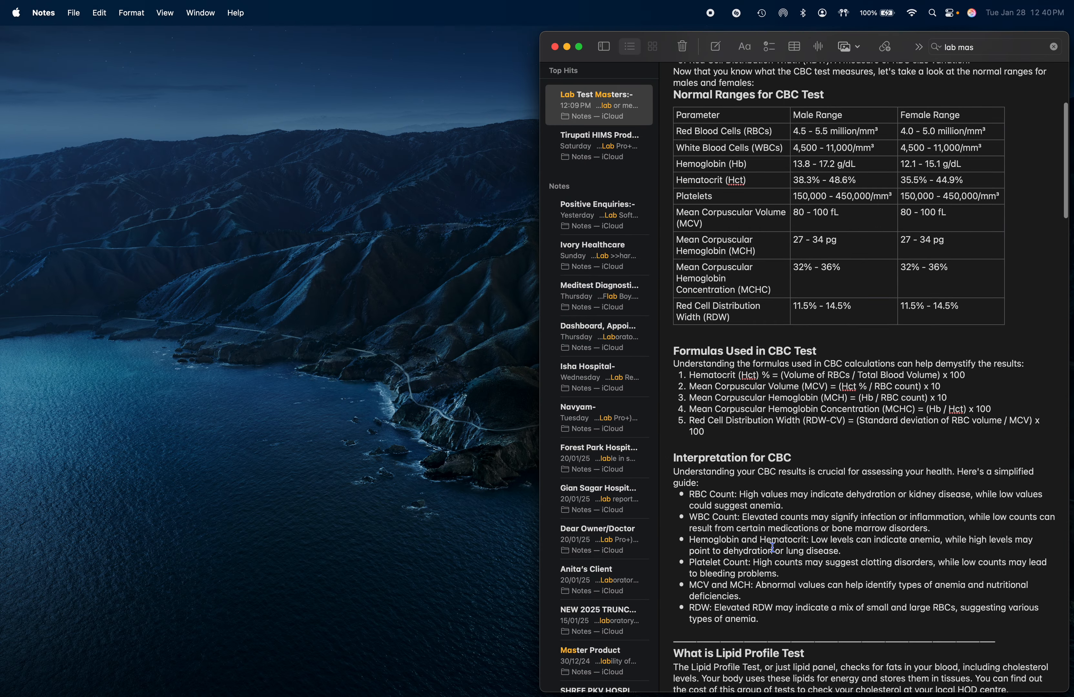
{"action": "left_click_drag", "start_coordinate": [693, 565], "coordinate": [779, 571]}
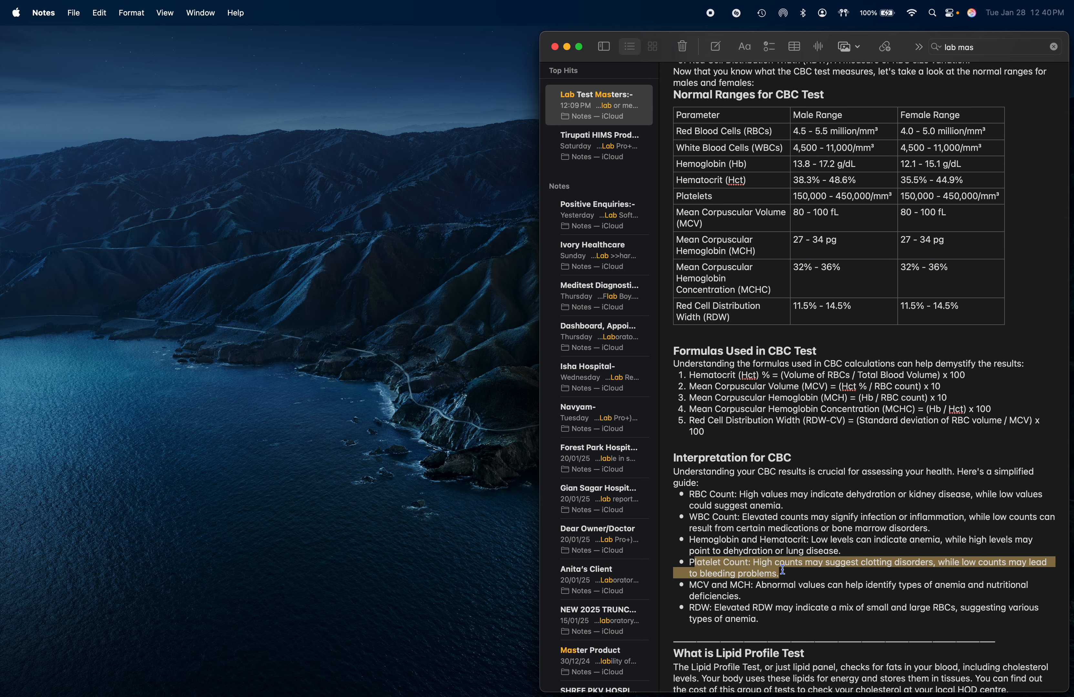
{"action": "key", "text": "super+c"}
{"action": "key", "text": "super+Tab"}
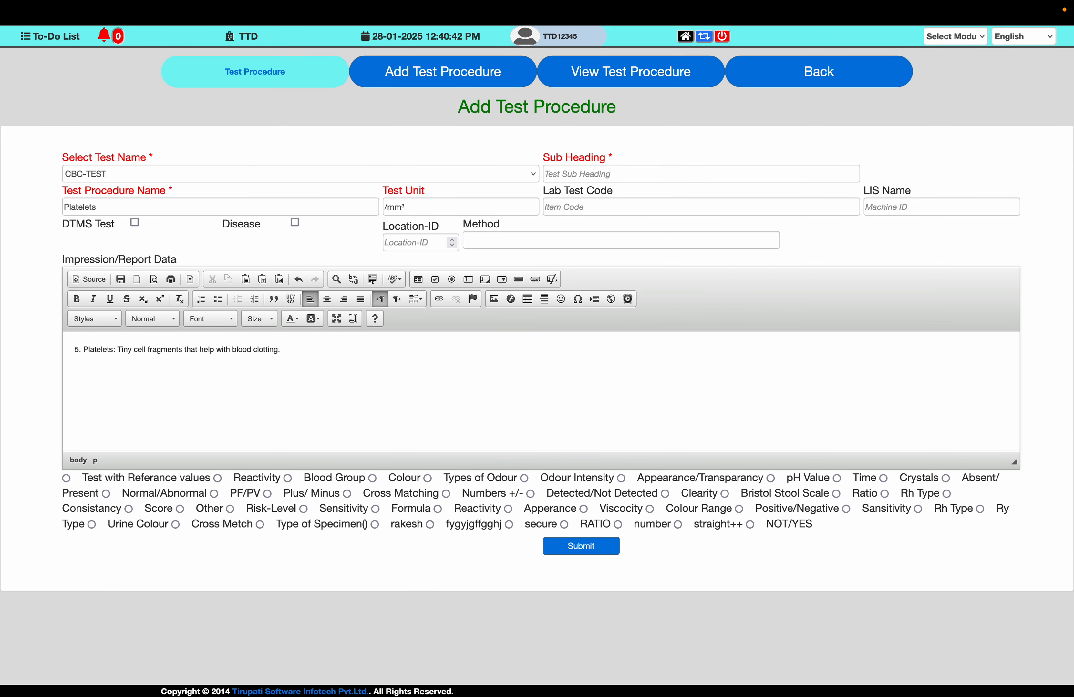
{"action": "key", "text": "super+v"}
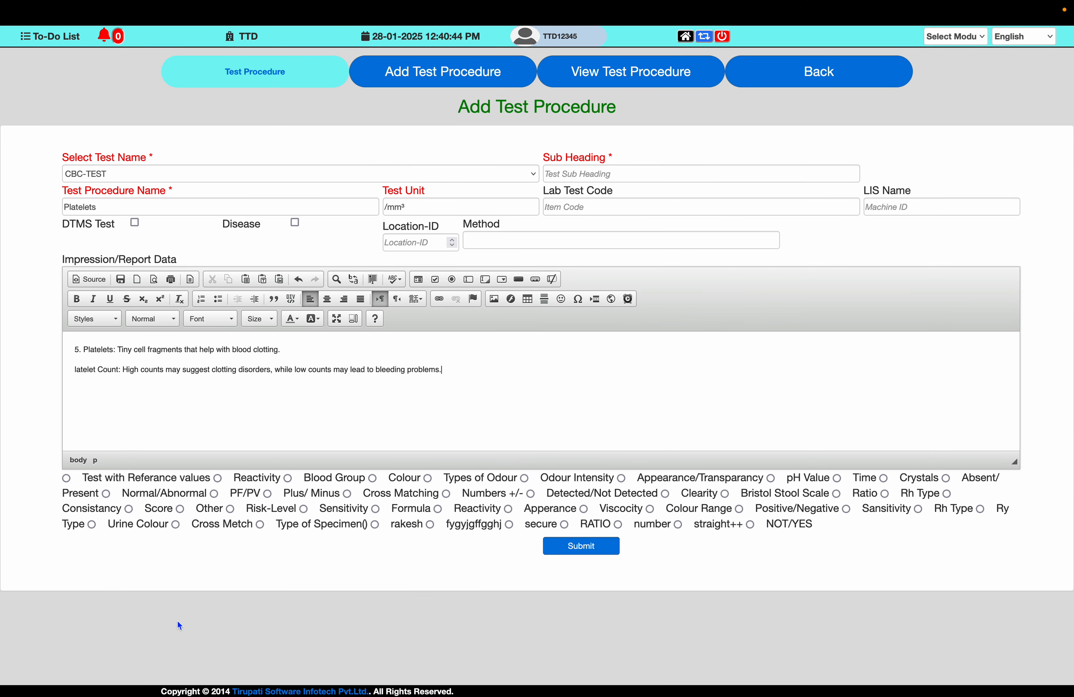
- Enable Test with Referance values and set the male range from 150000 to 450000
{"action": "left_click", "coordinate": [66, 479]}
{"action": "left_click", "coordinate": [118, 562]}
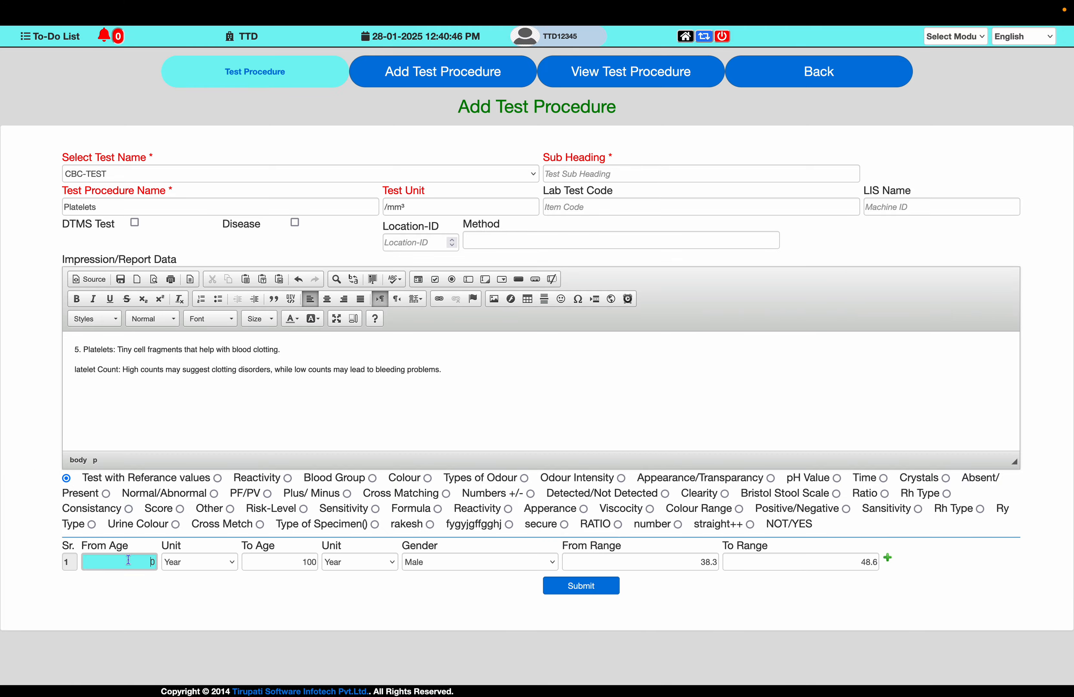
{"action": "key", "text": "Tab"}
{"action": "key", "text": "Tab"}
{"action": "key", "text": "Tab"}
{"action": "key", "text": "Tab"}
{"action": "key", "text": "Tab"}
{"action": "key", "text": "super+Tab"}
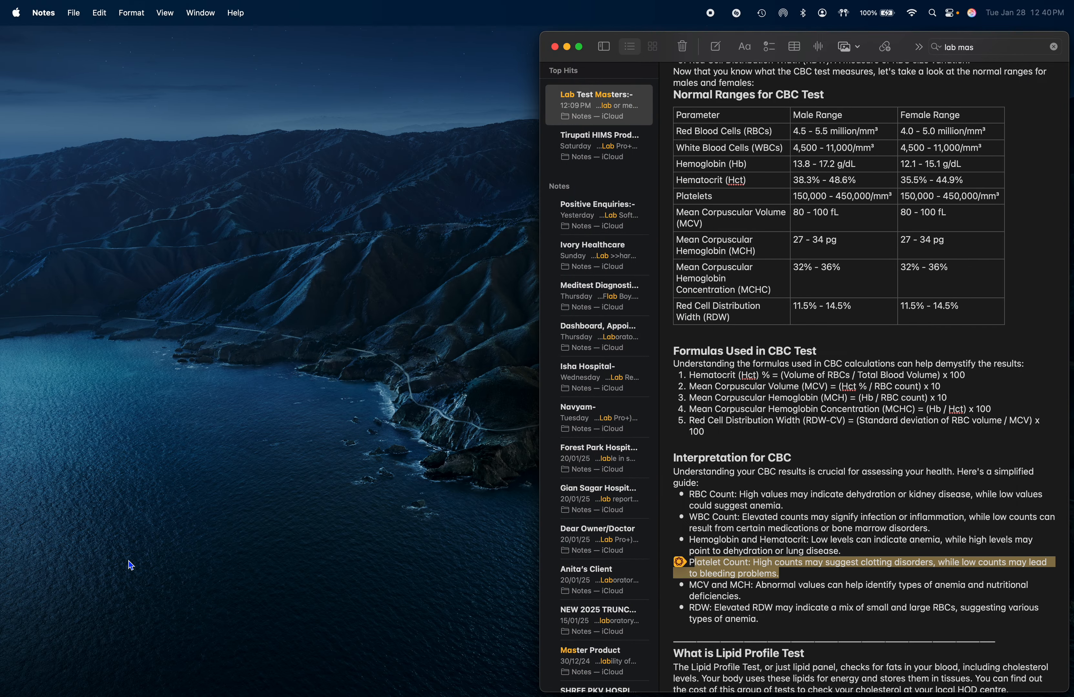
{"action": "key", "text": "super+Tab"}
{"action": "type", "text": "150"}
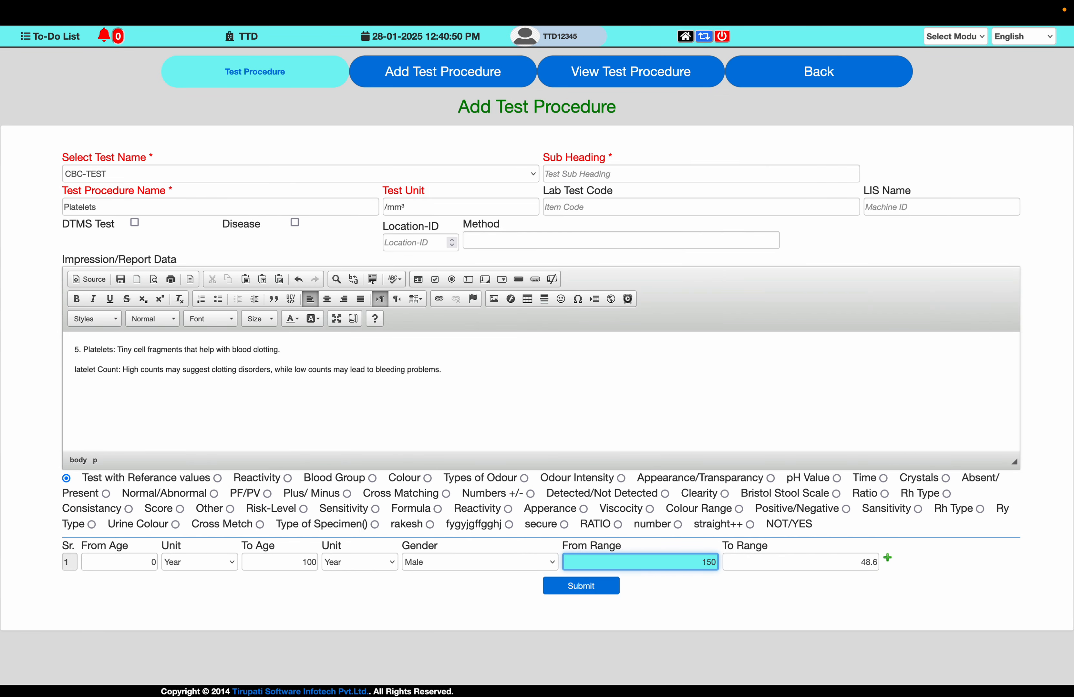
{"action": "key", "text": "Tab"}
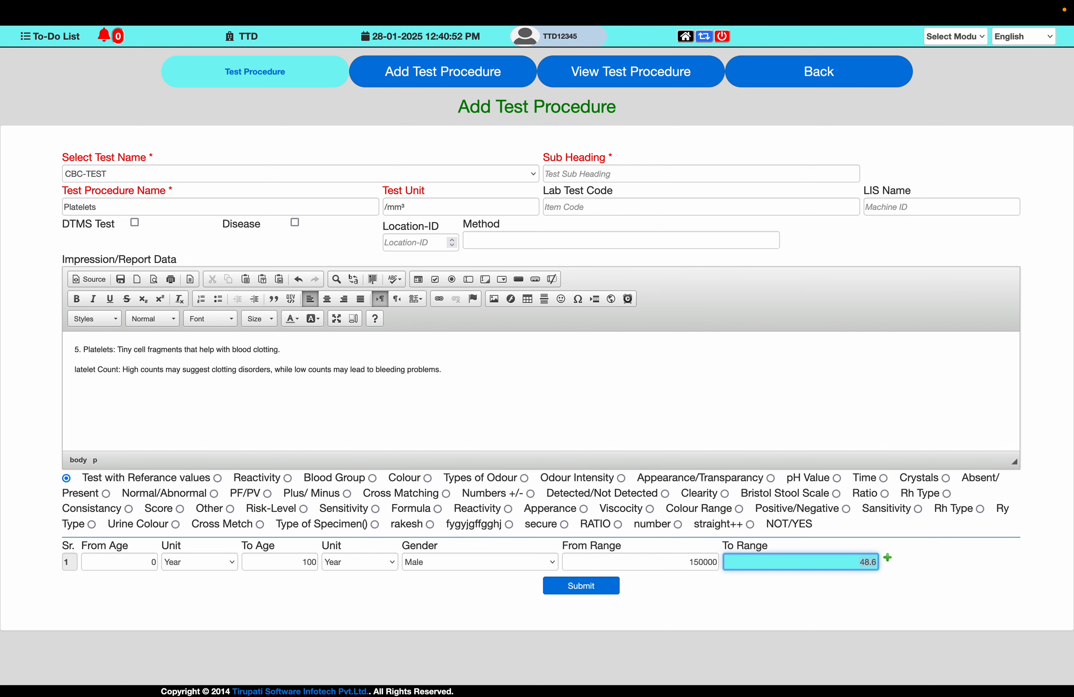
{"action": "type", "text": "450000"}
{"action": "left_click", "coordinate": [705, 563]}
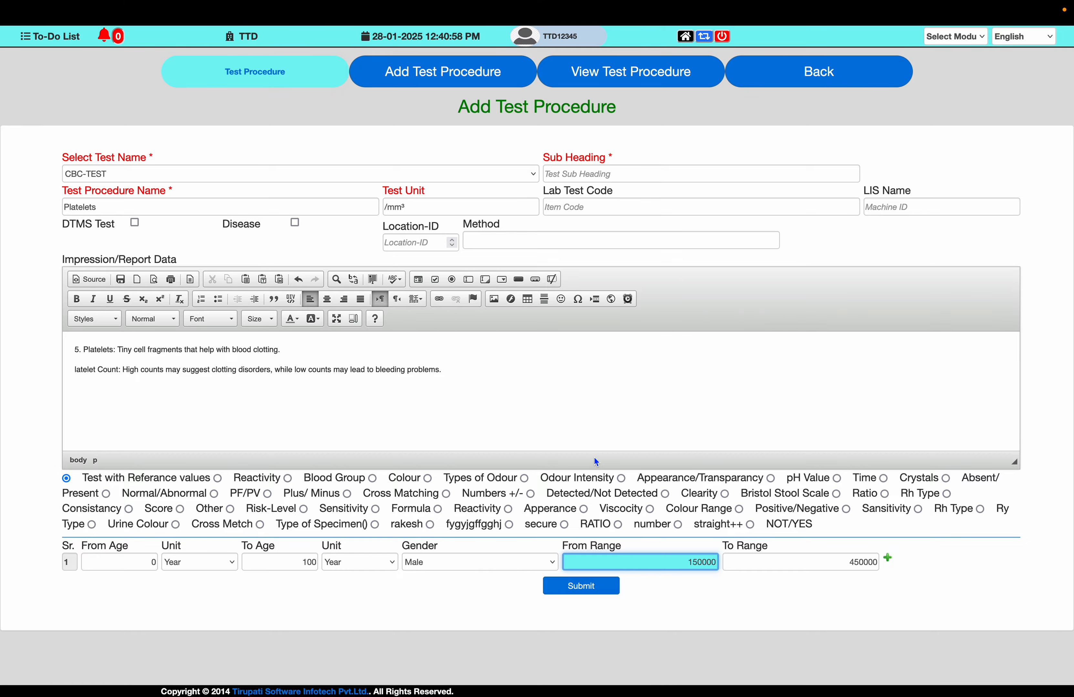
- Submit the Platelets test procedure and dismiss the confirmation
{"action": "key", "text": "ctrl+Left"}
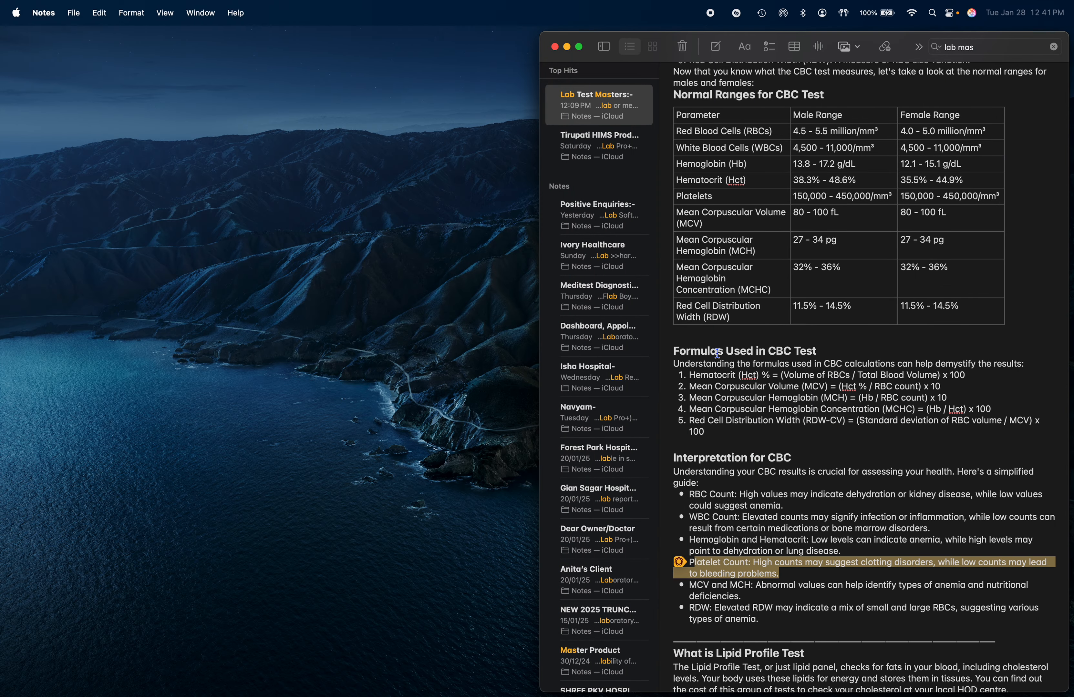
{"action": "key", "text": "ctrl+Right"}
{"action": "left_click", "coordinate": [599, 583]}
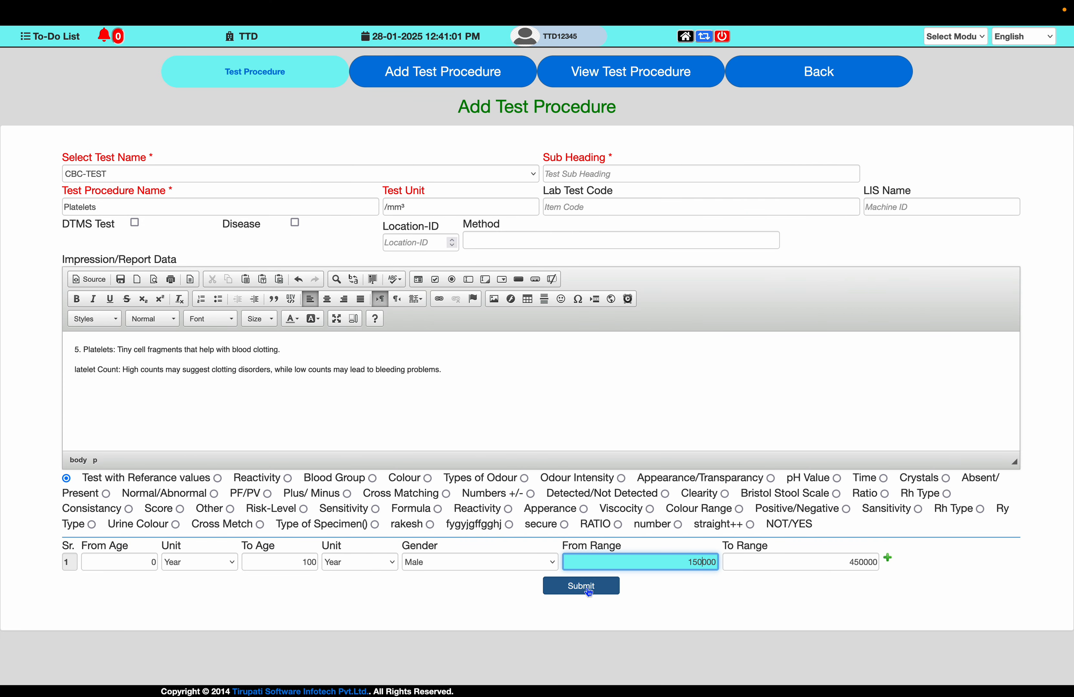
{"action": "key", "text": "Return"}
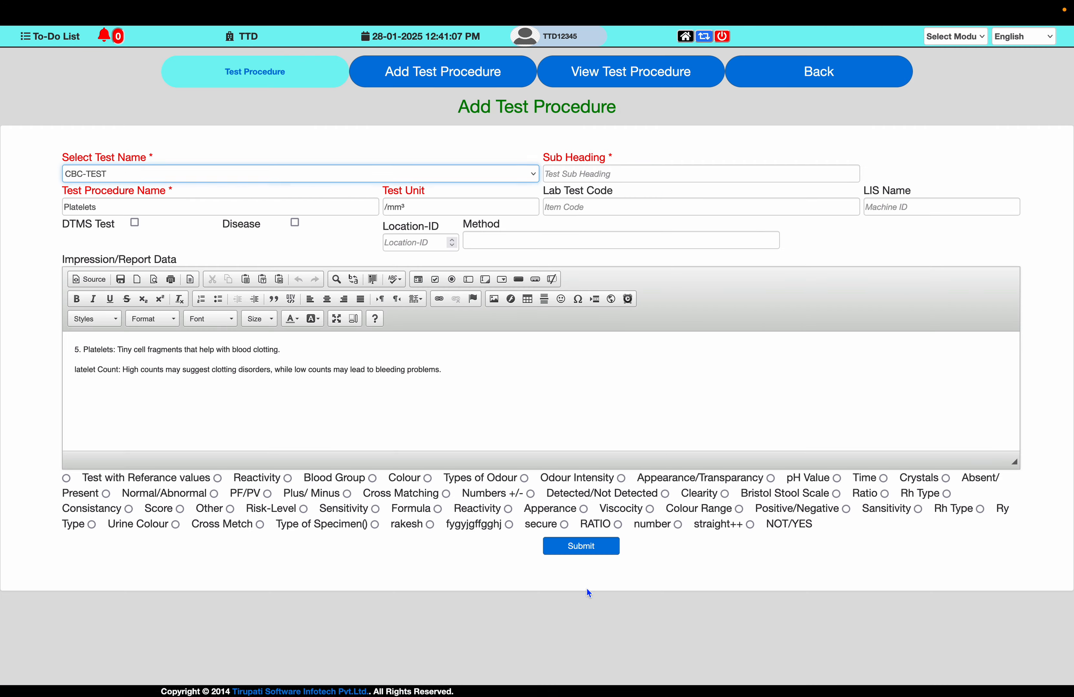
- Set the Test Procedure Name to "Mean Corpuscular Volume (MCV)", copied from the note's ranges table
{"action": "key", "text": "ctrl+Left"}
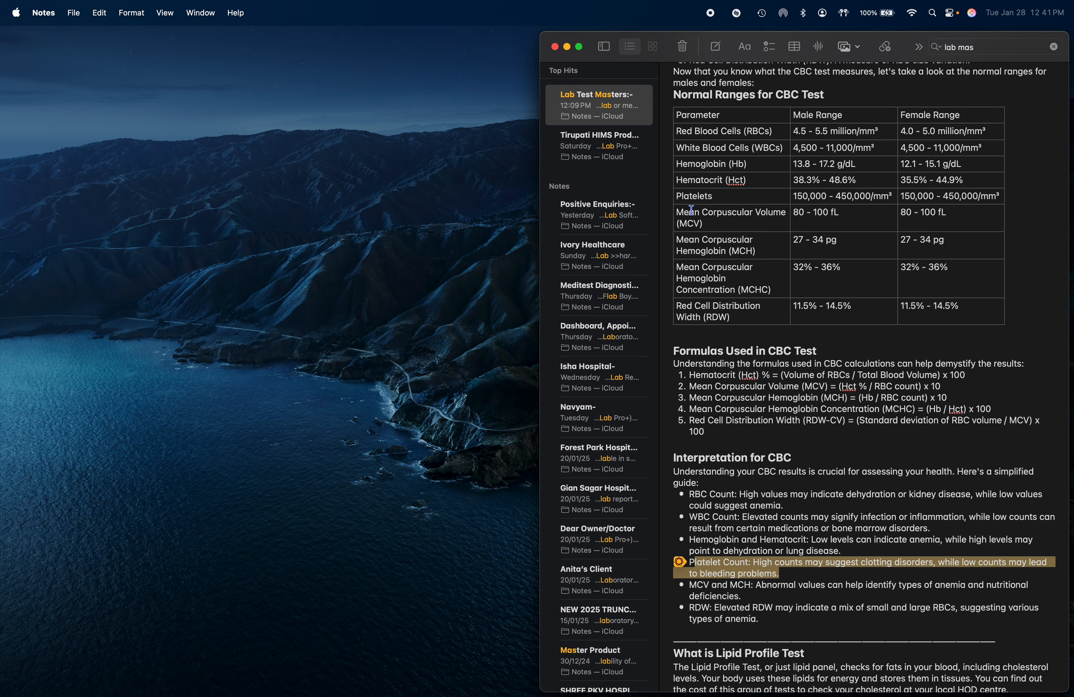
{"action": "left_click_drag", "start_coordinate": [675, 209], "coordinate": [705, 224]}
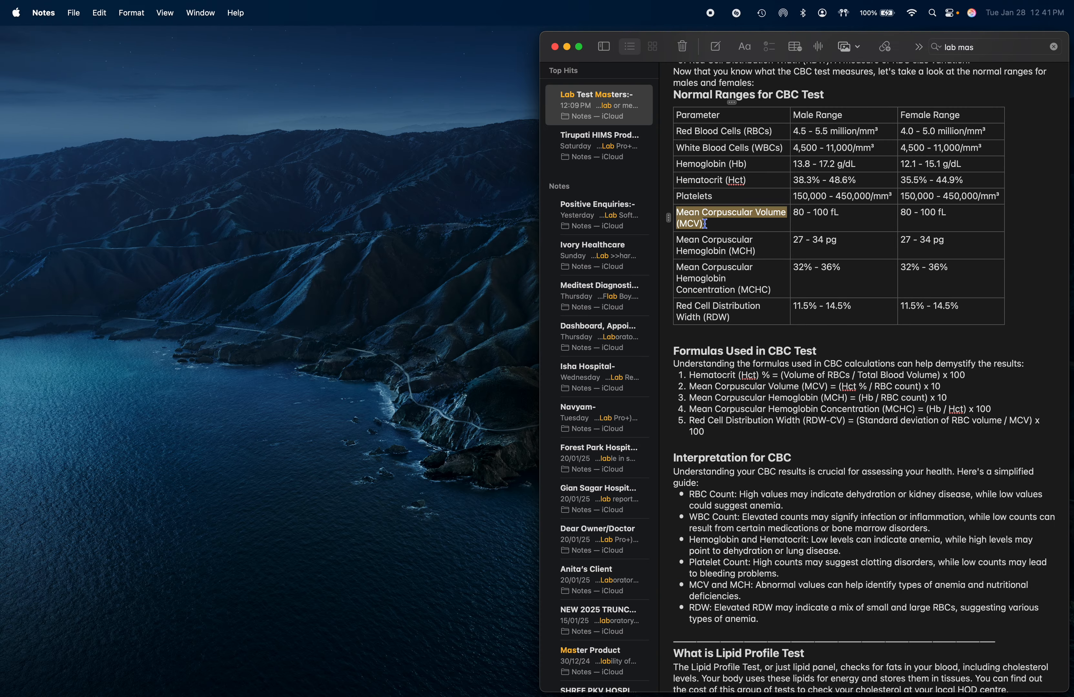
{"action": "key", "text": "super+c"}
{"action": "key", "text": "ctrl+Right"}
{"action": "left_click", "coordinate": [239, 209]}
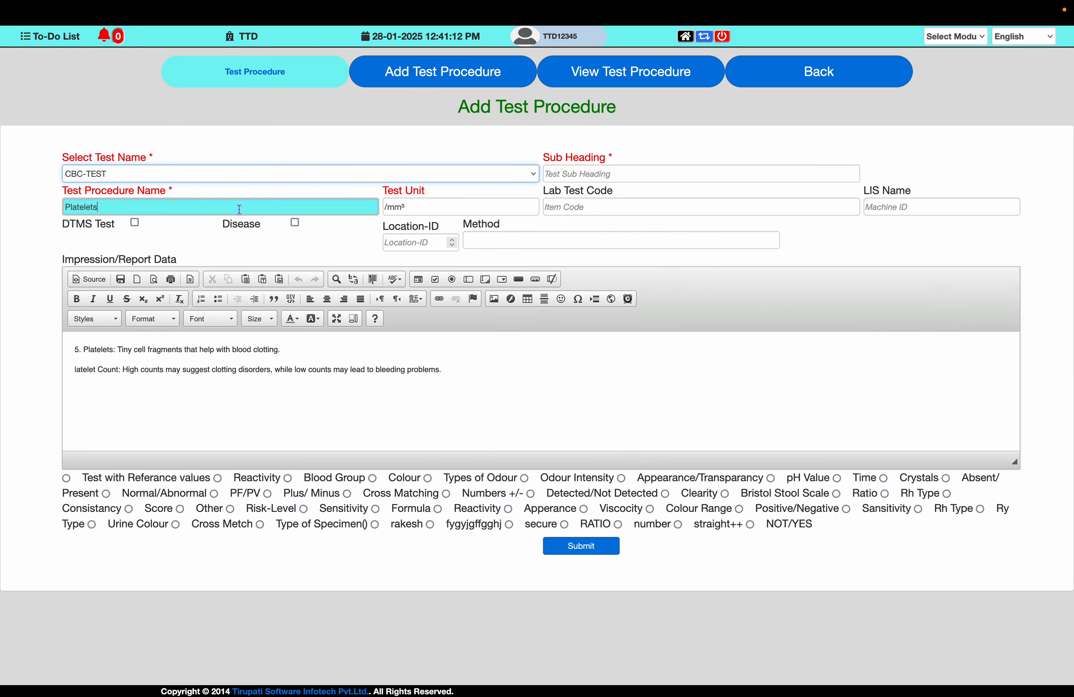
{"action": "key", "text": "super+a"}
{"action": "key", "text": "super+v"}
{"action": "key", "text": "Tab"}
- Set the Test Unit to fL, copied from the note's MCV range
{"action": "key", "text": "ctrl+Left"}
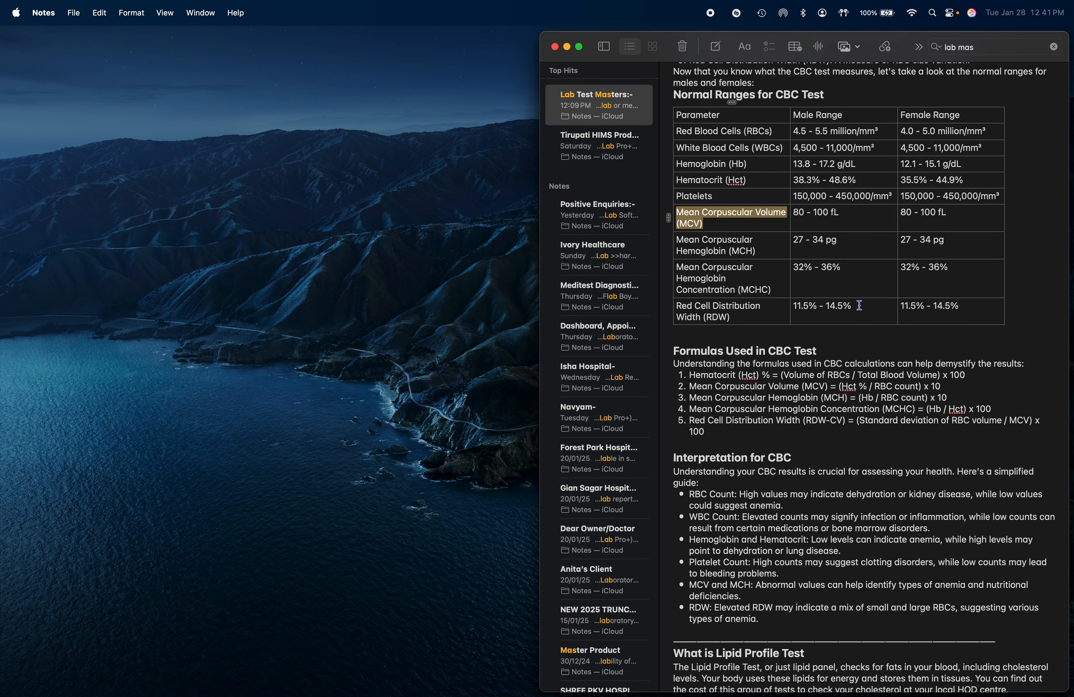
{"action": "left_click_drag", "start_coordinate": [840, 218], "coordinate": [831, 214]}
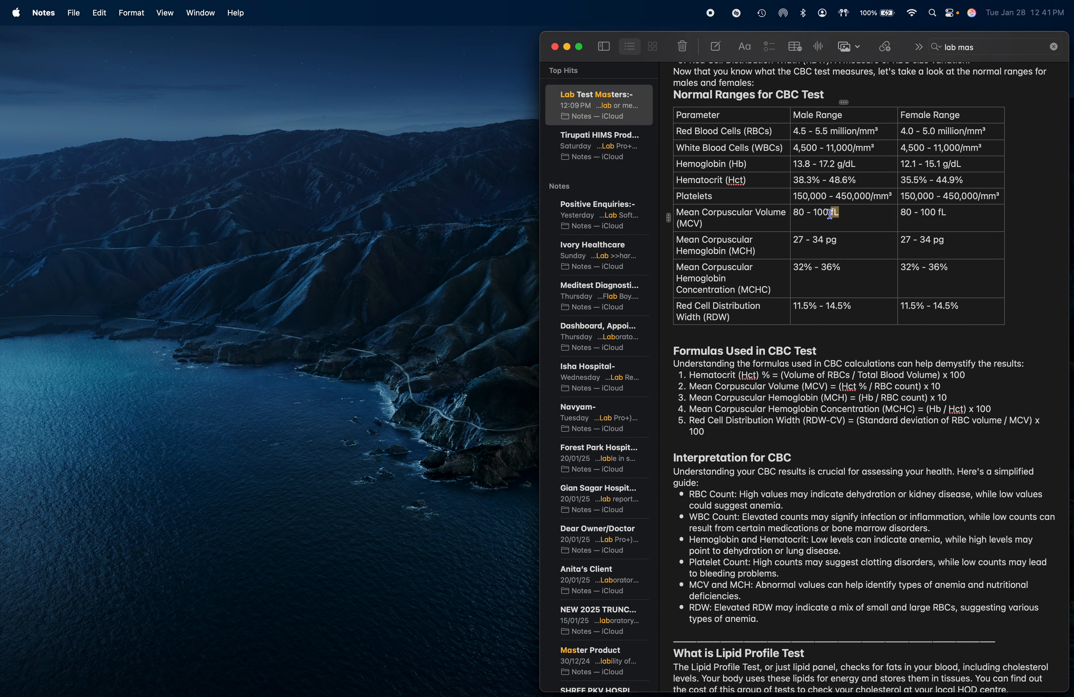
{"action": "key", "text": "super+c"}
{"action": "key", "text": "ctrl+Right"}
{"action": "key", "text": "super+v"}
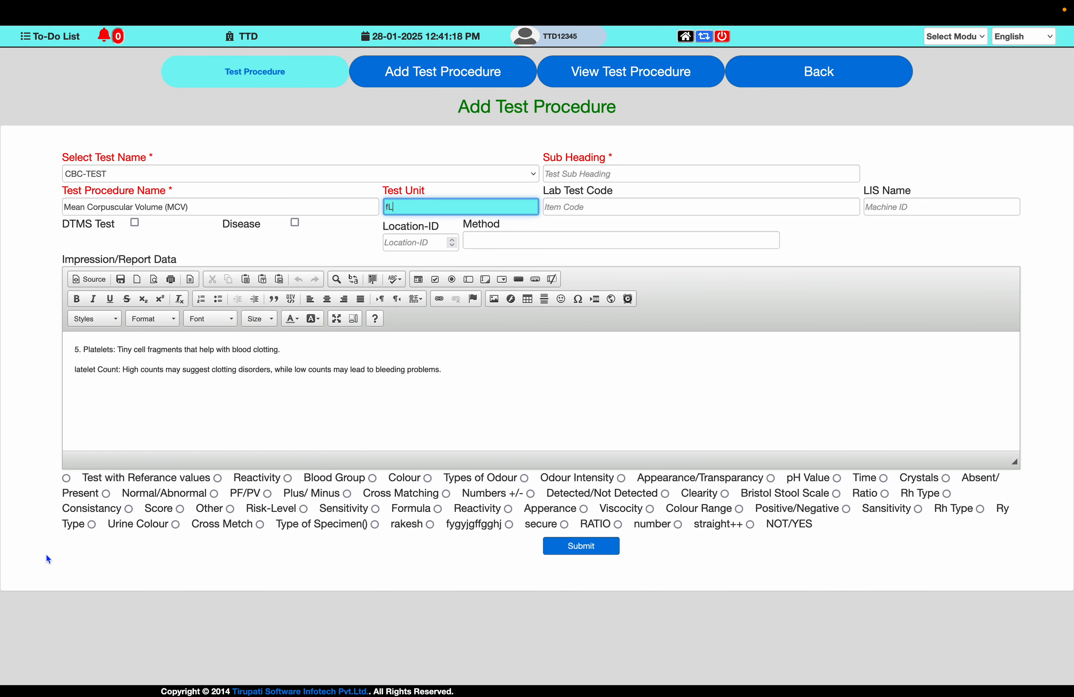
- Enable Test with Referance values and set the male range from 80 to 100
{"action": "left_click", "coordinate": [67, 478]}
{"action": "key", "text": "Tab"}
{"action": "key", "text": "Tab"}
{"action": "key", "text": "Tab"}
{"action": "key", "text": "Tab"}
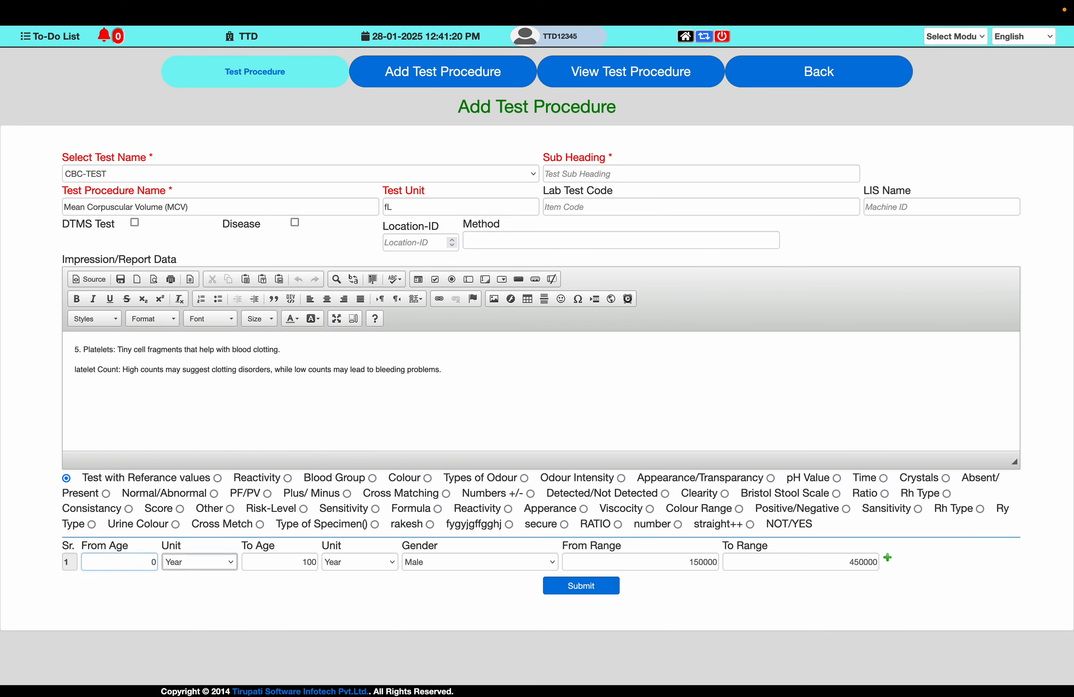
{"action": "key", "text": "Tab"}
{"action": "key", "text": "Tab"}
{"action": "type", "text": "8"}
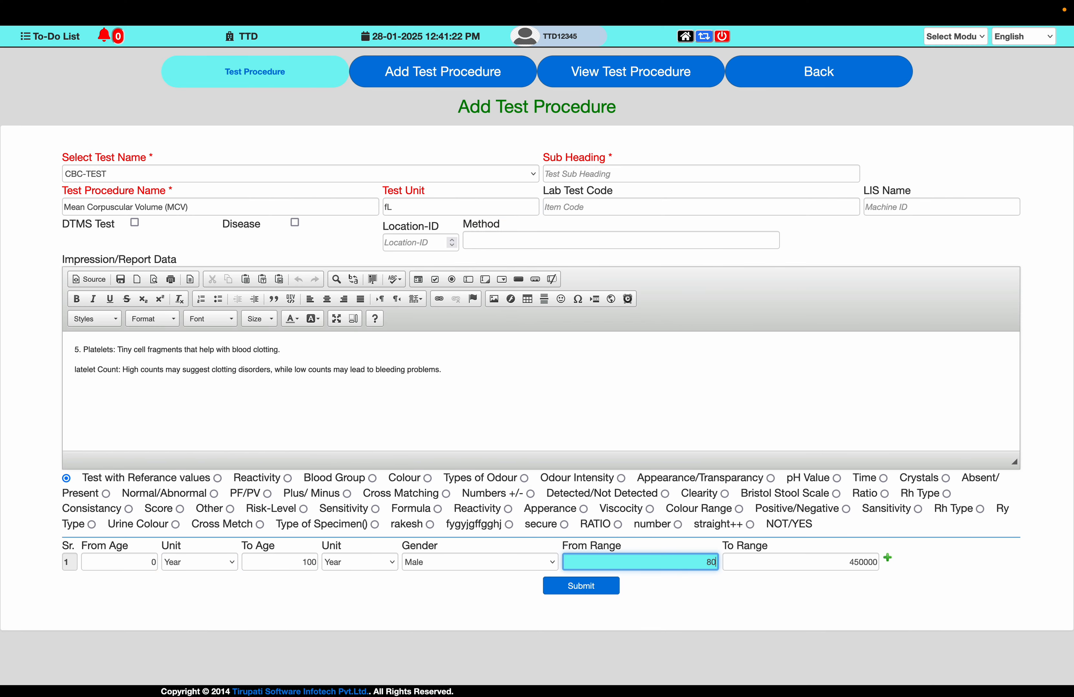
{"action": "key", "text": "Tab"}
{"action": "type", "text": "1"}
- Replace the report data with the note's line "6. Mean Corpuscular Volume (MCV): The average size of your RBCs."
{"action": "key", "text": "ctrl+Left"}
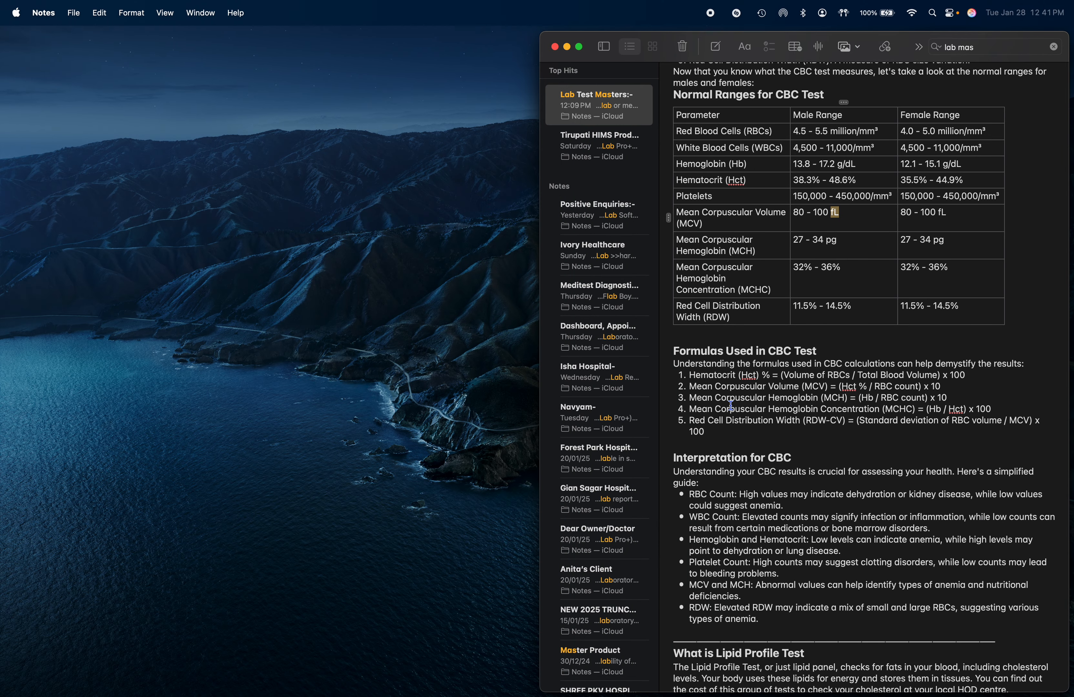
{"action": "scroll", "coordinate": [714, 299], "scroll_direction": "up", "scroll_amount": 5}
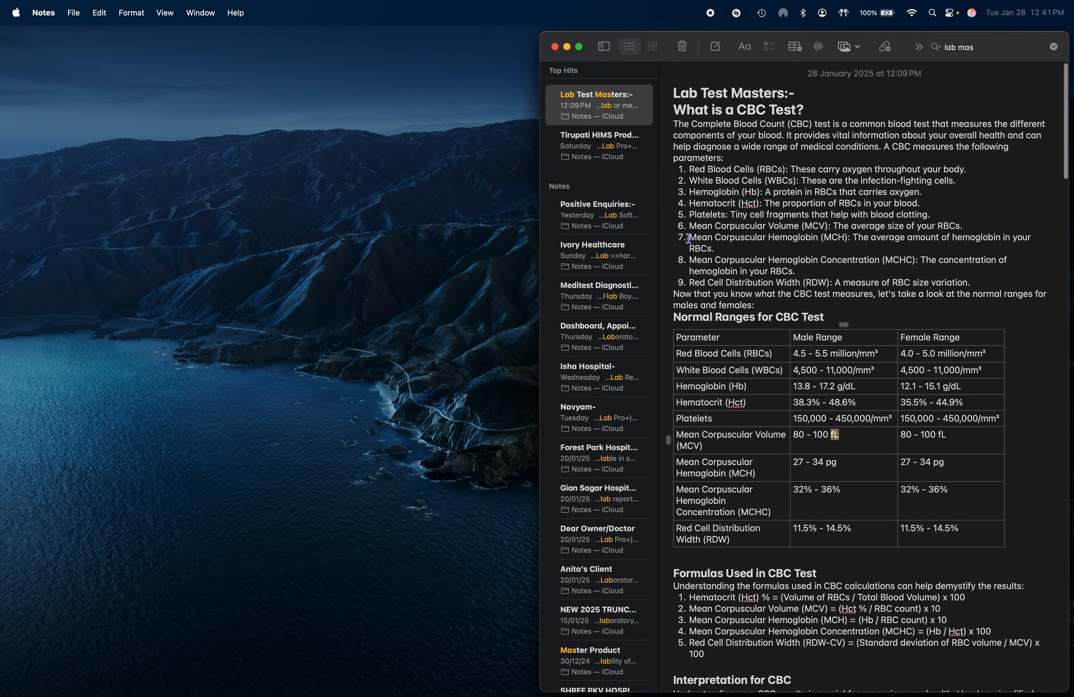
{"action": "triple_click", "coordinate": [688, 238]}
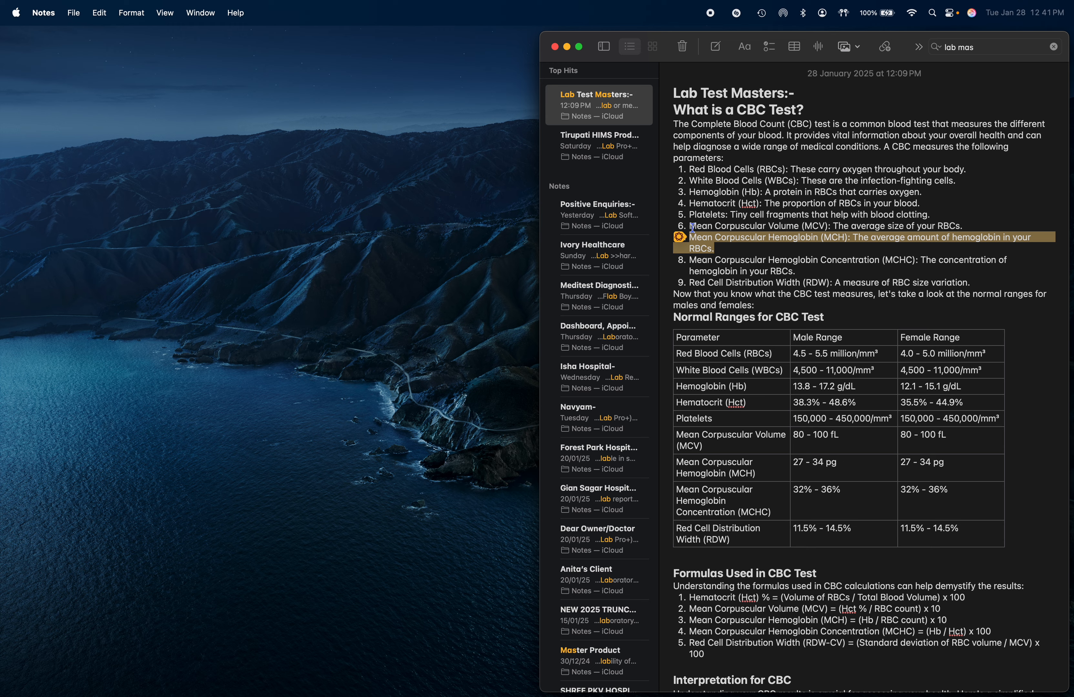
{"action": "left_click_drag", "start_coordinate": [693, 227], "coordinate": [973, 229]}
{"action": "key", "text": "super+c"}
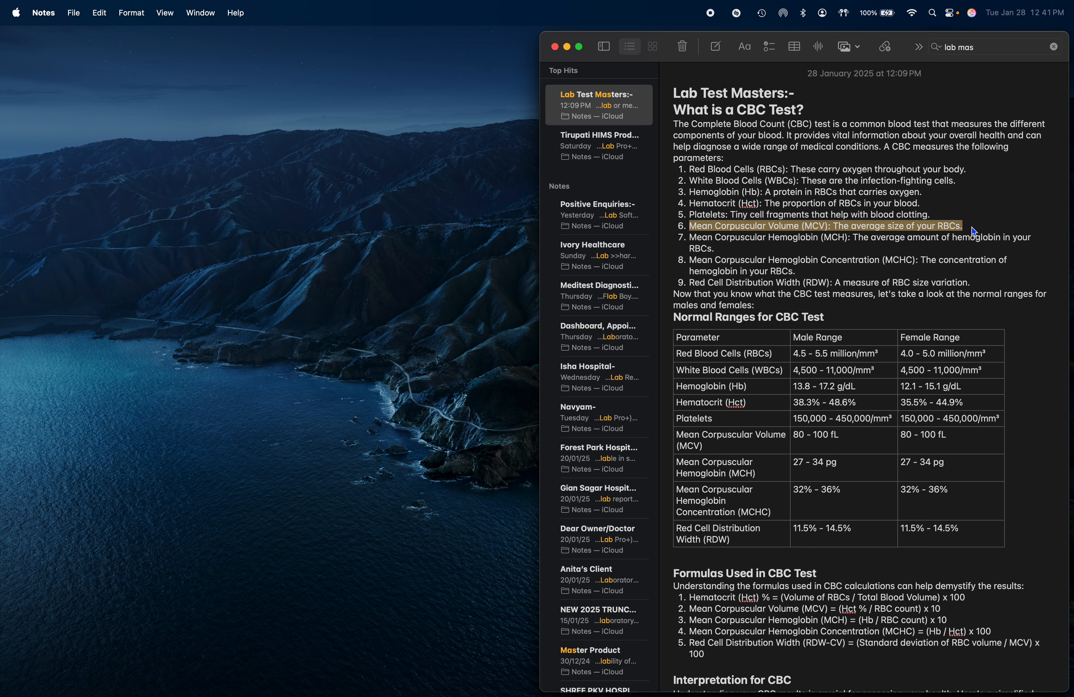
{"action": "key", "text": "super+Tab"}
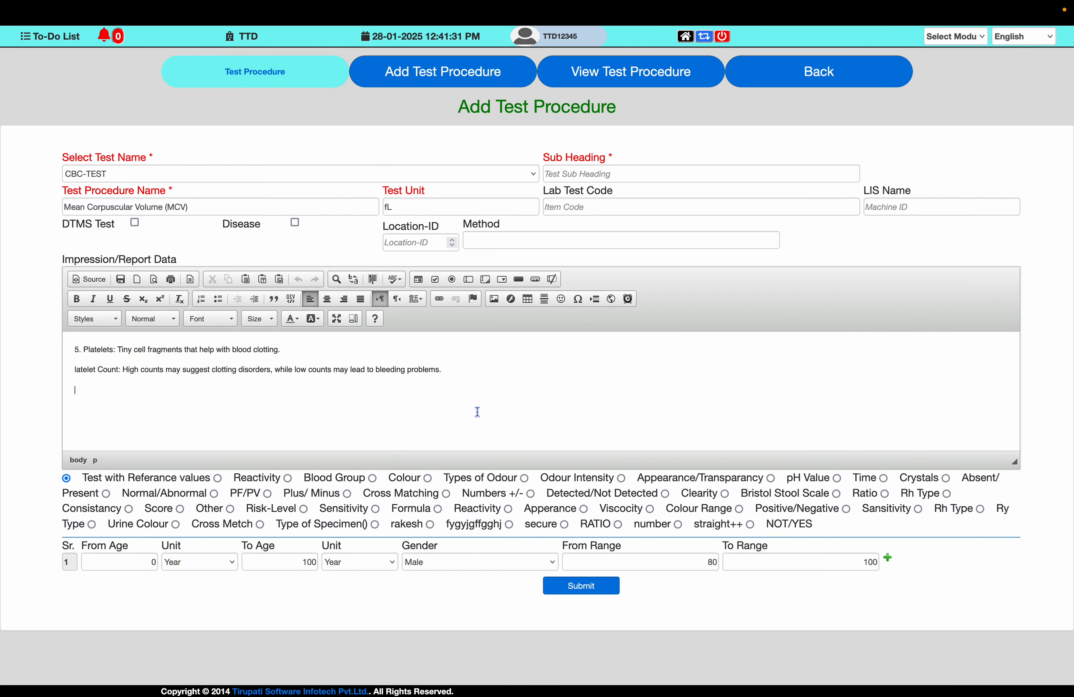
{"action": "key", "text": "super+a"}
{"action": "key", "text": "super+v"}
- Append the note's MCV and MCH interpretation line to the report data and submit the MCV procedure
{"action": "key", "text": "super+Tab"}
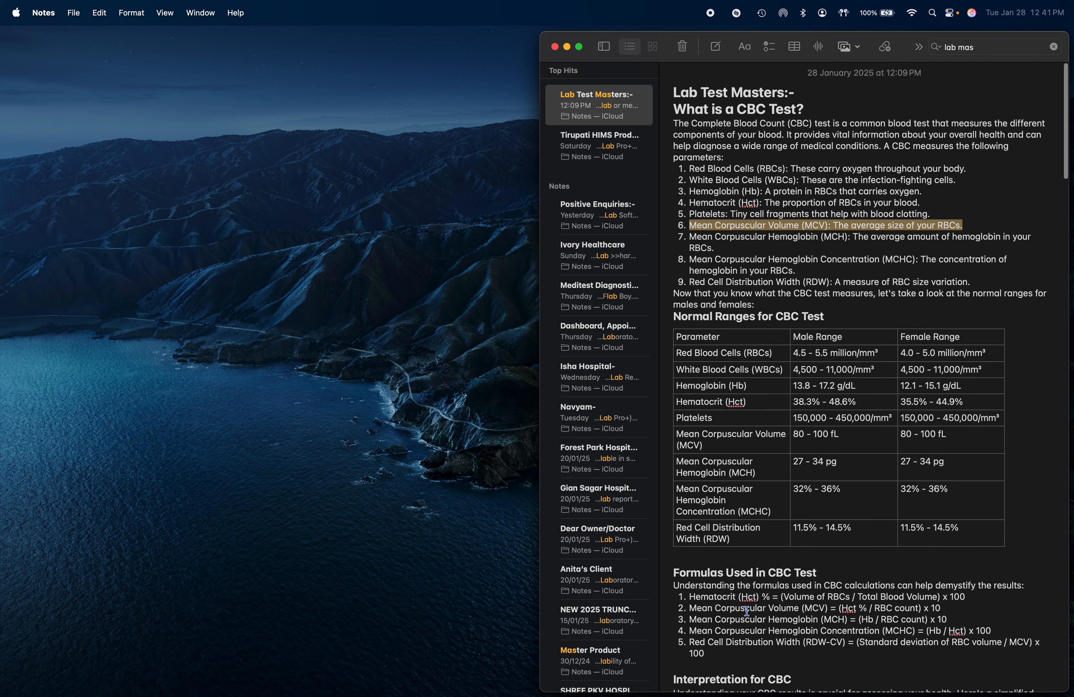
{"action": "scroll", "coordinate": [747, 611], "scroll_direction": "down", "scroll_amount": 5}
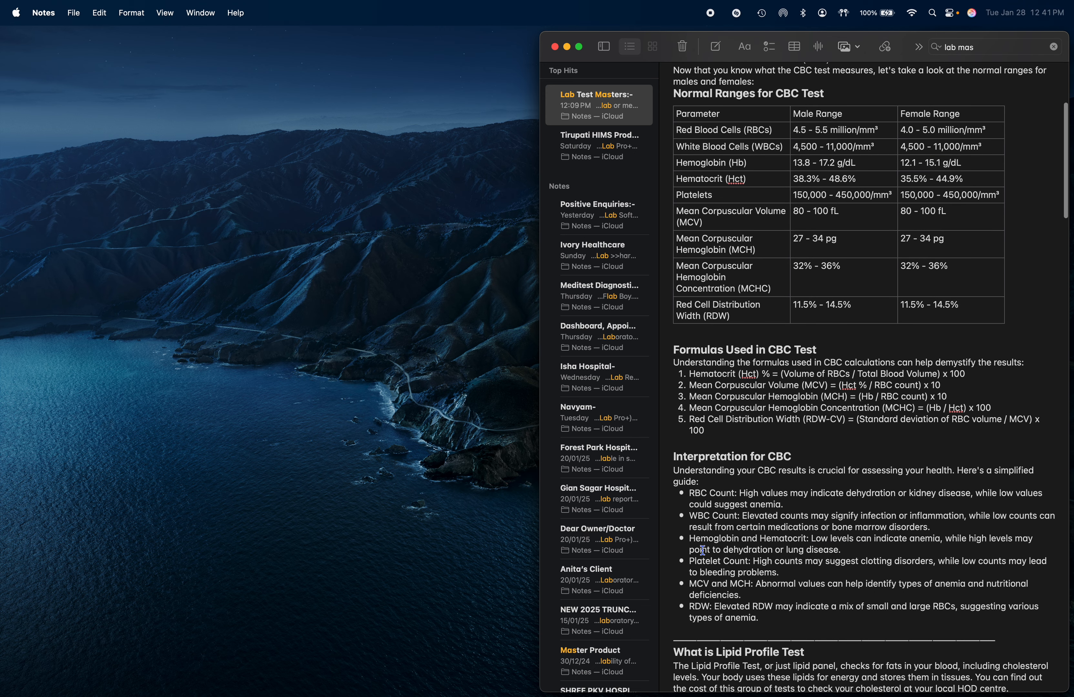
{"action": "left_click_drag", "start_coordinate": [690, 590], "coordinate": [744, 599]}
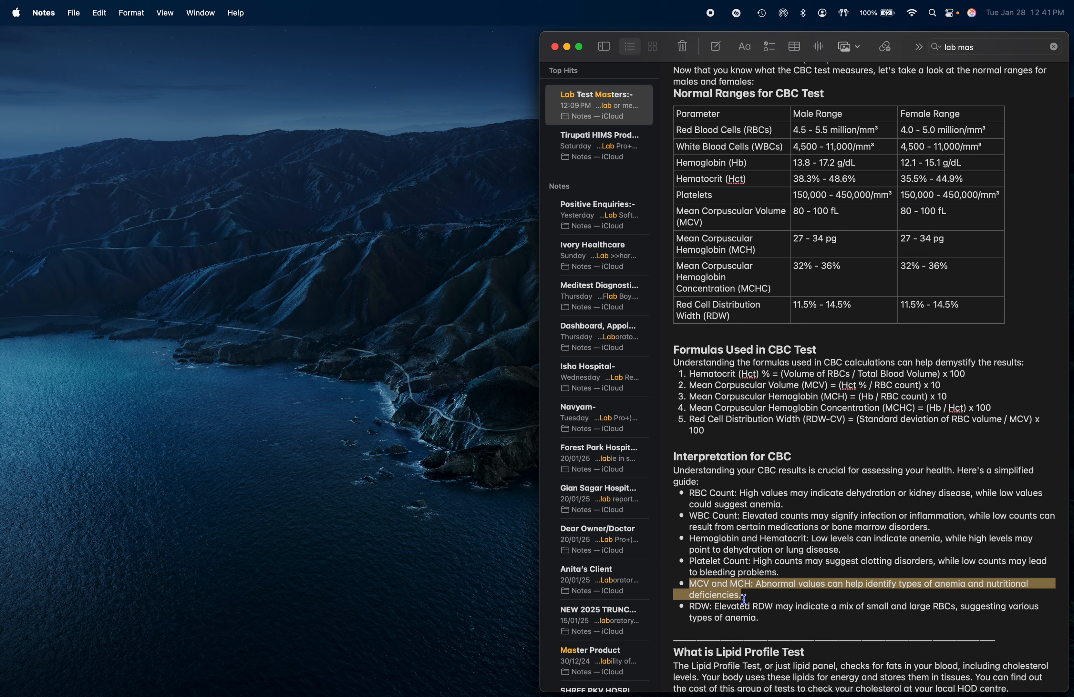
{"action": "key", "text": "super+c"}
{"action": "key", "text": "super+Tab"}
{"action": "key", "text": "super+v"}
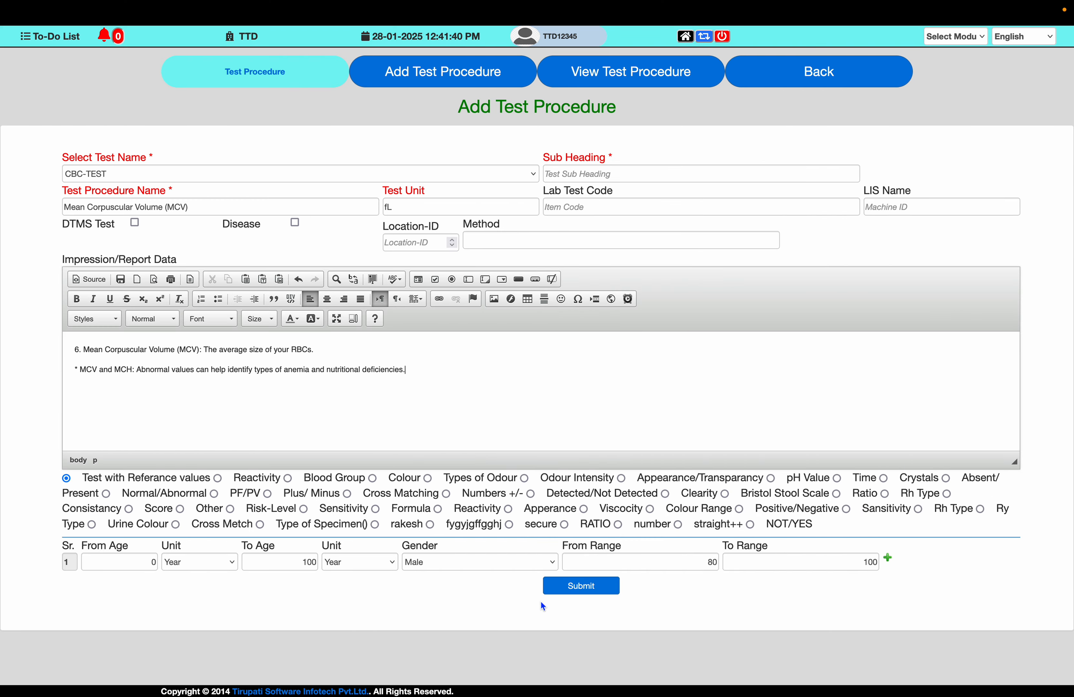
{"action": "left_click", "coordinate": [602, 593]}
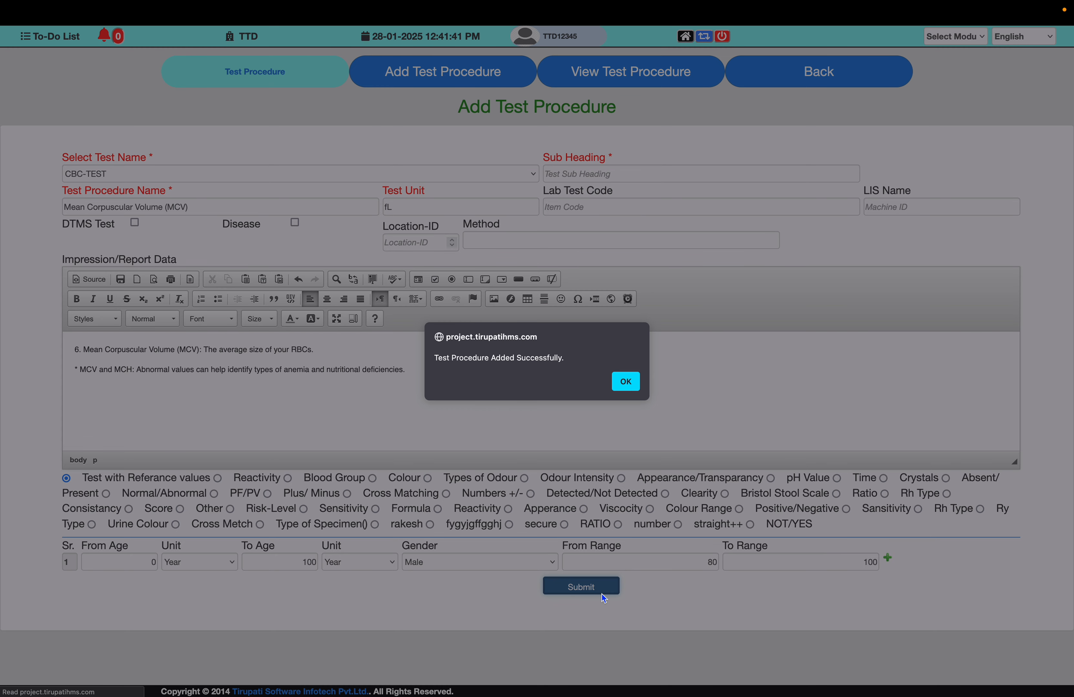
{"action": "key", "text": "Return"}
- Set the Test Procedure Name to "Mean Corpuscular Hemoglobin (MCH)", copied from the note's ranges table
{"action": "key", "text": "super+Tab"}
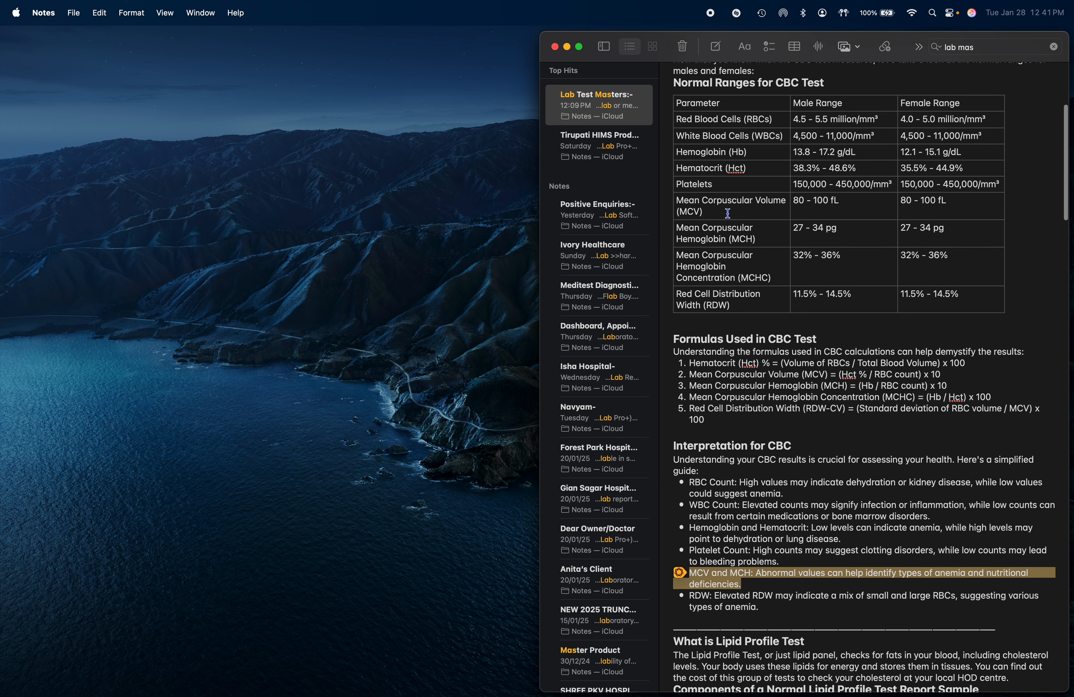
{"action": "left_click_drag", "start_coordinate": [676, 228], "coordinate": [755, 238]}
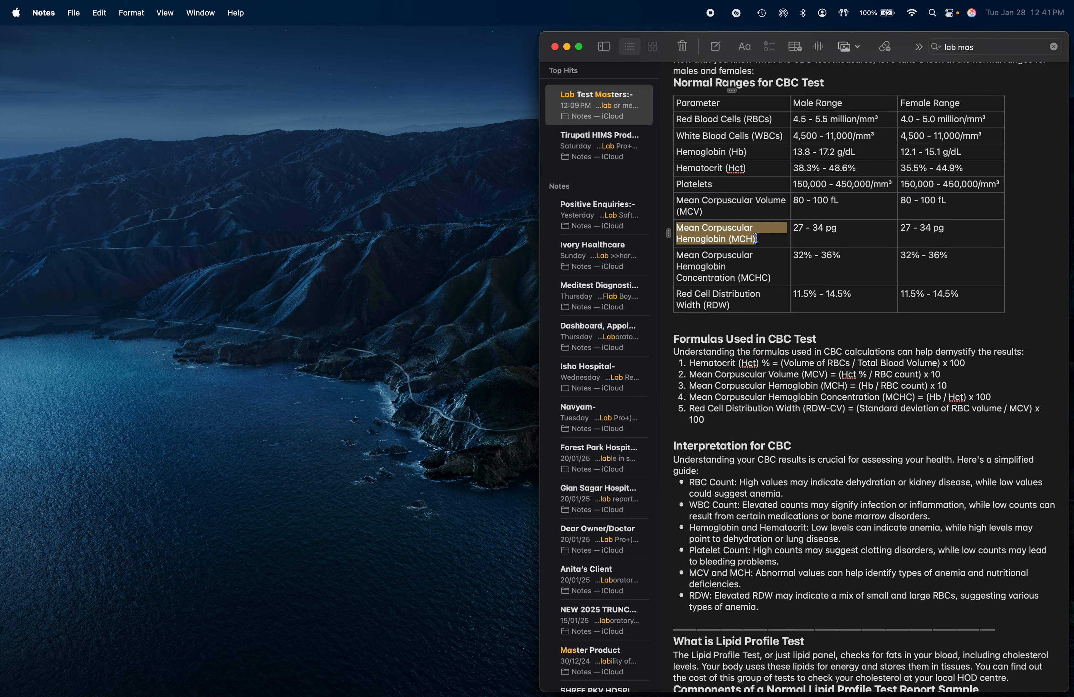
{"action": "key", "text": "super+c"}
{"action": "key", "text": "super+Tab"}
{"action": "triple_click", "coordinate": [223, 203]}
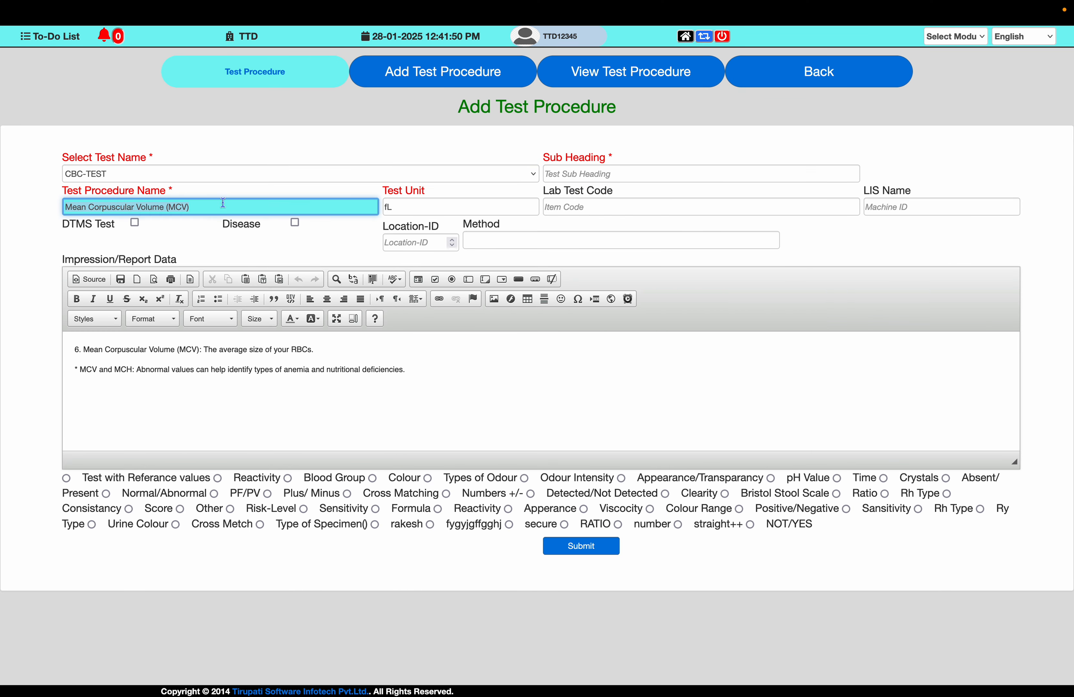
{"action": "key", "text": "super+v"}
{"action": "key", "text": "Tab"}
- Set the Test Unit to pg, copied from the note's MCH range
{"action": "key", "text": "super+Tab"}
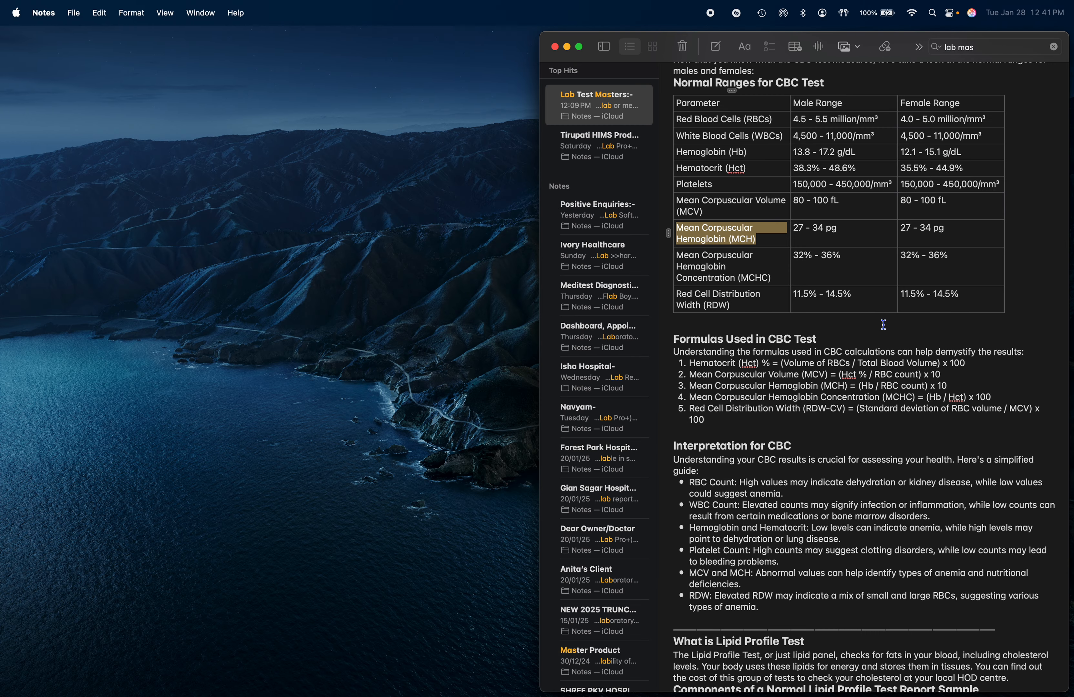
{"action": "double_click", "coordinate": [831, 229]}
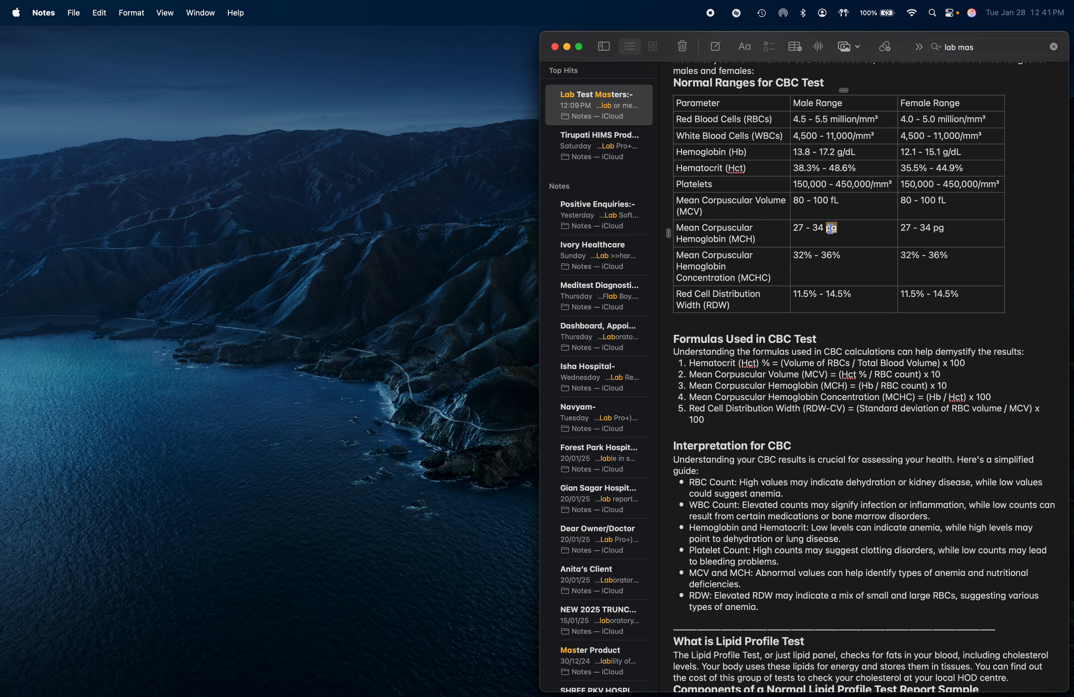
{"action": "key", "text": "super+c"}
{"action": "key", "text": "super+Tab"}
{"action": "key", "text": "super+v"}
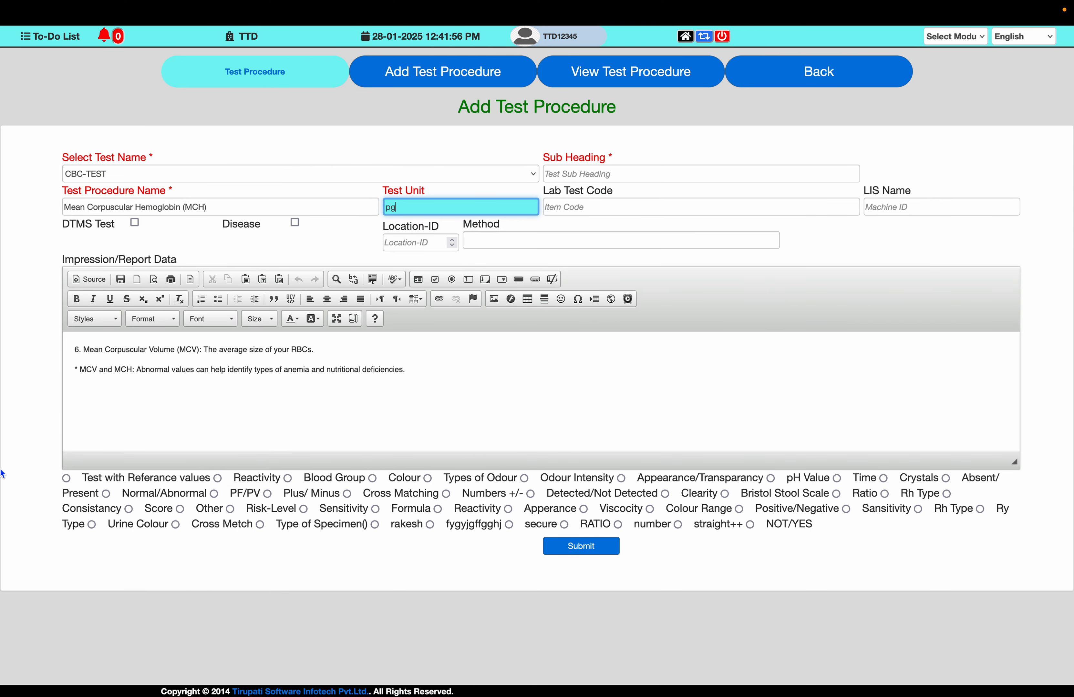
- Enable Test with Referance values and set the male range from 27 to 34
{"action": "left_click", "coordinate": [66, 478]}
{"action": "key", "text": "super+Tab"}
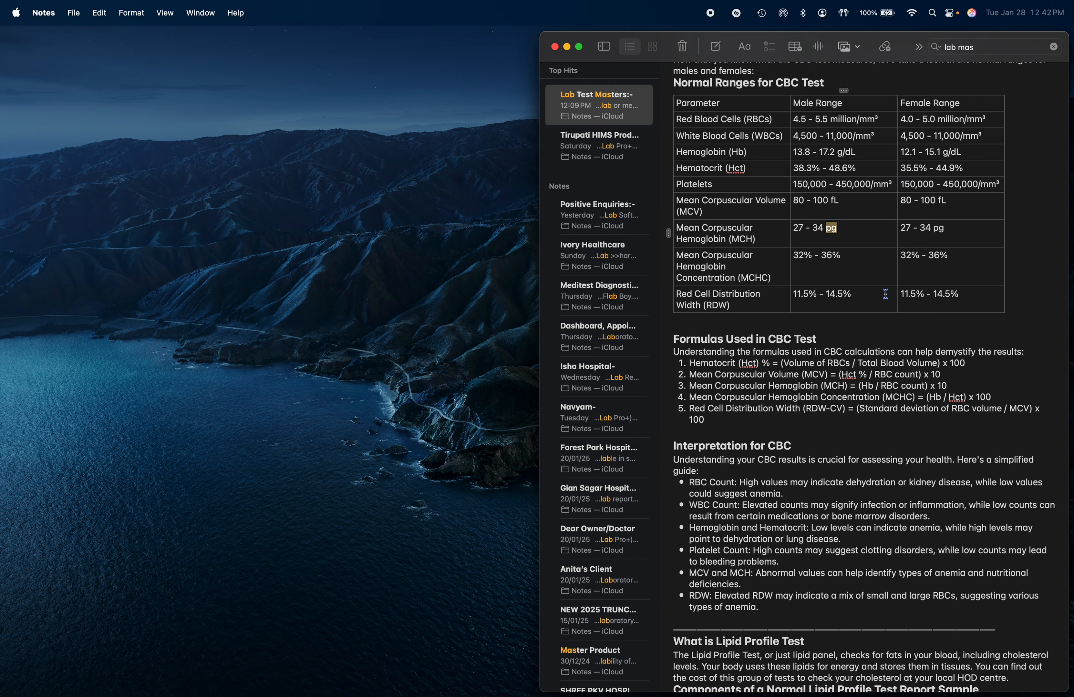
{"action": "key", "text": "super+Tab"}
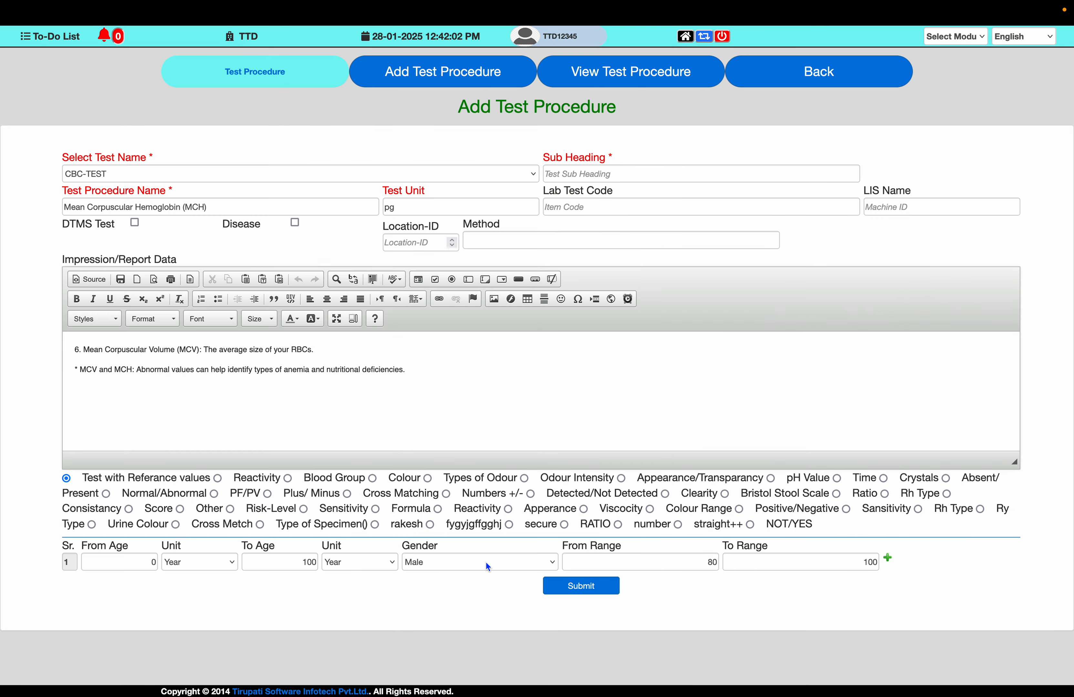
{"action": "left_click", "coordinate": [645, 566]}
{"action": "type", "text": "27"}
{"action": "key", "text": "Tab"}
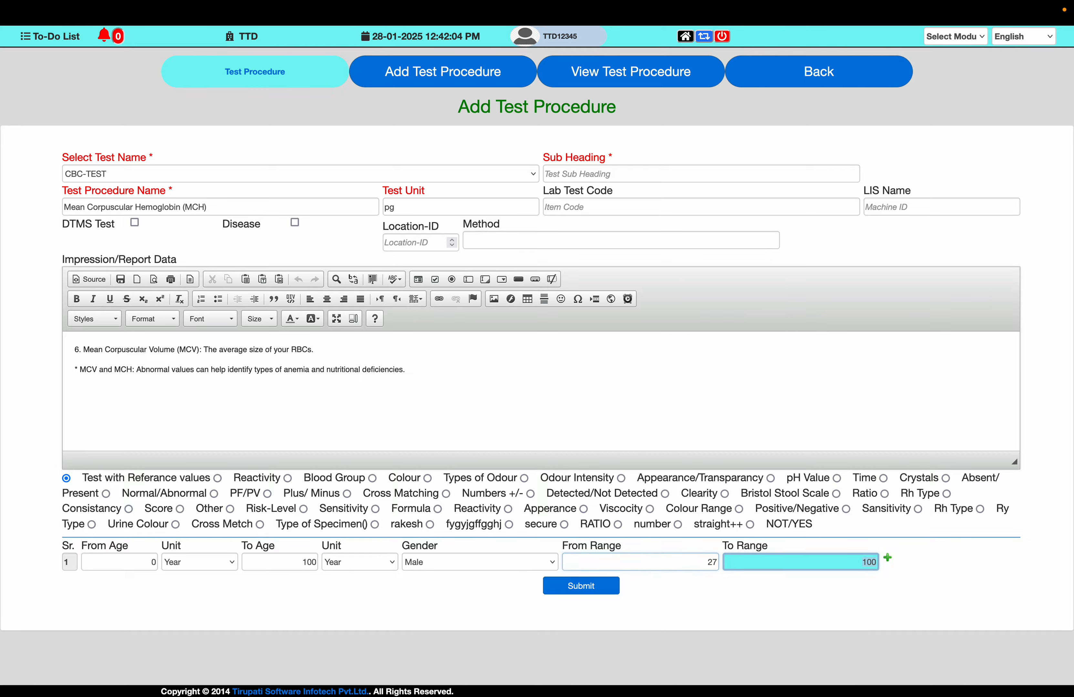
{"action": "type", "text": "34"}
{"action": "key", "text": "super+Tab"}
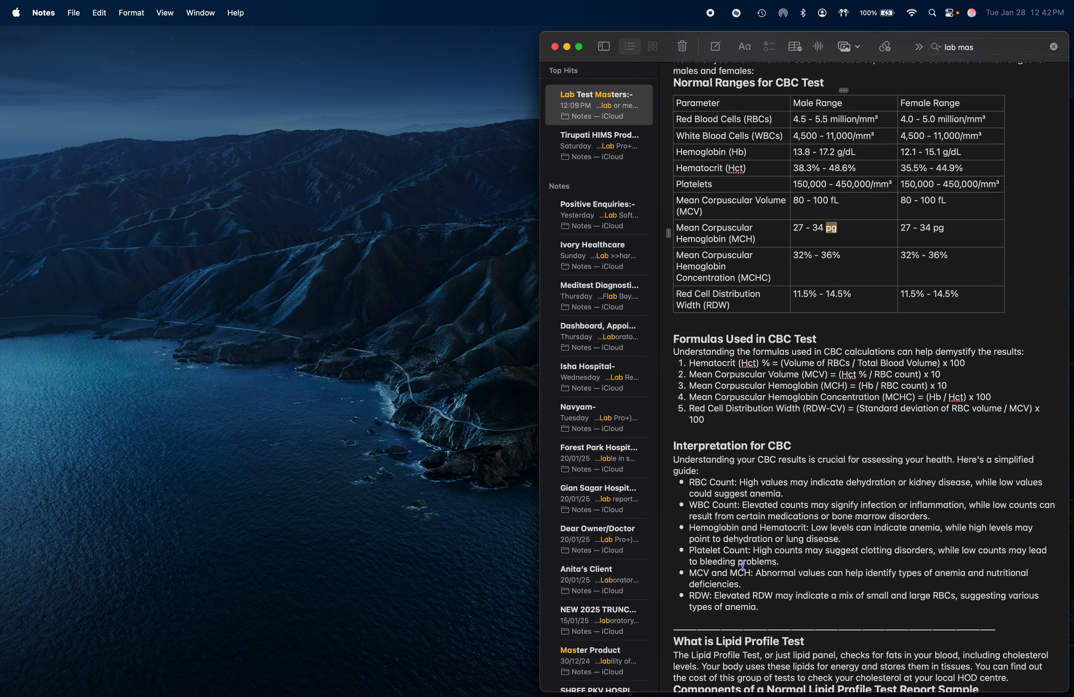
{"action": "key", "text": "super+Tab"}
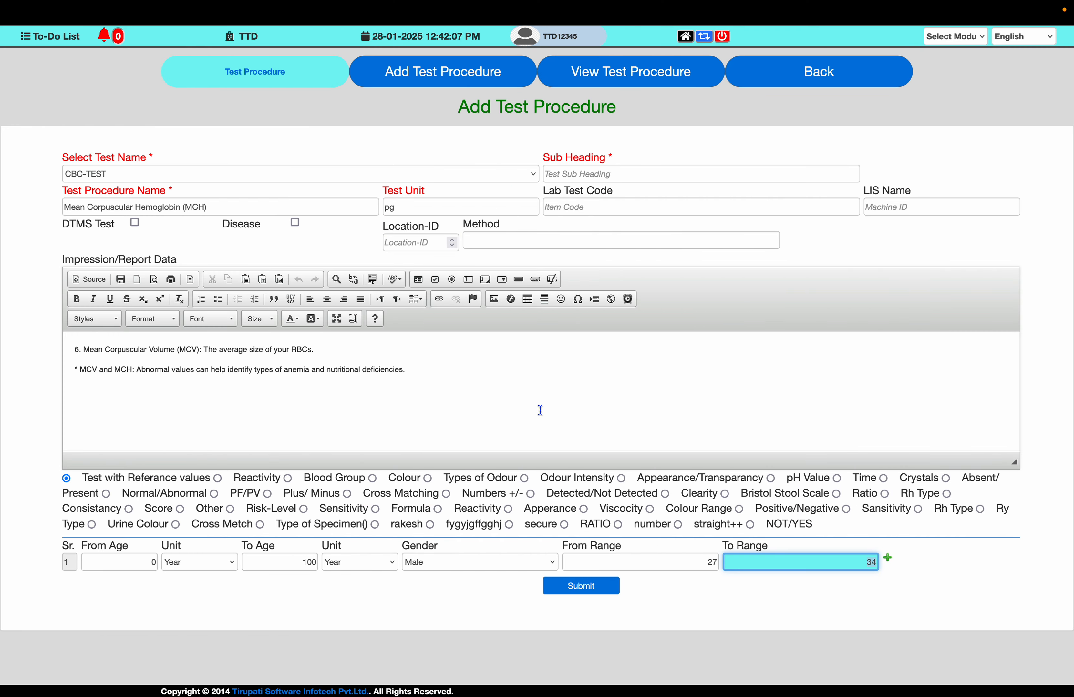
- Replace the report data with the note's Mean Corpuscular Hemoglobin (MCH) description line
{"action": "key", "text": "super+Tab"}
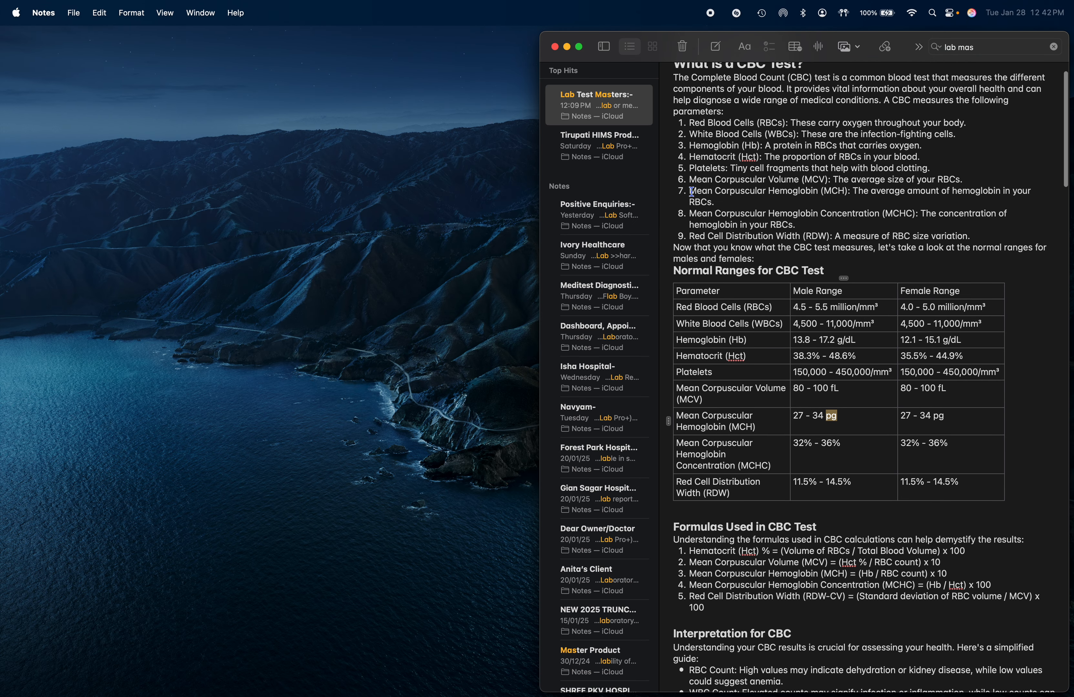
{"action": "left_click_drag", "start_coordinate": [692, 190], "coordinate": [715, 203]}
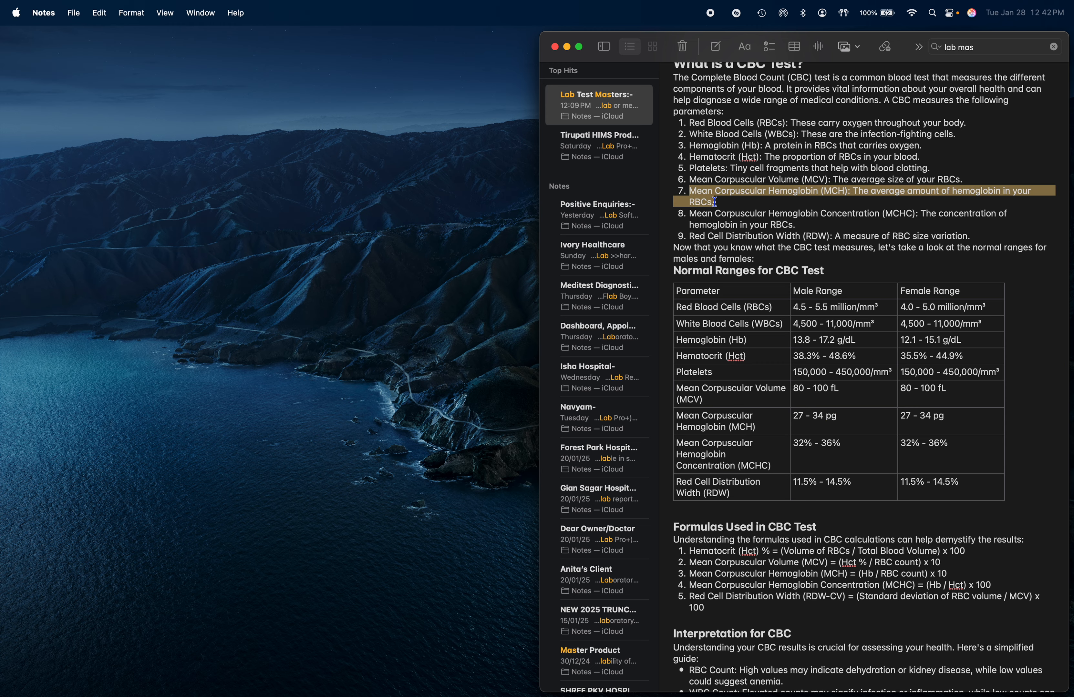
{"action": "key", "text": "super+Tab"}
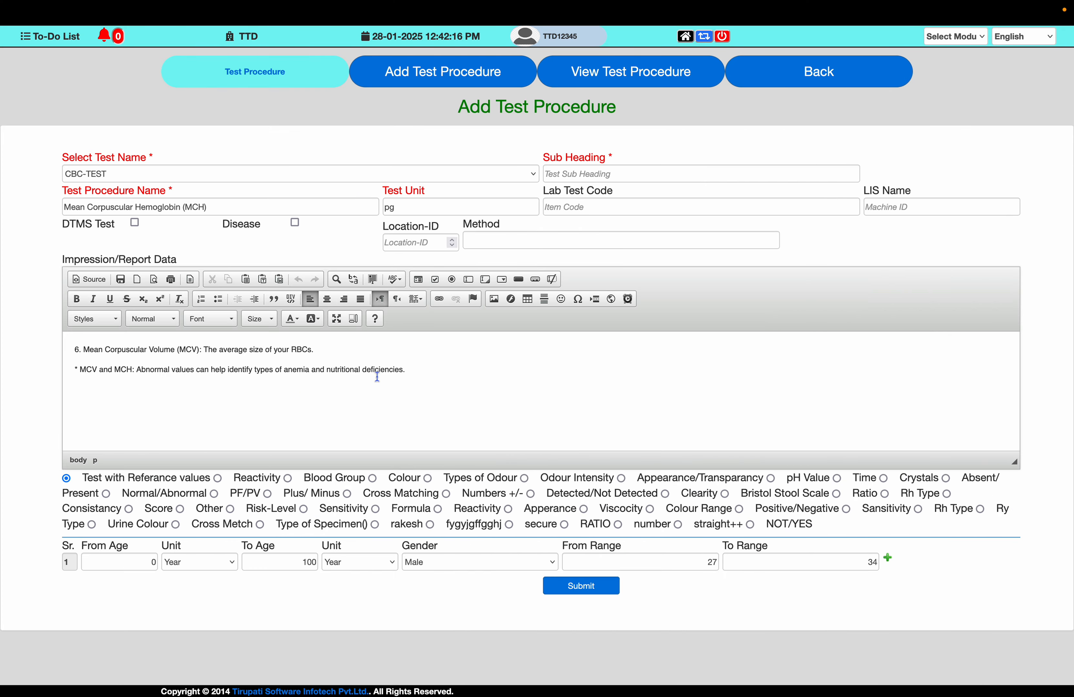
{"action": "key", "text": "ctrl+a"}
{"action": "key", "text": "ctrl+v"}
- Submit the MCH test procedure and acknowledge the confirmation
{"action": "key", "text": "super+Tab"}
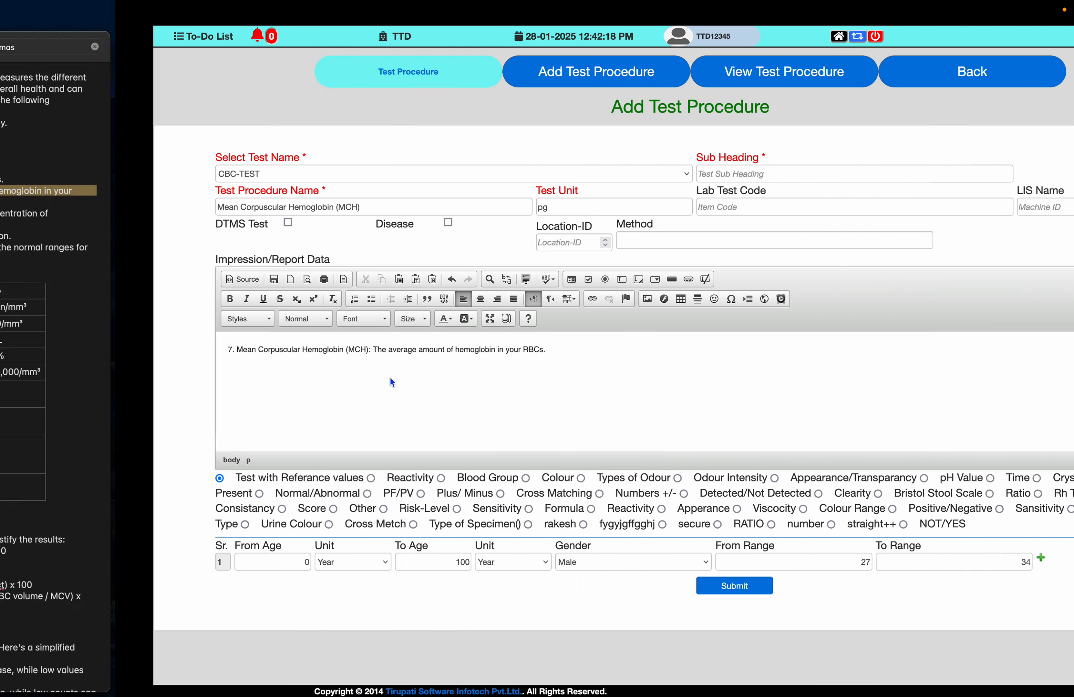
{"action": "scroll", "coordinate": [859, 511], "scroll_direction": "down", "scroll_amount": 3}
{"action": "scroll", "coordinate": [859, 510], "scroll_direction": "down", "scroll_amount": 1}
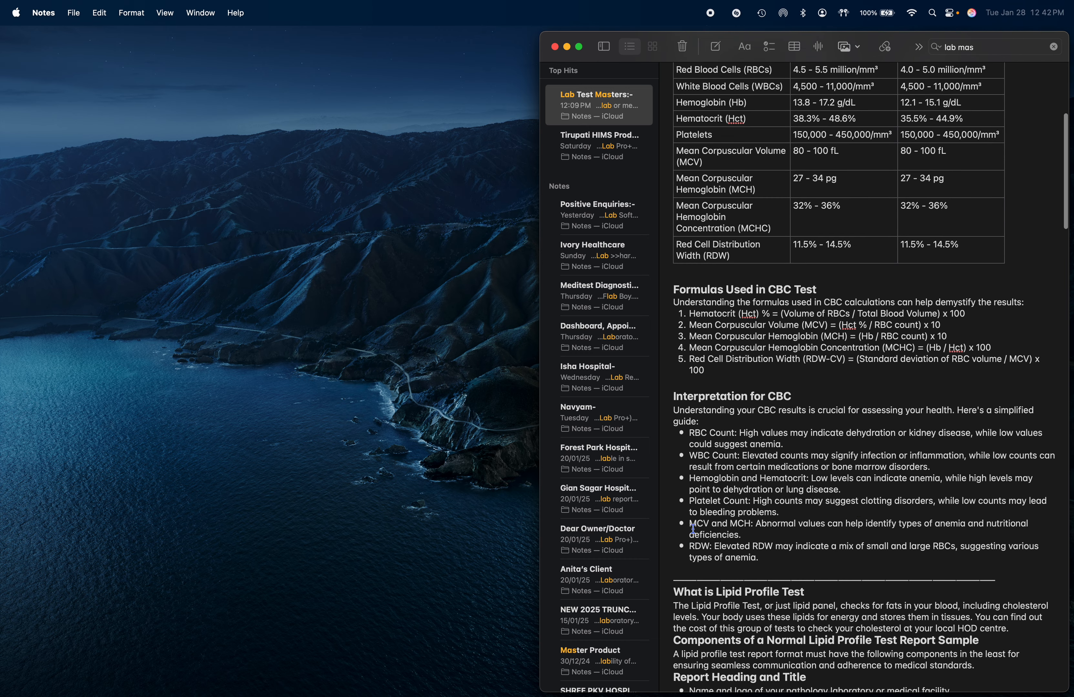
{"action": "key", "text": "super+Tab"}
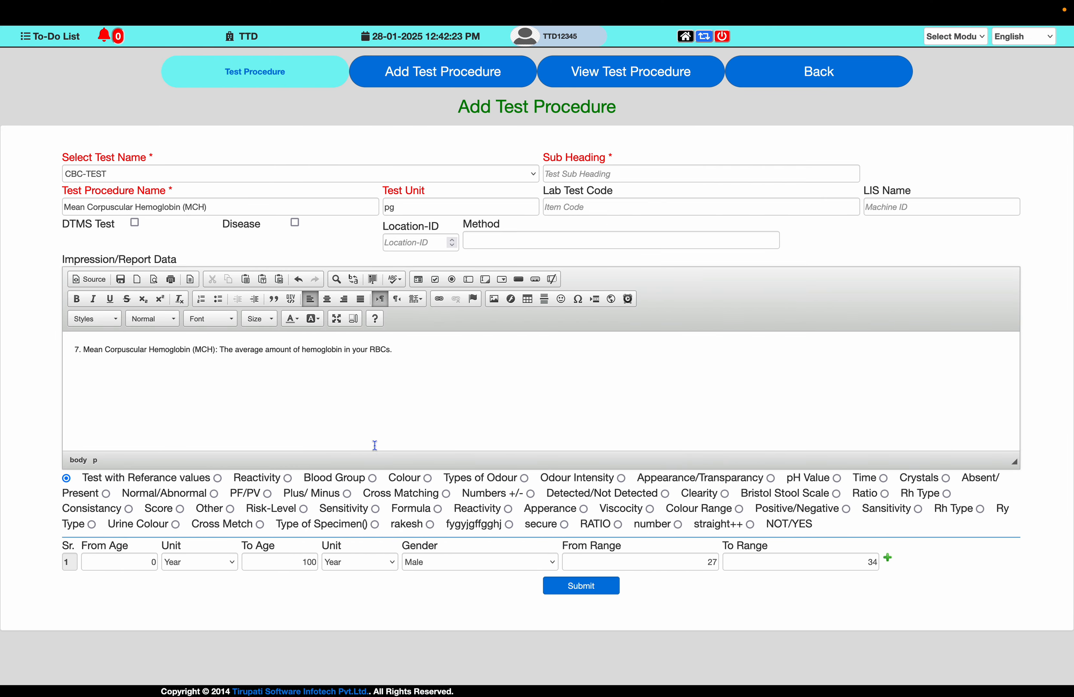
{"action": "left_click", "coordinate": [581, 588]}
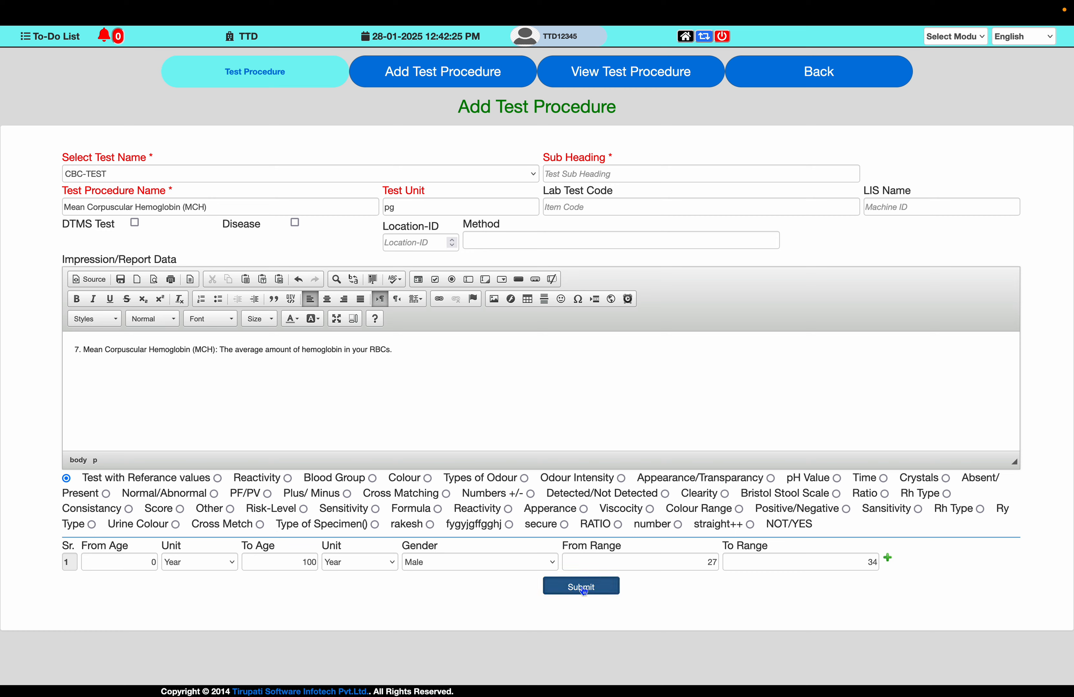
{"action": "key", "text": "Return"}
- Set the Test Procedure Name to "Mean Corpuscular Hemoglobin Concentration (MCHC)", copied from the note's ranges table
{"action": "key", "text": "super+Tab"}
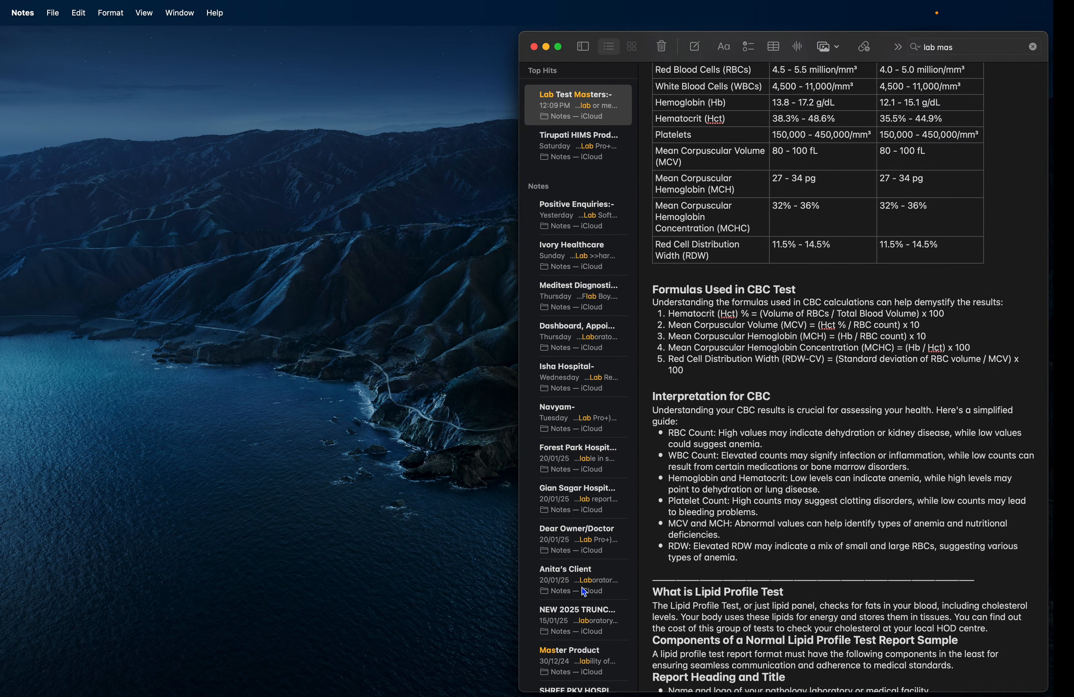
{"action": "scroll", "coordinate": [723, 412], "scroll_direction": "up", "scroll_amount": 3}
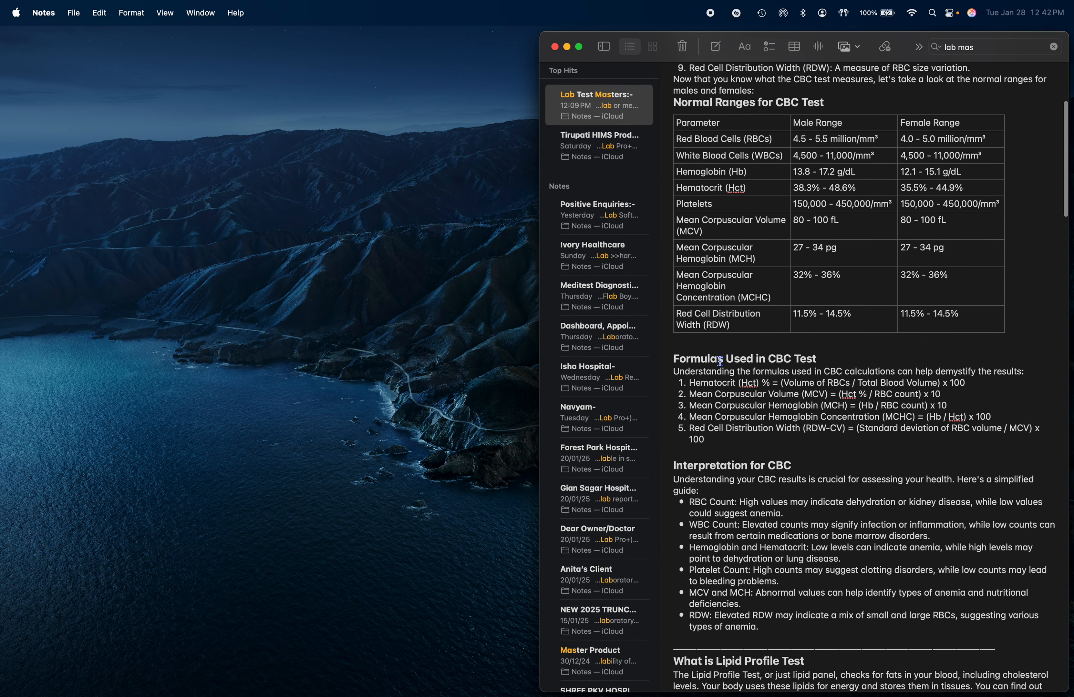
{"action": "left_click_drag", "start_coordinate": [678, 274], "coordinate": [773, 299]}
{"action": "key", "text": "super+Tab"}
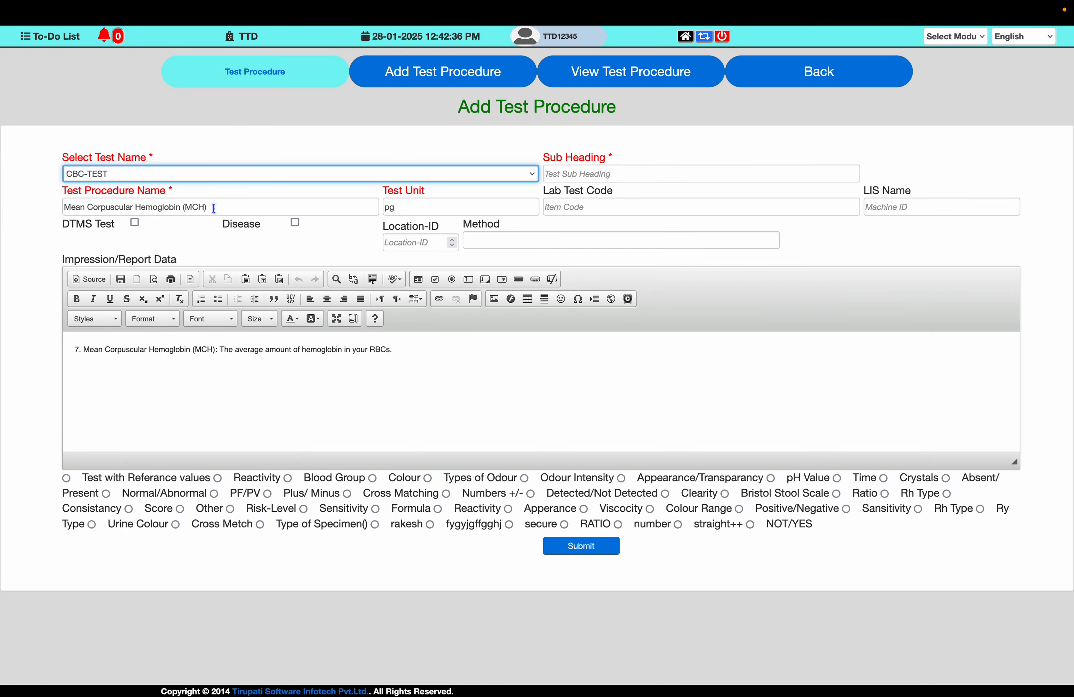
{"action": "triple_click", "coordinate": [213, 206]}
{"action": "key", "text": "super+v"}
- Set the Test Unit to %, copied from the note's MCHC range
{"action": "key", "text": "super+Tab"}
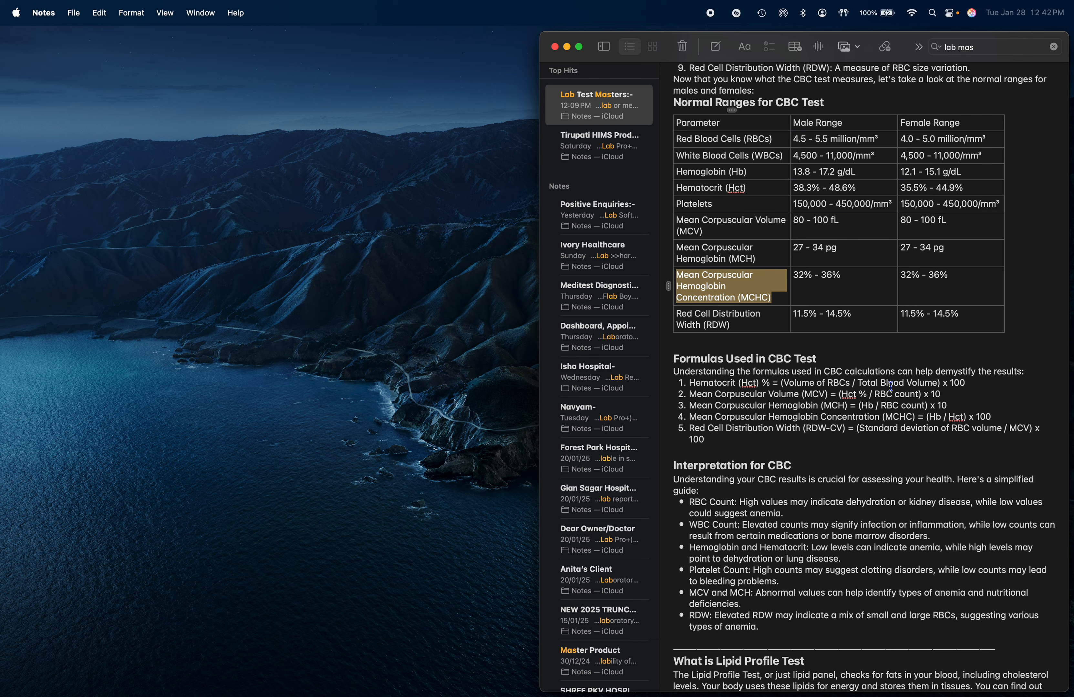
{"action": "left_click", "coordinate": [835, 275]}
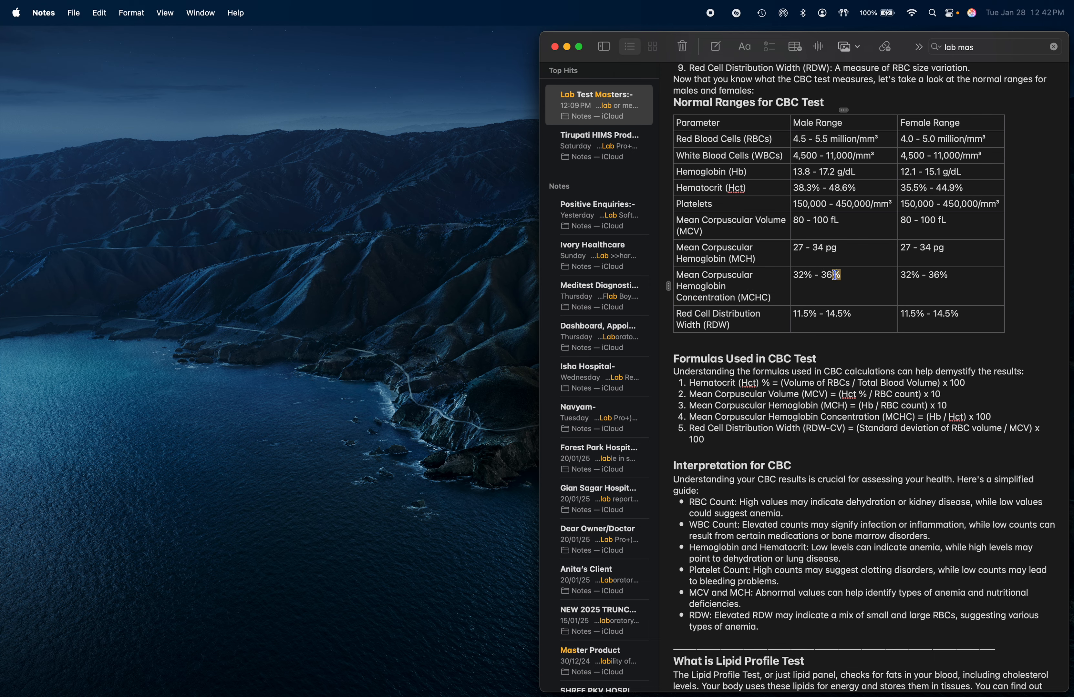
{"action": "key", "text": "super+Tab"}
{"action": "key", "text": "Tab"}
{"action": "key", "text": "super+v"}
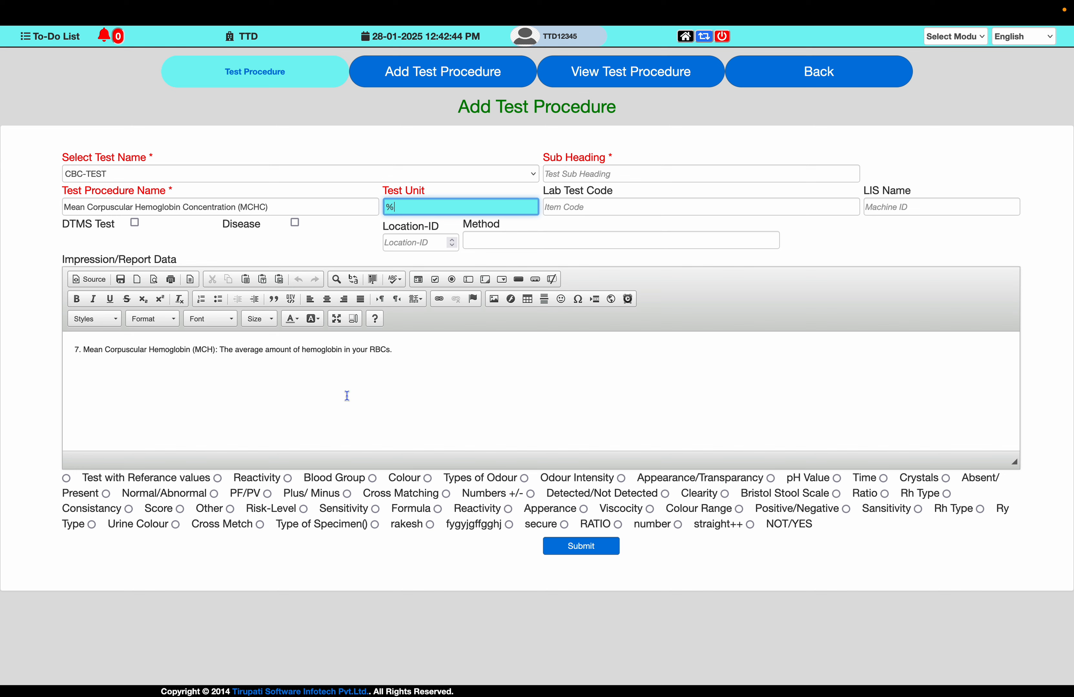
- Enable Test with Referance values and set the male range from 32 to 36
{"action": "left_click", "coordinate": [67, 479]}
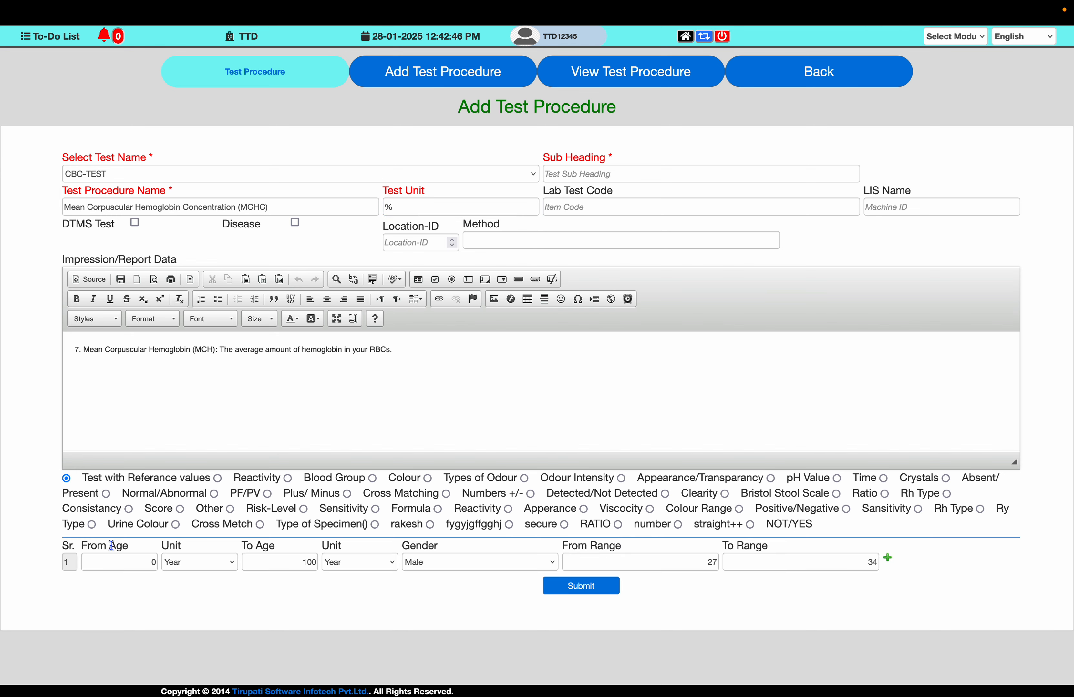
{"action": "left_click", "coordinate": [118, 563]}
{"action": "key", "text": "Tab"}
{"action": "key", "text": "Tab"}
{"action": "key", "text": "Tab"}
{"action": "key", "text": "Tab"}
{"action": "key", "text": "Tab"}
{"action": "key", "text": "Tab"}
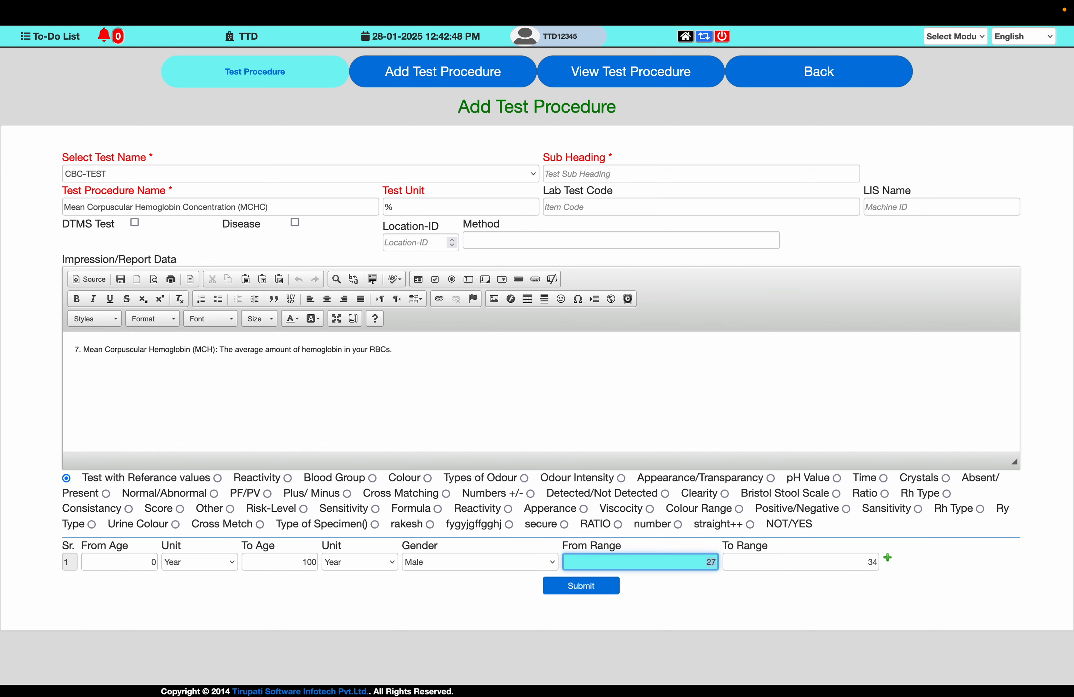
{"action": "type", "text": "32"}
{"action": "key", "text": "Tab"}
{"action": "type", "text": "39"}
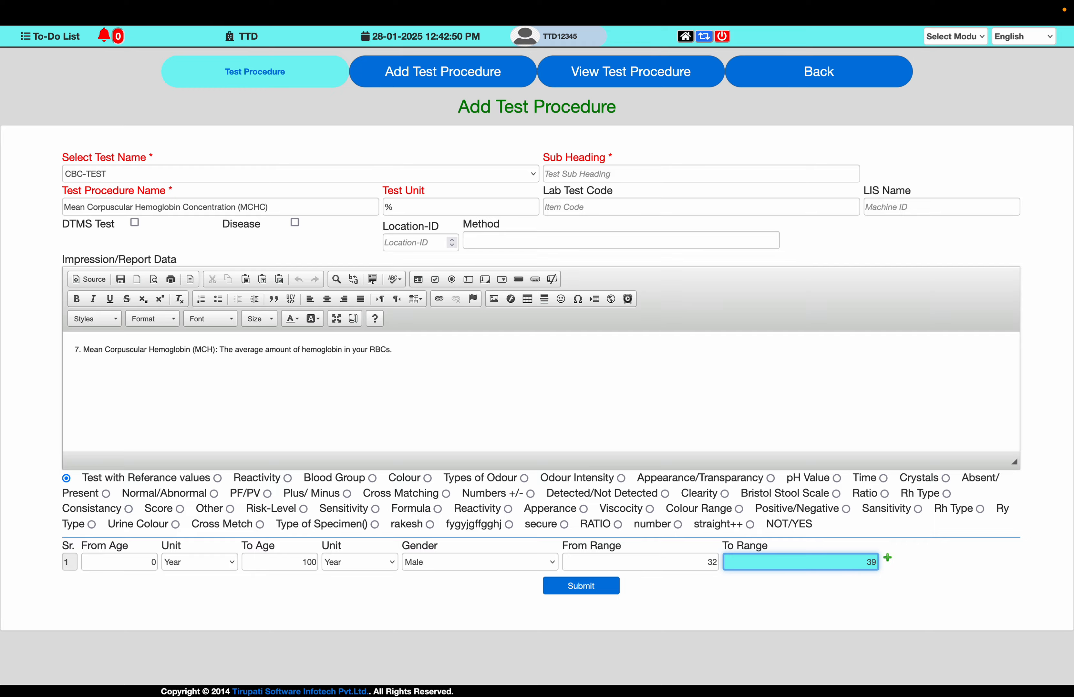
{"action": "key", "text": "ctrl+Left"}
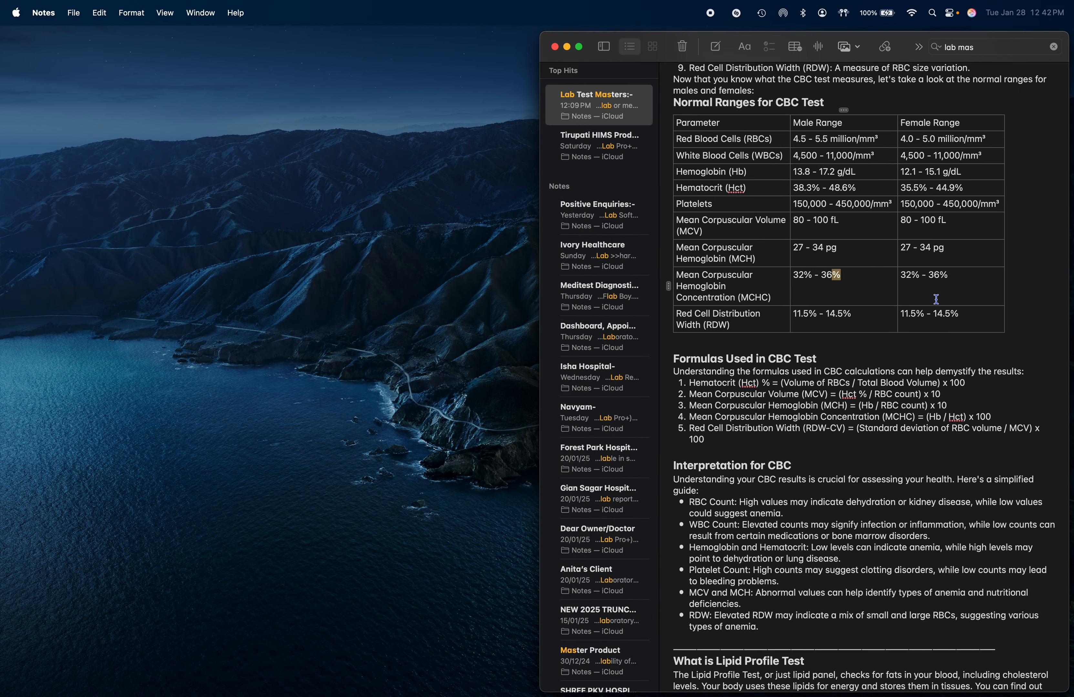
{"action": "key", "text": "ctrl+Right"}
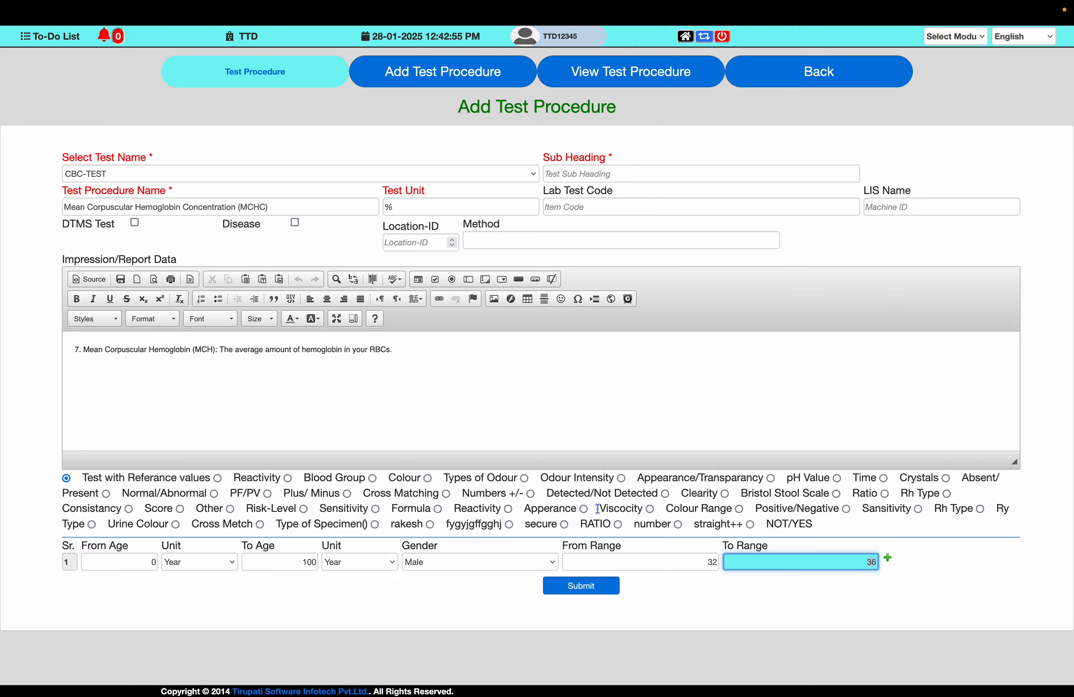
- Replace the report data with the note's MCHC description line and submit the MCHC procedure
{"action": "key", "text": "ctrl+Left"}
{"action": "scroll", "coordinate": [736, 531], "scroll_direction": "down", "scroll_amount": 5}
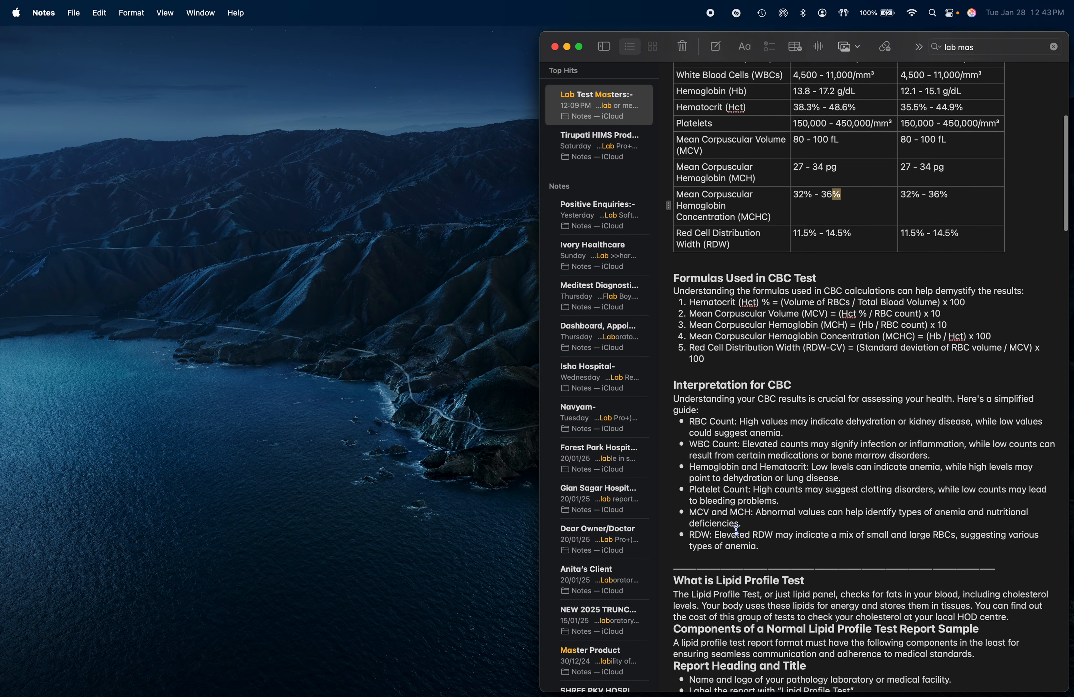
{"action": "scroll", "coordinate": [747, 386], "scroll_direction": "up", "scroll_amount": 6}
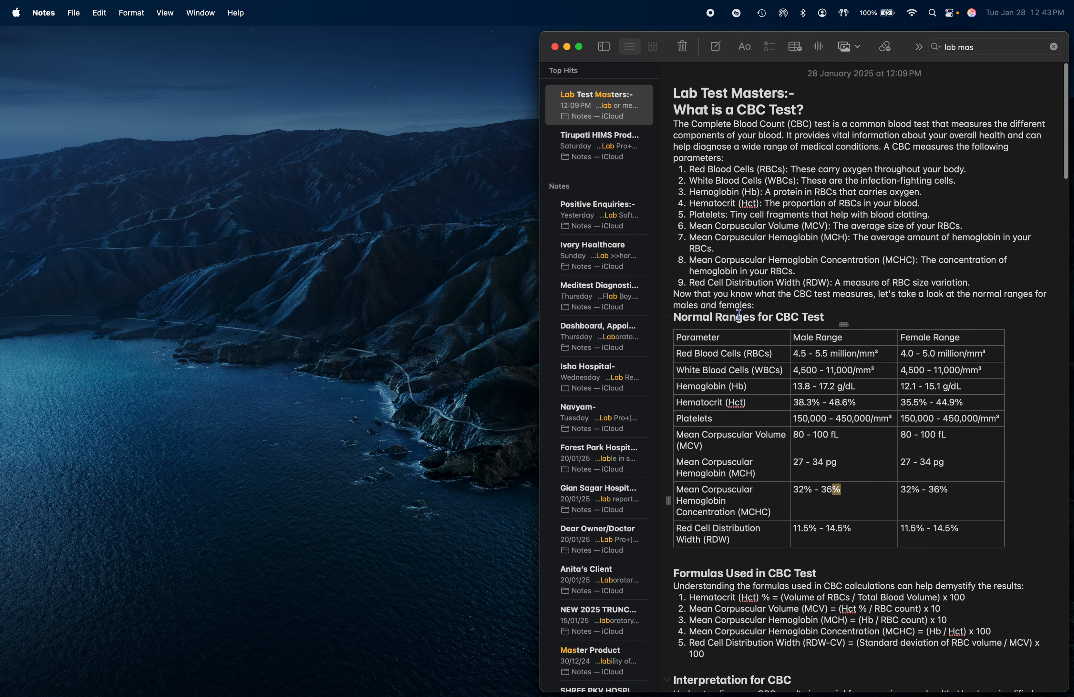
{"action": "triple_click", "coordinate": [693, 261]}
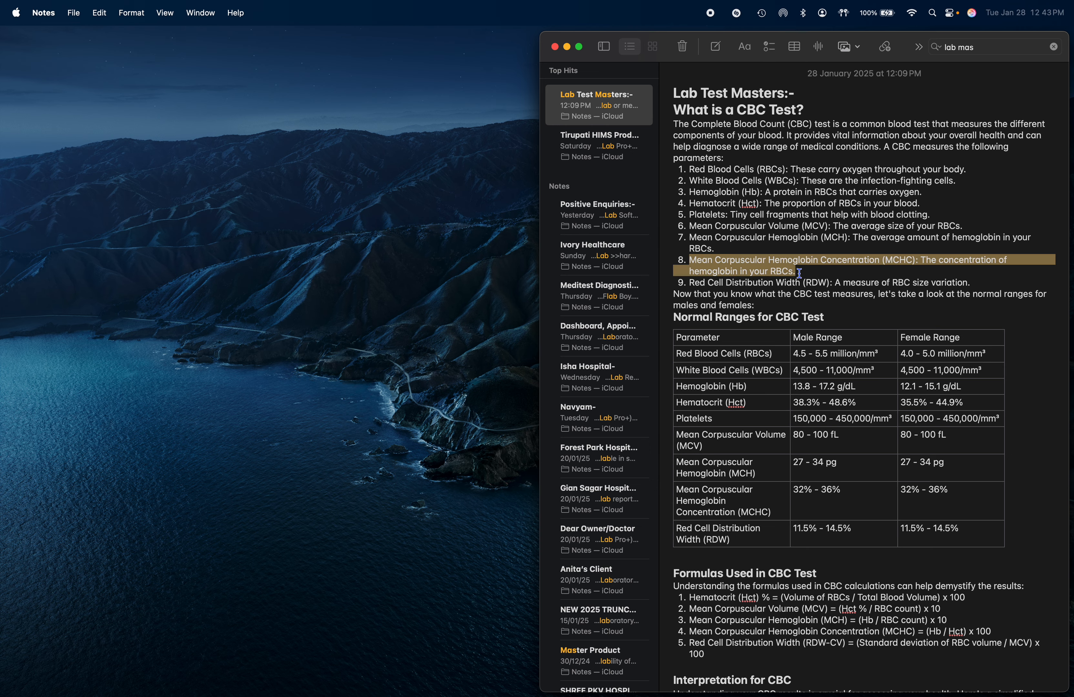
{"action": "key", "text": "super+c"}
{"action": "key", "text": "ctrl+Right"}
{"action": "left_click", "coordinate": [316, 349]}
{"action": "key", "text": "super+a"}
{"action": "key", "text": "super+v"}
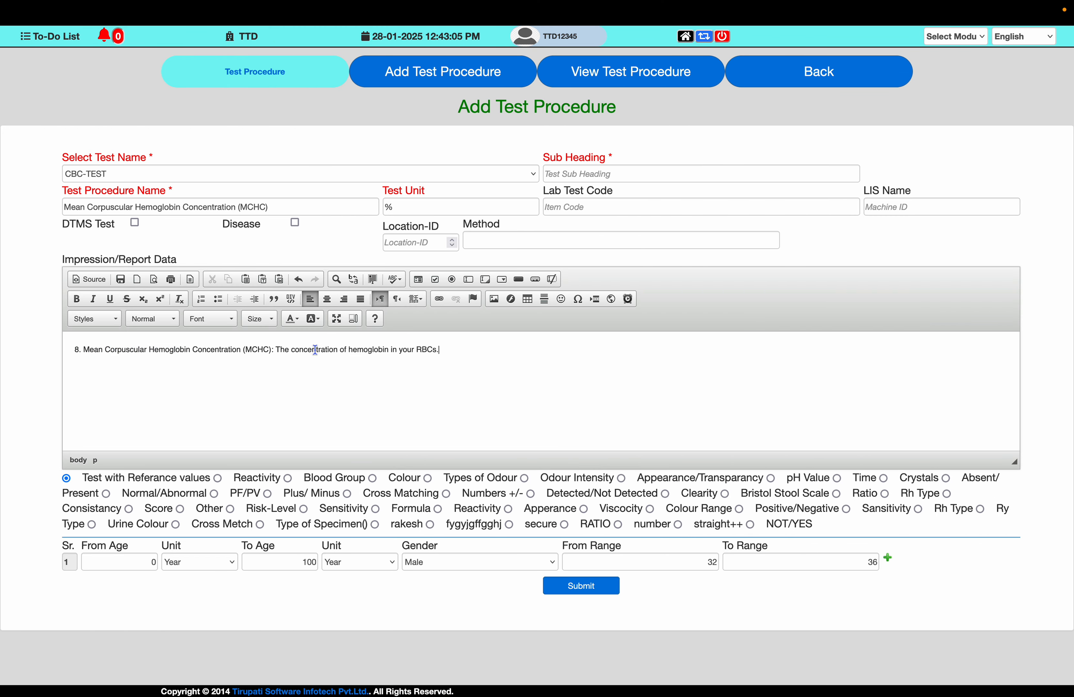
{"action": "left_click", "coordinate": [595, 590]}
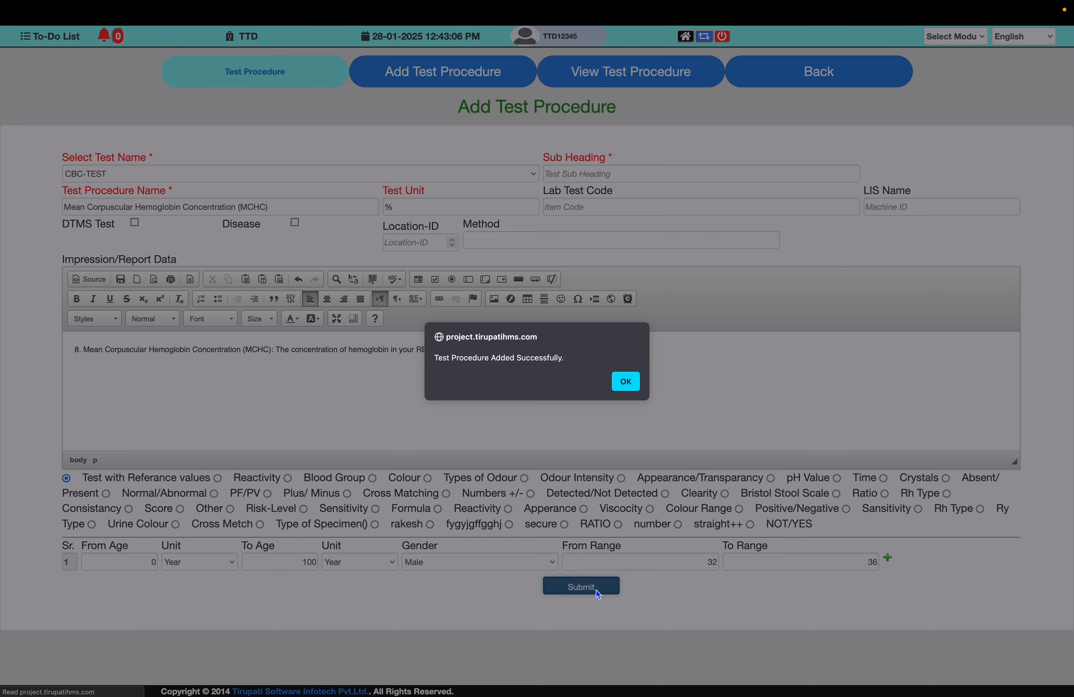
{"action": "key", "text": "Return"}
- Set the Test Procedure Name to "Red Cell Distribution Width (RDW)", copied from the note's ranges table
{"action": "key", "text": "ctrl+Left"}
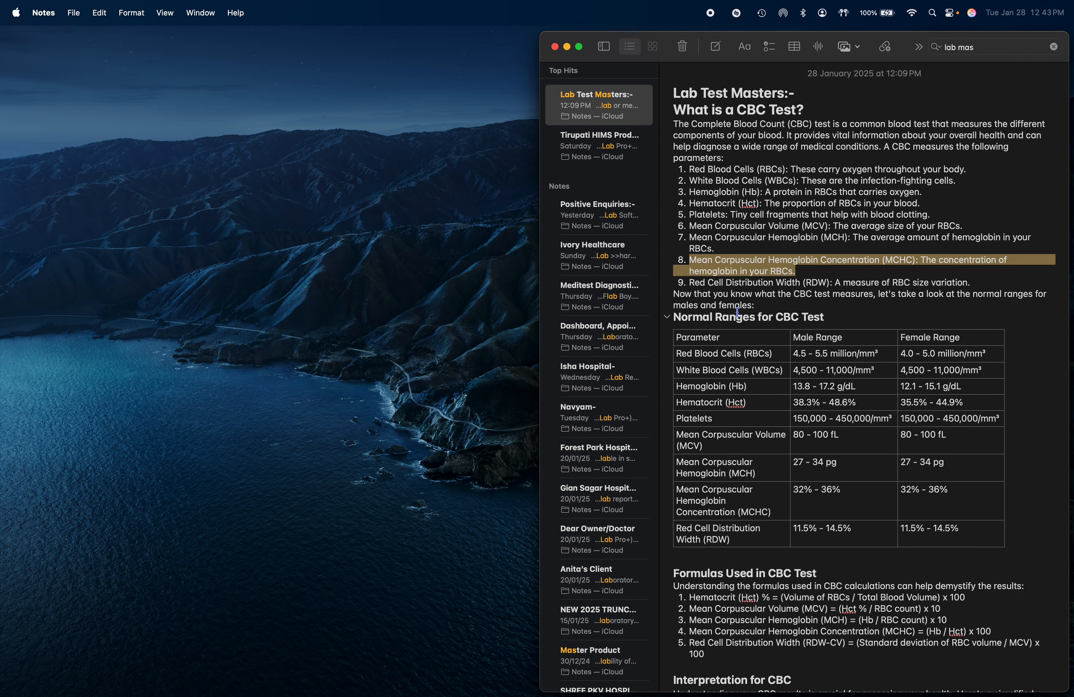
{"action": "left_click_drag", "start_coordinate": [675, 527], "coordinate": [734, 542]}
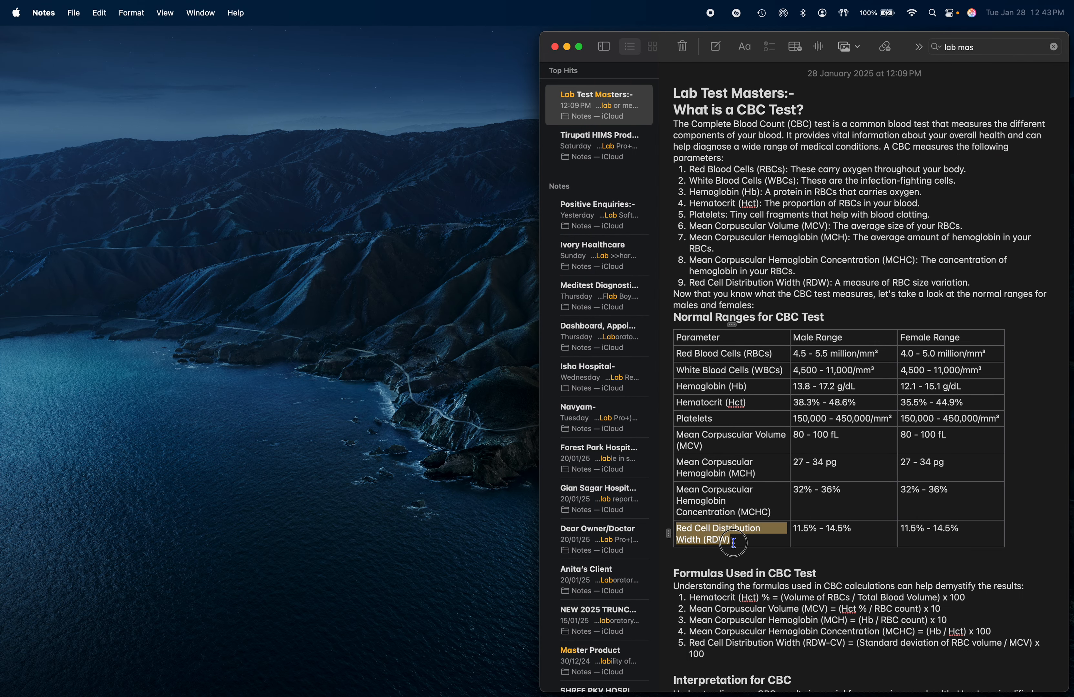
{"action": "key", "text": "super+c"}
{"action": "key", "text": "ctrl+Right"}
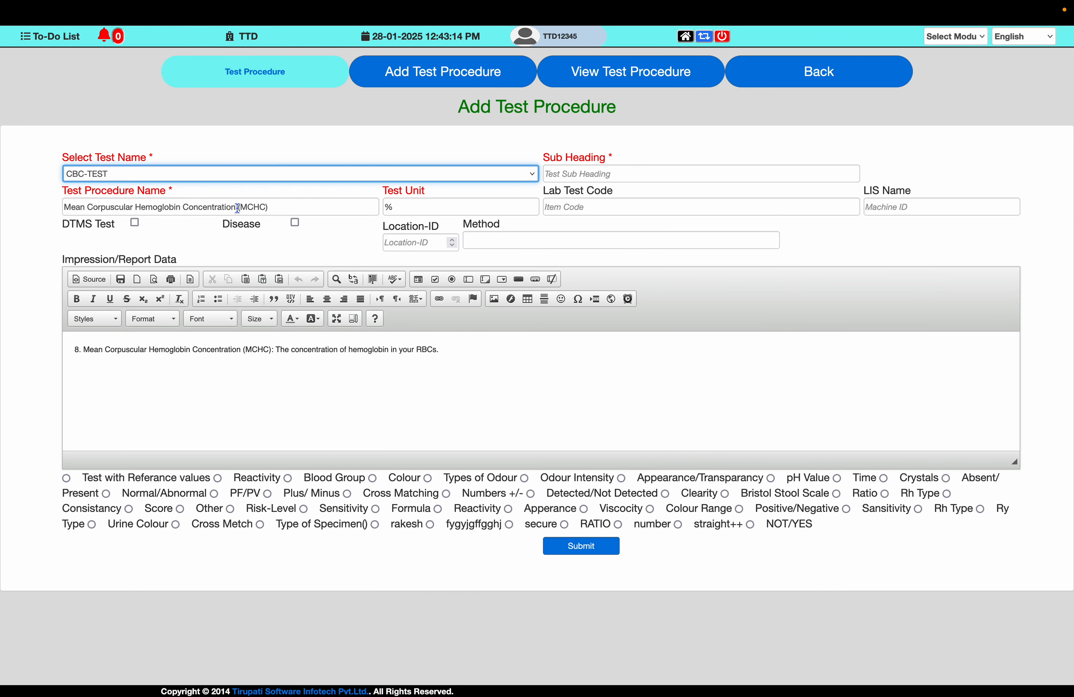
{"action": "triple_click", "coordinate": [238, 209]}
{"action": "key", "text": "super+v"}
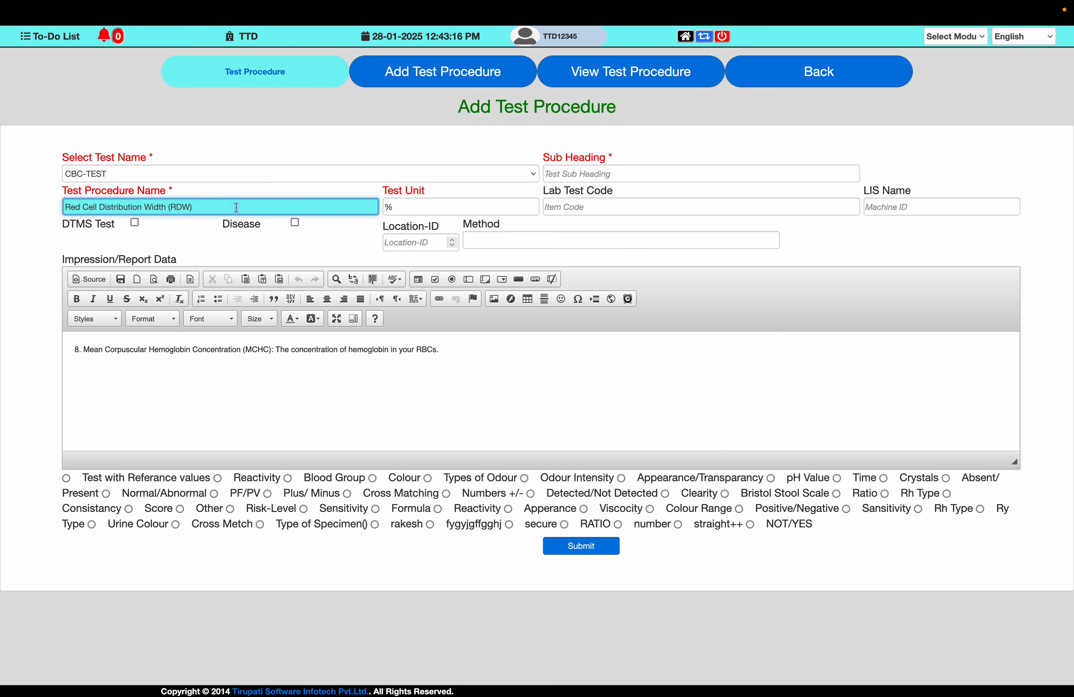
- Paste the note's Red Cell Distribution Width description lines into the report data
{"action": "key", "text": "ctrl+Left"}
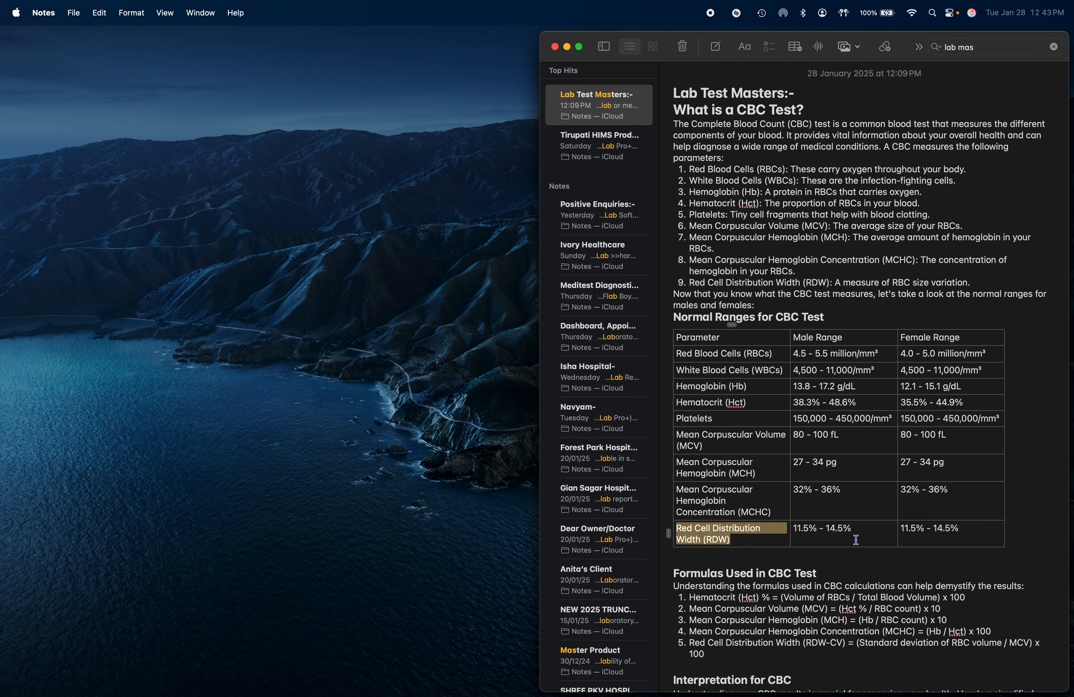
{"action": "left_click", "coordinate": [853, 531]}
{"action": "key", "text": "ctrl+Right"}
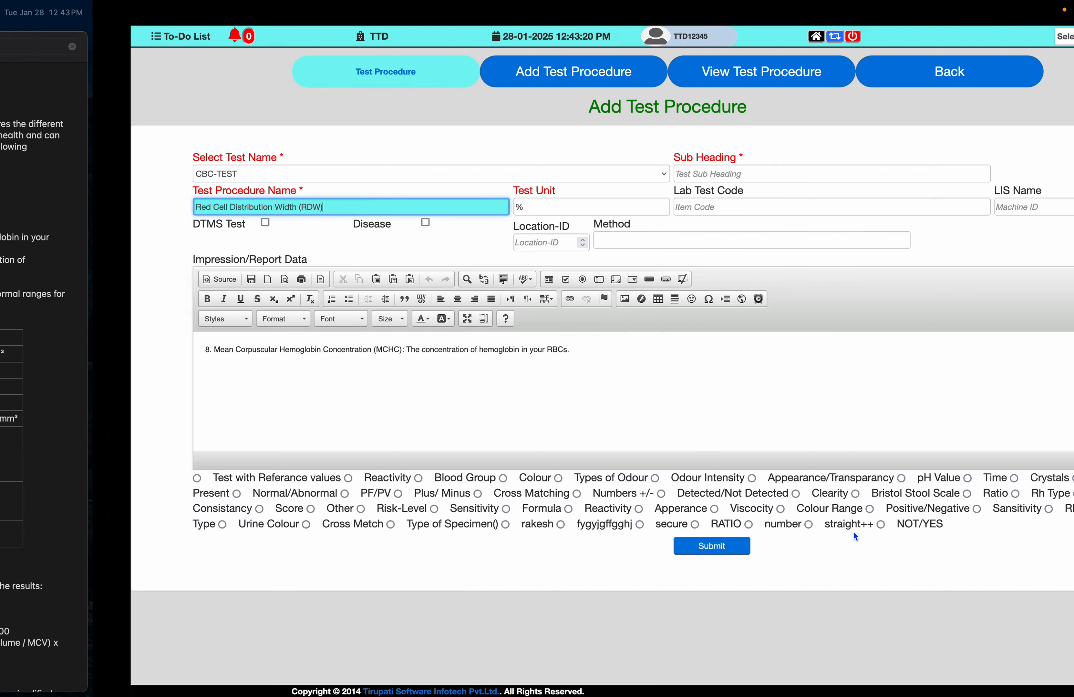
{"action": "key", "text": "Tab"}
{"action": "key", "text": "ctrl+Left"}
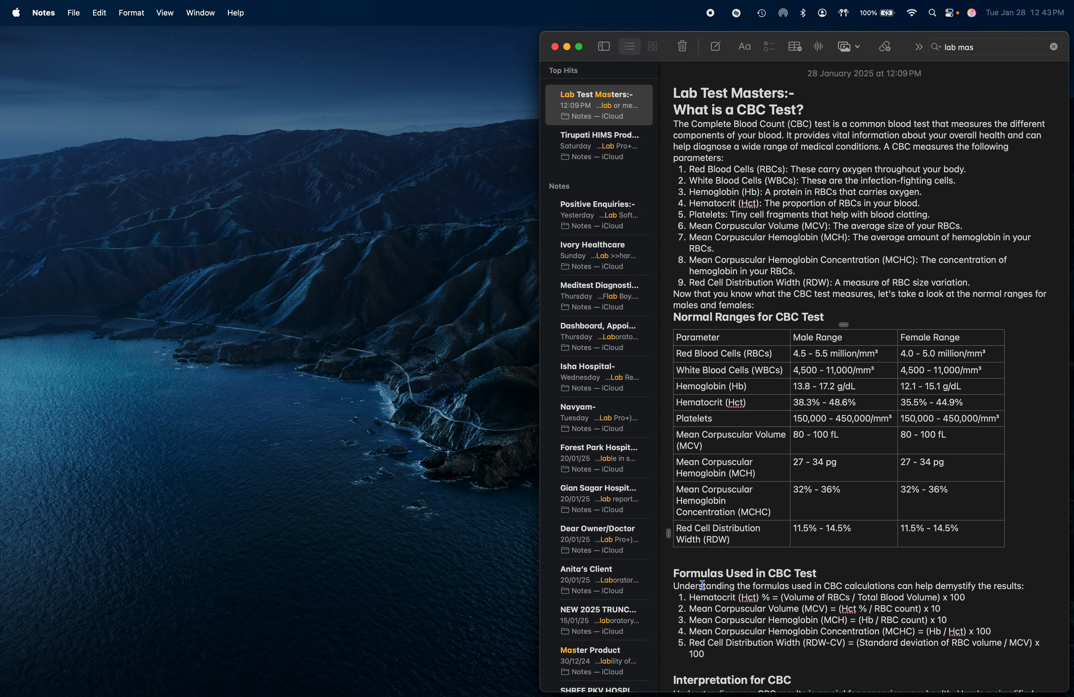
{"action": "left_click_drag", "start_coordinate": [695, 282], "coordinate": [756, 300]}
{"action": "key", "text": "super+c"}
{"action": "key", "text": "ctrl+Right"}
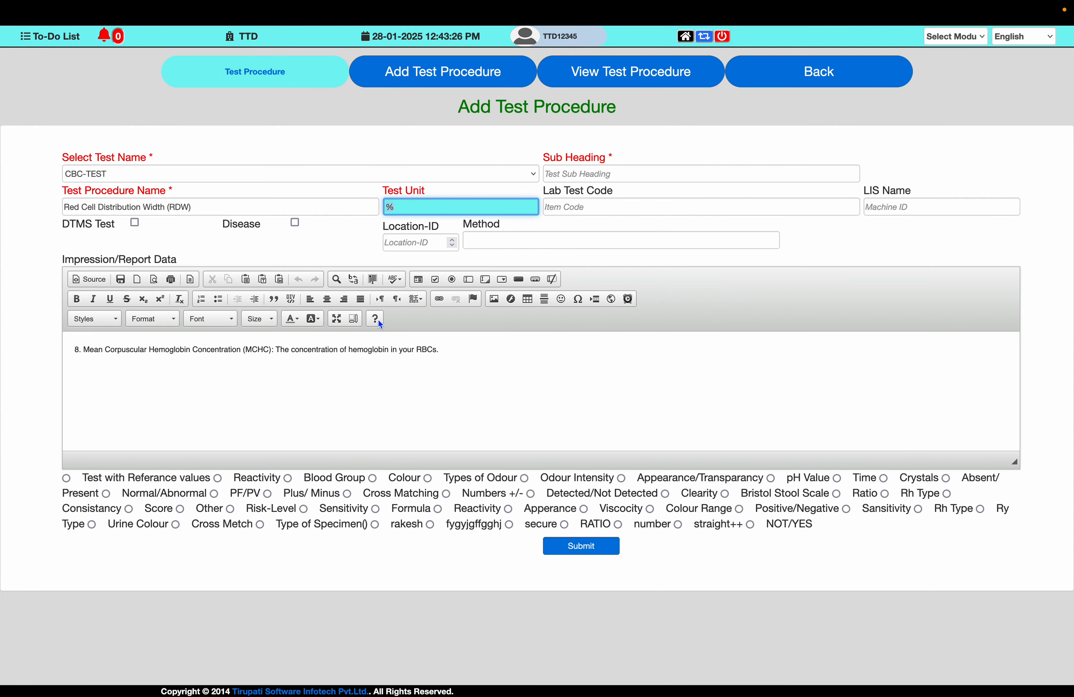
{"action": "left_click", "coordinate": [352, 344]}
{"action": "key", "text": "super+v"}
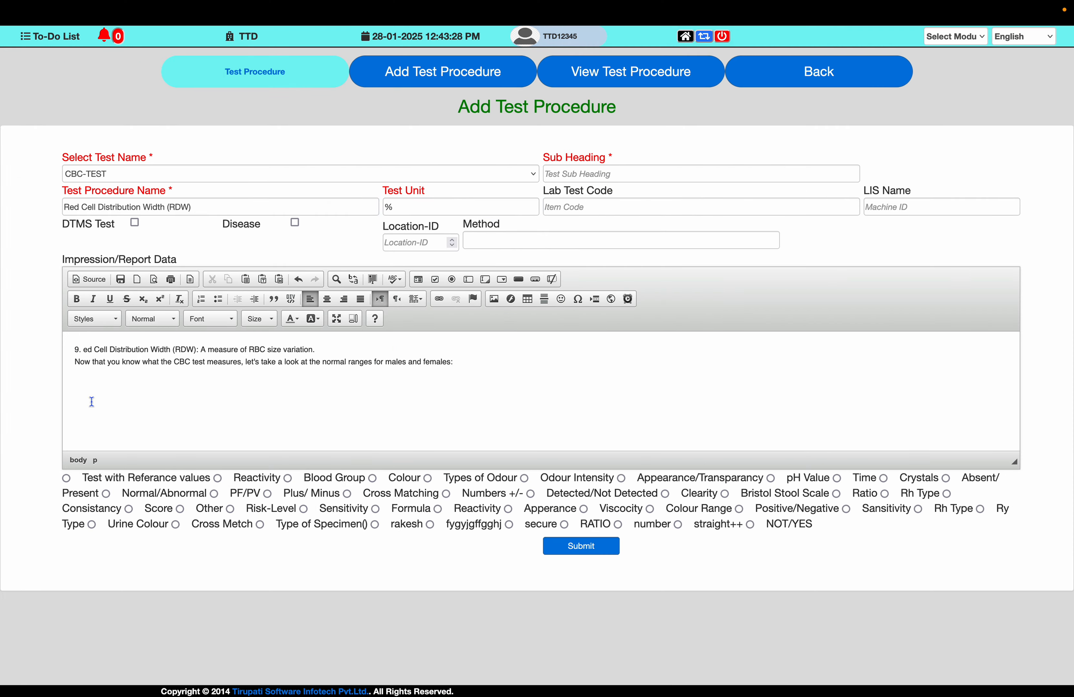
- Join the pasted report lines into one and restore the missing R in "Red Cell Distribution Width"
{"action": "key", "text": "BackSpace"}
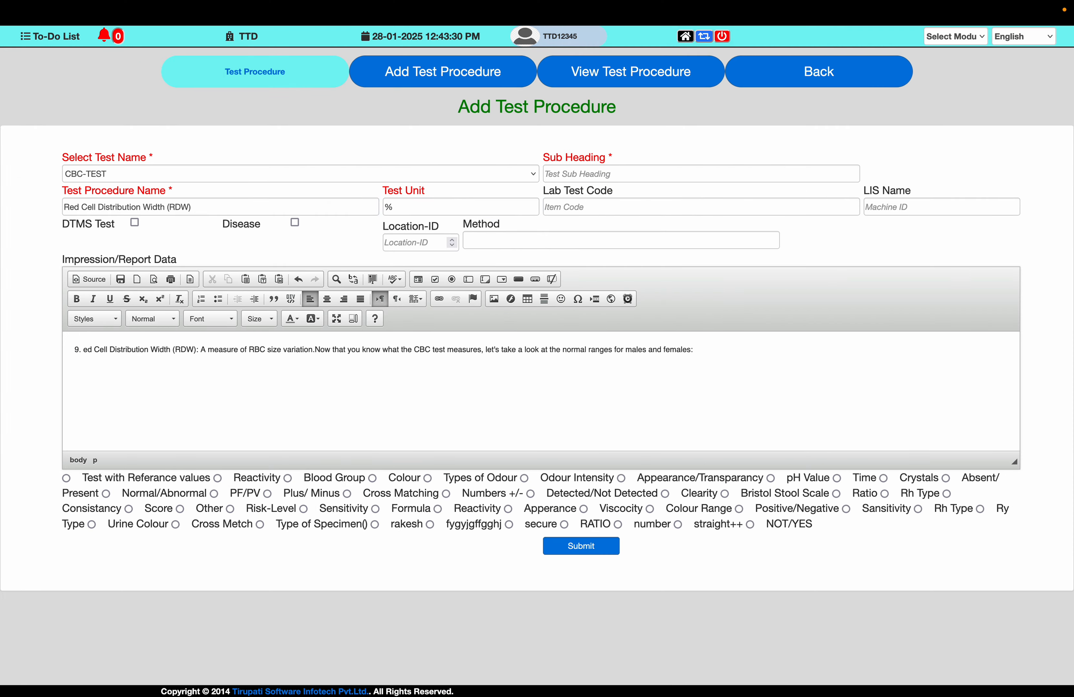
{"action": "key", "text": "ctrl+Left"}
{"action": "key", "text": "ctrl+Right"}
{"action": "type", "text": "R"}
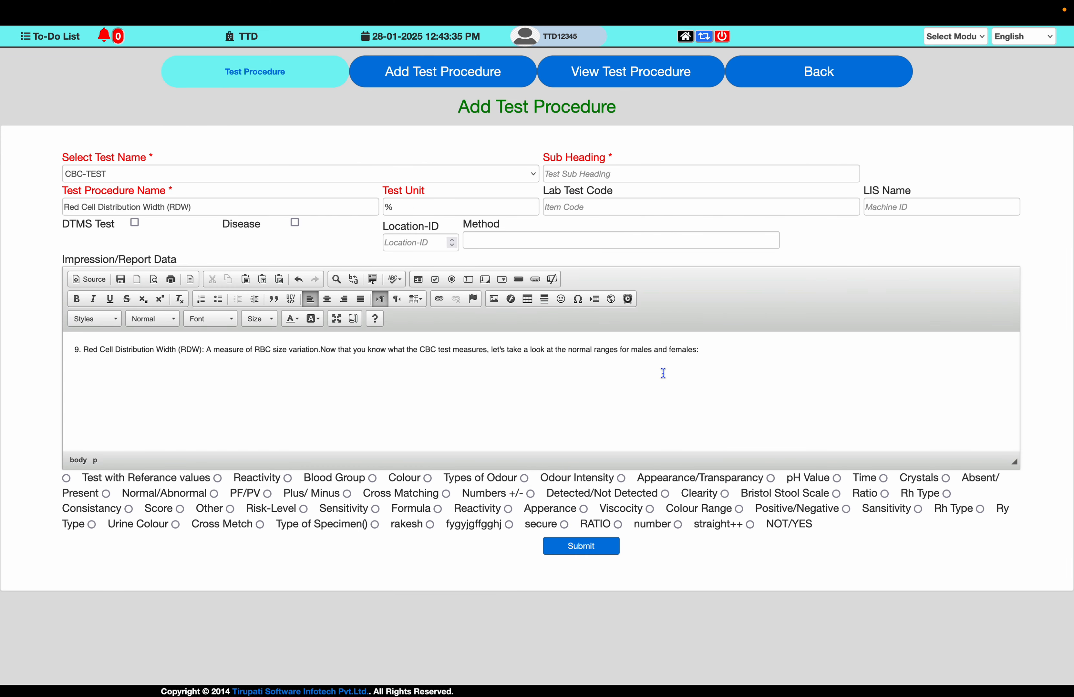
{"action": "key", "text": "ctrl+Left"}
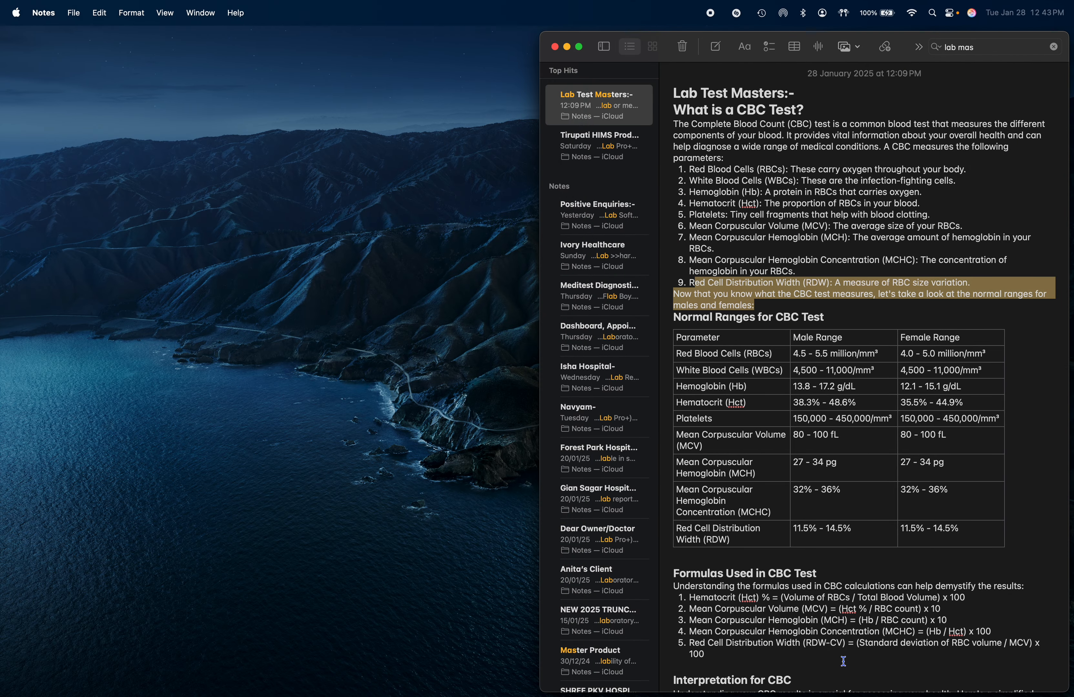
- Copy the note's RDW interpretation line and paste it as a second paragraph in the report data
{"action": "scroll", "coordinate": [843, 662], "scroll_direction": "down", "scroll_amount": 10}
{"action": "left_click_drag", "start_coordinate": [691, 571], "coordinate": [762, 581]}
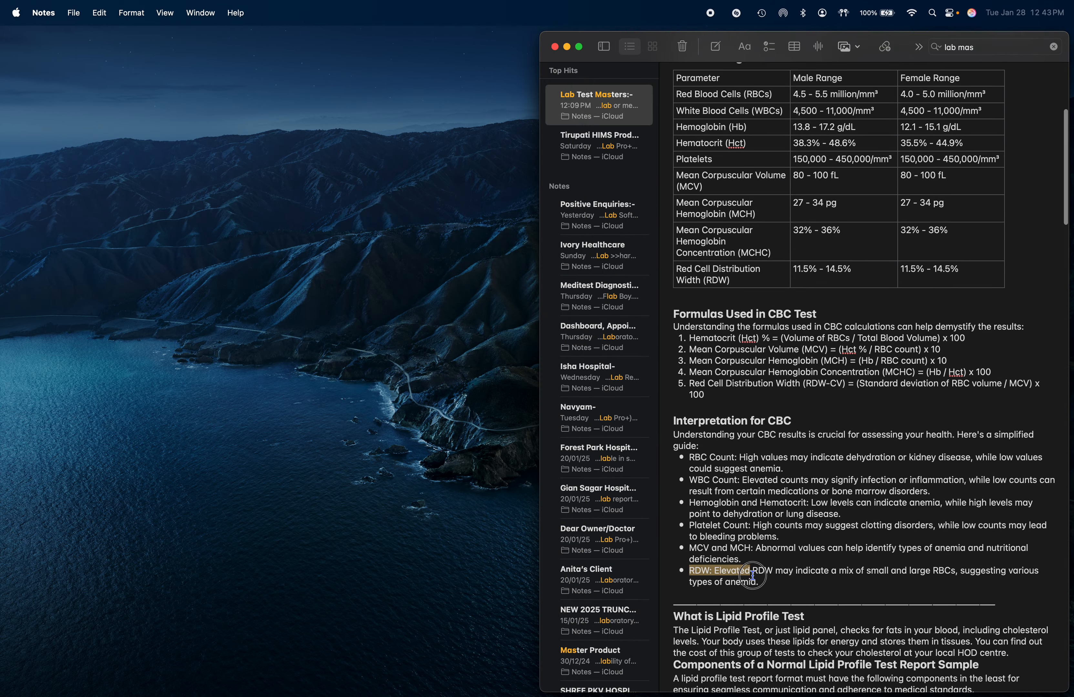
{"action": "key", "text": "super+c"}
{"action": "key", "text": "ctrl+Right"}
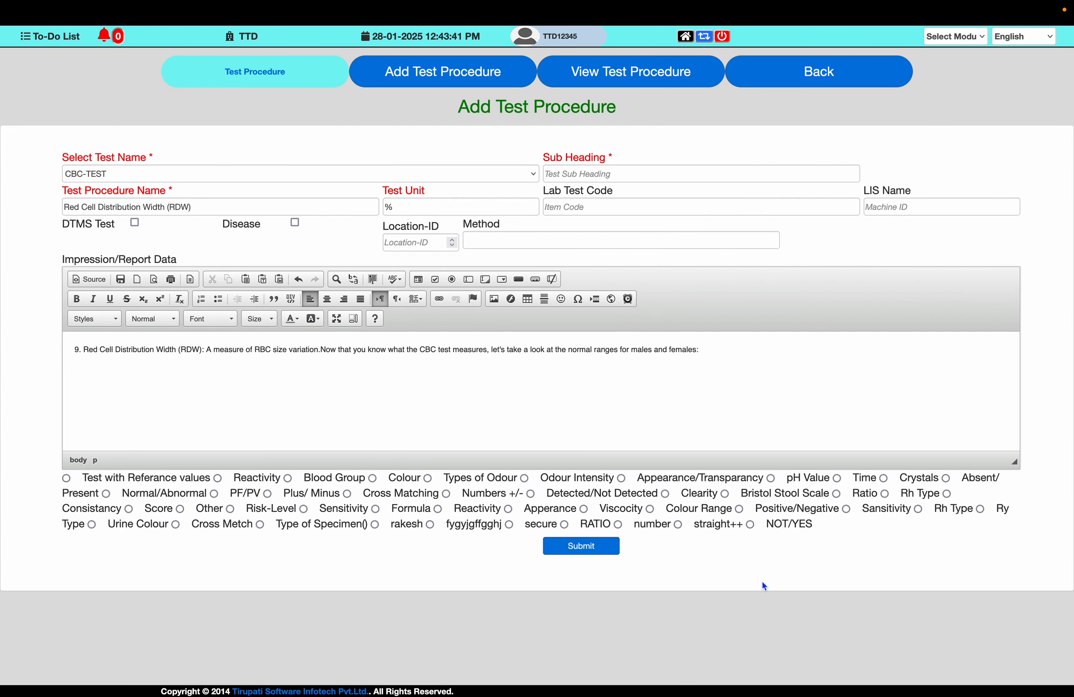
{"action": "key", "text": "super+v"}
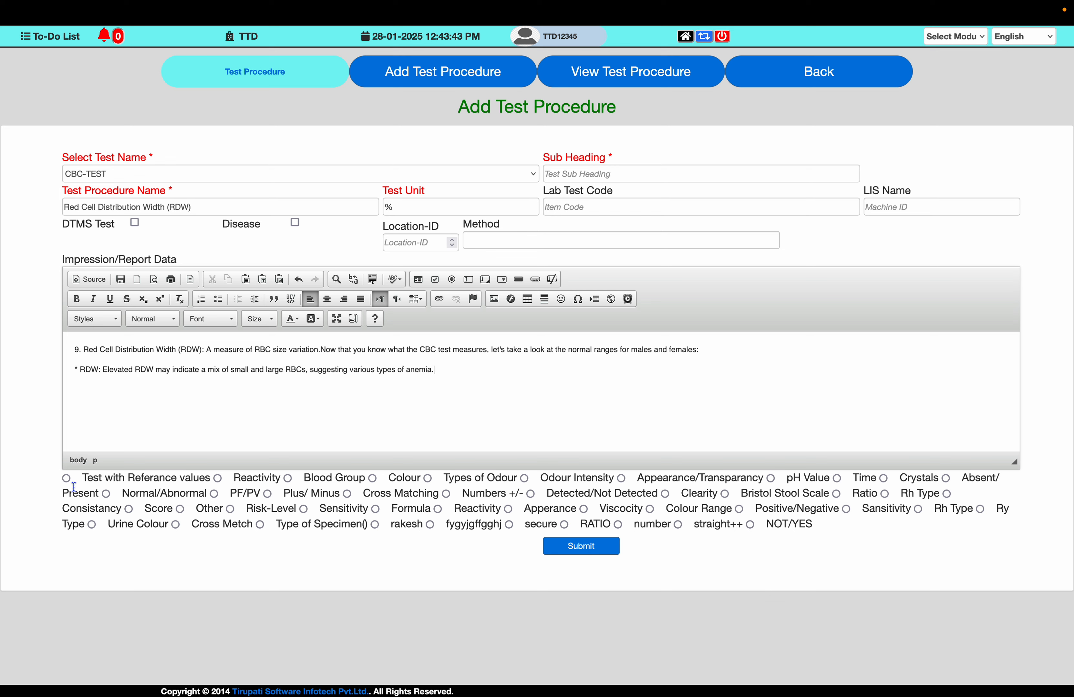
- Choose Test with Referance values and set the first range row's From Range to 11.5, read from the note
{"action": "left_click", "coordinate": [67, 479]}
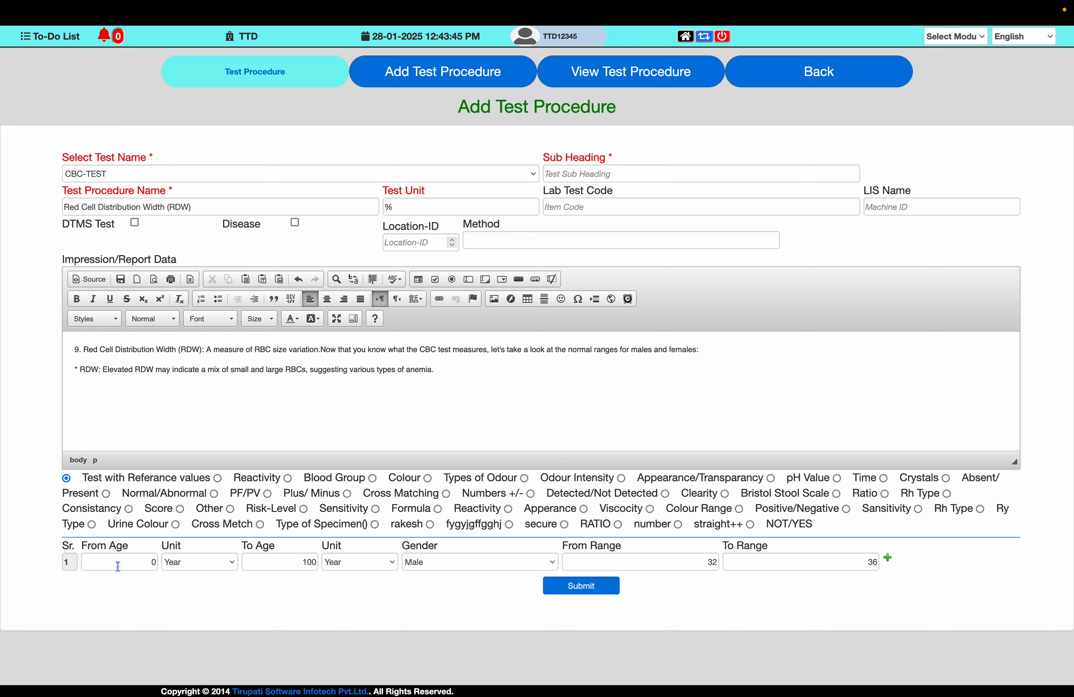
{"action": "left_click", "coordinate": [116, 562]}
{"action": "key", "text": "Tab"}
{"action": "key", "text": "Tab"}
{"action": "key", "text": "Tab"}
{"action": "key", "text": "Tab"}
{"action": "key", "text": "Tab"}
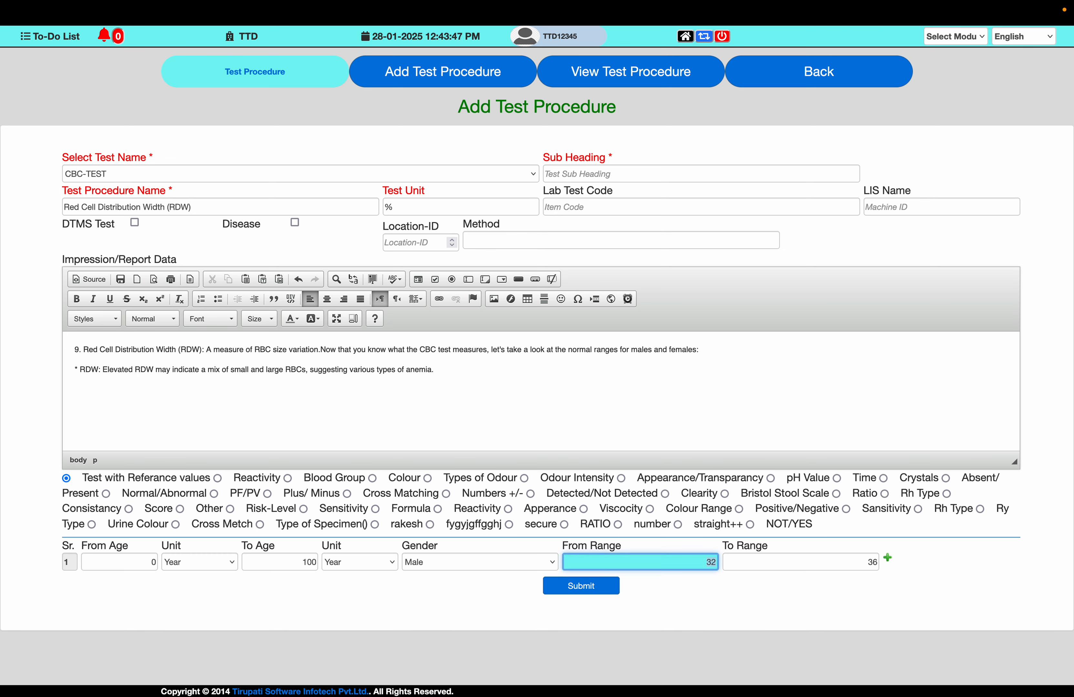
{"action": "key", "text": "ctrl+Left"}
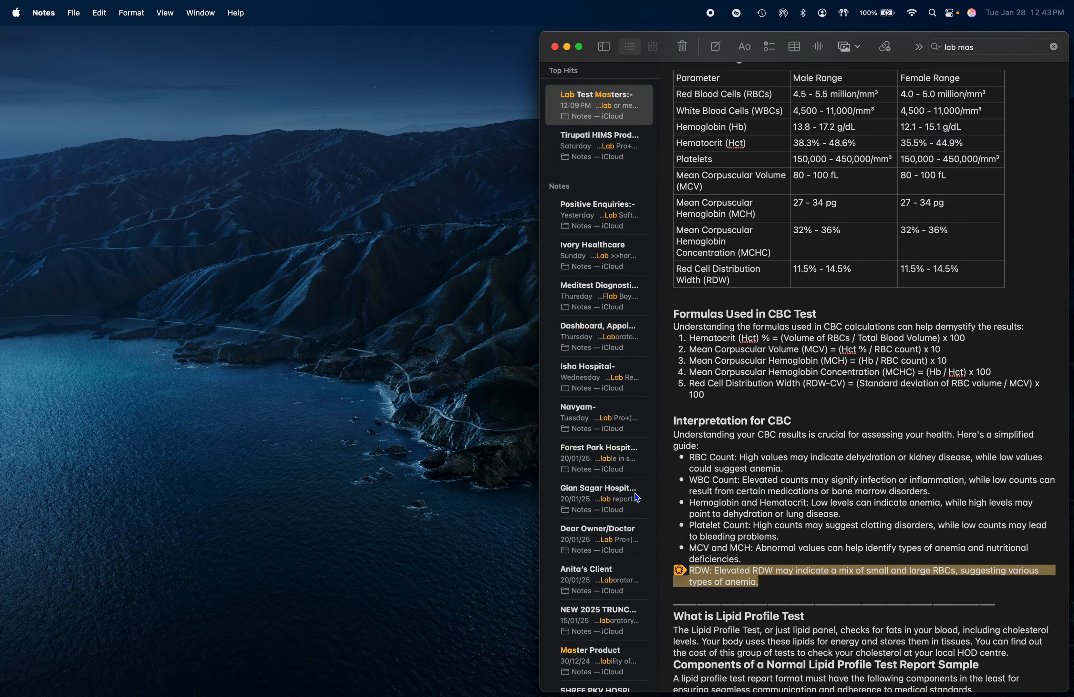
{"action": "key", "text": "ctrl+Right"}
{"action": "type", "text": "11"}
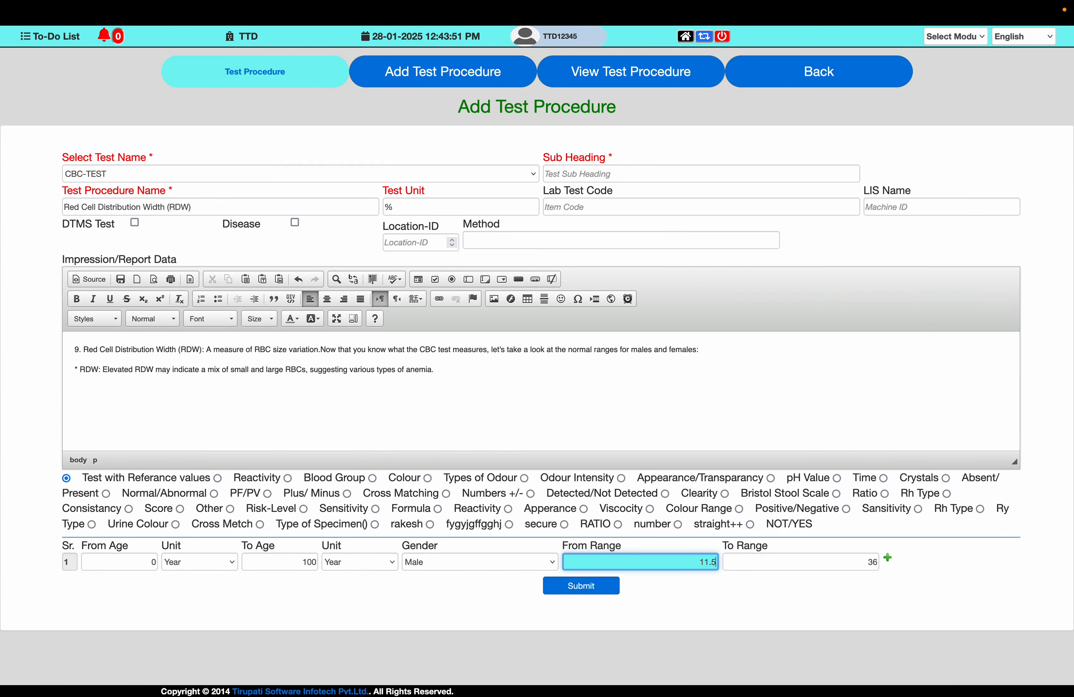
{"action": "type", "text": ".5"}
{"action": "key", "text": "Tab"}
- Set the To Range to 14.5 and submit the Red Cell Distribution Width (RDW) procedure
{"action": "key", "text": "ctrl+Left"}
{"action": "key", "text": "ctrl+Right"}
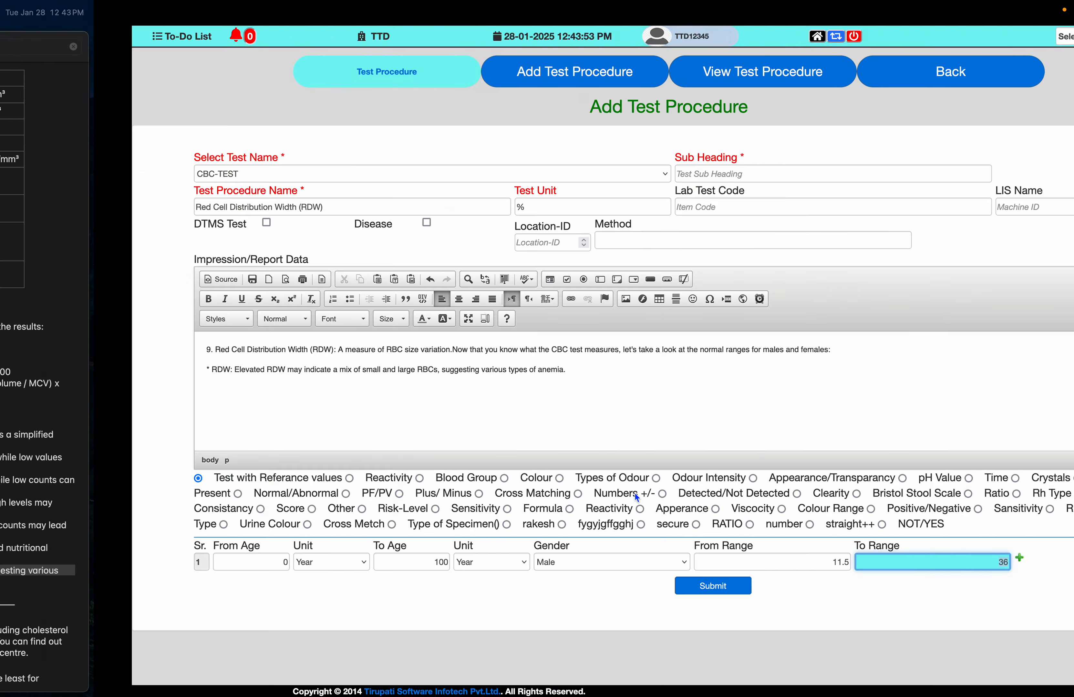
{"action": "type", "text": "14.5"}
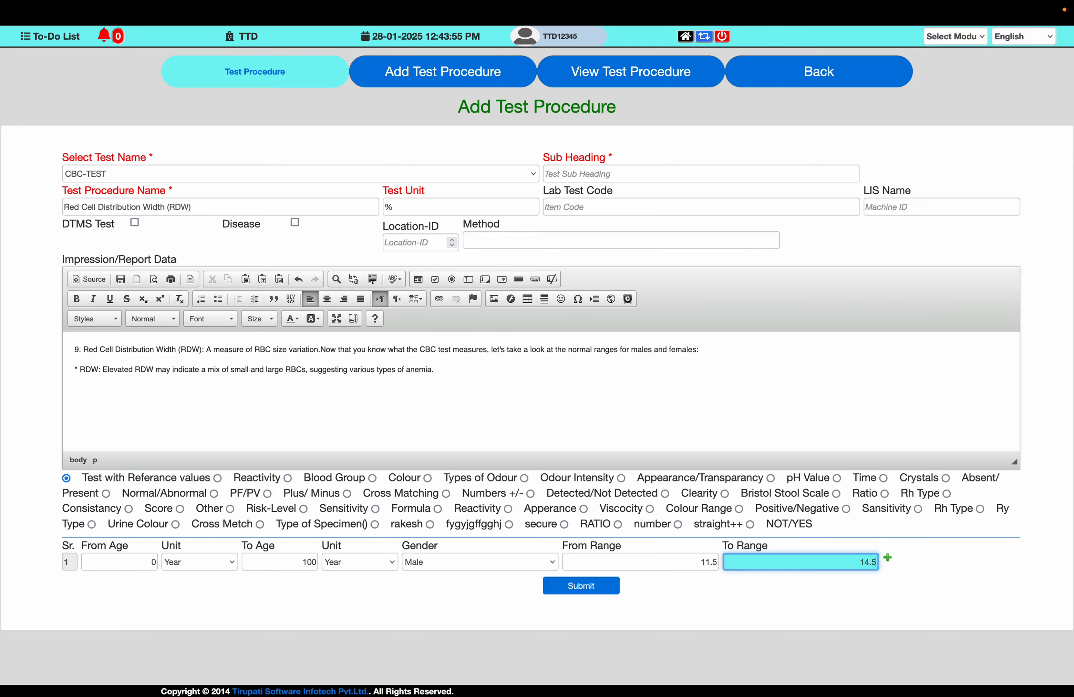
{"action": "key", "text": "ctrl+Left"}
{"action": "key", "text": "ctrl+Right"}
{"action": "left_click", "coordinate": [609, 588]}
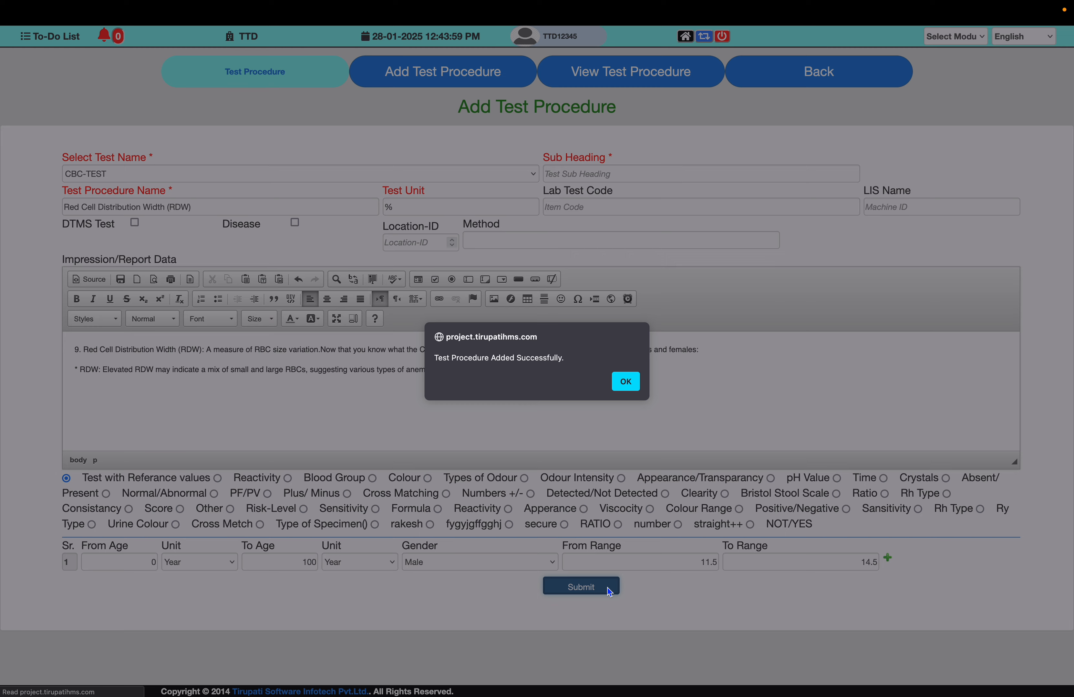
{"action": "left_click", "coordinate": [626, 384]}
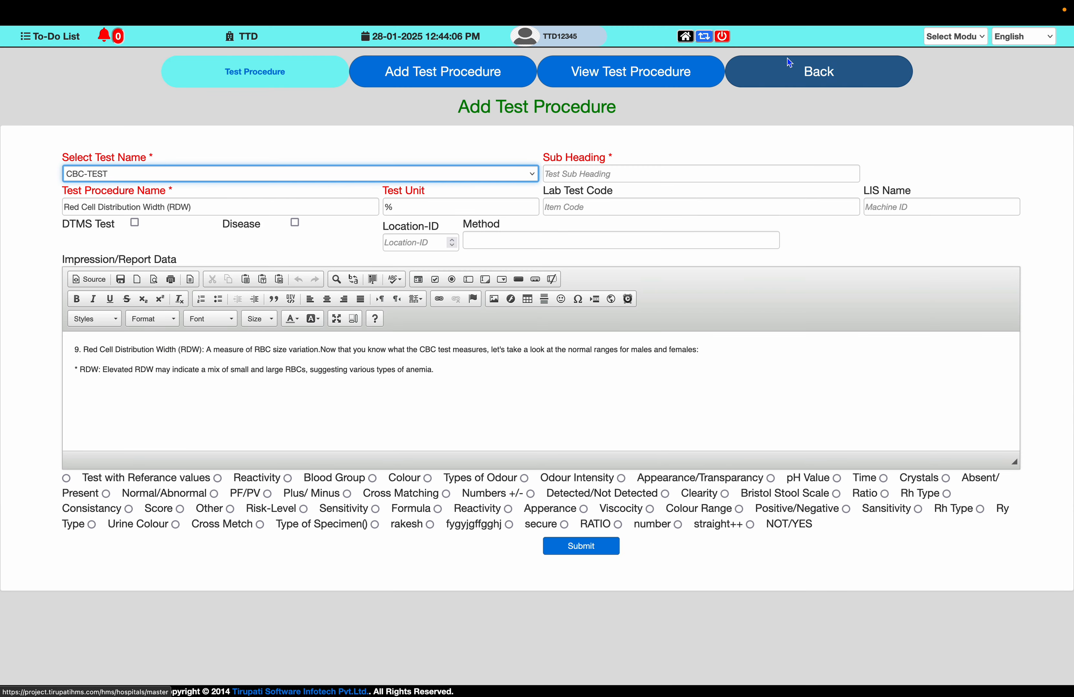
- Open the CBC-TEST procedure list from the lab tests page and sort it by procedure ID
{"action": "left_click", "coordinate": [801, 84]}
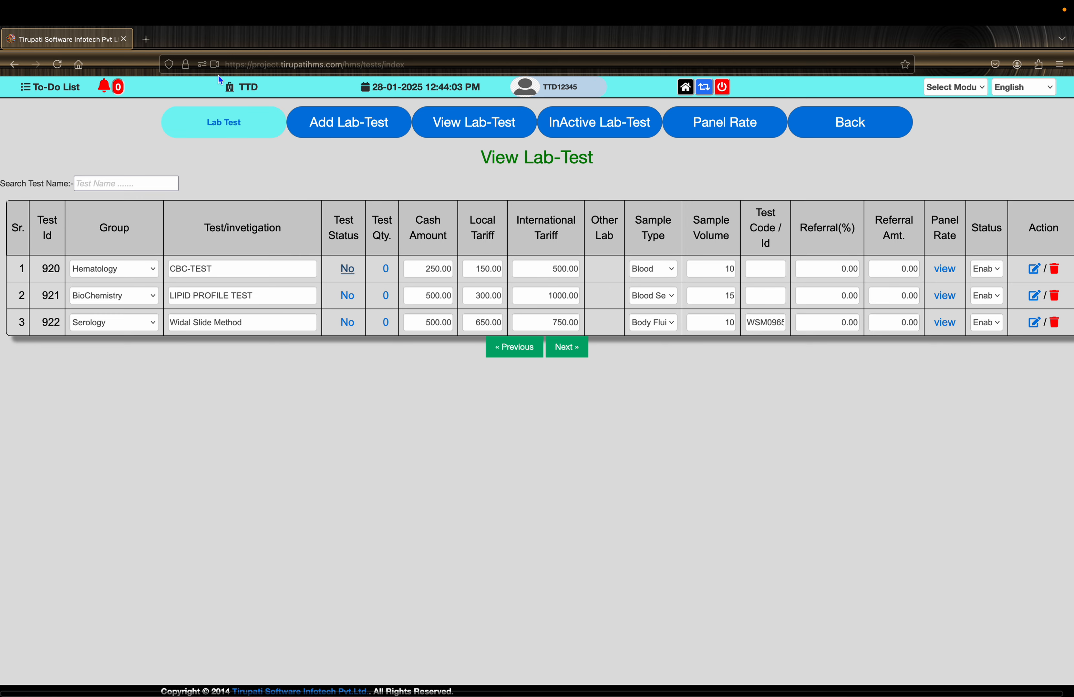
{"action": "left_click", "coordinate": [57, 64]}
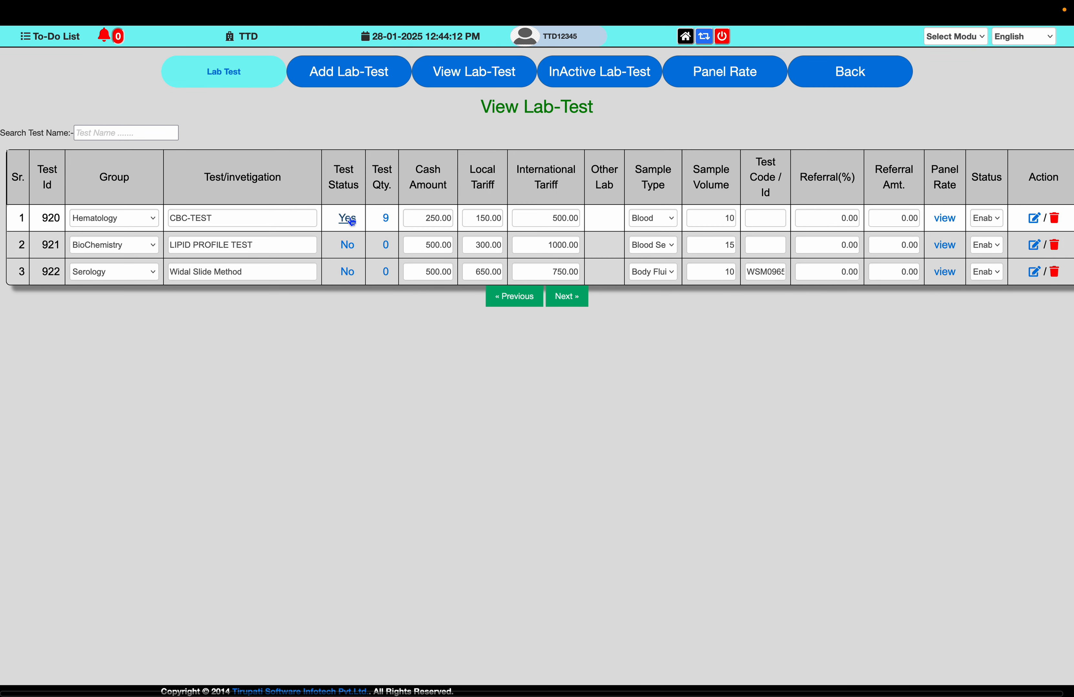
{"action": "left_click", "coordinate": [386, 218]}
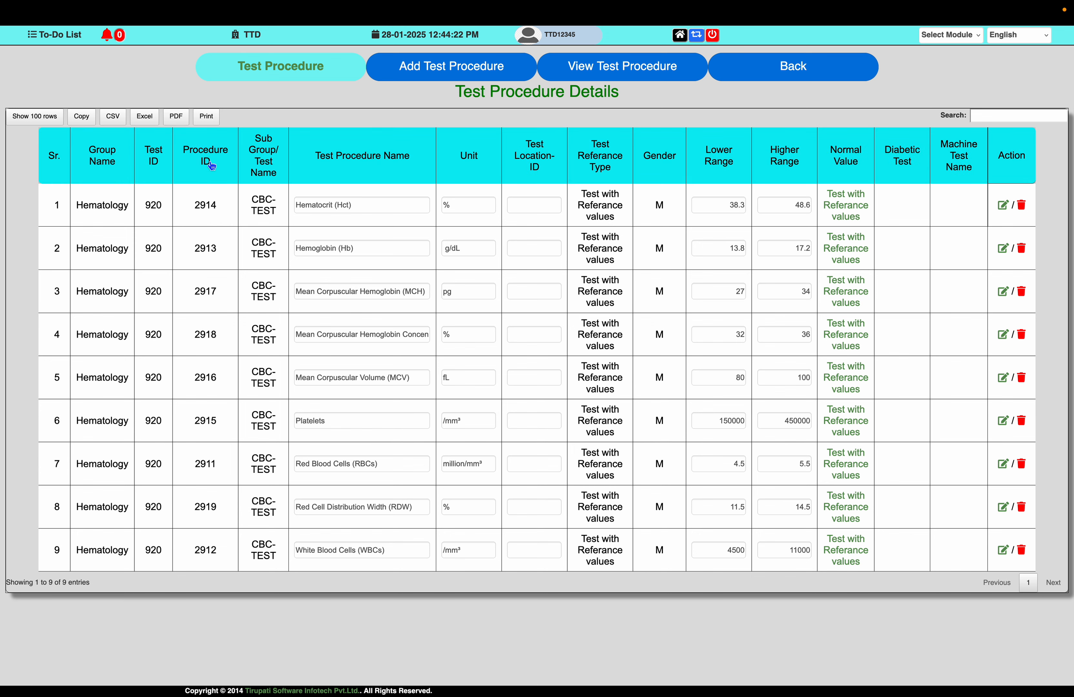
{"action": "left_click", "coordinate": [211, 165]}
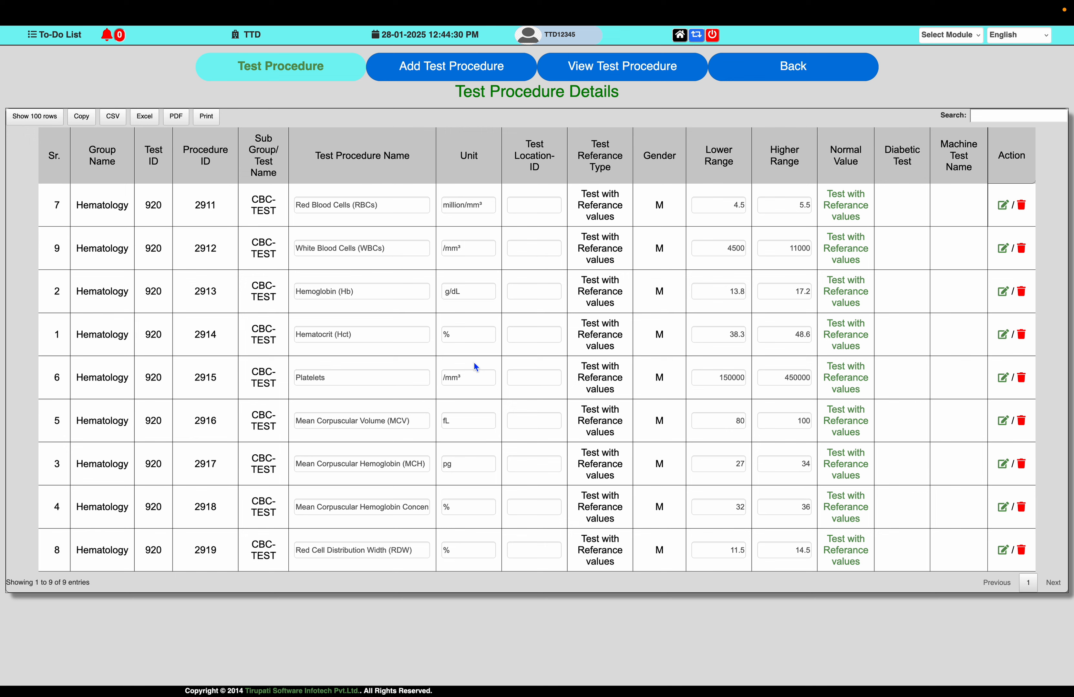
- Return to the master list and open the Lab Test Formula page by searching for "formul"
{"action": "left_click", "coordinate": [805, 73]}
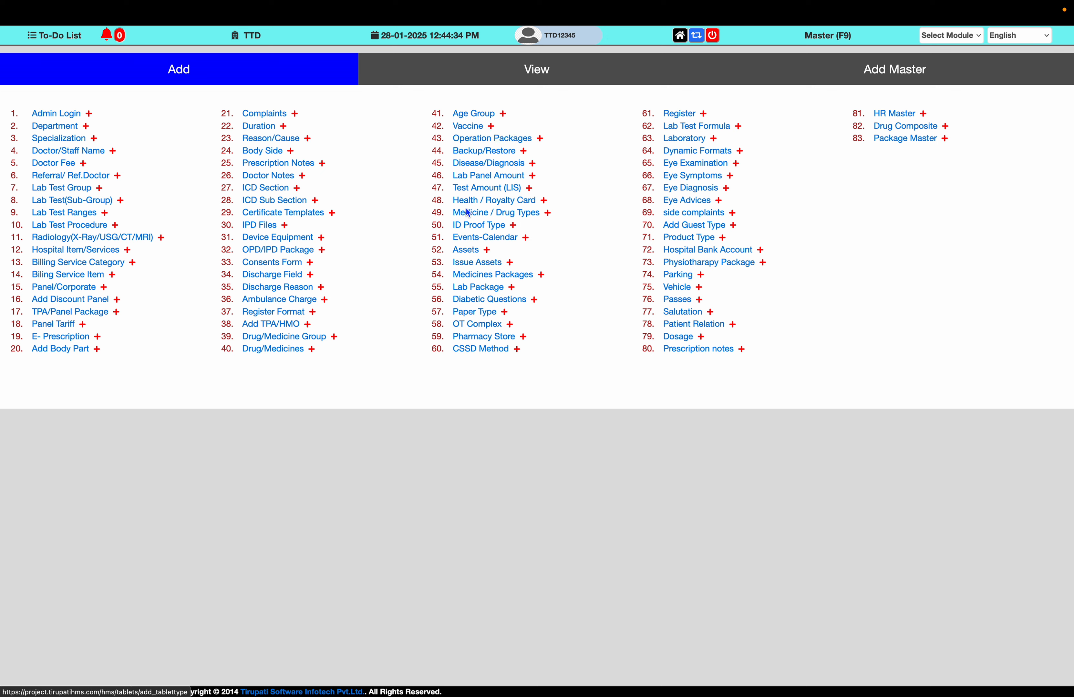
{"action": "key", "text": "super+f"}
{"action": "type", "text": "f"}
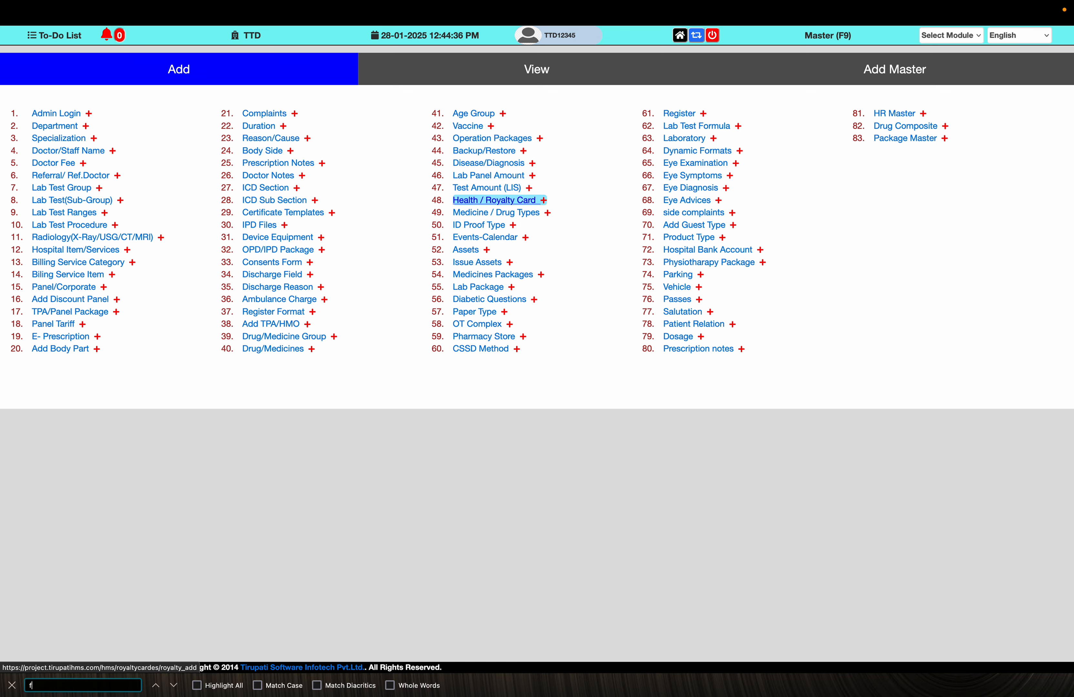
{"action": "type", "text": "ormul"}
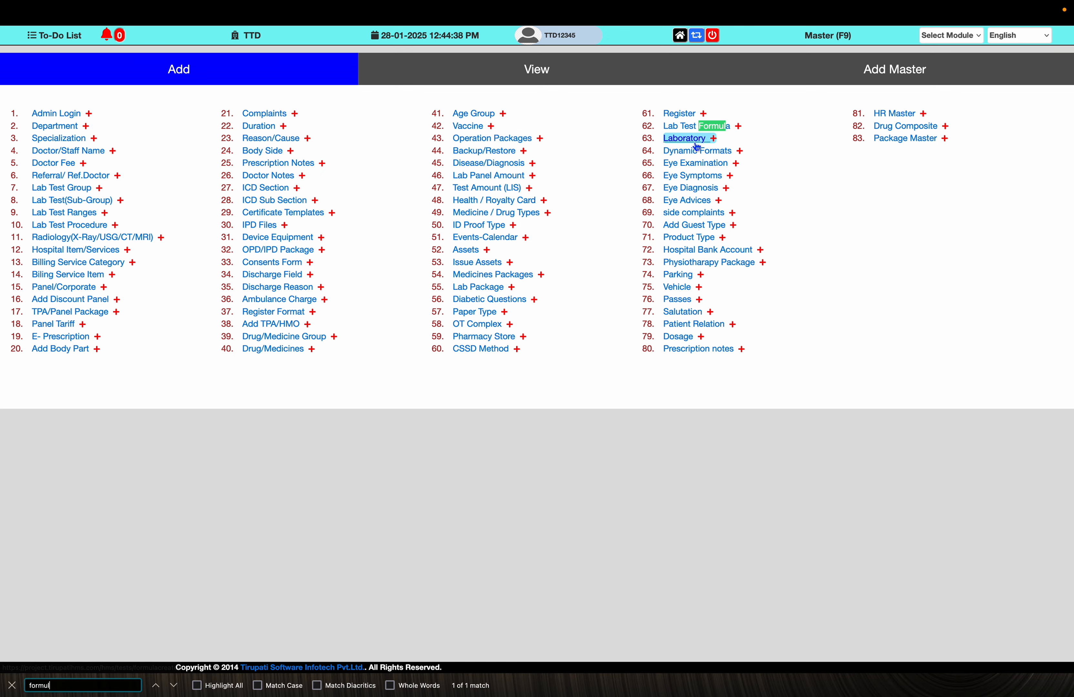
{"action": "left_click", "coordinate": [699, 126]}
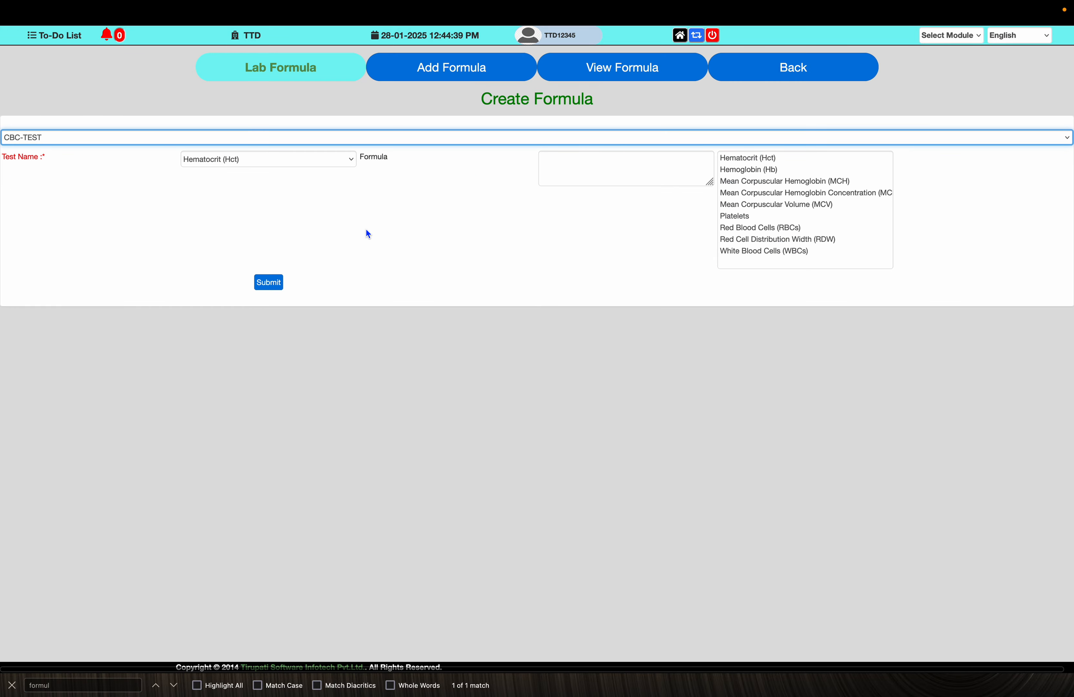
- Check the CBC-TEST test selection and review the note's Hematocrit formula
{"action": "key", "text": "super+Tab"}
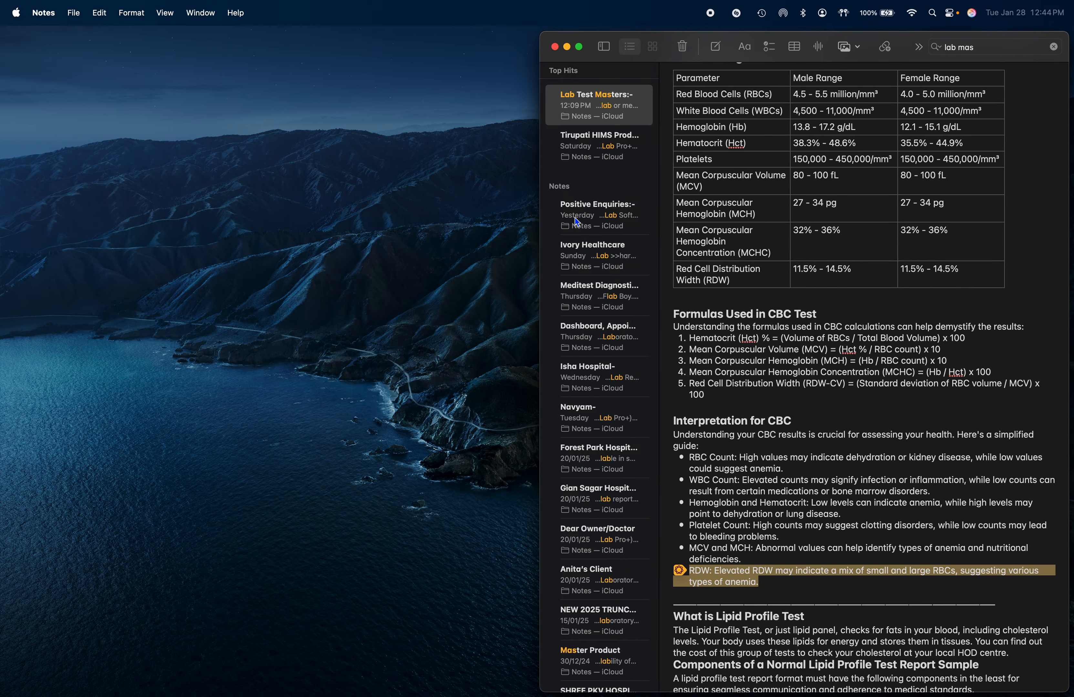
{"action": "key", "text": "super+Tab"}
{"action": "left_click", "coordinate": [253, 138]}
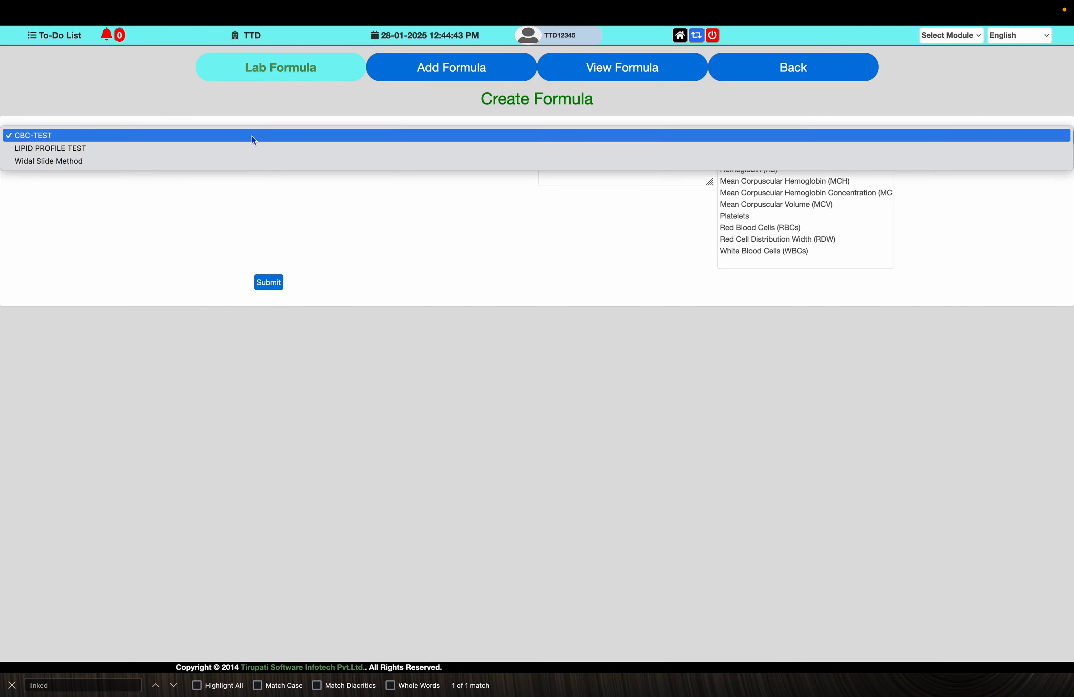
{"action": "left_click", "coordinate": [252, 136]}
{"action": "key", "text": "super+Tab"}
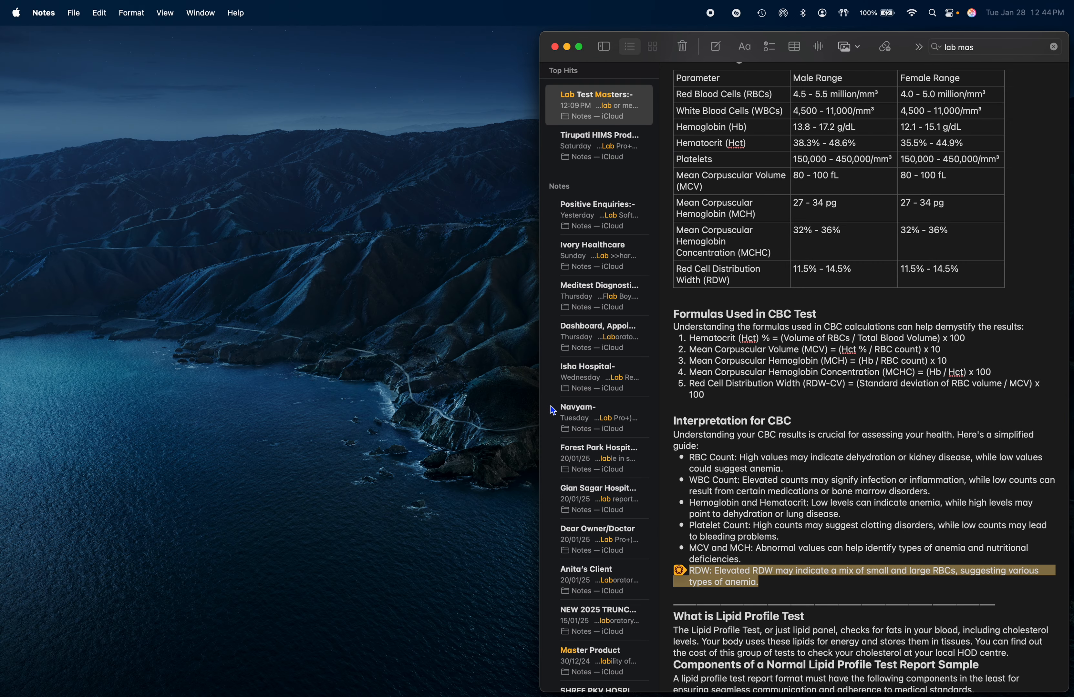
{"action": "left_click", "coordinate": [760, 444]}
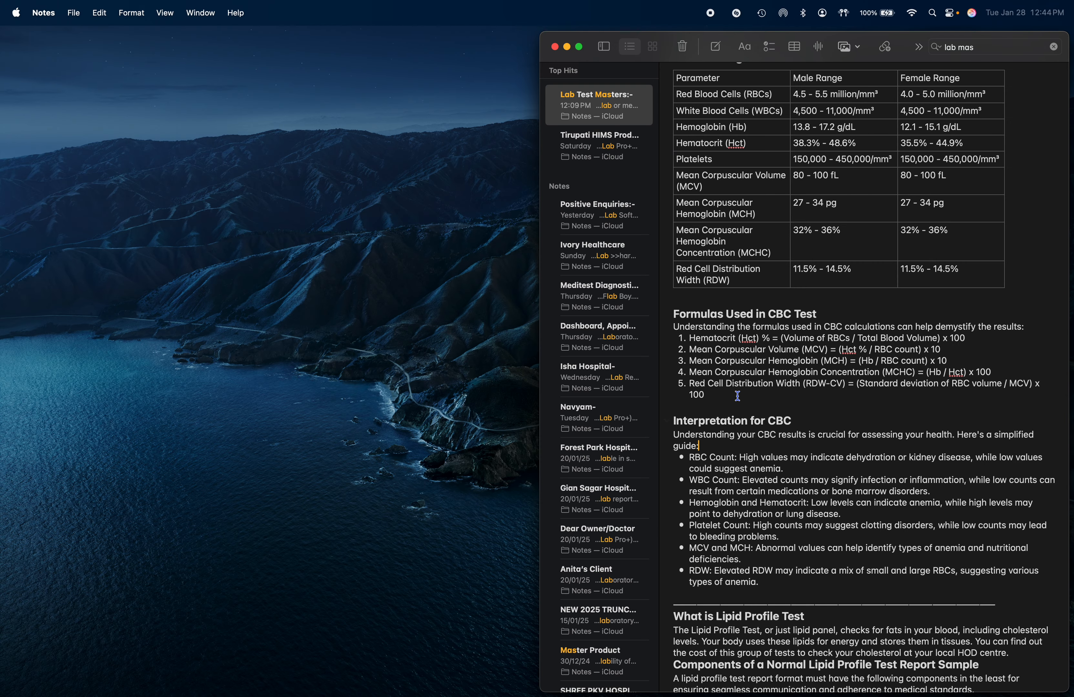
{"action": "triple_click", "coordinate": [729, 338]}
{"action": "left_click", "coordinate": [851, 341]}
{"action": "double_click", "coordinate": [836, 340]}
{"action": "double_click", "coordinate": [911, 340]}
{"action": "key", "text": "super+Tab"}
- Keep Hematocrit (Hct) as the test name and build the formula Red Blood Cells (RBCs) / White Blood Cells (WBCs)
{"action": "left_click", "coordinate": [308, 161]}
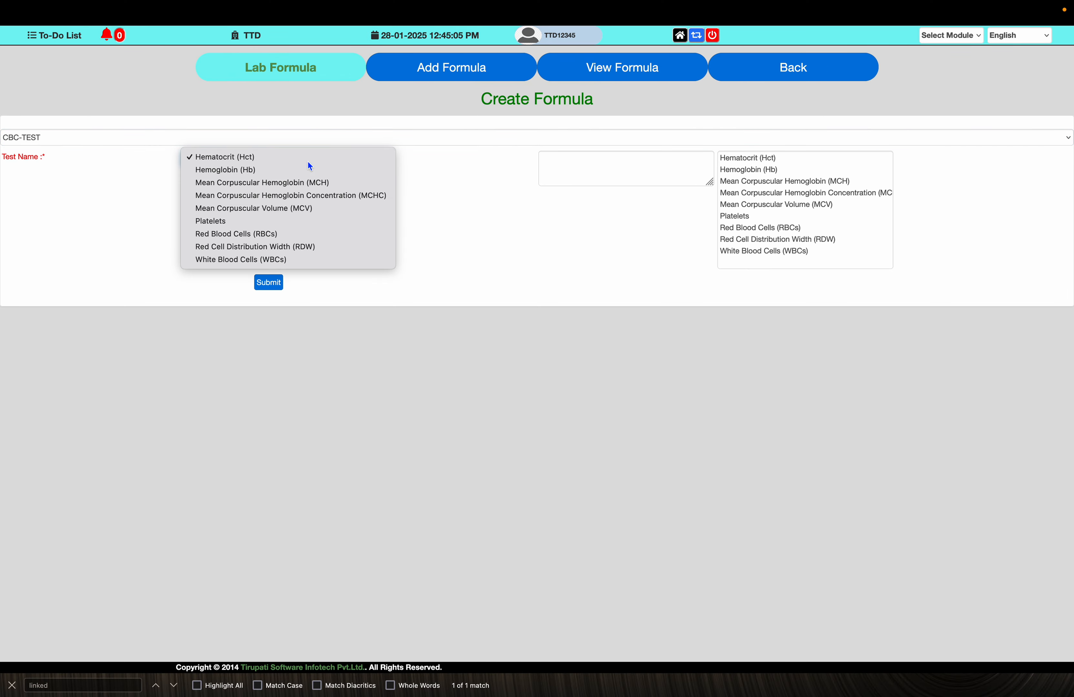
{"action": "left_click", "coordinate": [307, 163]}
{"action": "left_click", "coordinate": [614, 160]}
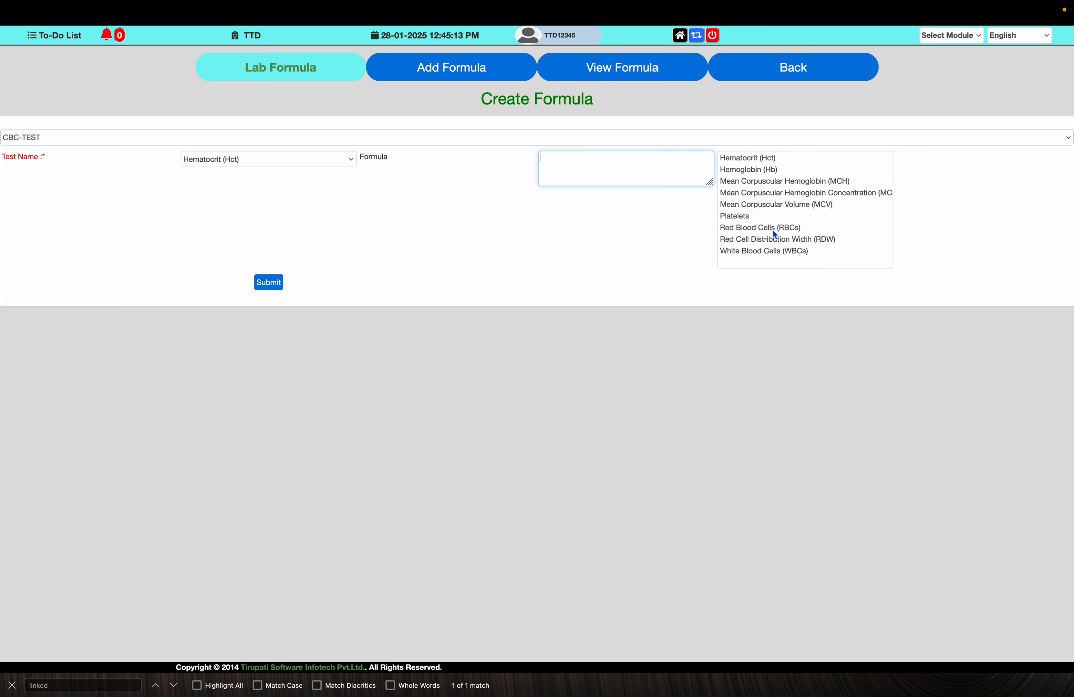
{"action": "double_click", "coordinate": [752, 227]}
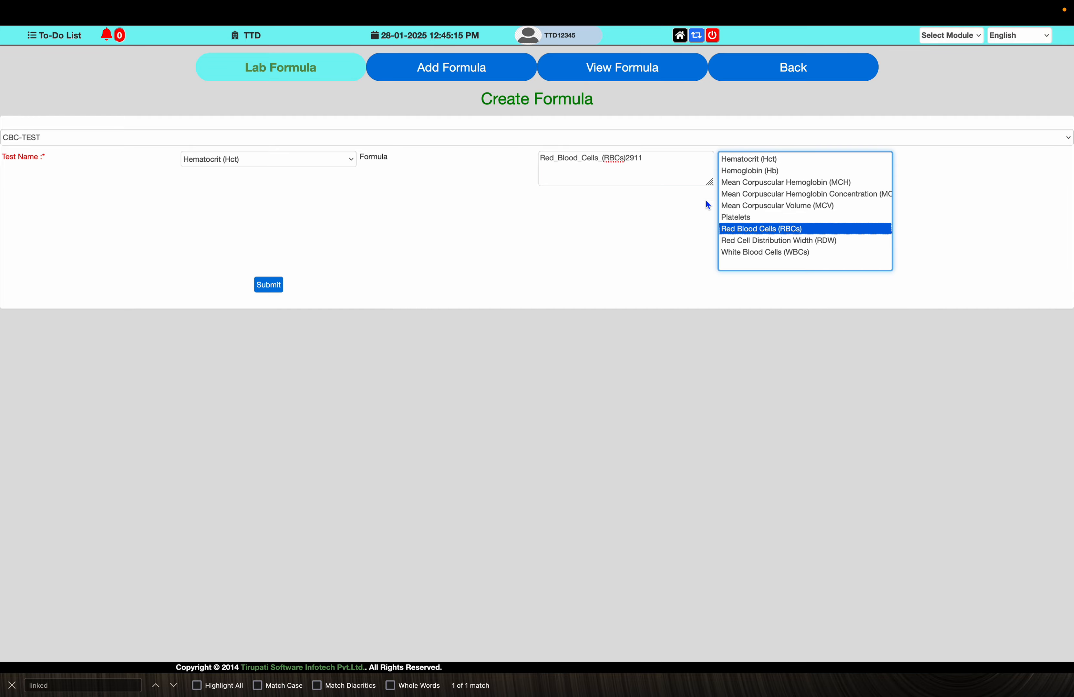
{"action": "key", "text": "super+Tab"}
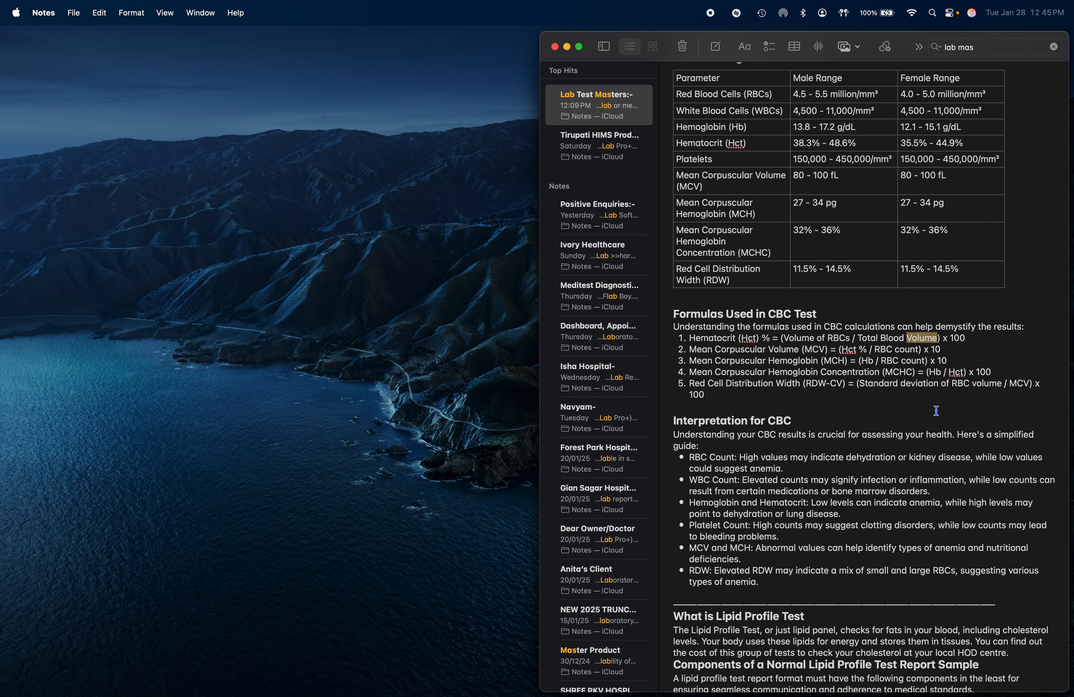
{"action": "key", "text": "super+Tab"}
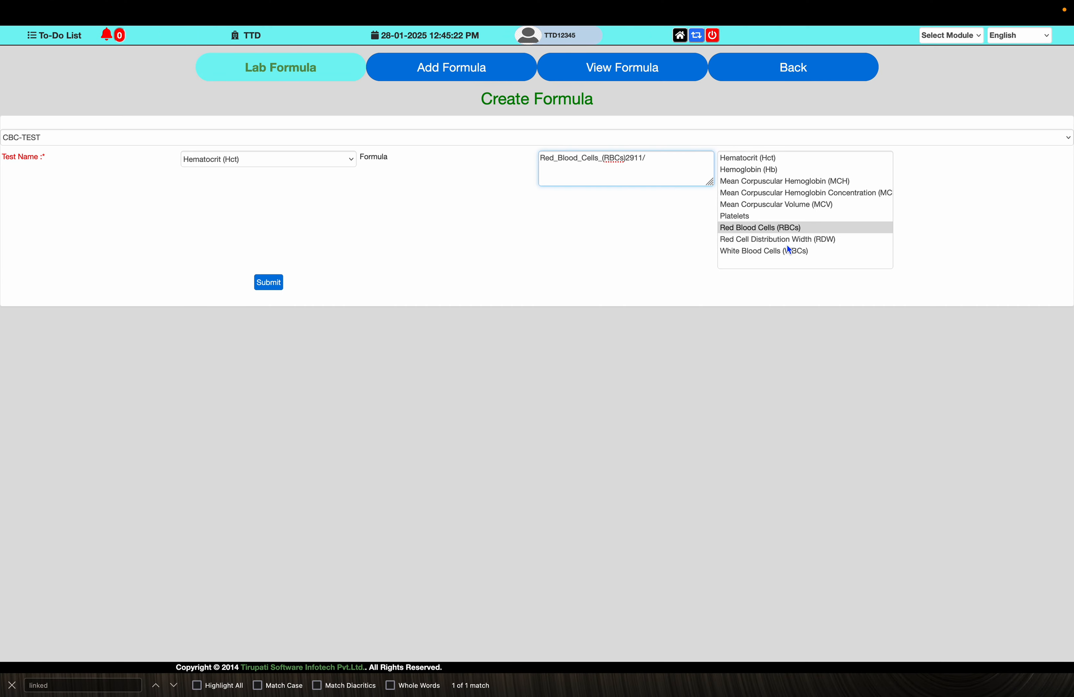
{"action": "double_click", "coordinate": [777, 251]}
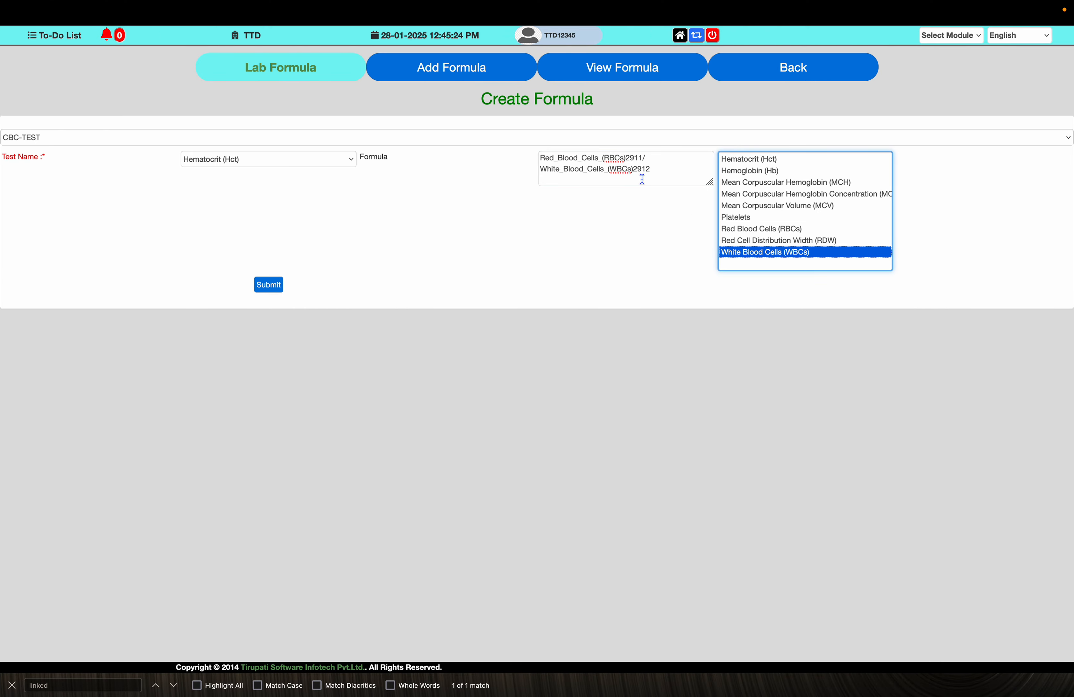
- Wrap the formula in parentheses, append *100, and submit the Hematocrit formula
{"action": "left_click", "coordinate": [540, 159]}
{"action": "type", "text": "("}
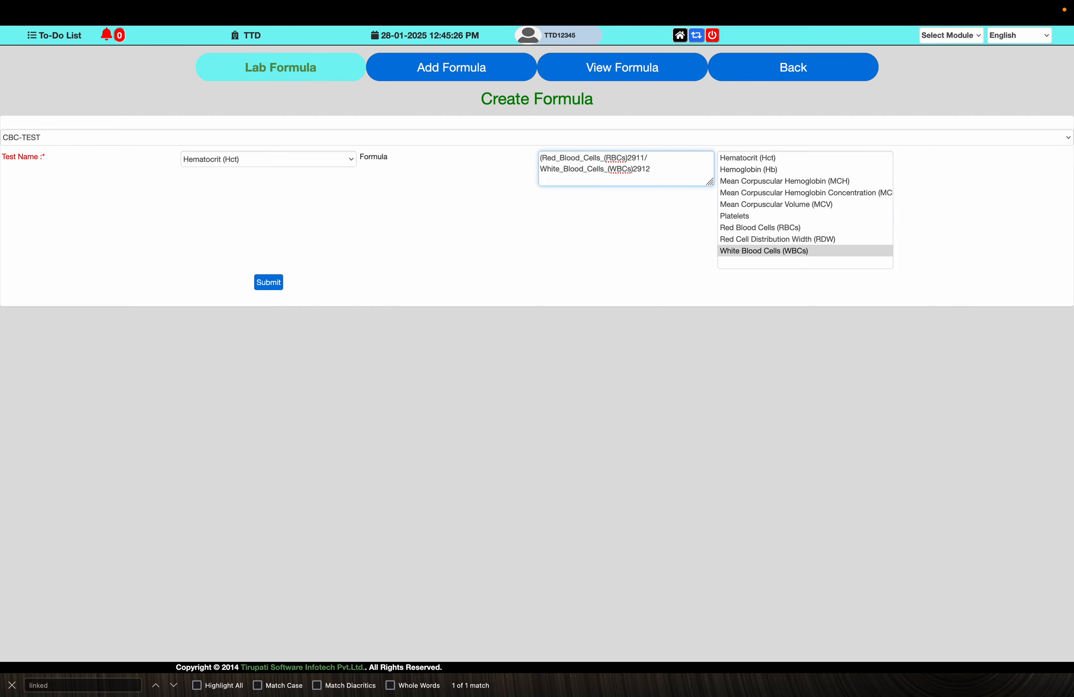
{"action": "left_click", "coordinate": [651, 171]}
{"action": "type", "text": ")"}
{"action": "key", "text": "ctrl+Left"}
{"action": "key", "text": "ctrl+Right"}
{"action": "type", "text": "*100"}
{"action": "left_click", "coordinate": [269, 283]}
{"action": "key", "text": "Return"}
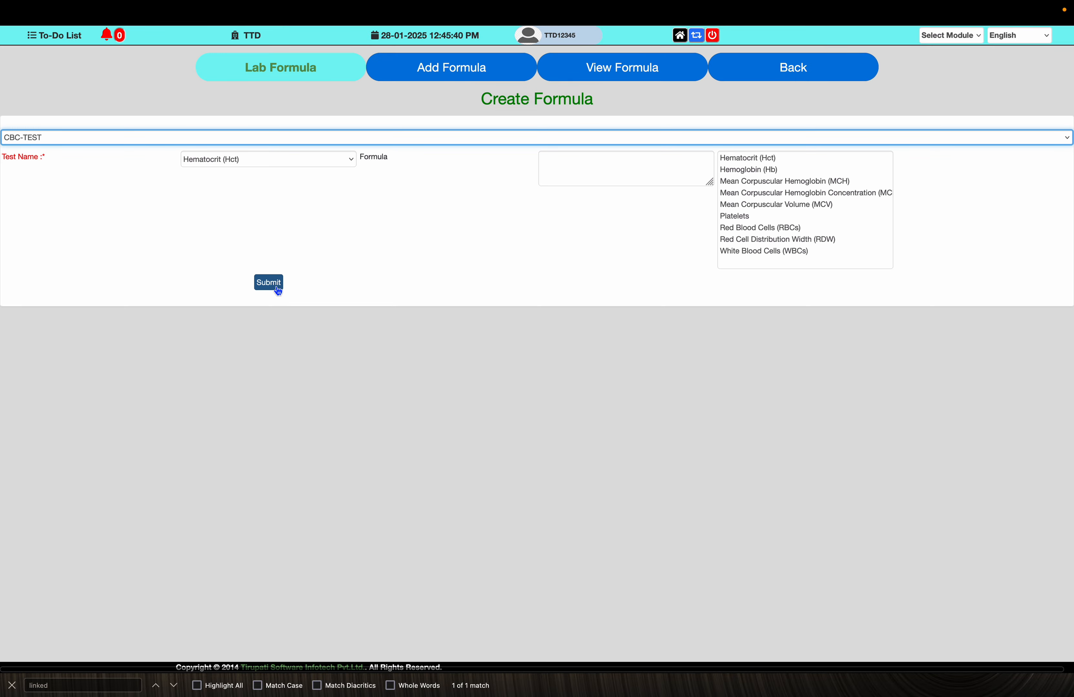
- Review the note's Mean Corpuscular Volume formula
{"action": "key", "text": "super+Tab"}
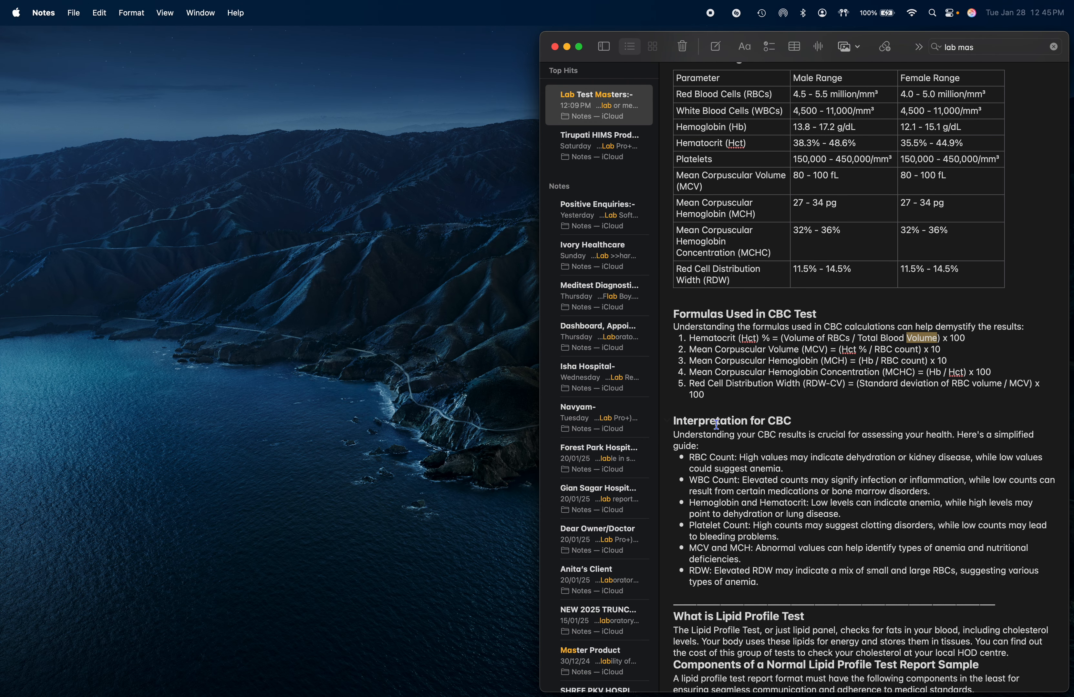
{"action": "double_click", "coordinate": [754, 350]}
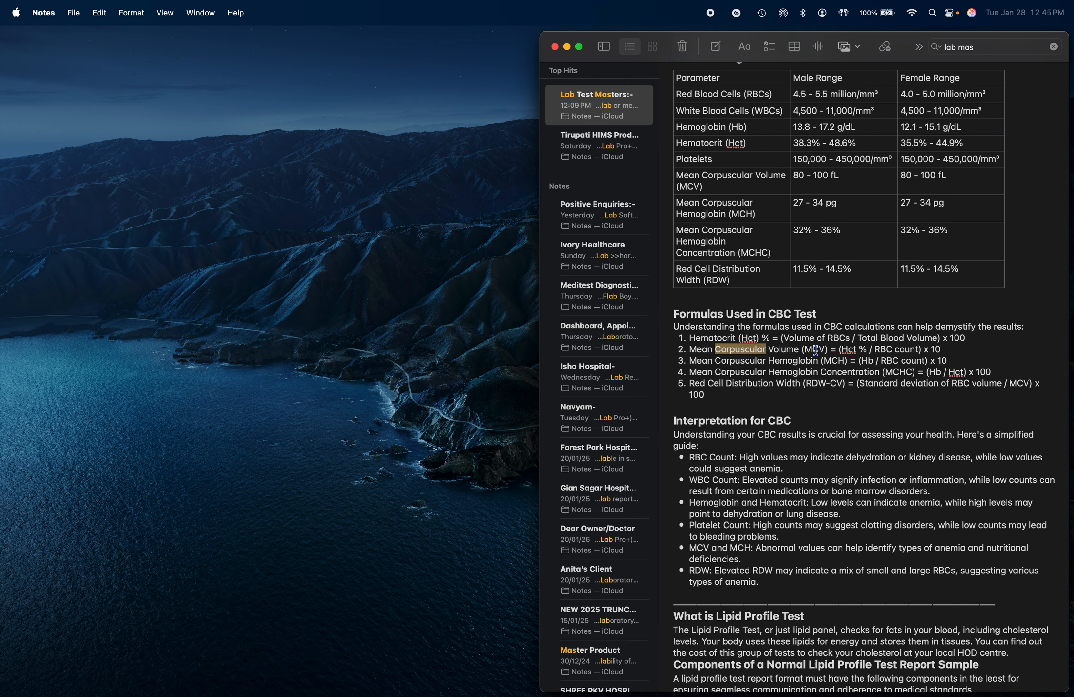
{"action": "left_click", "coordinate": [817, 350]}
{"action": "key", "text": "ctrl+Right"}
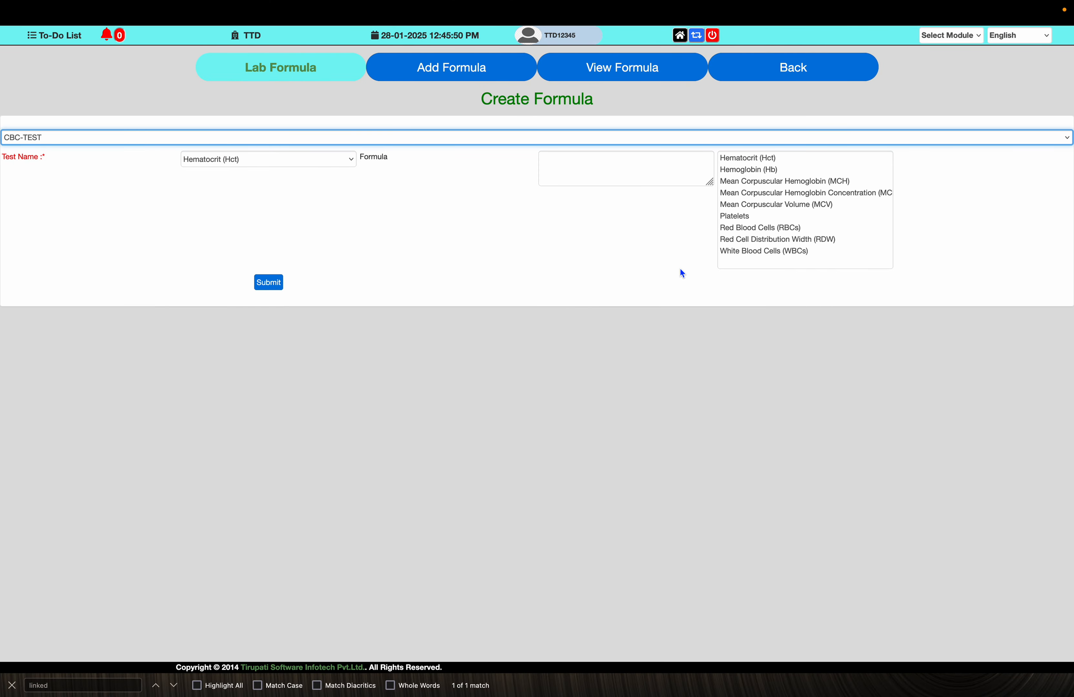
- Choose Mean Corpuscular Volume (MCV) as the test name and begin its formula with an opening parenthesis
{"action": "key", "text": "ctrl+Left"}
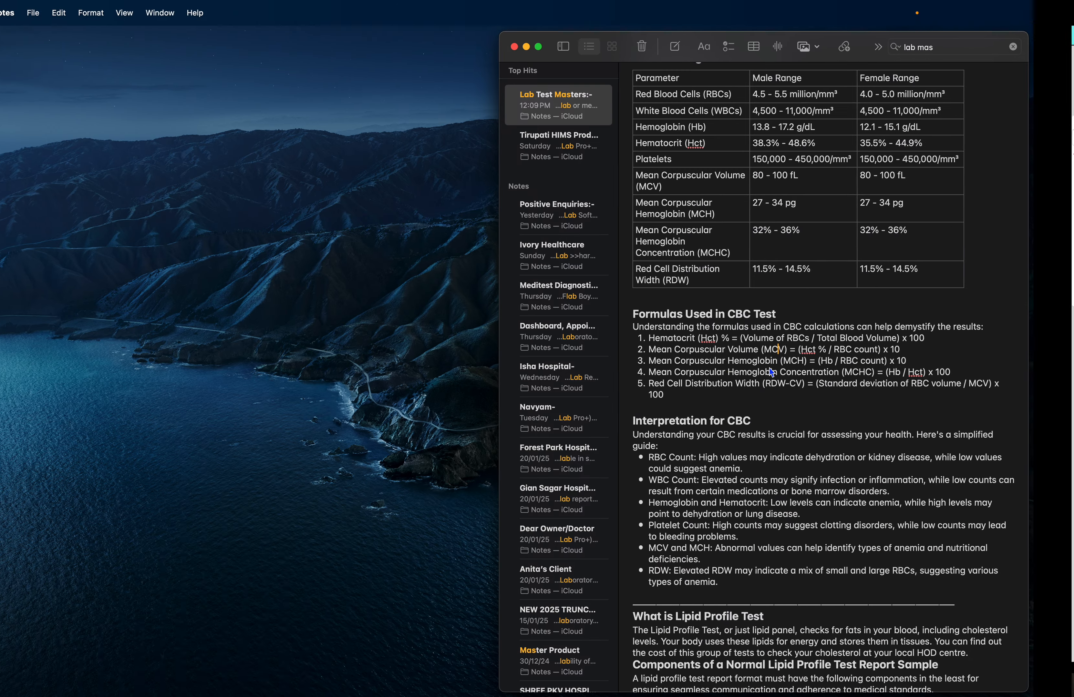
{"action": "key", "text": "ctrl+Right"}
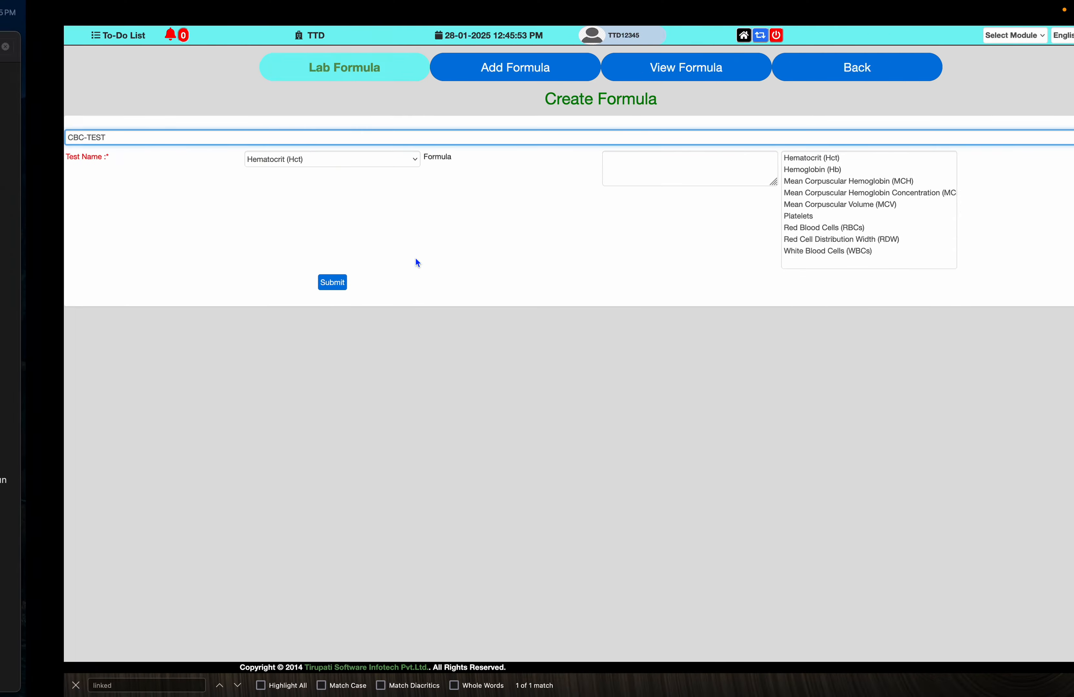
{"action": "left_click", "coordinate": [322, 159]}
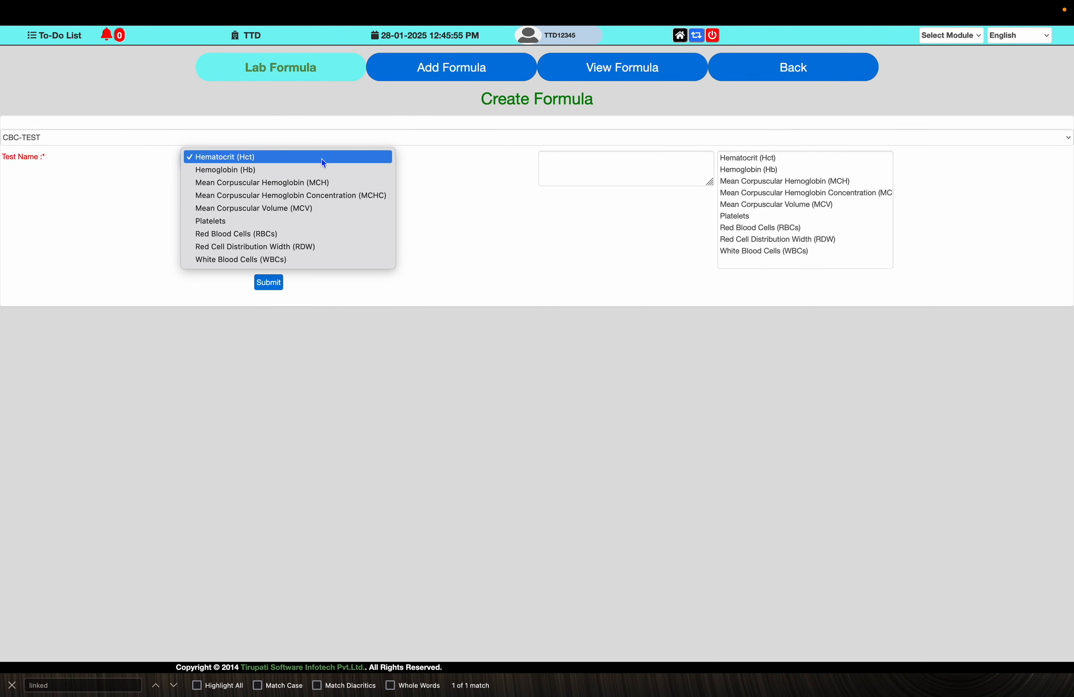
{"action": "left_click", "coordinate": [318, 209]}
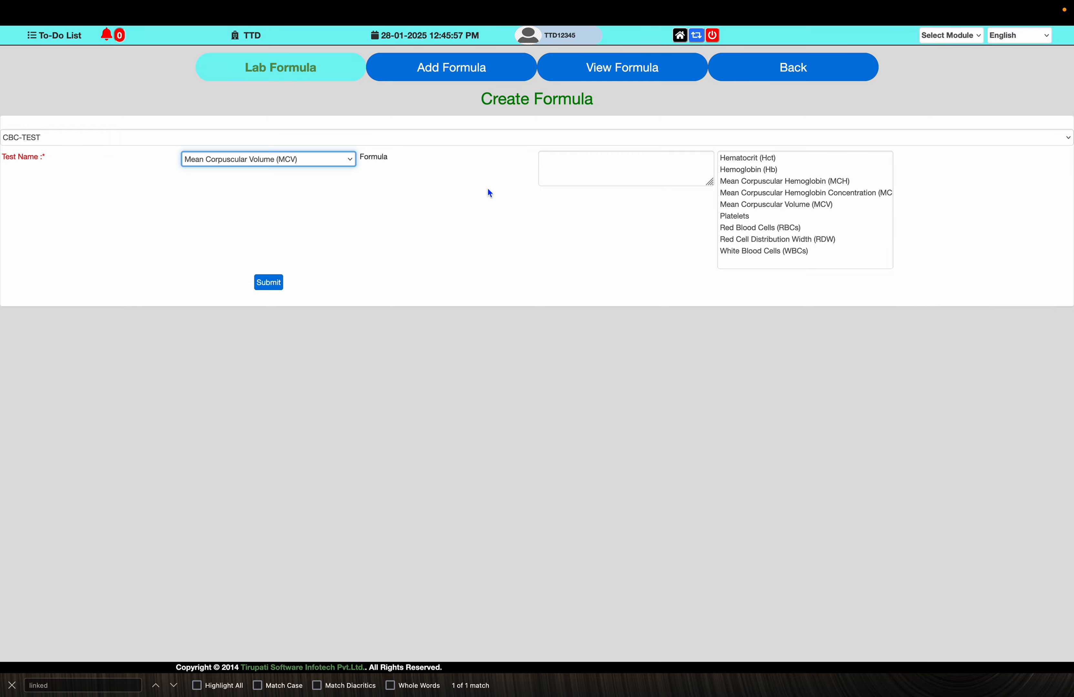
{"action": "left_click", "coordinate": [560, 160]}
{"action": "type", "text": "("}
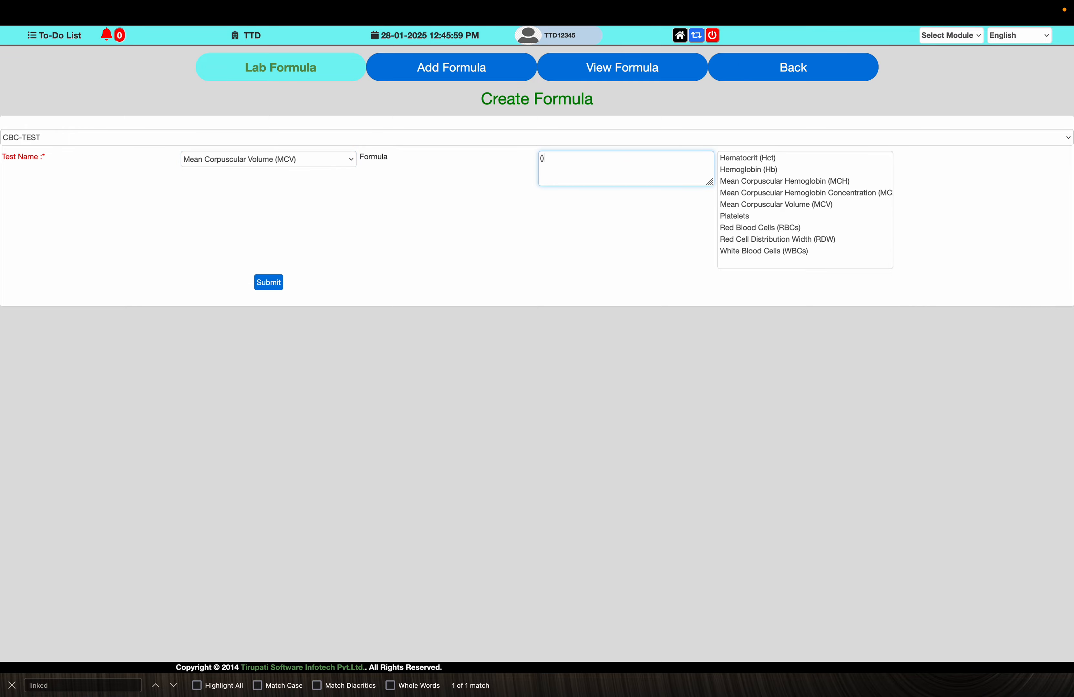
- Check the note's MCV formula, Hct % / RBC count x 10, against the formula being entered
{"action": "key", "text": "ctrl+Left"}
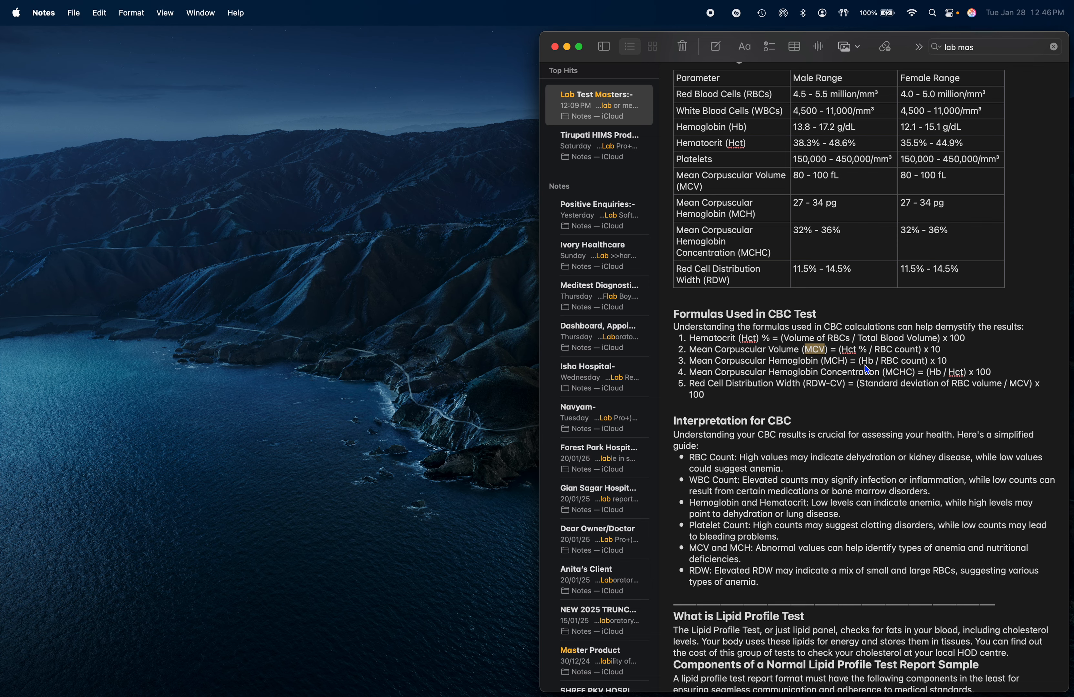
{"action": "key", "text": "ctrl+Right"}
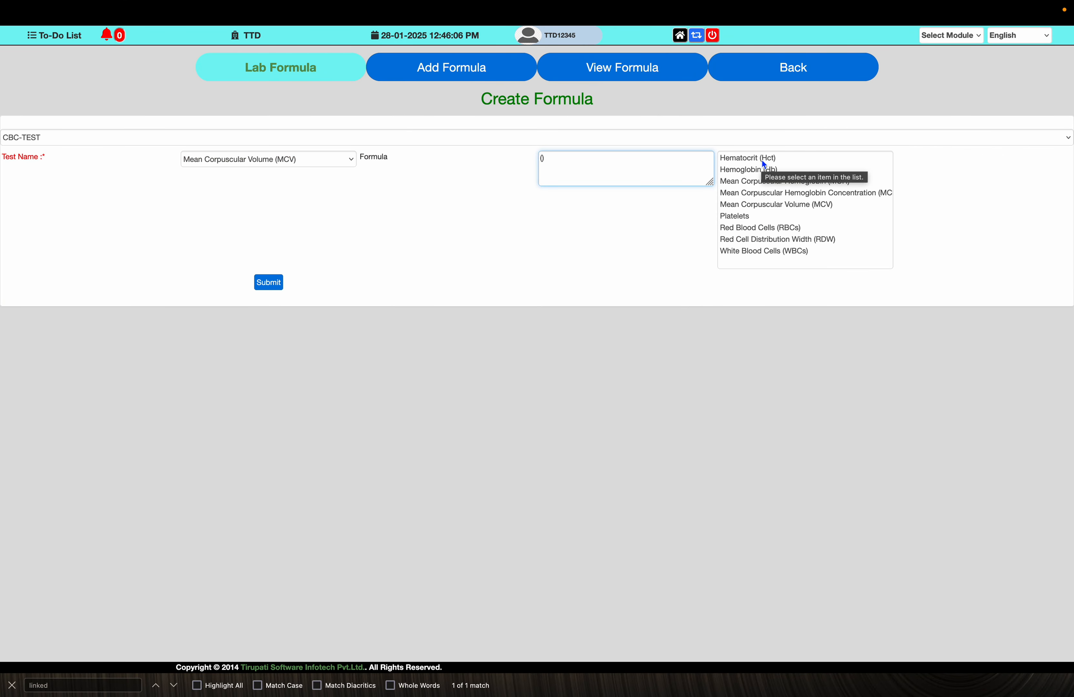
{"action": "key", "text": "ctrl+Left"}
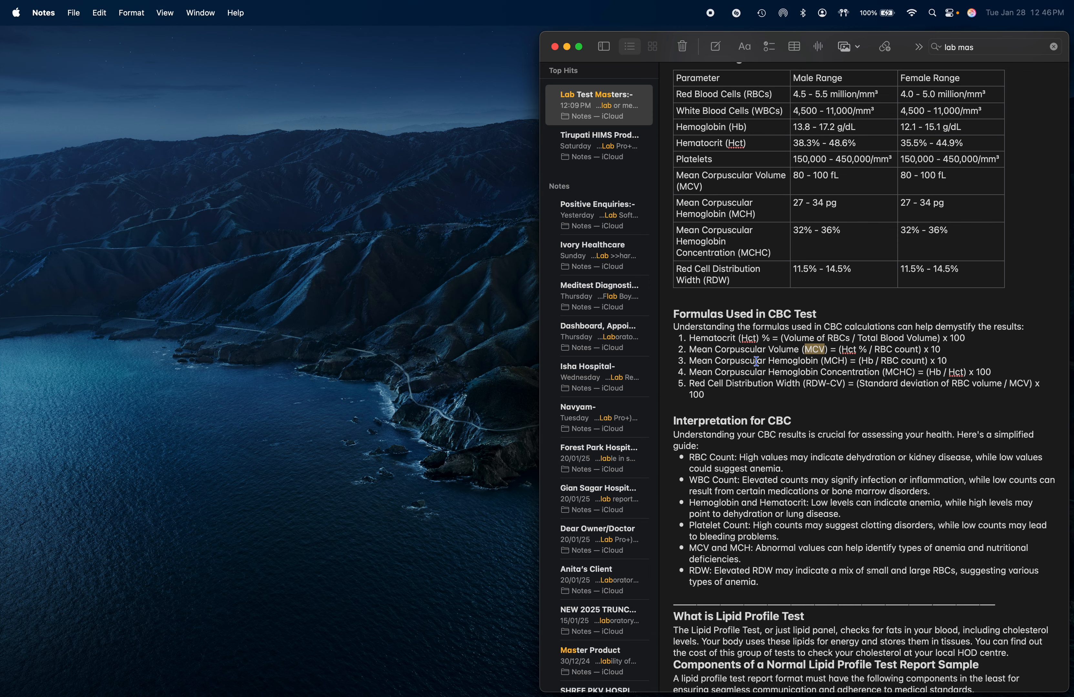
- Insert Hematocrit (Hct) after the opening parenthesis in the MCV formula, deleting the stray closing parenthesis
{"action": "key", "text": "ctrl+Right"}
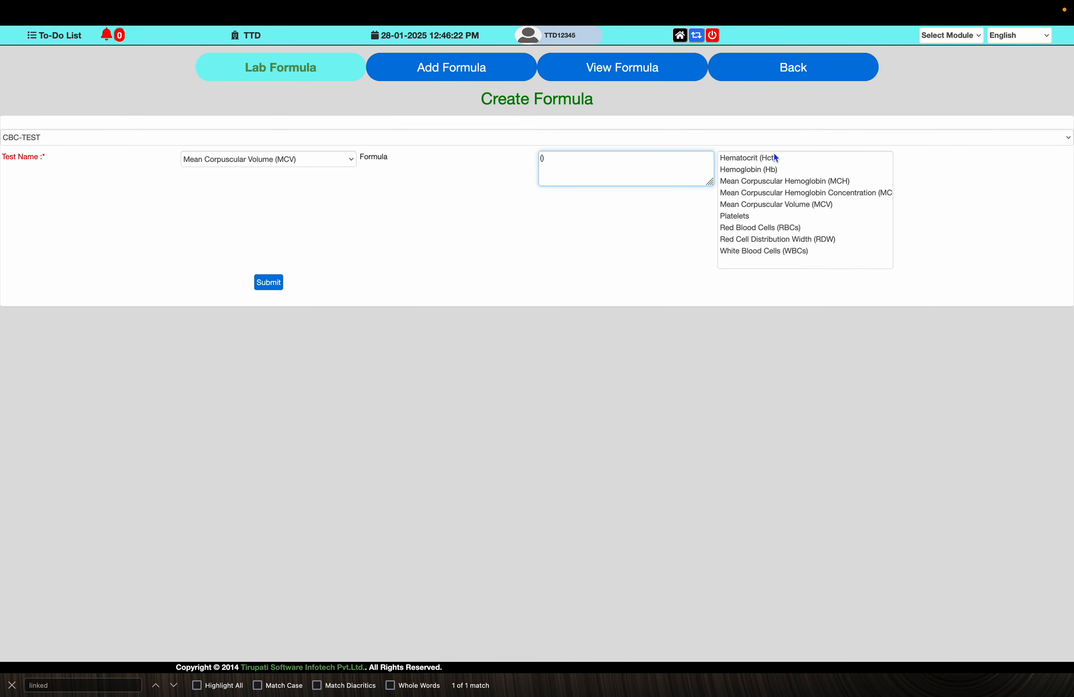
{"action": "left_click", "coordinate": [773, 159]}
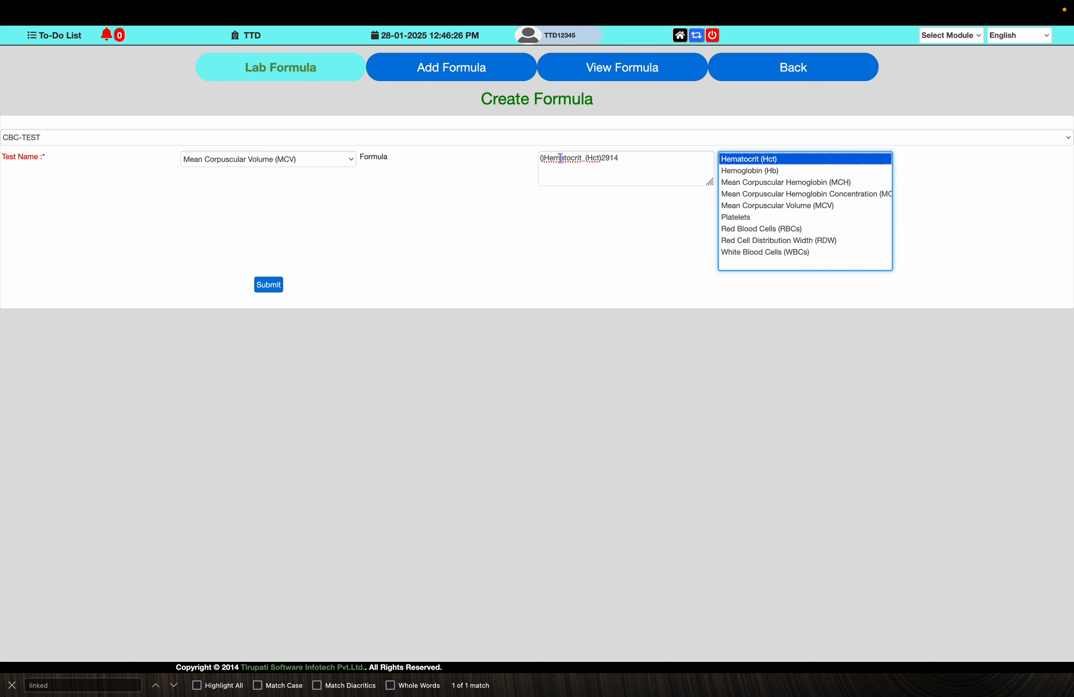
{"action": "left_click", "coordinate": [546, 158]}
{"action": "key", "text": "BackSpace"}
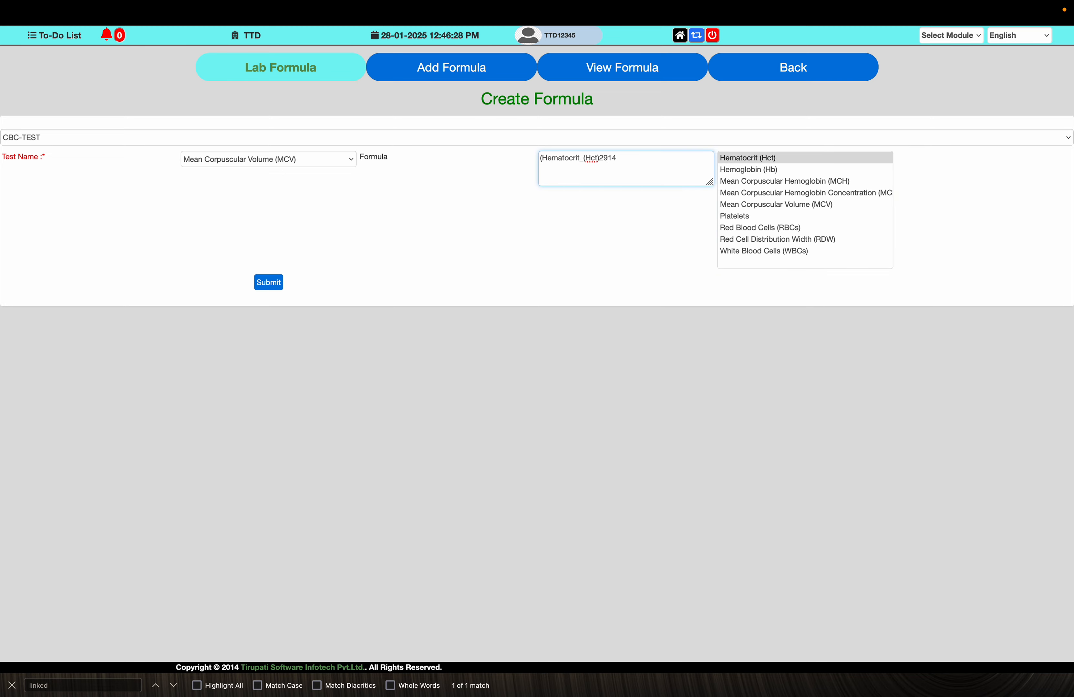
{"action": "left_click", "coordinate": [583, 157]}
- Complete the MCV formula as (Hematocrit (Hct) / Red Blood Cells (RBCs))*10
{"action": "key", "text": "super+Tab"}
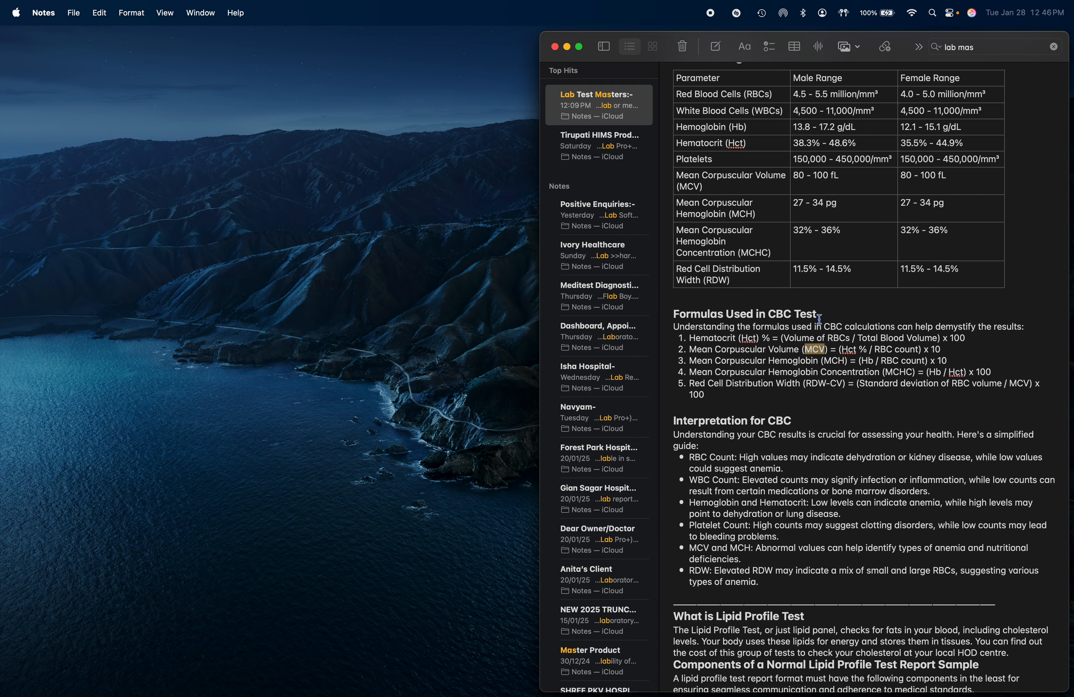
{"action": "key", "text": "super+Tab"}
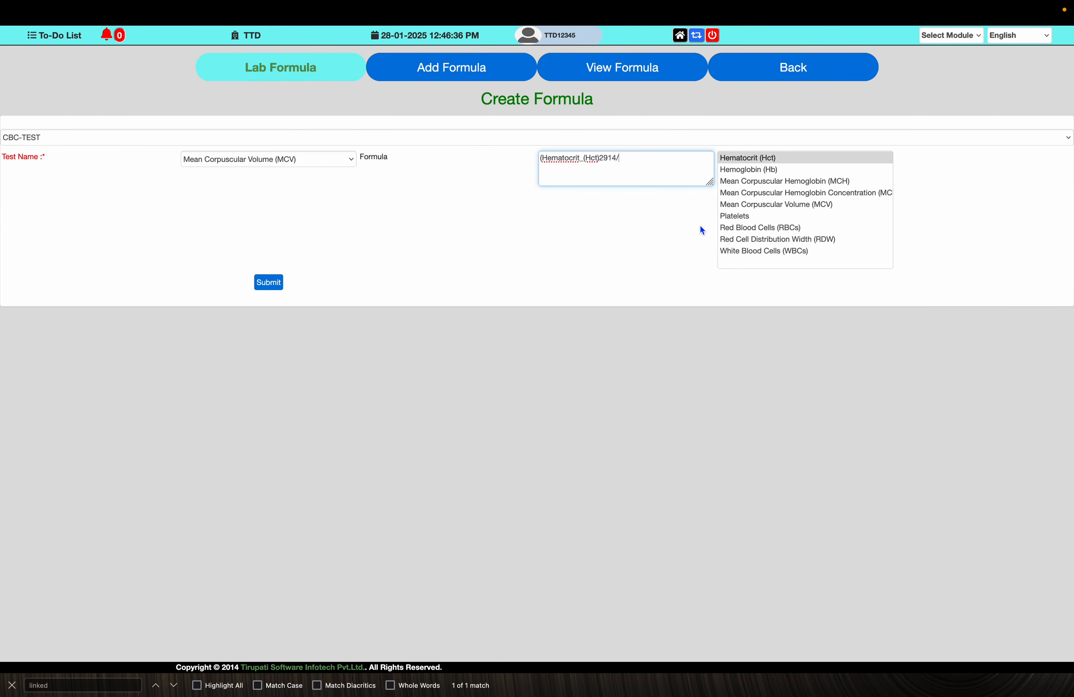
{"action": "left_click", "coordinate": [762, 230]}
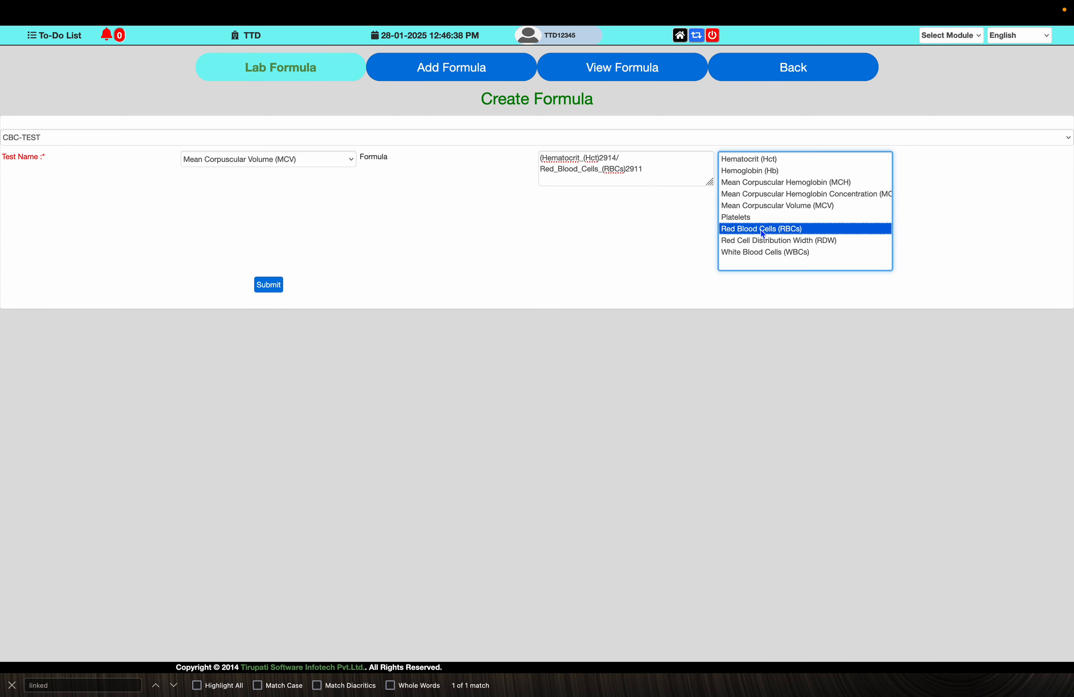
{"action": "left_click", "coordinate": [655, 176]}
{"action": "type", "text": "/"}
{"action": "type", "text": ")"}
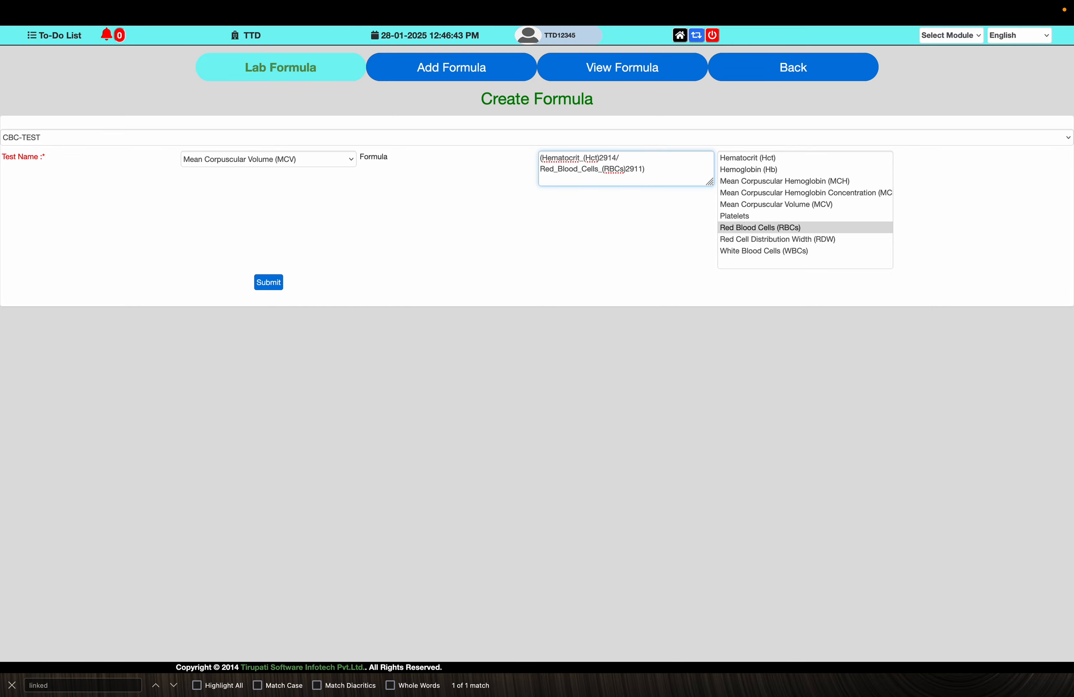
{"action": "type", "text": "*10"}
- Submit the Mean Corpuscular Volume (MCV) formula
{"action": "key", "text": "ctrl+Left"}
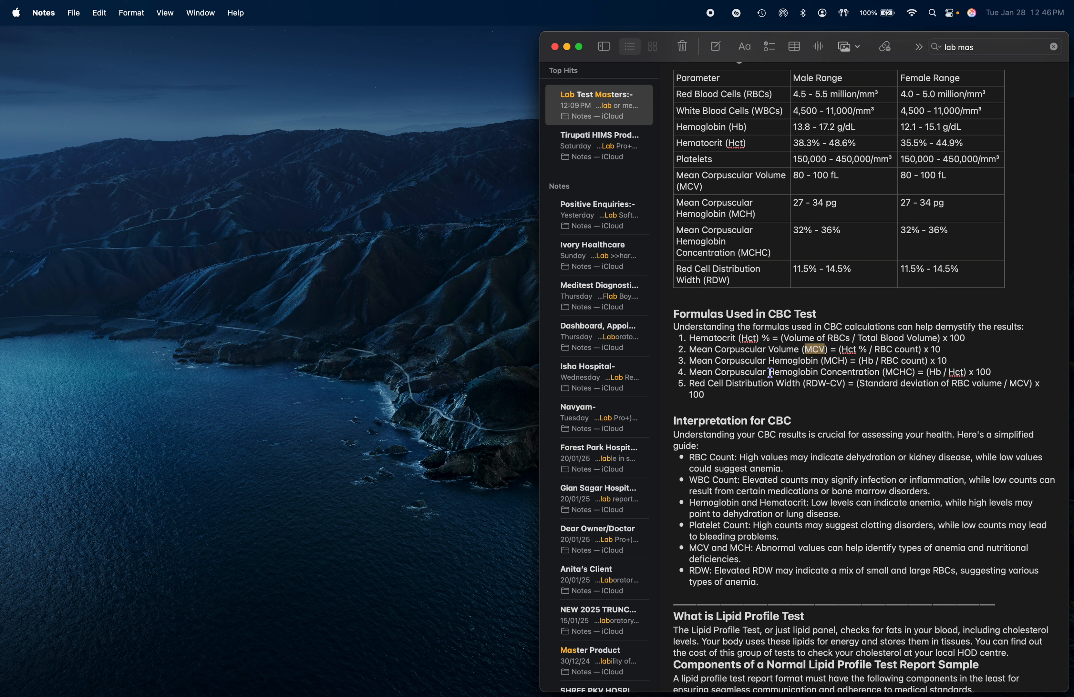
{"action": "key", "text": "ctrl+Right"}
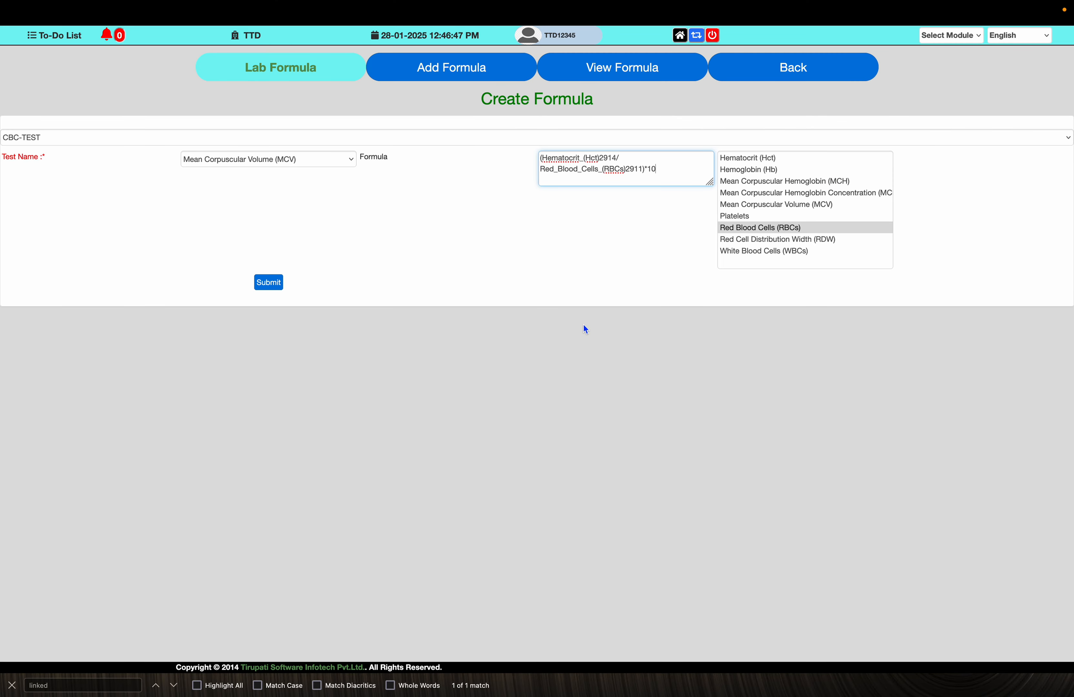
{"action": "left_click", "coordinate": [270, 284]}
{"action": "left_click", "coordinate": [627, 369]}
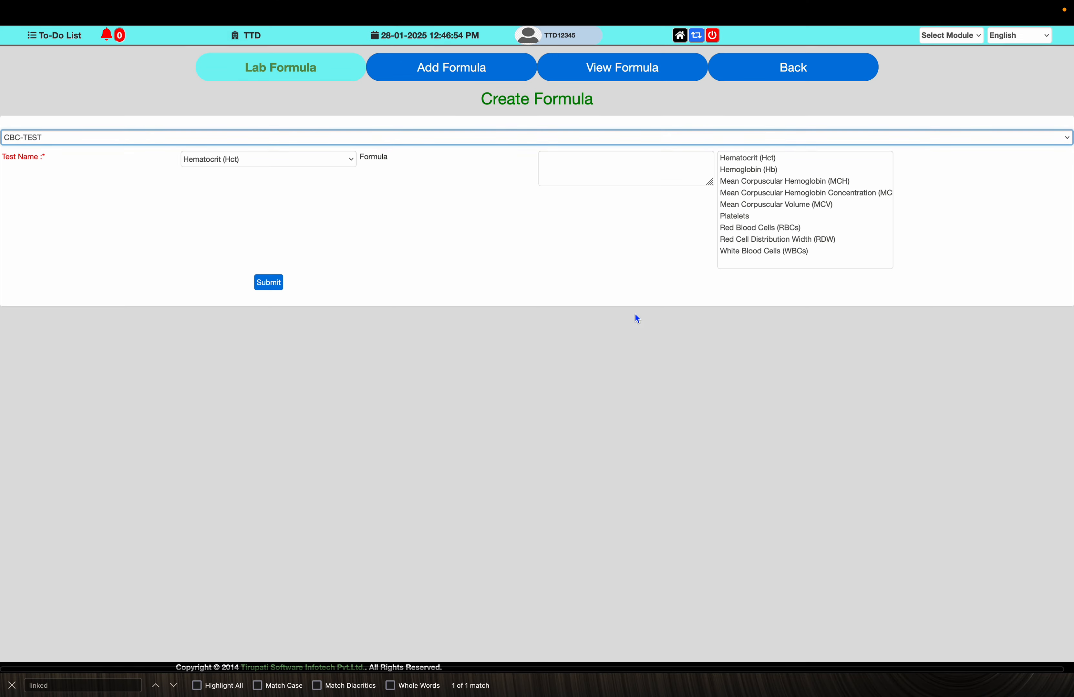
- Open the Lab Test Procedure list and rename the Hematocrit procedure to Hematocrit % (Hct)
{"action": "left_click", "coordinate": [765, 72]}
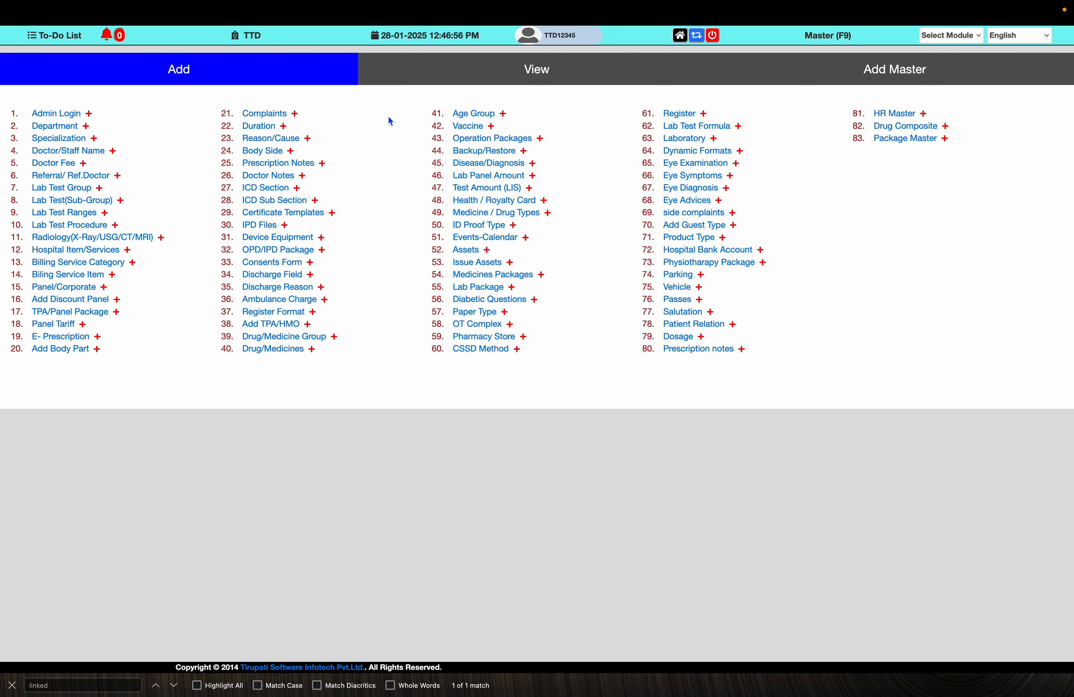
{"action": "left_click", "coordinate": [530, 69]}
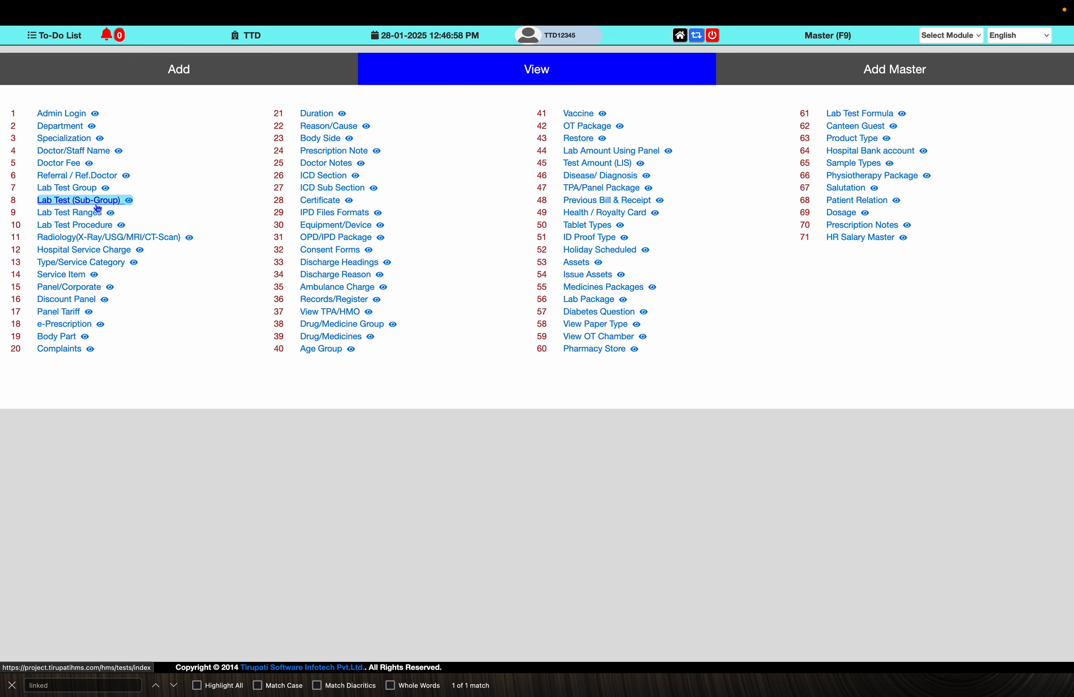
{"action": "left_click", "coordinate": [75, 225]}
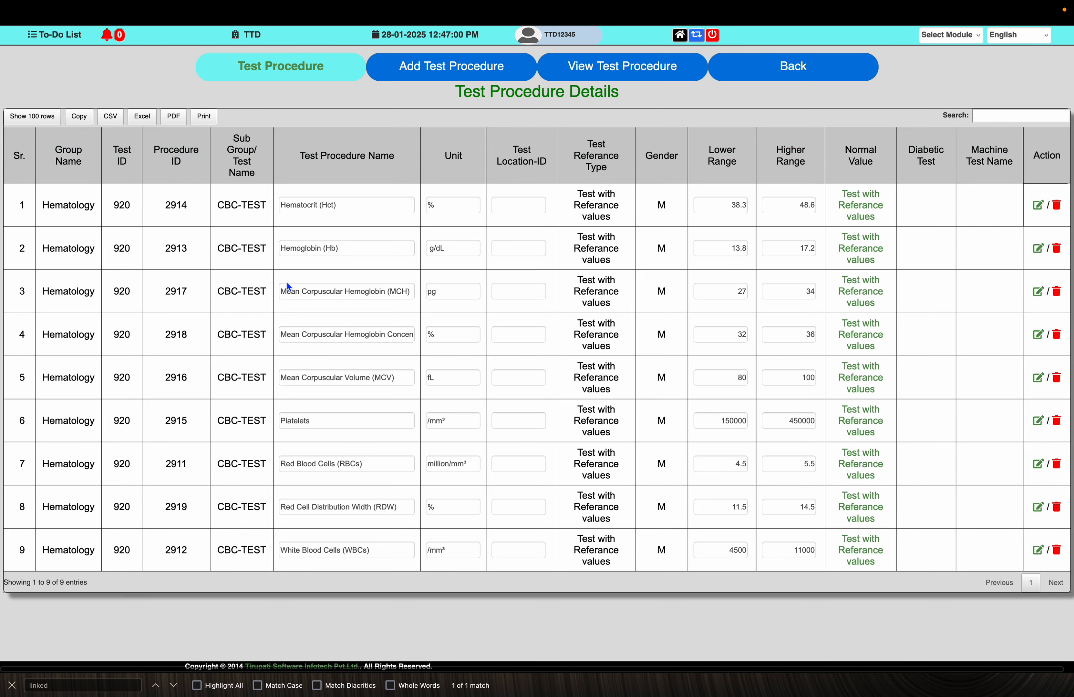
{"action": "left_click", "coordinate": [318, 206]}
{"action": "type", "text": "%"}
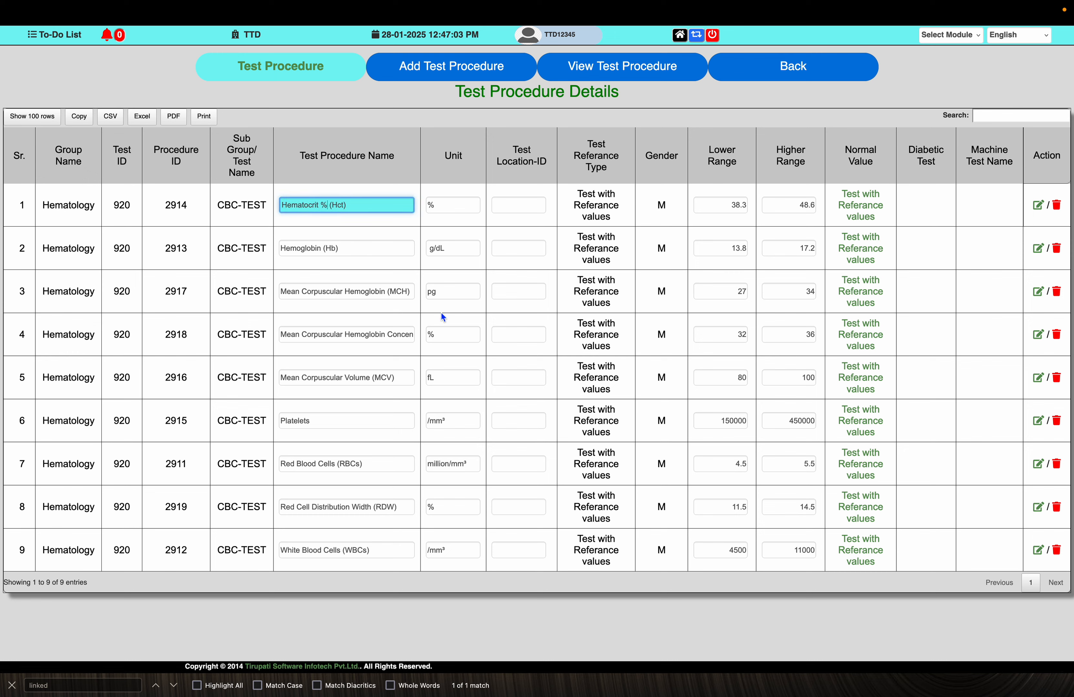
{"action": "key", "text": "Tab"}
{"action": "key", "text": "Tab"}
{"action": "key", "text": "Tab"}
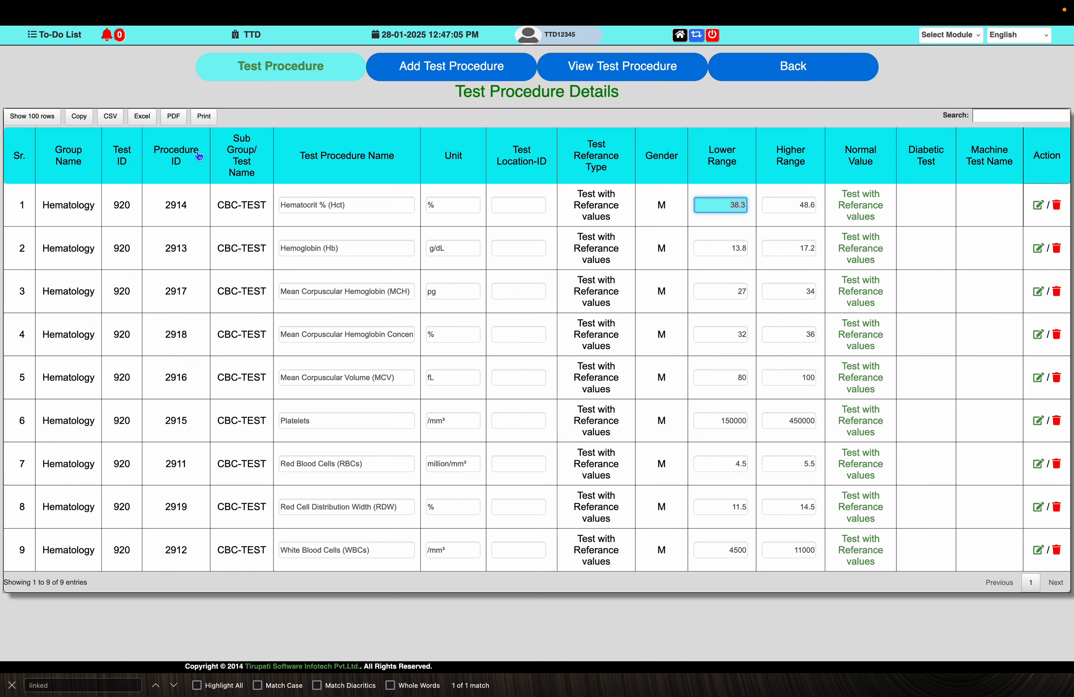
- Sort the procedure list by Procedure ID and open the Lab Test Formula creation page
{"action": "left_click", "coordinate": [185, 157]}
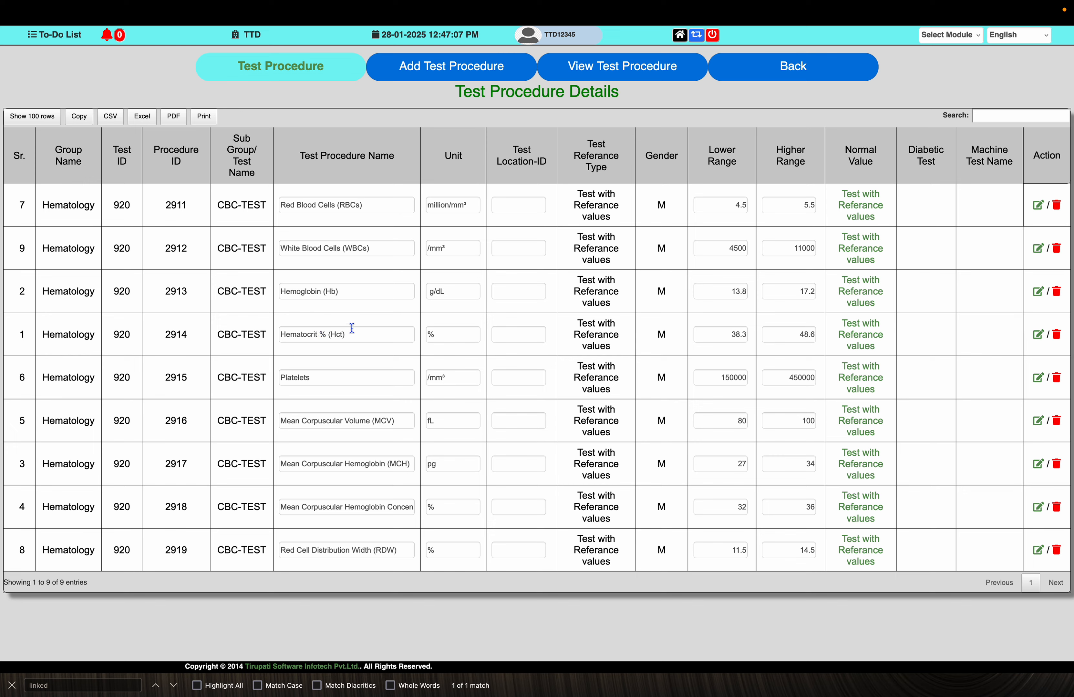
{"action": "left_click", "coordinate": [790, 70]}
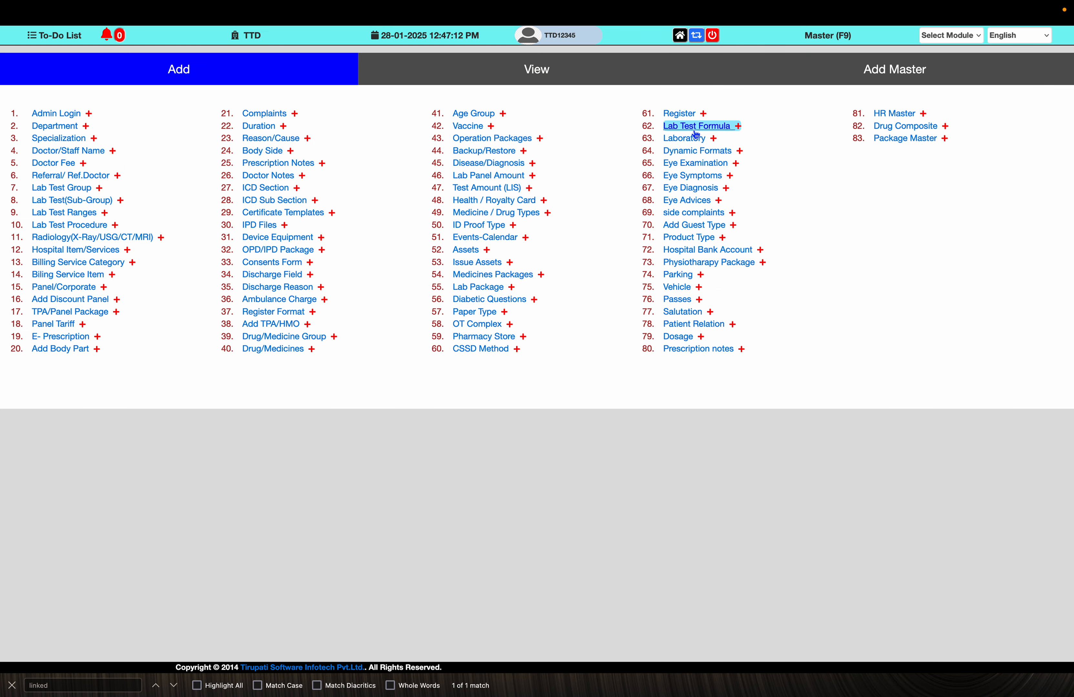
{"action": "left_click", "coordinate": [695, 131]}
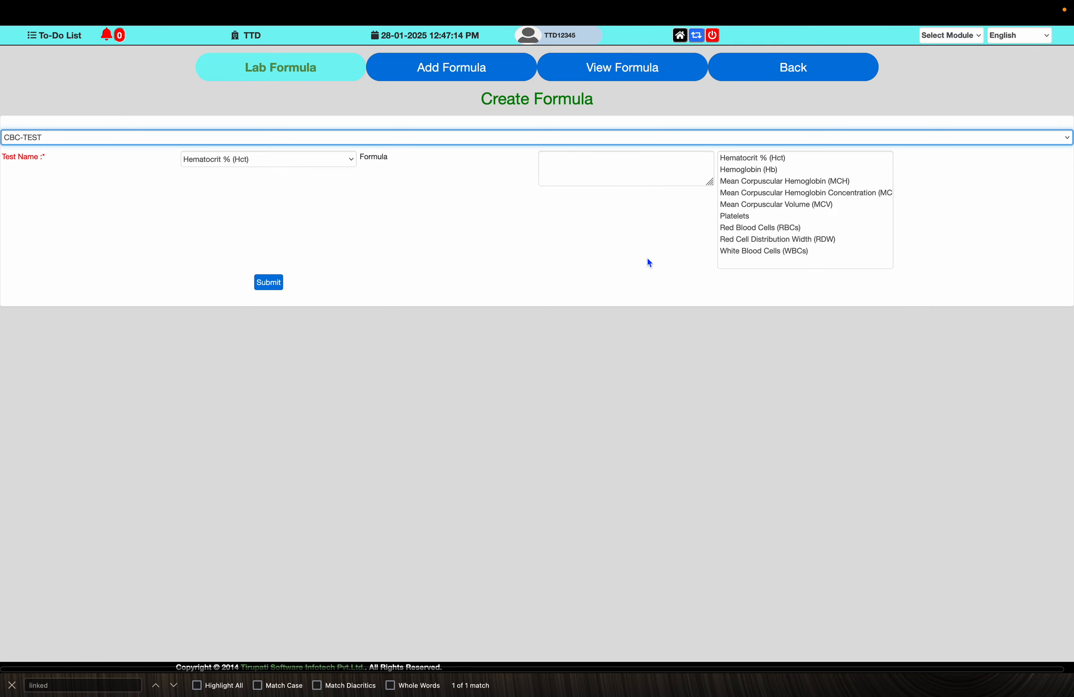
- Find MCH in the note's formula list and choose Mean Corpuscular Hemoglobin (MCH) as the test name
{"action": "key", "text": "ctrl+Right"}
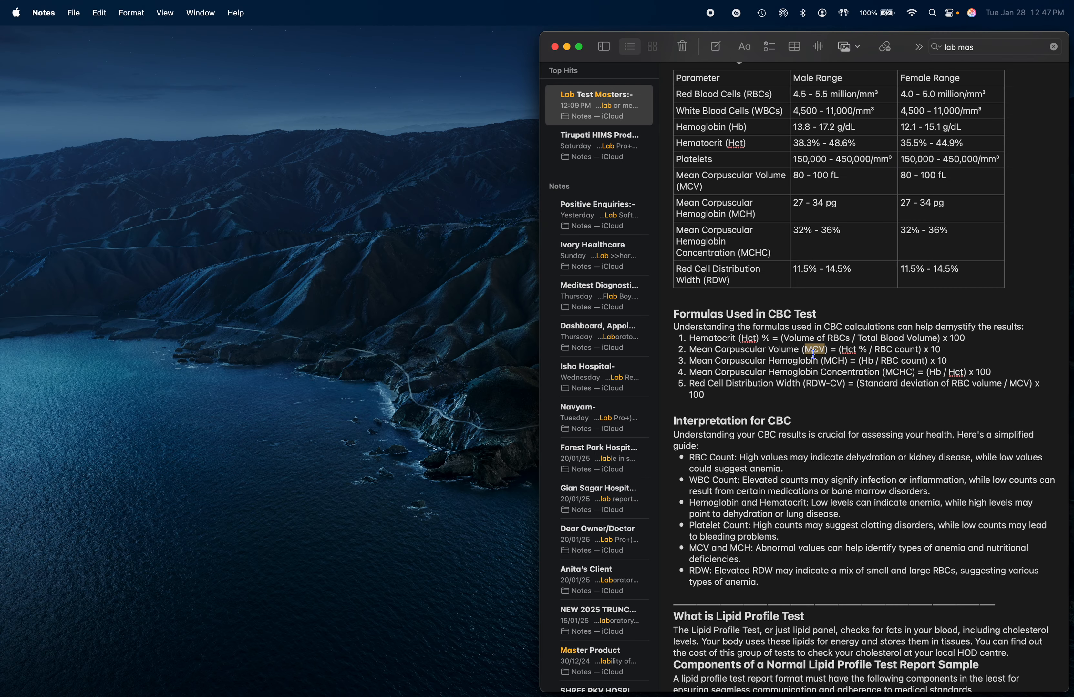
{"action": "double_click", "coordinate": [841, 361]}
{"action": "key", "text": "ctrl+Left"}
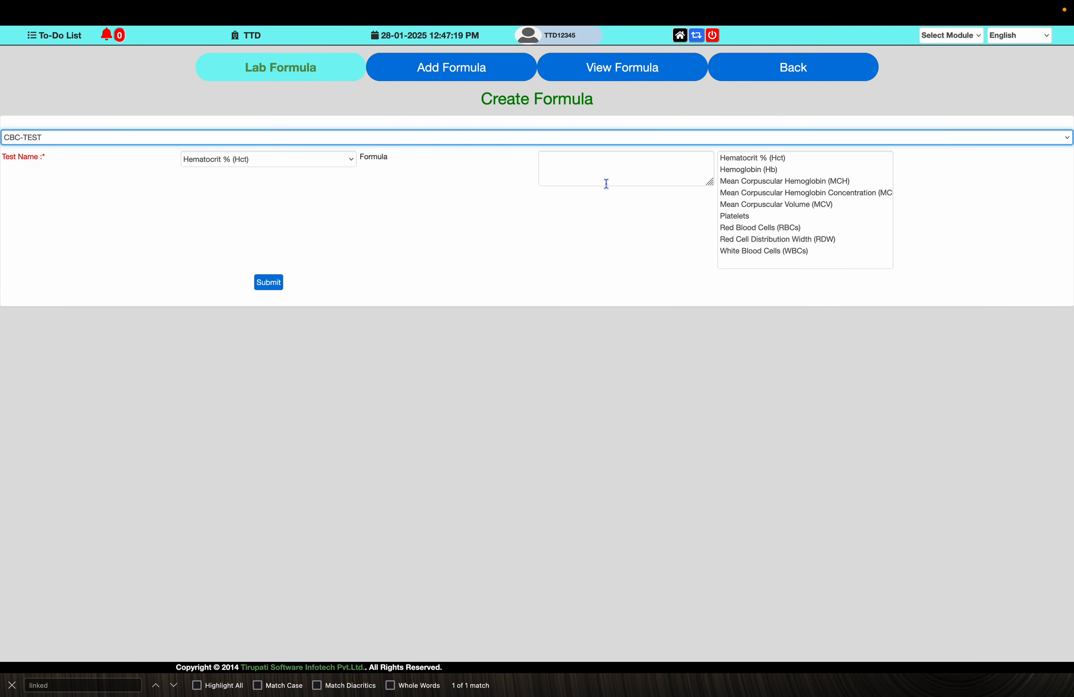
{"action": "left_click", "coordinate": [308, 163]}
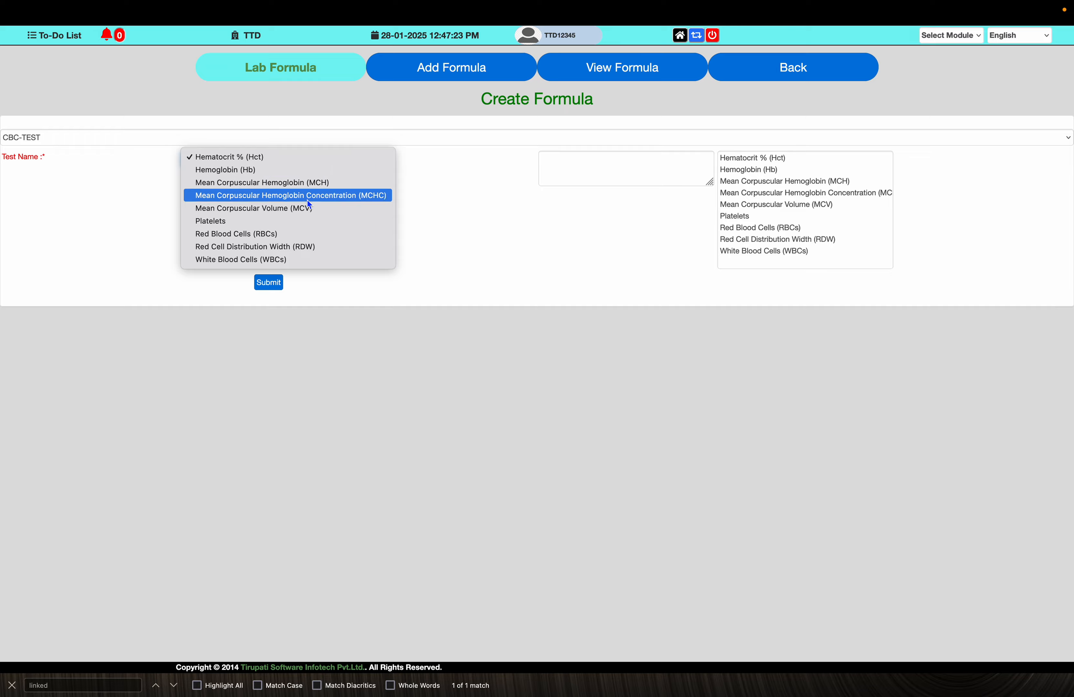
{"action": "left_click", "coordinate": [299, 184]}
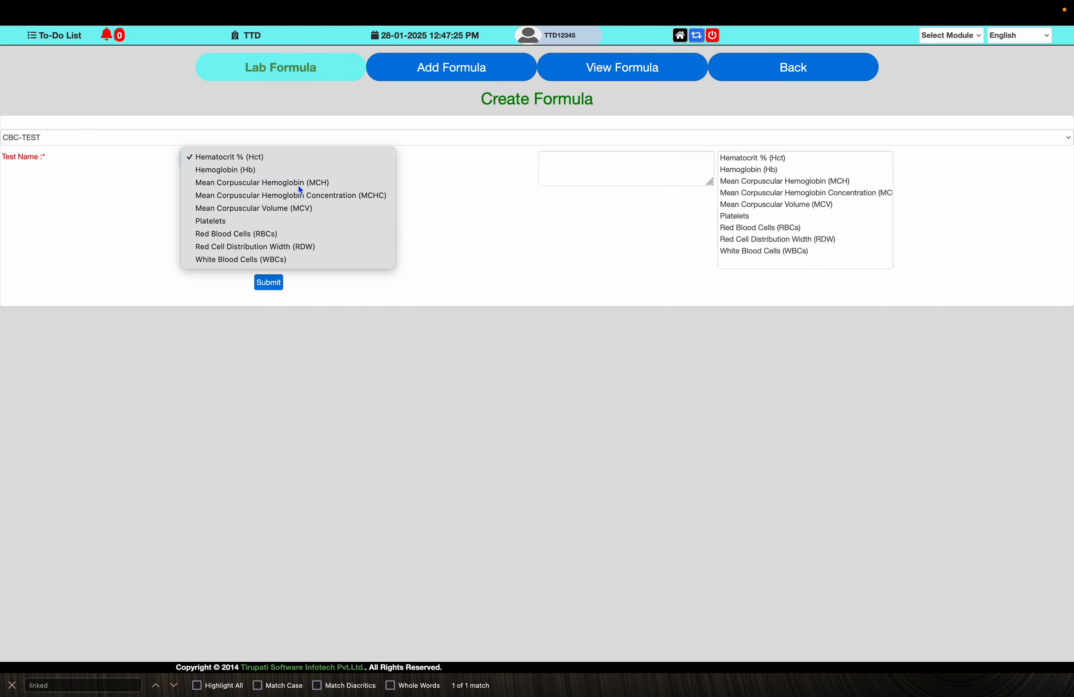
- Enter (Hemoglobin (Hb) / Red Blood Cells (RBCs)) as the MCH formula
{"action": "left_click", "coordinate": [585, 160]}
{"action": "key", "text": "super+Tab"}
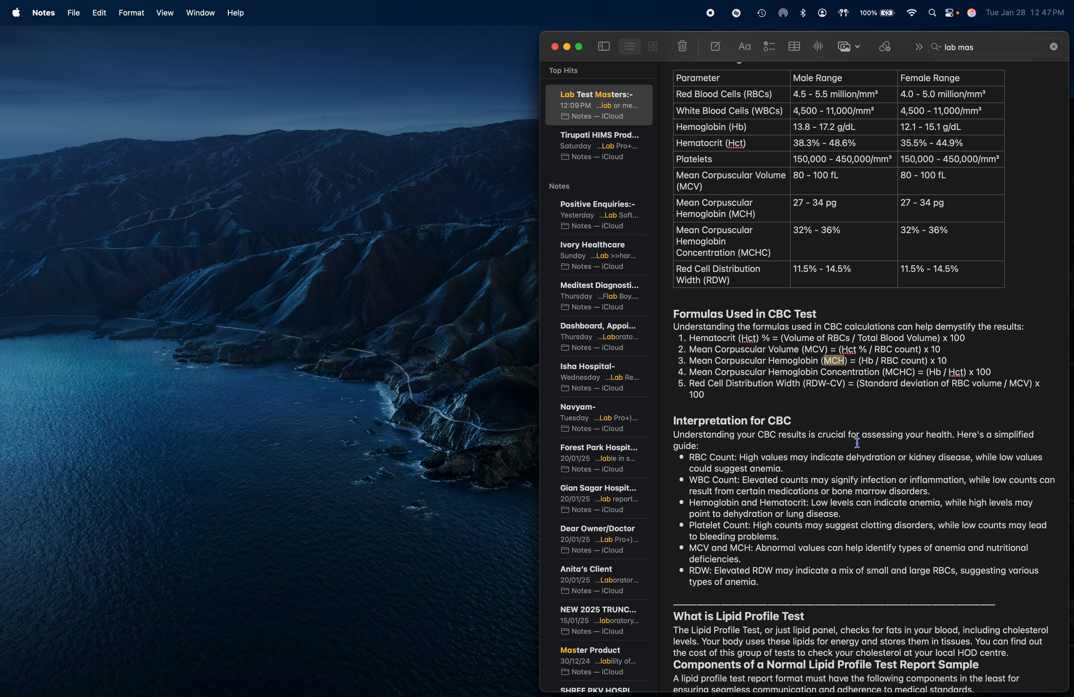
{"action": "key", "text": "super+Tab"}
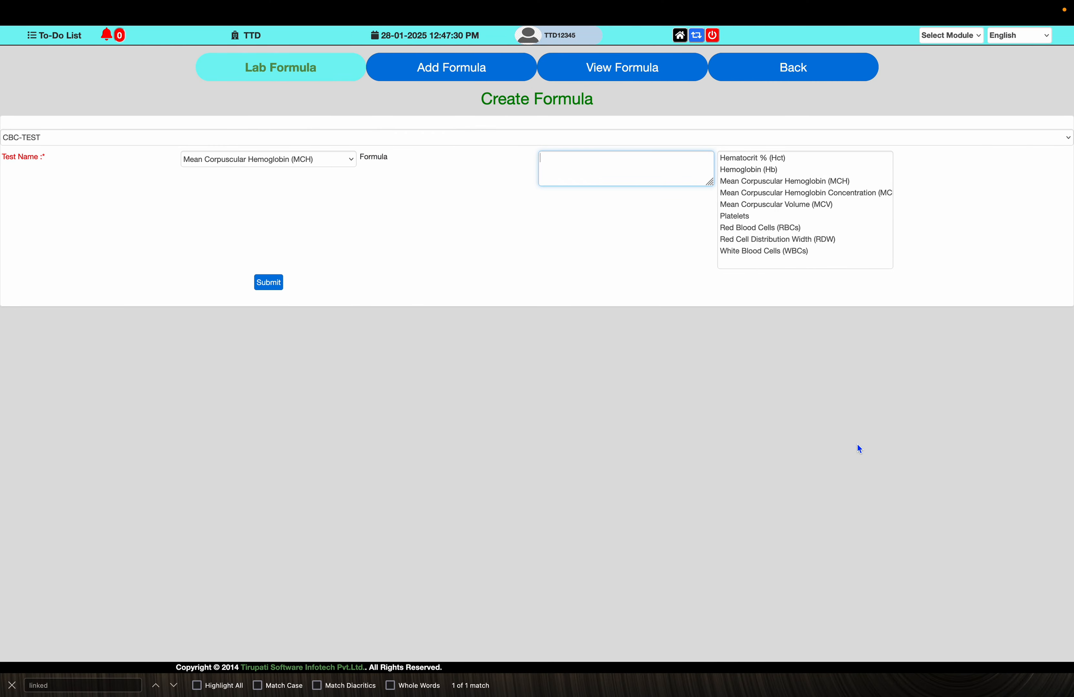
{"action": "type", "text": "("}
{"action": "left_click", "coordinate": [756, 174]}
{"action": "left_click", "coordinate": [661, 167]}
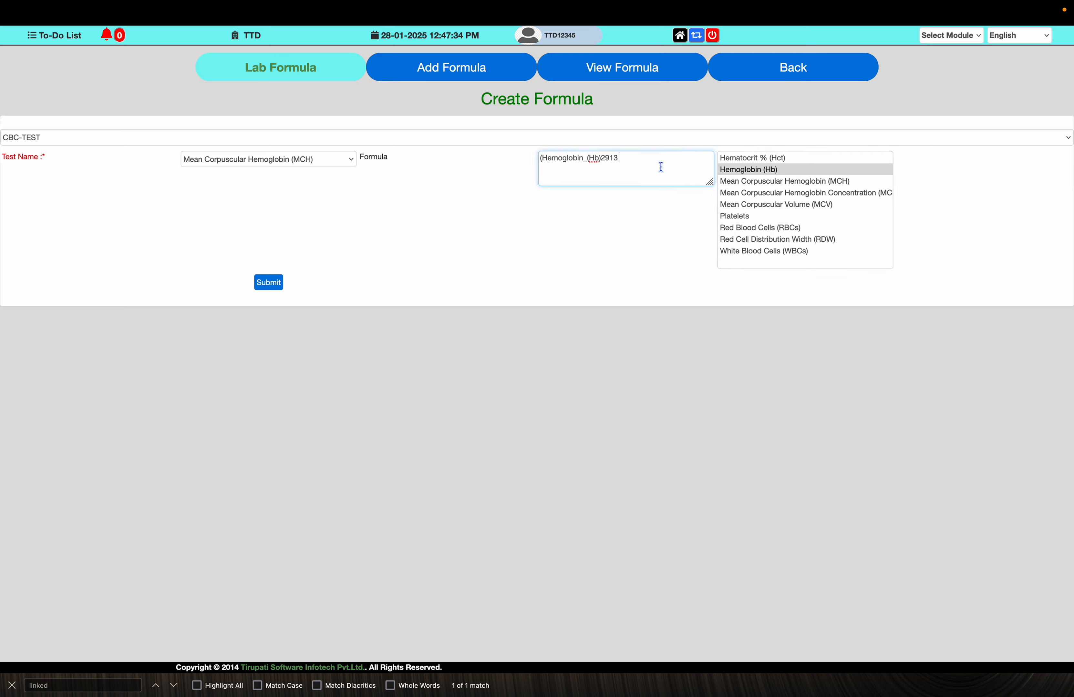
{"action": "type", "text": "/"}
{"action": "left_click", "coordinate": [769, 228]}
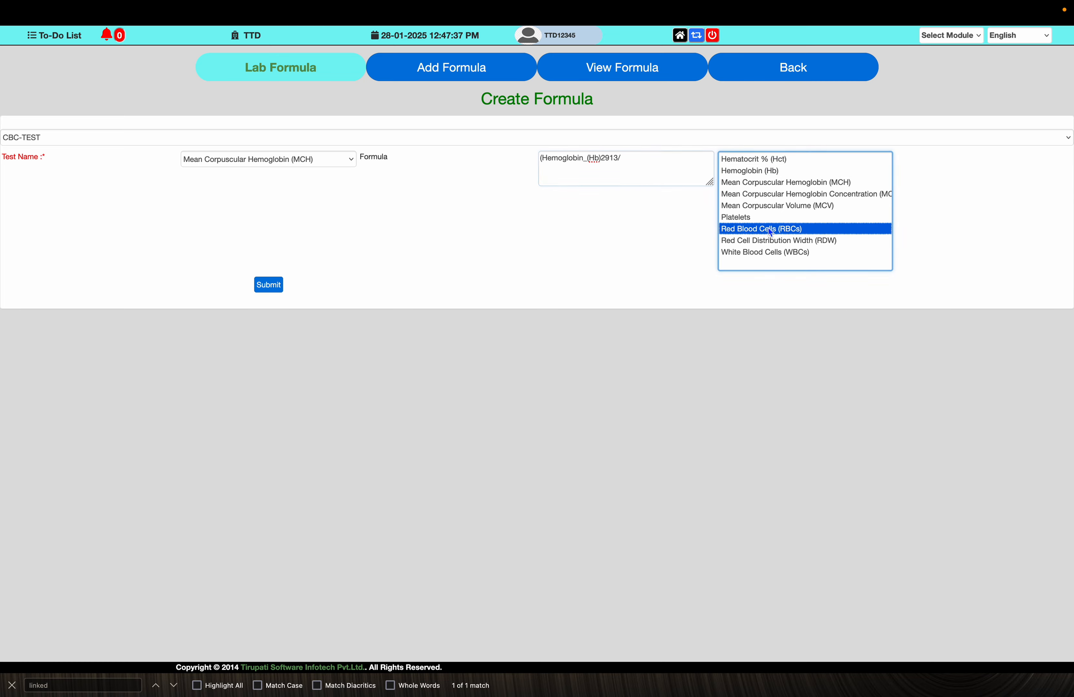
{"action": "left_click", "coordinate": [664, 169]}
{"action": "type", "text": ")*"}
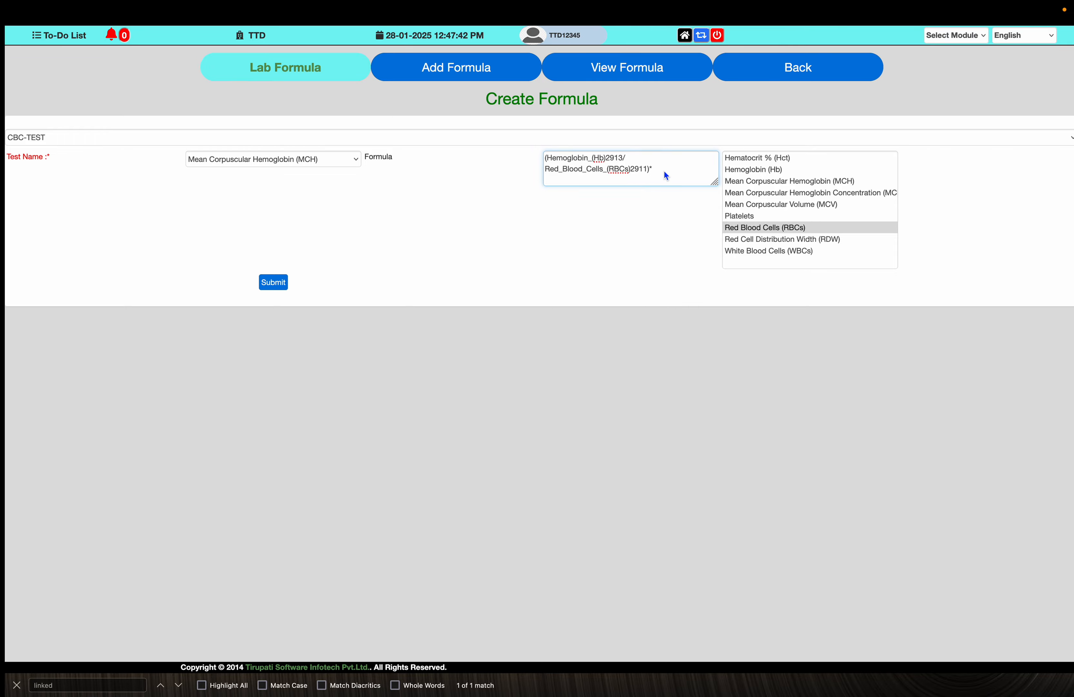
- Append *10 to the MCH formula and submit it
{"action": "key", "text": "super+Tab"}
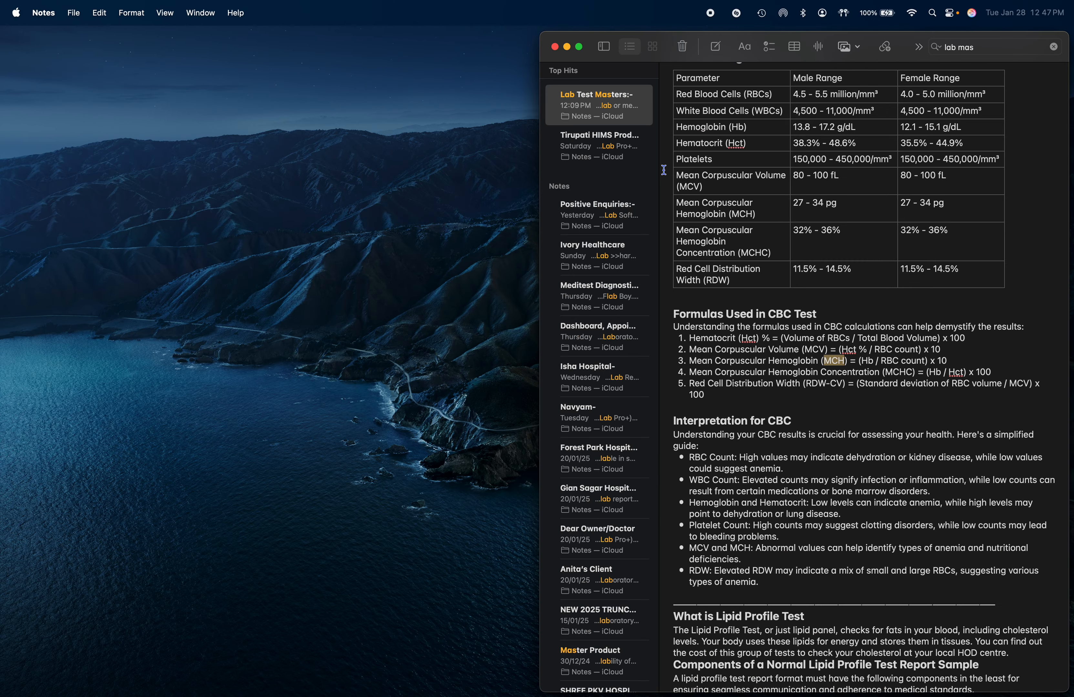
{"action": "key", "text": "super+Tab"}
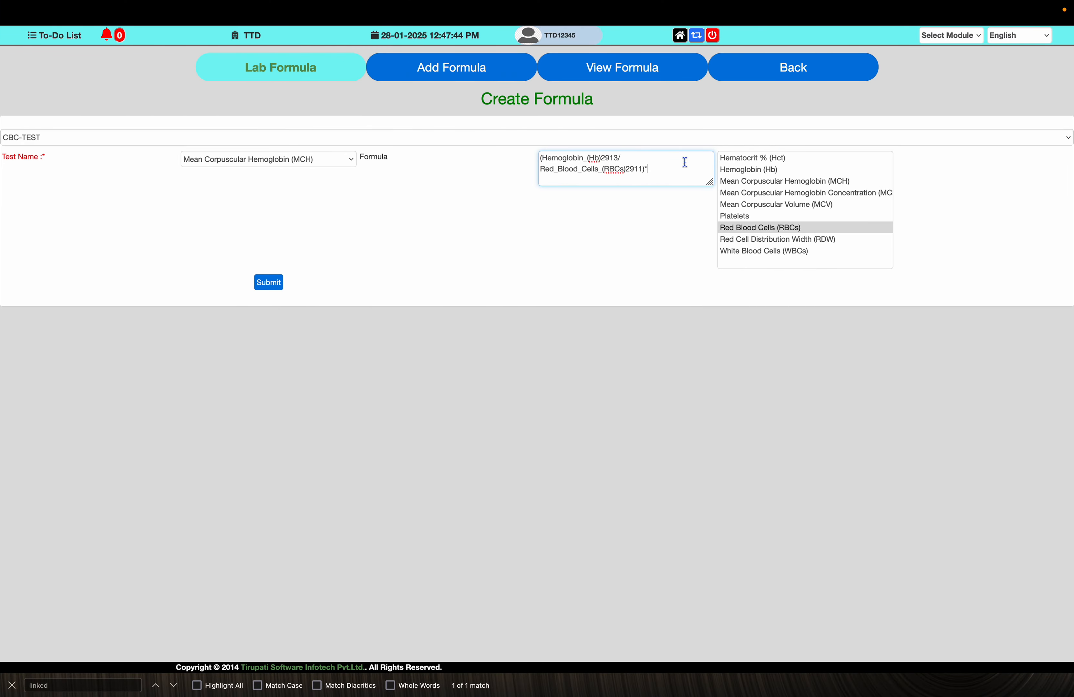
{"action": "type", "text": "*10"}
{"action": "left_click", "coordinate": [266, 285]}
{"action": "key", "text": "Return"}
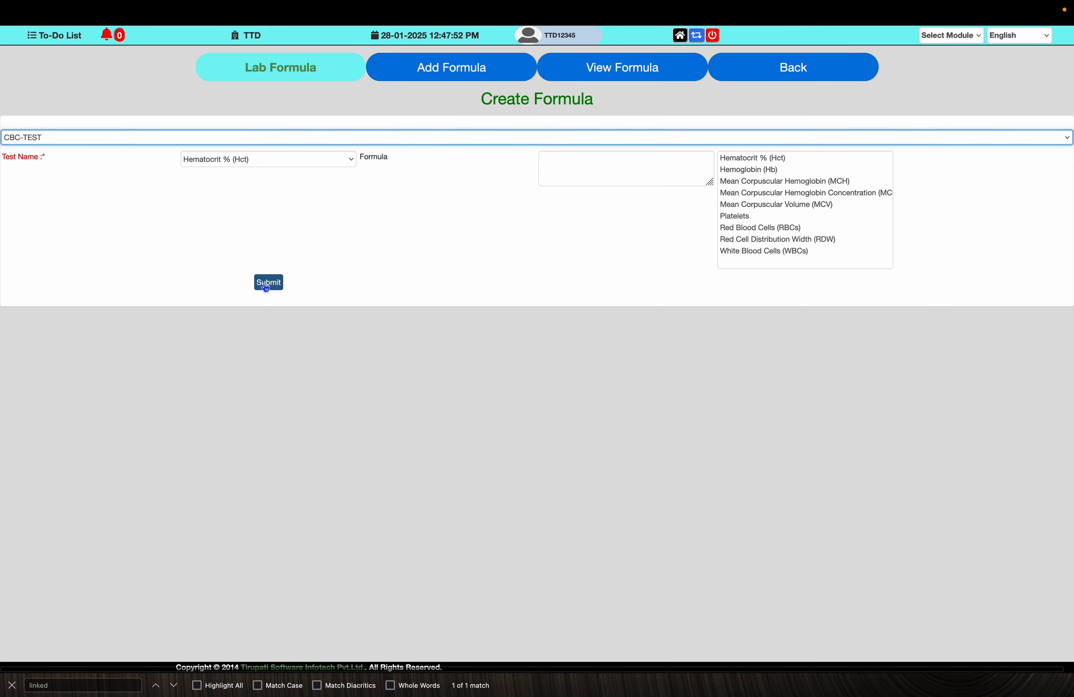
- Find MCHC in the note's formula list and choose Mean Corpuscular Hemoglobin Concentration (MCHC) as the test name
{"action": "key", "text": "super+Tab"}
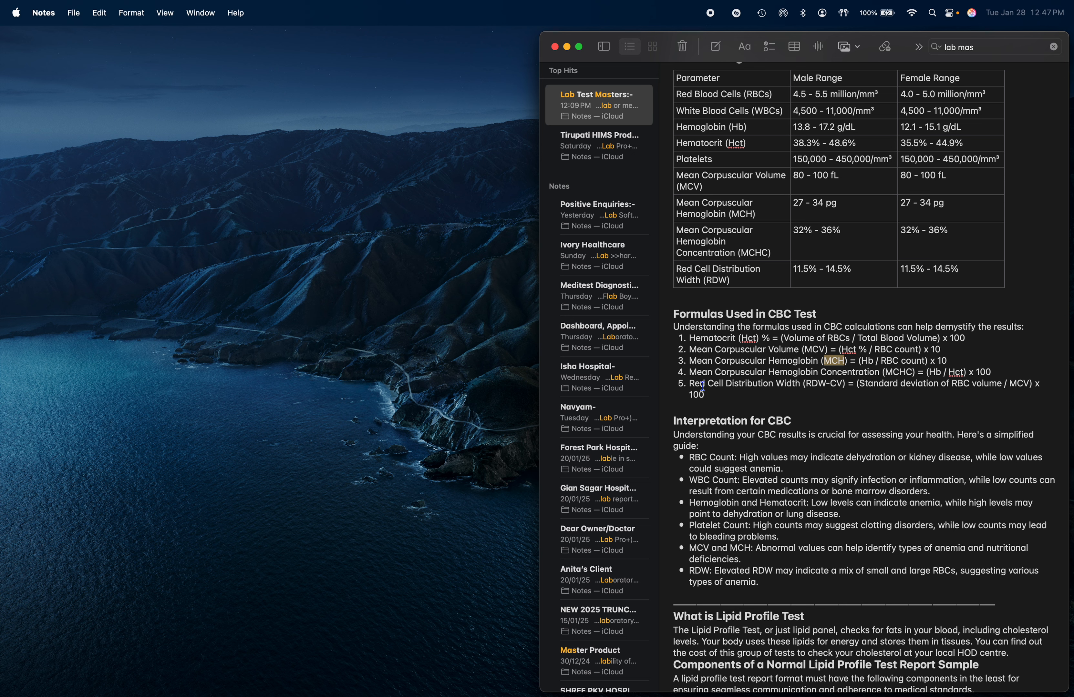
{"action": "double_click", "coordinate": [898, 374]}
{"action": "key", "text": "ctrl+Right"}
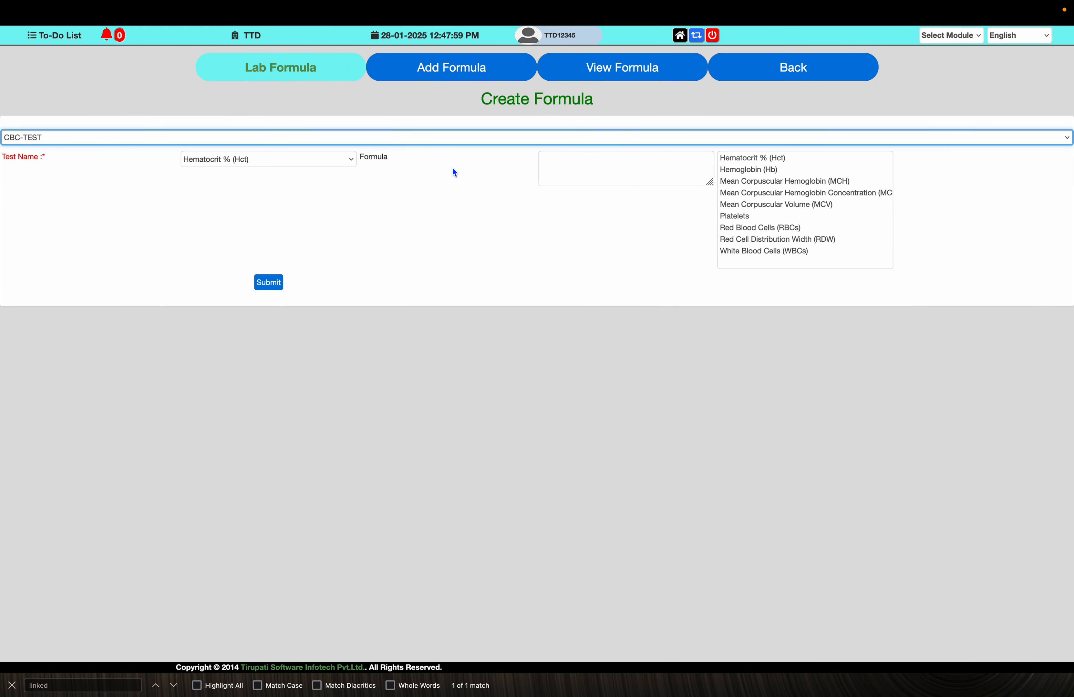
{"action": "left_click", "coordinate": [337, 162]}
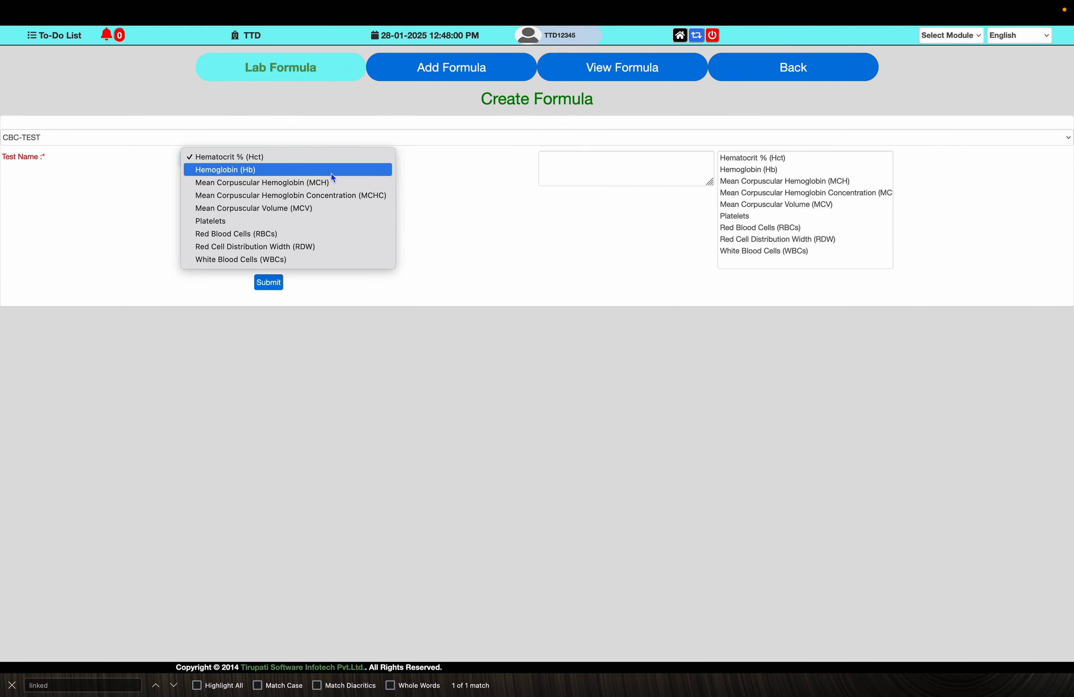
{"action": "left_click", "coordinate": [342, 198]}
{"action": "left_click", "coordinate": [638, 165]}
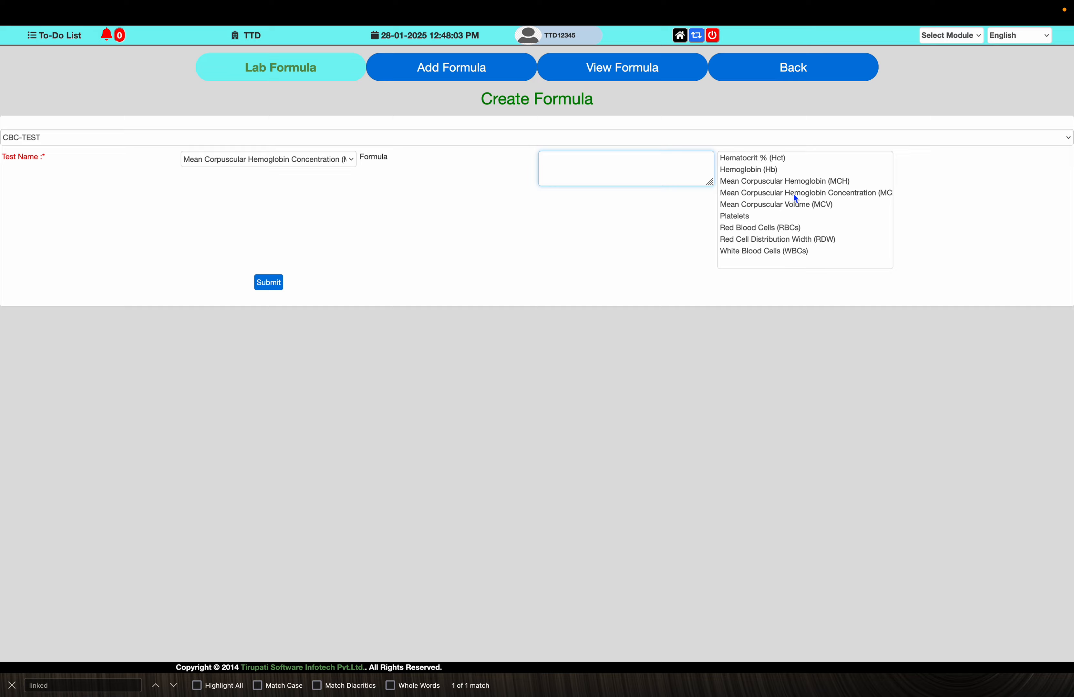
{"action": "key", "text": "ctrl+Left"}
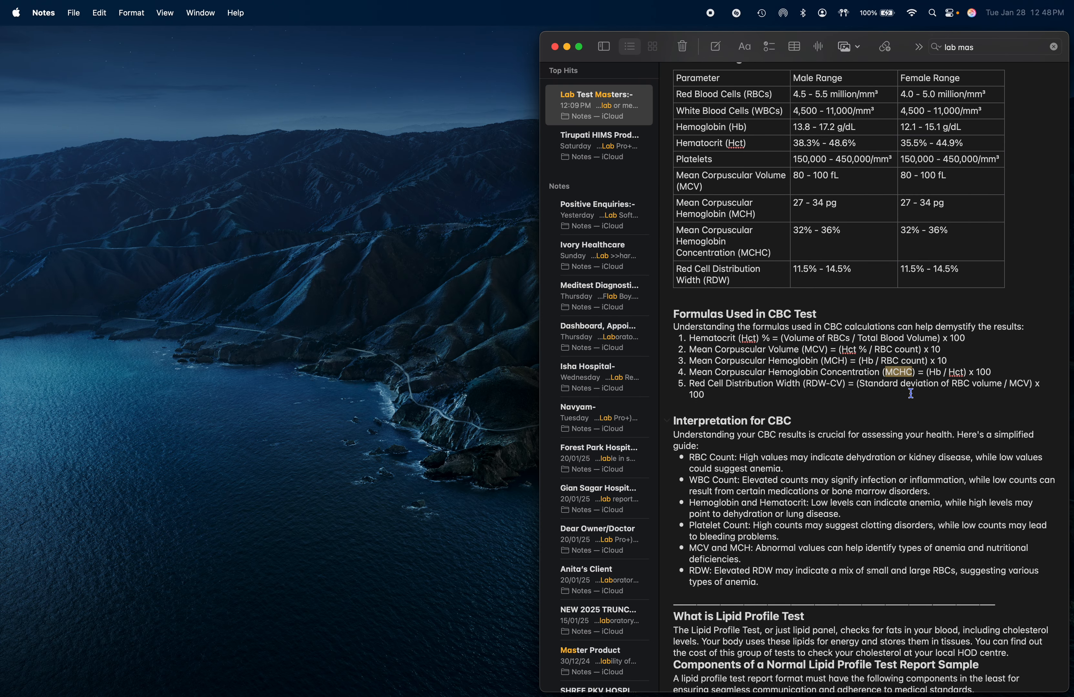
- Enter (Hemoglobin (Hb) / Hematocrit % (Hct)) as the MCHC formula, inserting both tests from the parameter list
{"action": "key", "text": "ctrl+Right"}
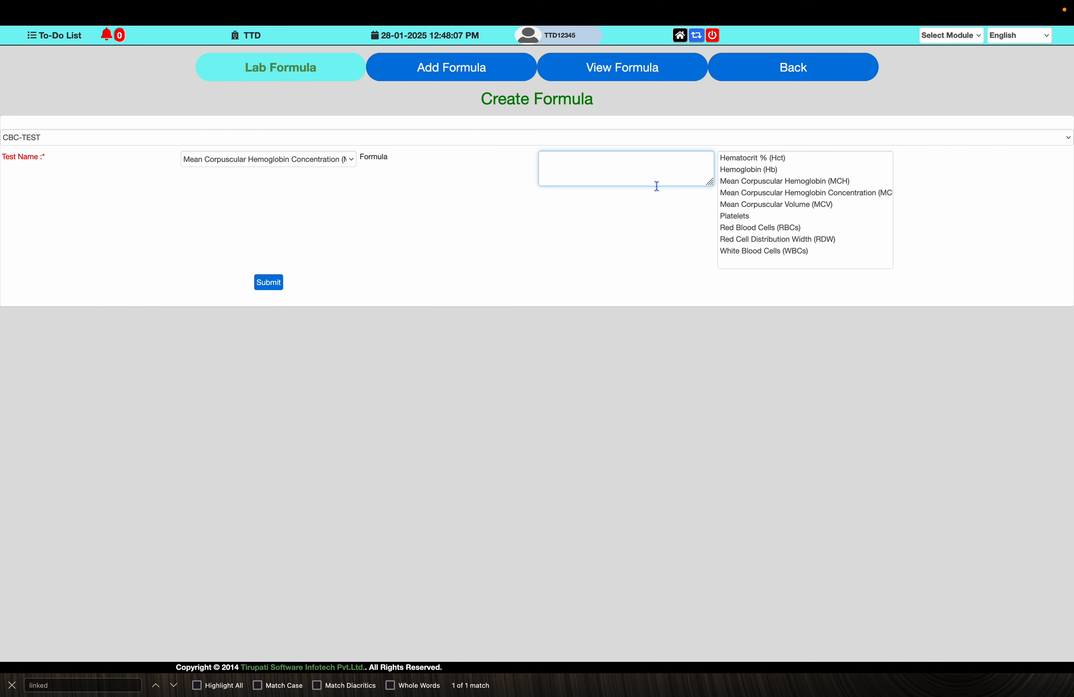
{"action": "type", "text": "("}
{"action": "left_click", "coordinate": [749, 169]}
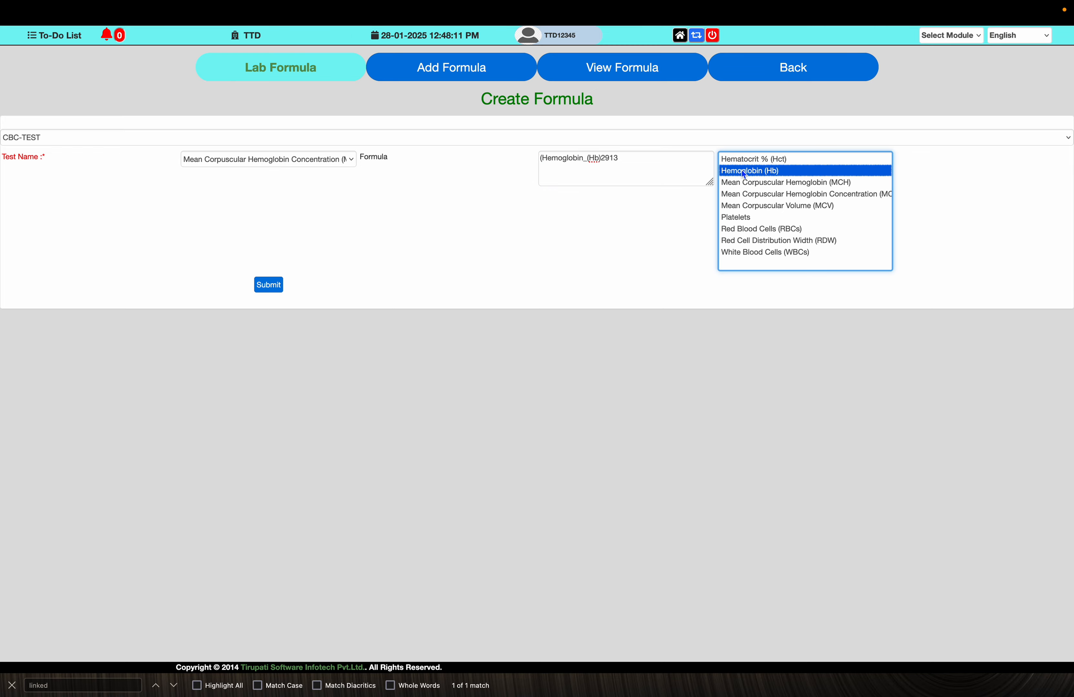
{"action": "left_click", "coordinate": [627, 162]}
{"action": "type", "text": "/"}
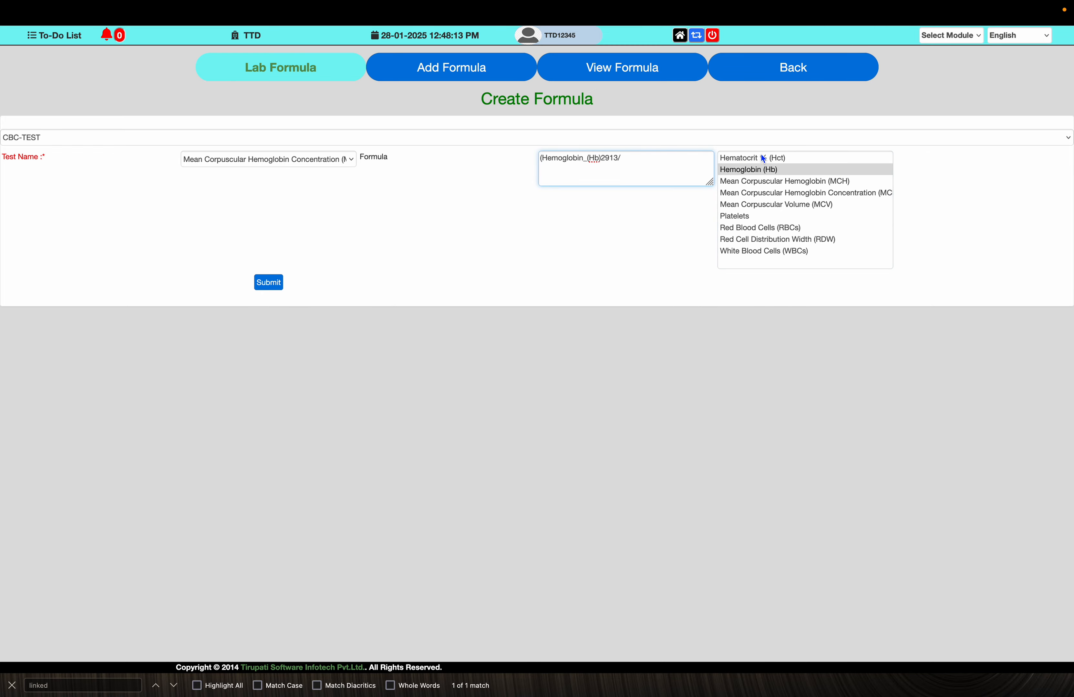
{"action": "left_click", "coordinate": [763, 158]}
{"action": "left_click", "coordinate": [706, 158]}
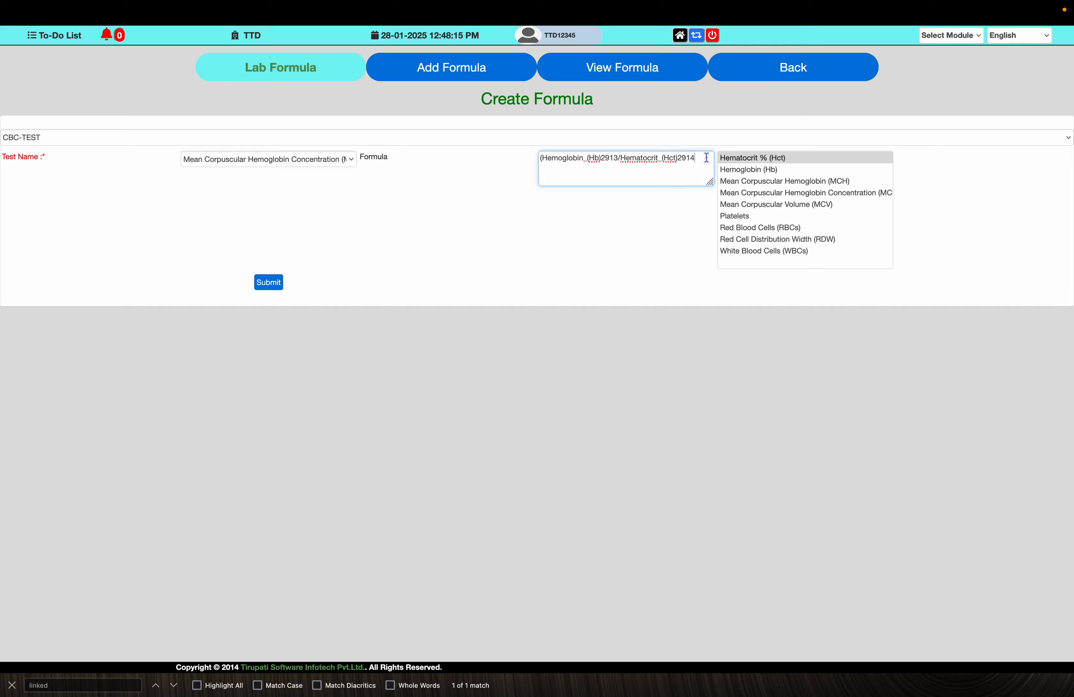
{"action": "type", "text": ")*"}
- Append *100 to the MCHC formula, checking the note, and submit it
{"action": "key", "text": "ctrl+Left"}
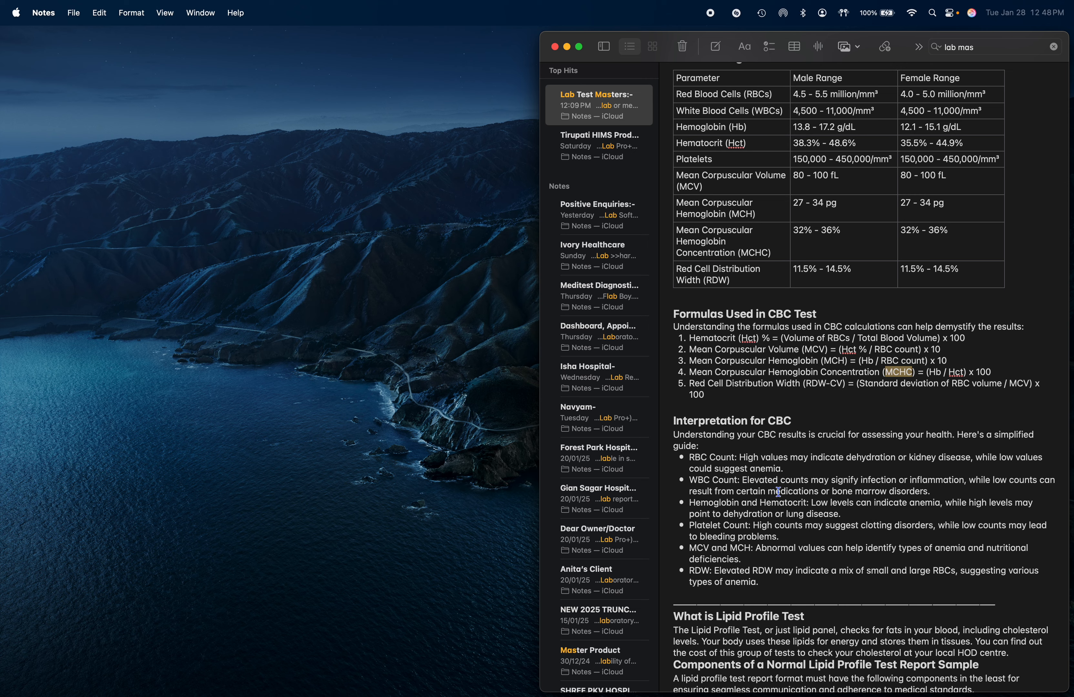
{"action": "key", "text": "ctrl+Right"}
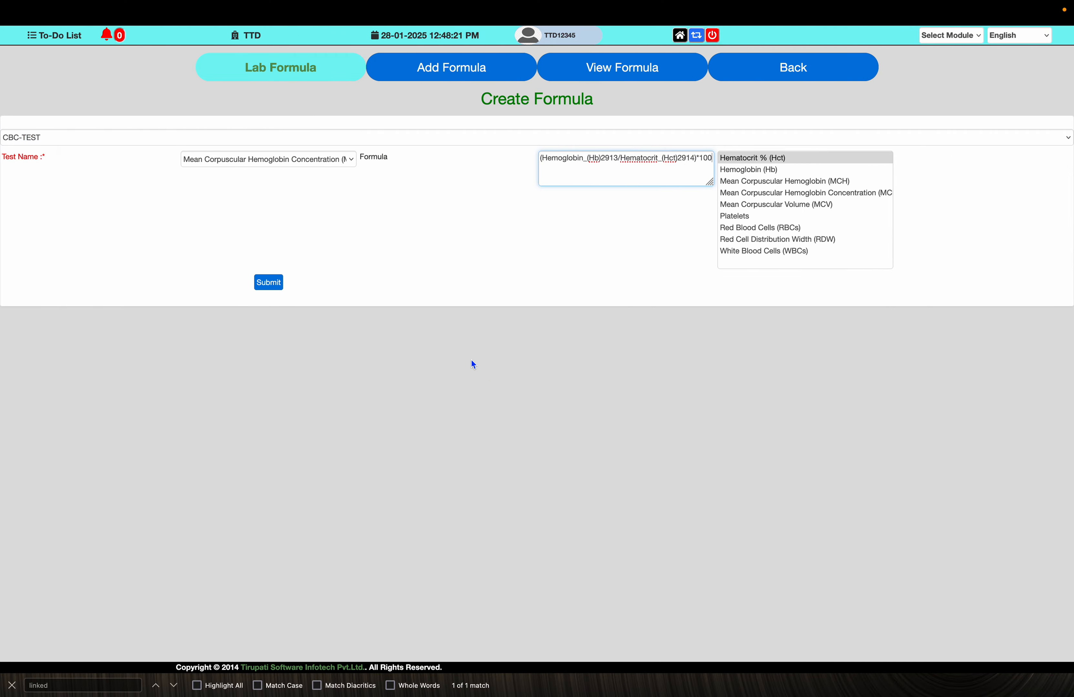
{"action": "left_click", "coordinate": [275, 285]}
{"action": "key", "text": "Return"}
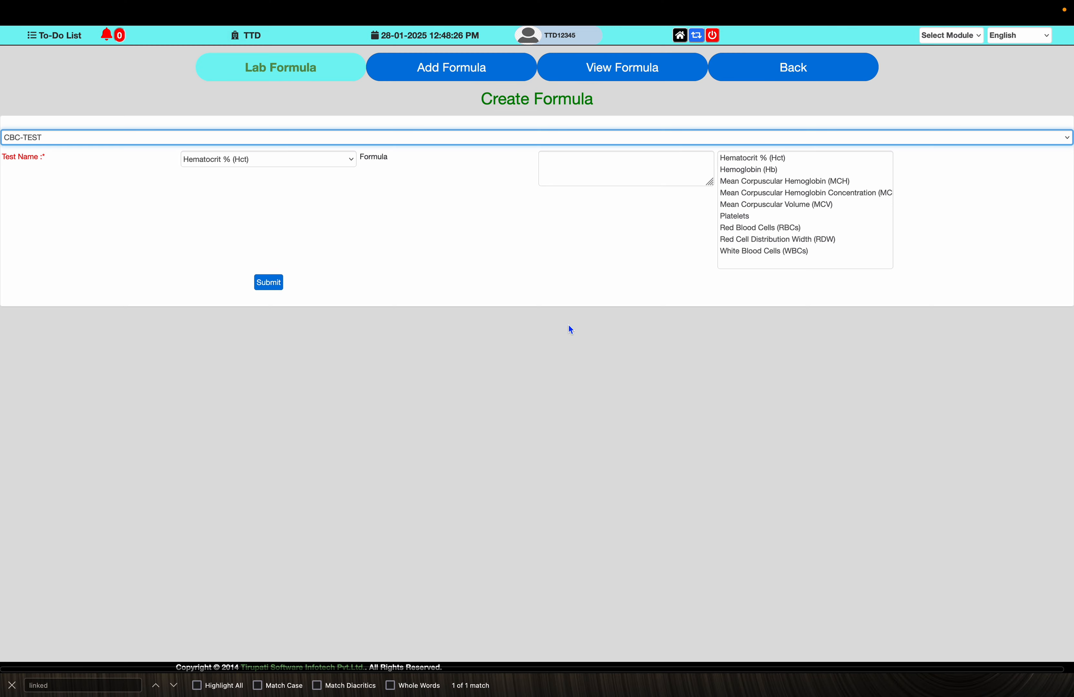
- Look for RDW-CV in the test name list and copy Red Cell Distribution Width (RDW-CV) from the note's formula list
{"action": "key", "text": "ctrl+Left"}
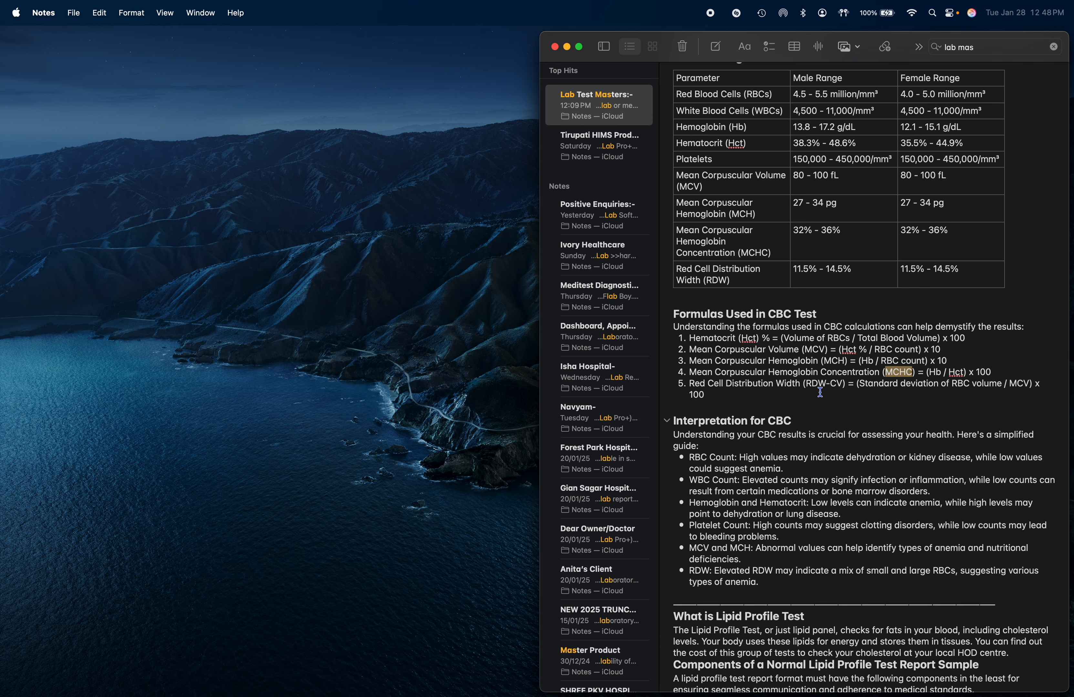
{"action": "key", "text": "ctrl+Right"}
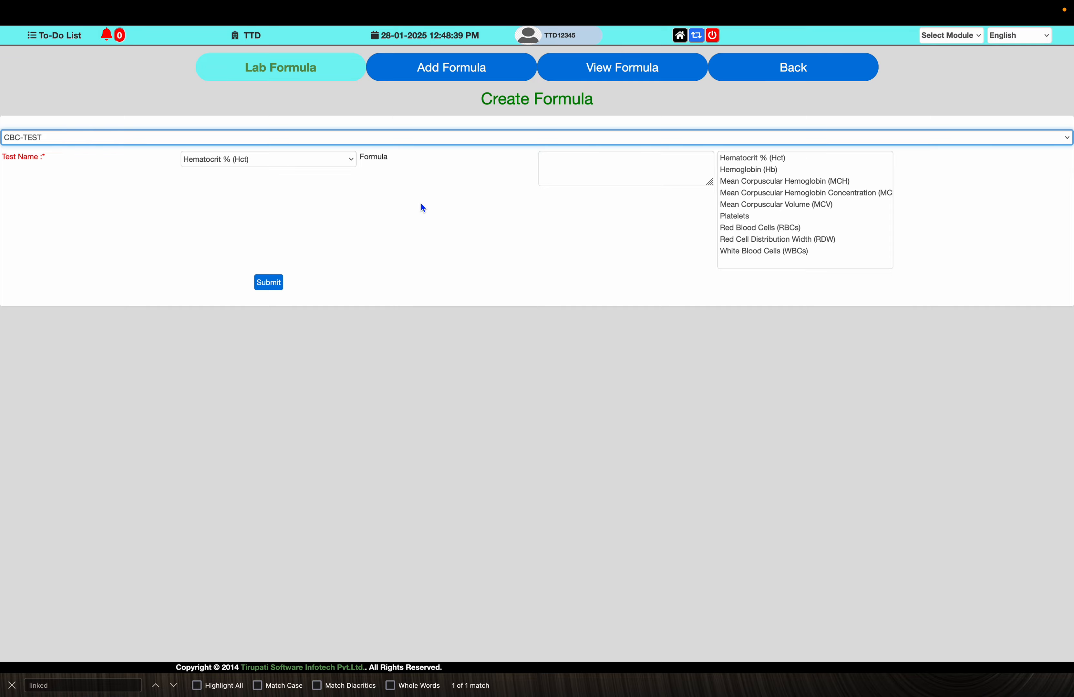
{"action": "left_click", "coordinate": [282, 160]}
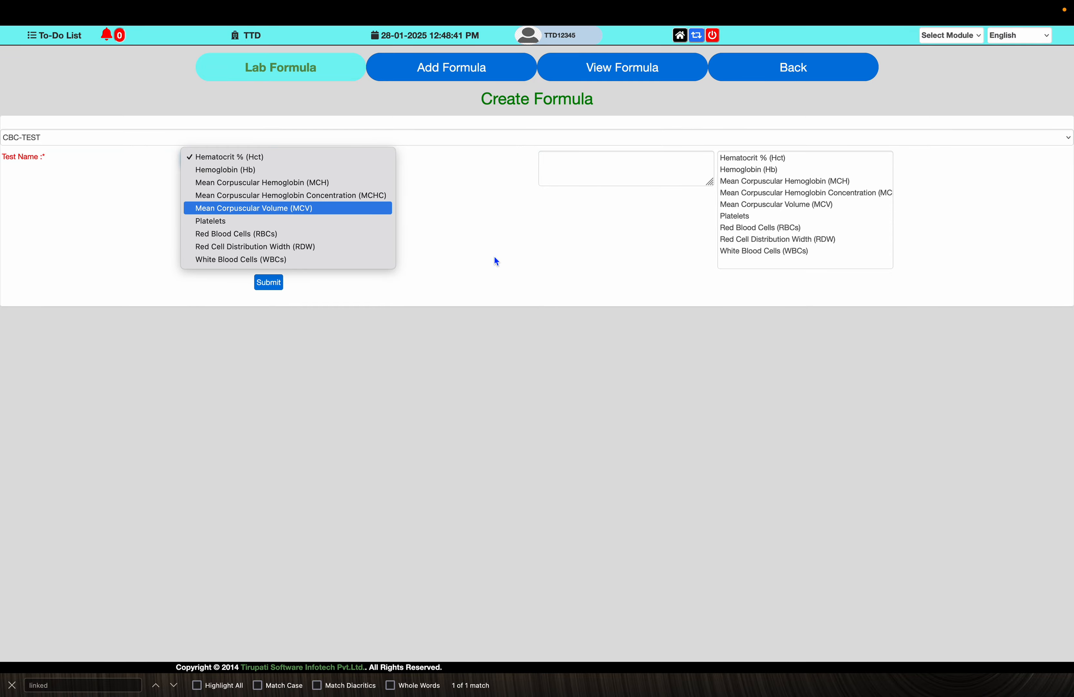
{"action": "key", "text": "ctrl+Left"}
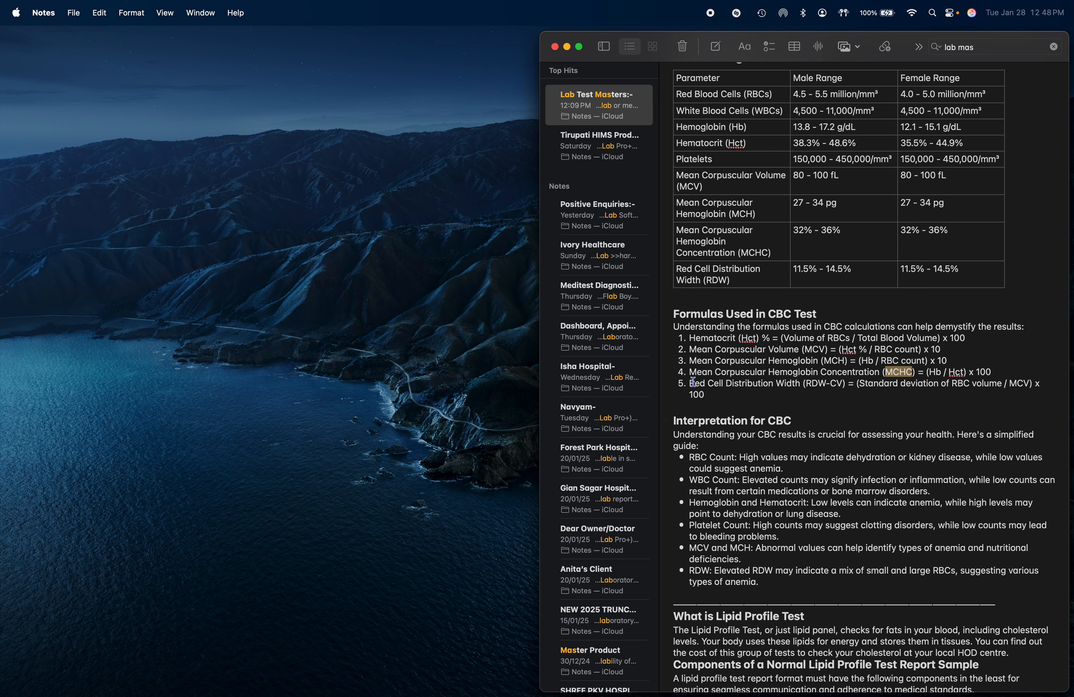
{"action": "left_click_drag", "start_coordinate": [689, 384], "coordinate": [847, 384]}
{"action": "key", "text": "super+c"}
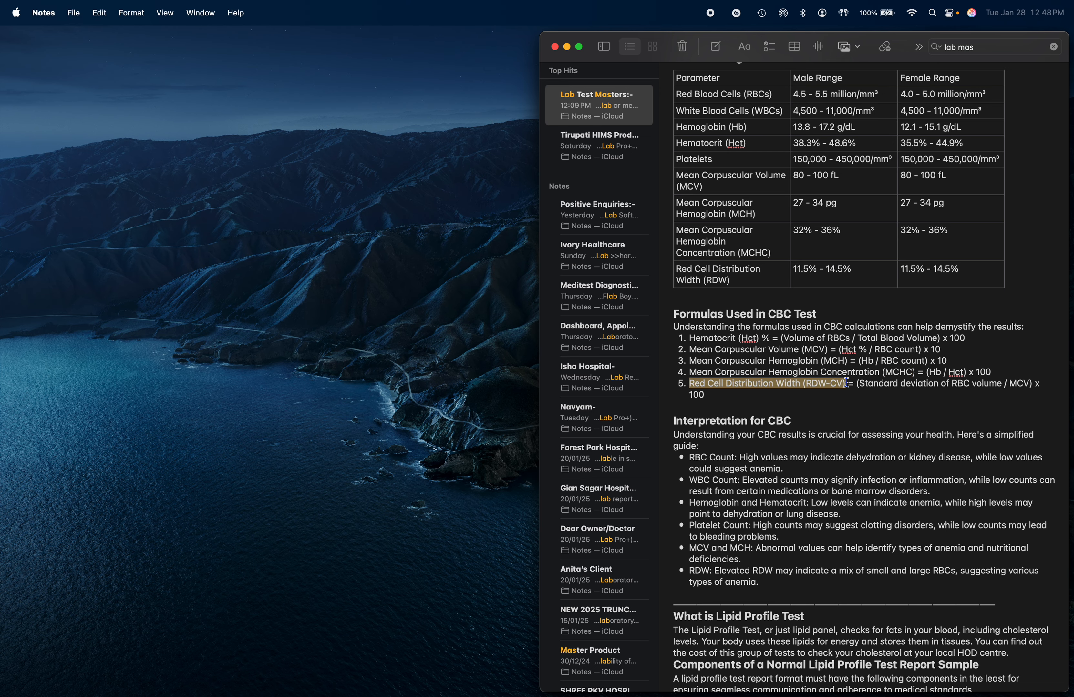
{"action": "key", "text": "ctrl+Right"}
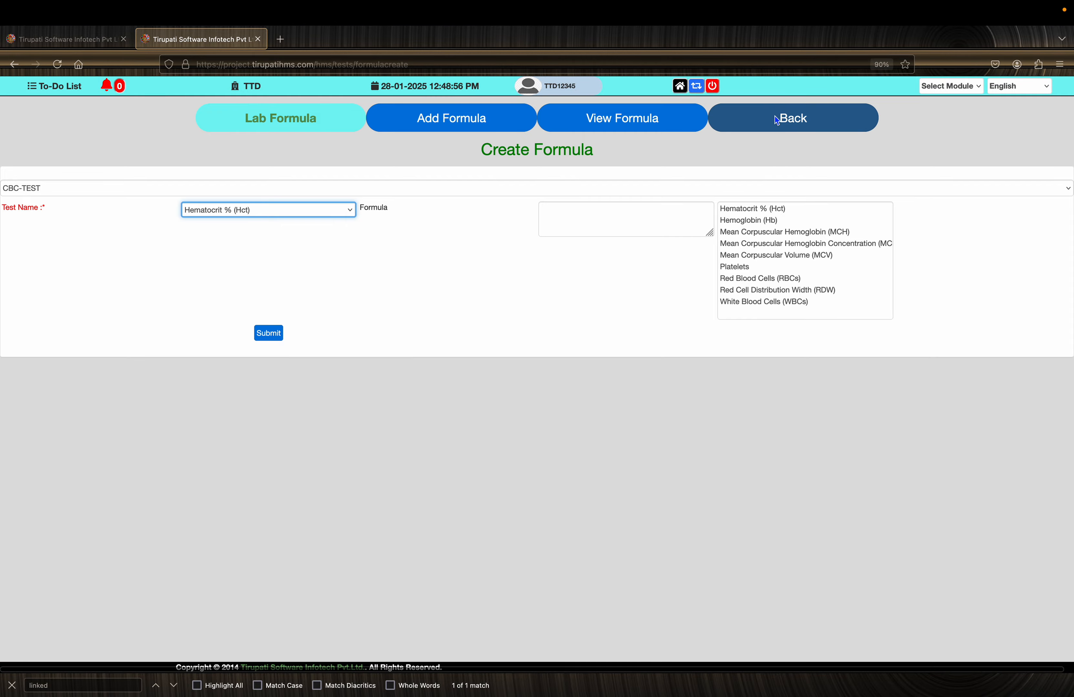
- Open the Add Test Procedure form for CBC-TEST from the lab test list
{"action": "left_click", "coordinate": [776, 116]}
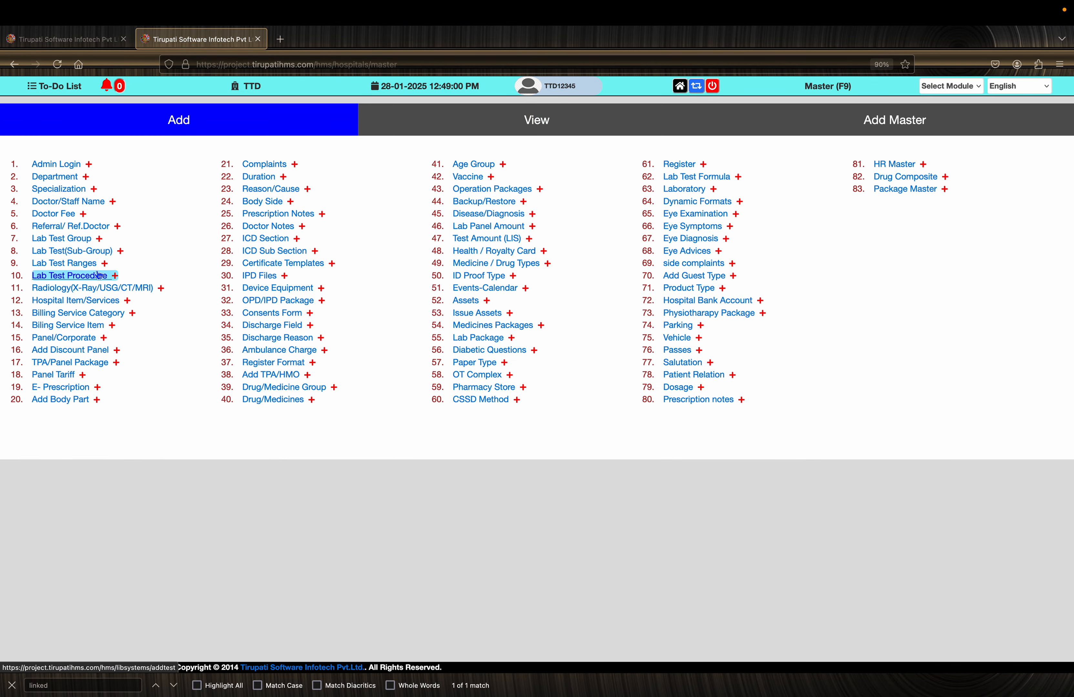
{"action": "left_click", "coordinate": [88, 255]}
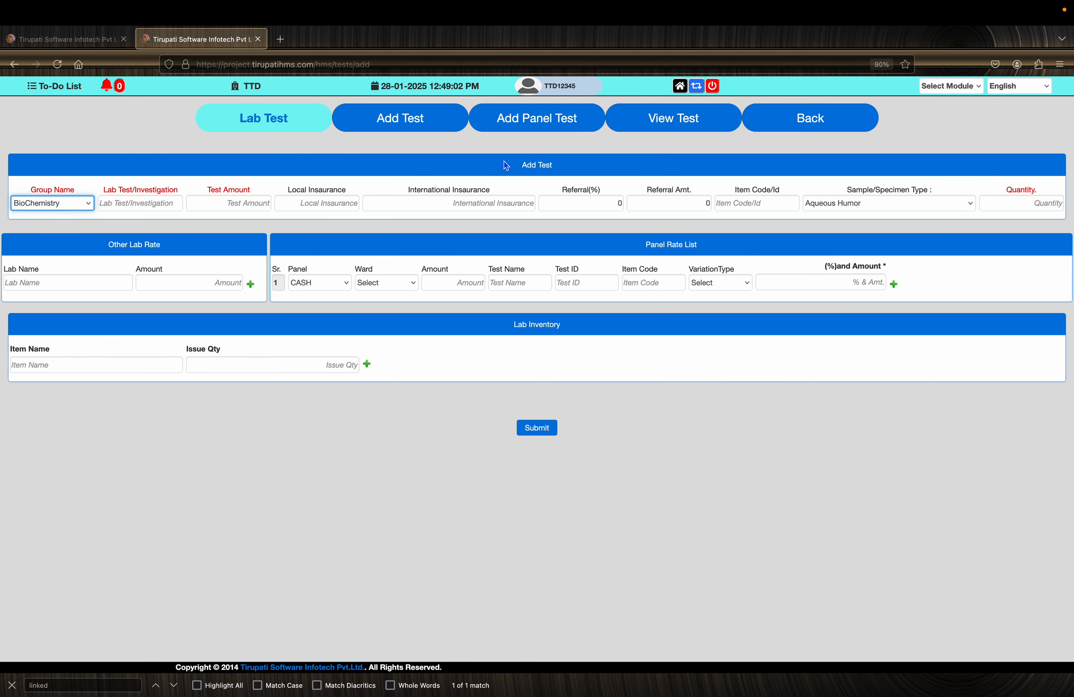
{"action": "left_click", "coordinate": [630, 118]}
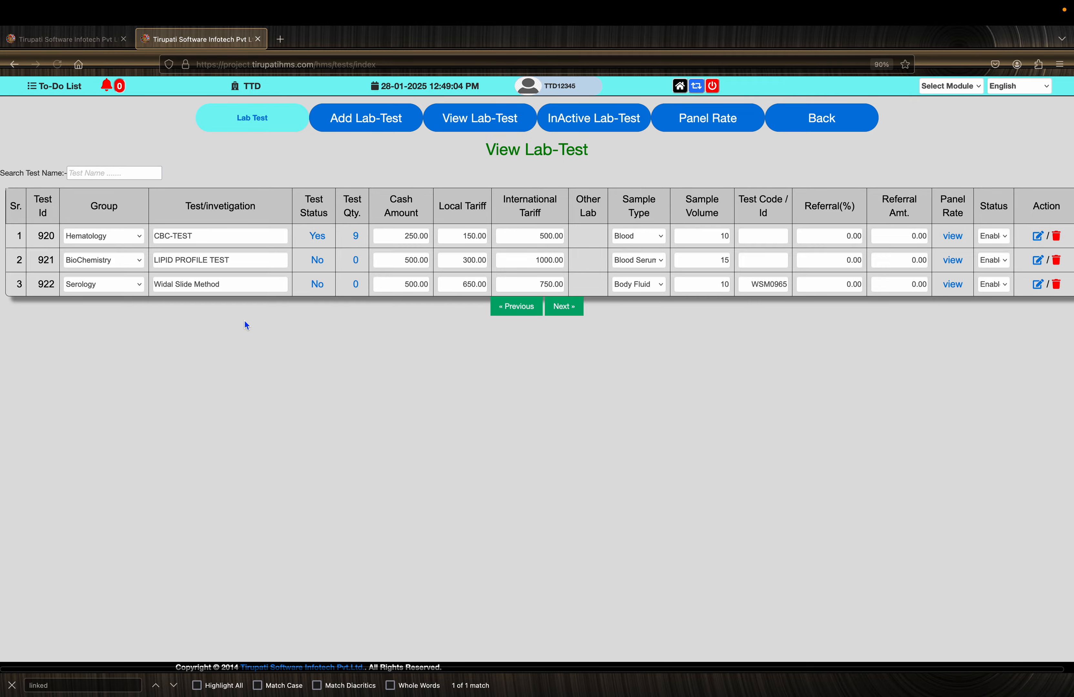
{"action": "left_click", "coordinate": [323, 242]}
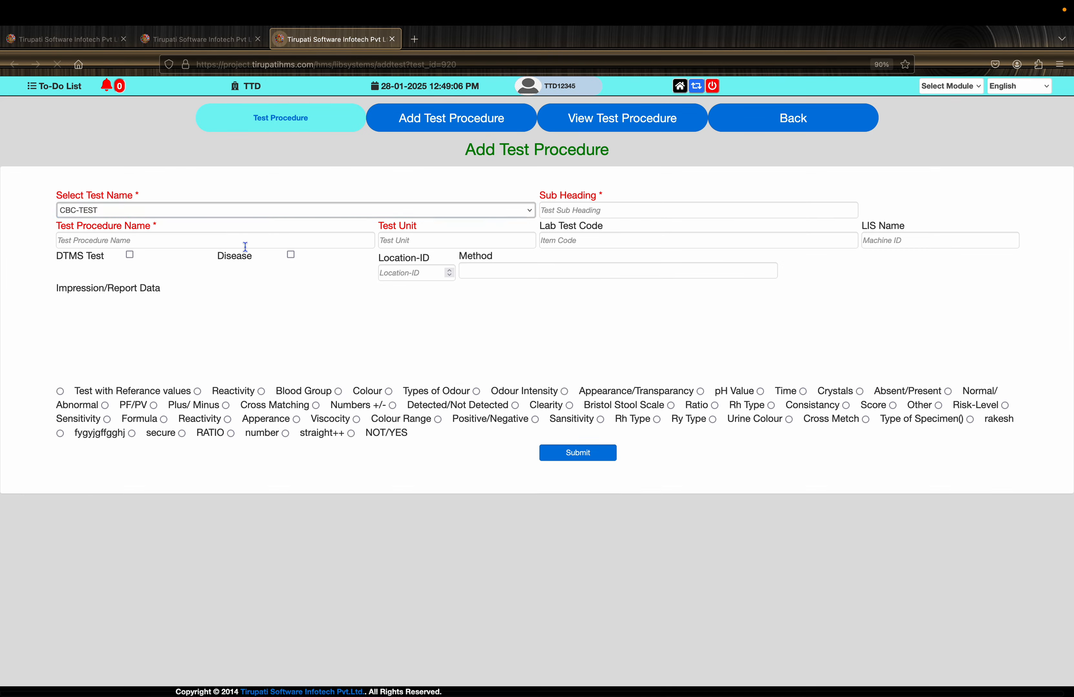
- Paste Red Cell Distribution Width (RDW-CV) as the test procedure name and set the test unit to %
{"action": "left_click", "coordinate": [172, 233]}
{"action": "key", "text": "super+v"}
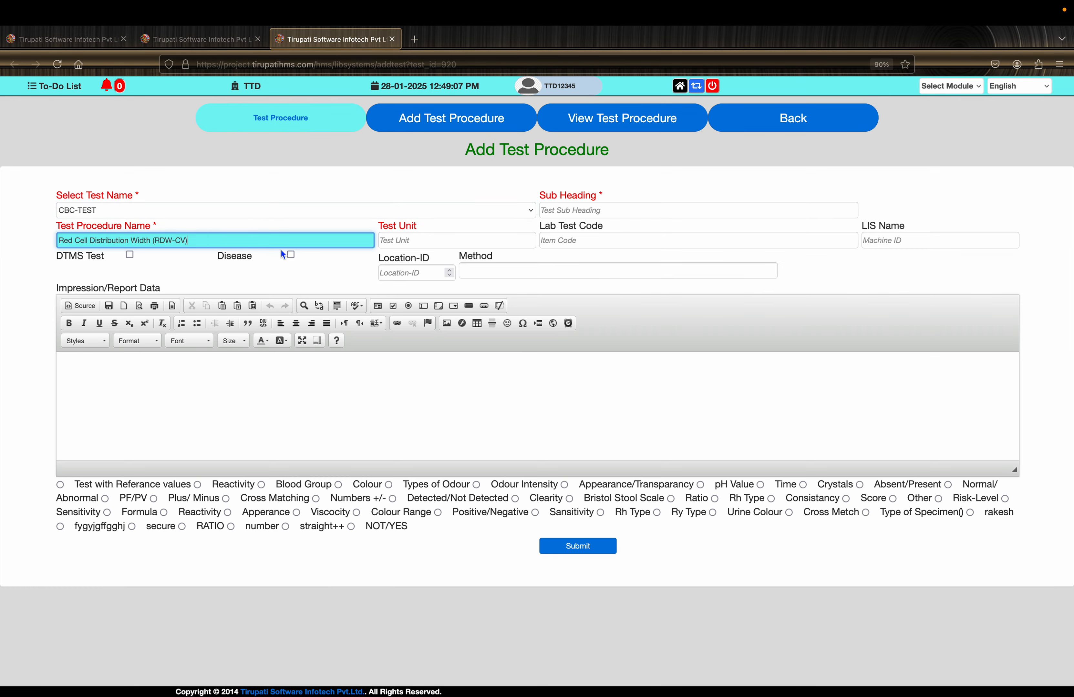
{"action": "left_click", "coordinate": [406, 245]}
{"action": "key", "text": "ctrl+Left"}
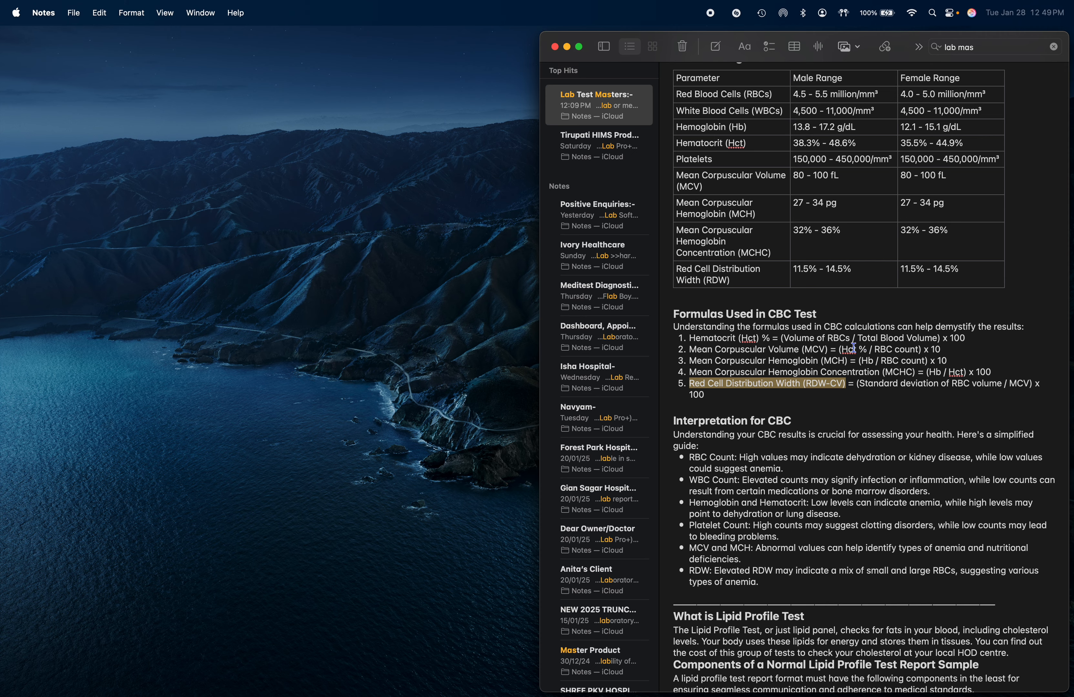
{"action": "key", "text": "ctrl+Right"}
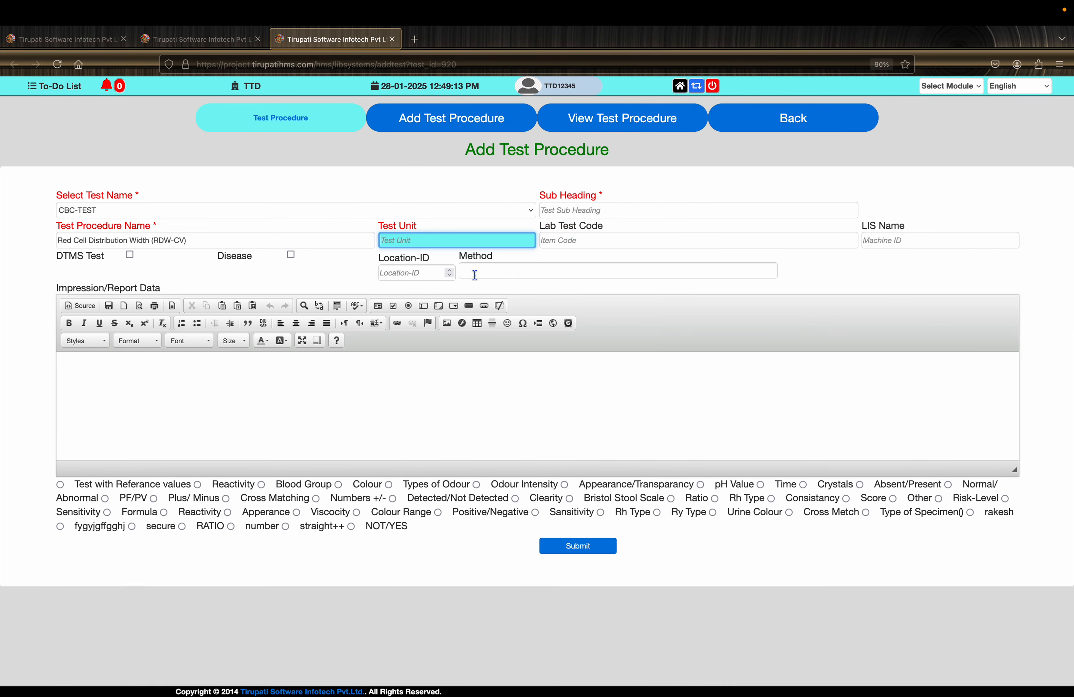
{"action": "type", "text": "%"}
- Find and select the Formula result type, then submit the new test procedure
{"action": "key", "text": "super+f"}
{"action": "type", "text": "formu"}
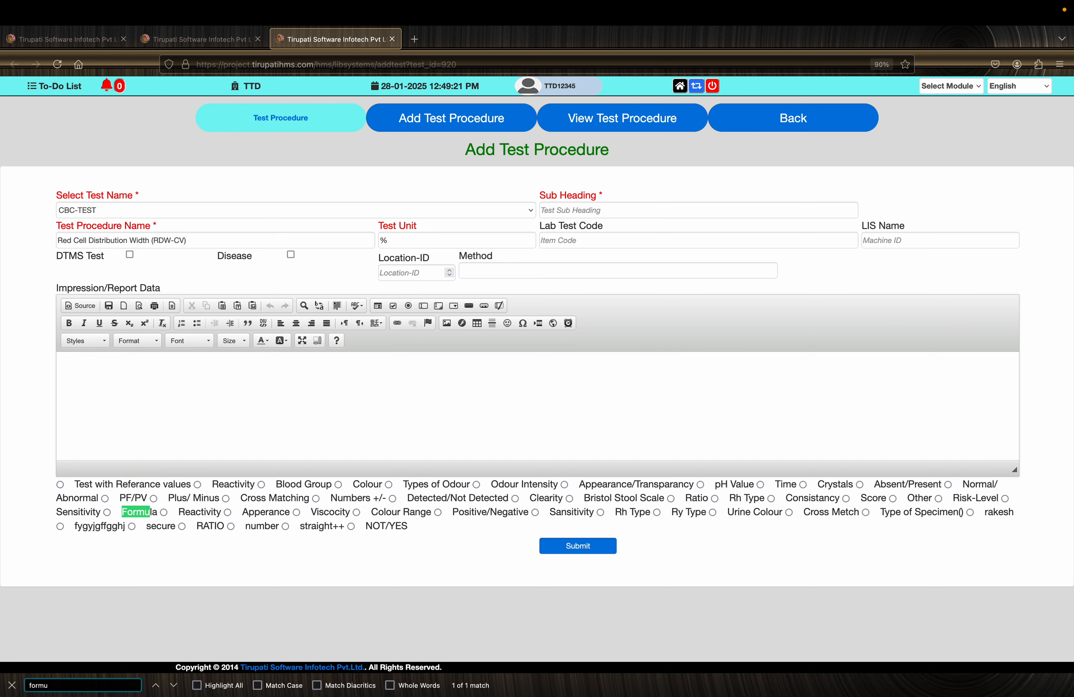
{"action": "type", "text": "la"}
{"action": "left_click", "coordinate": [107, 513]}
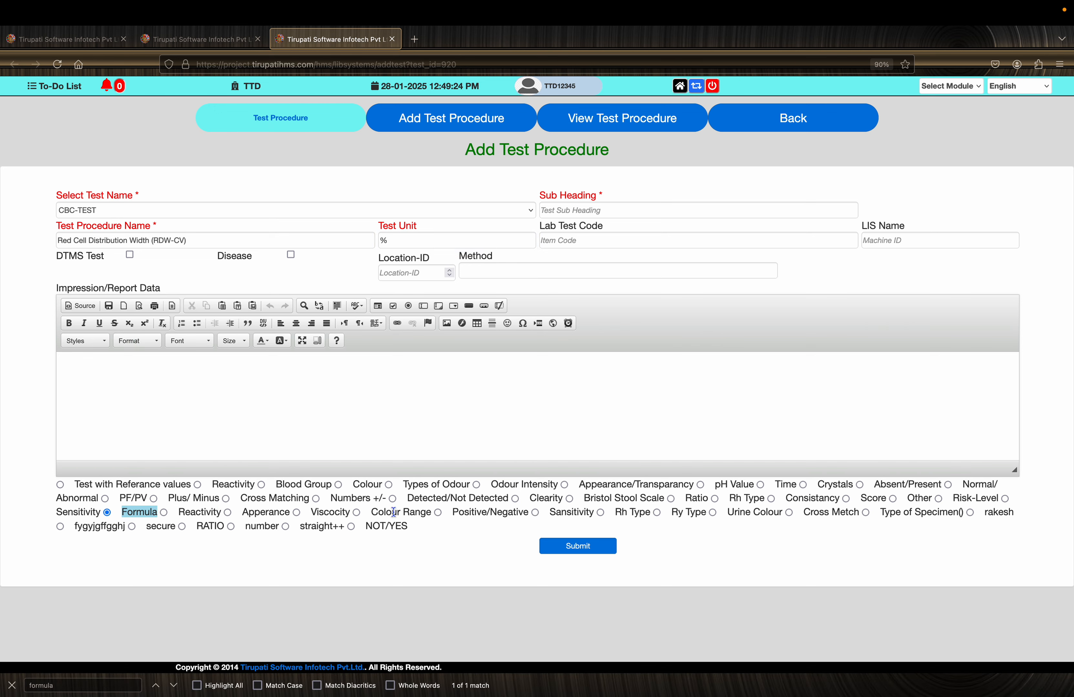
{"action": "left_click", "coordinate": [589, 548]}
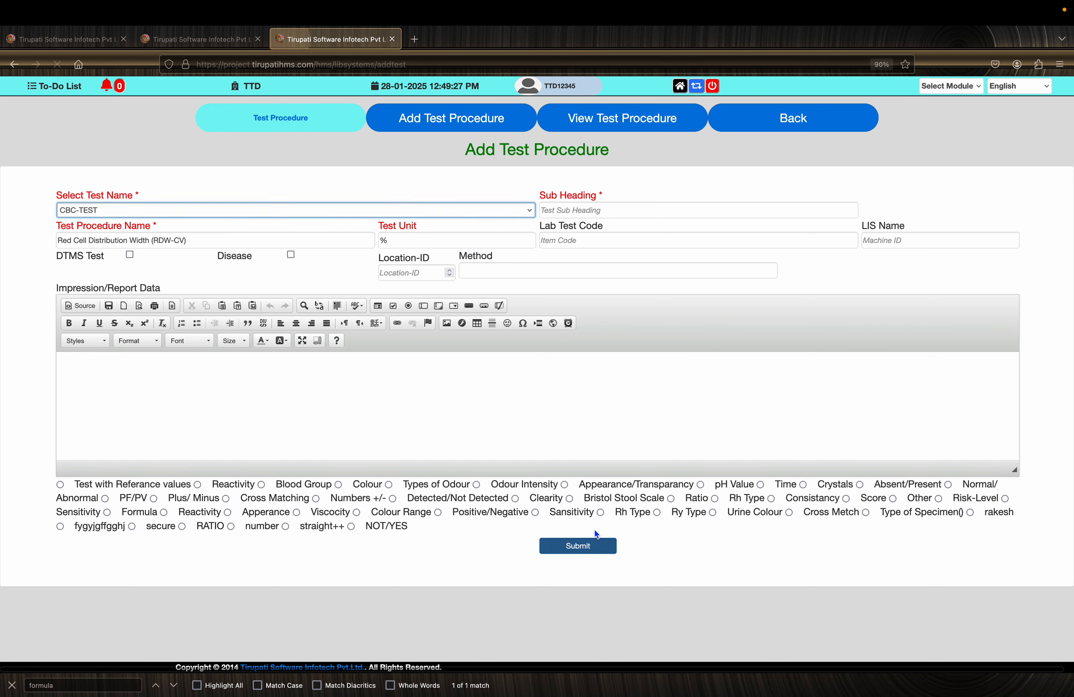
- Return to the Create Formula page for CBC-TEST and choose Red Cell Distribution Width (RDW-CV) as the test name
{"action": "left_click", "coordinate": [791, 120]}
{"action": "left_click", "coordinate": [704, 178]}
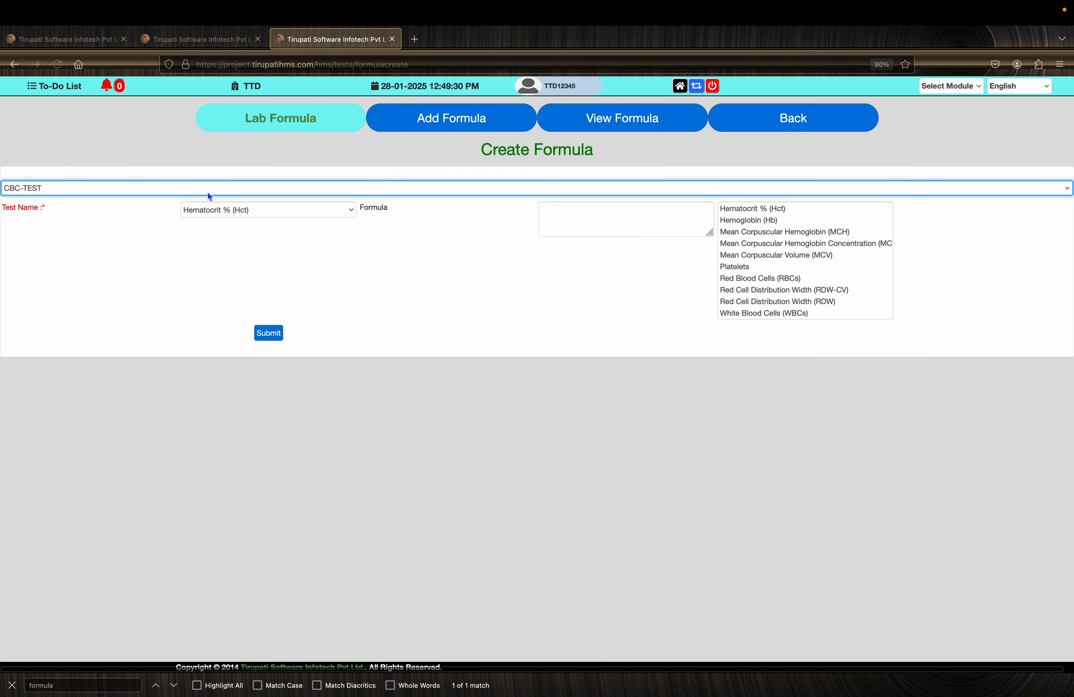
{"action": "left_click", "coordinate": [200, 186]}
{"action": "left_click", "coordinate": [199, 184]}
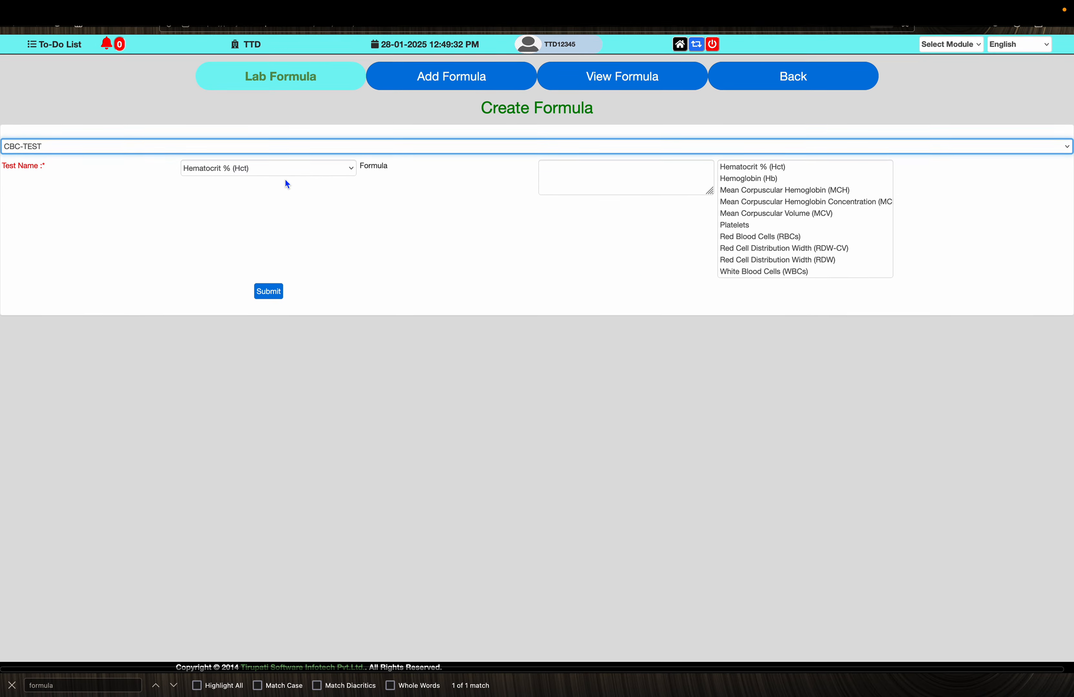
{"action": "left_click", "coordinate": [287, 159]}
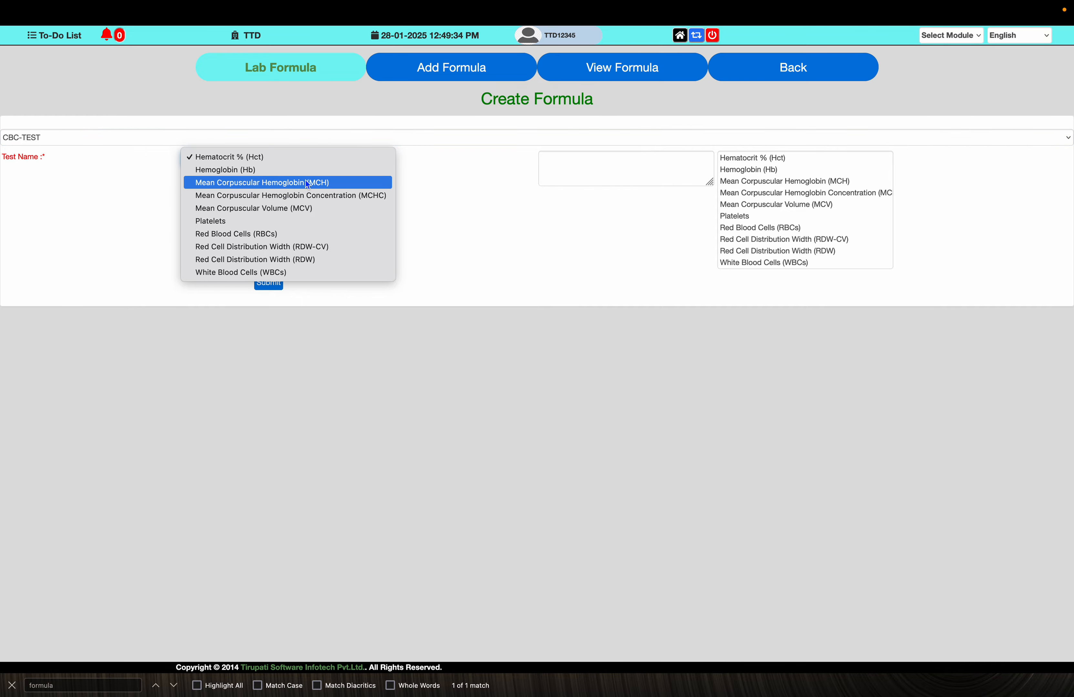
{"action": "left_click", "coordinate": [320, 248]}
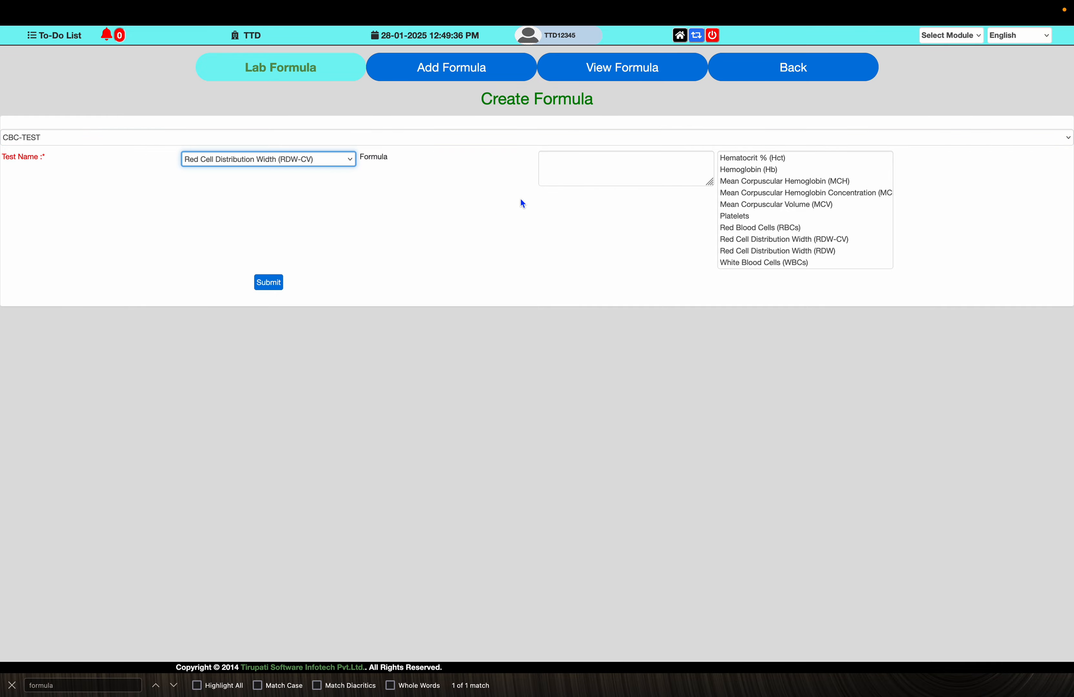
- Start the RDW-CV formula with an opening bracket and Red Blood Cells (RBCs) from the parameter list
{"action": "left_click", "coordinate": [599, 171]}
{"action": "key", "text": "super+Tab"}
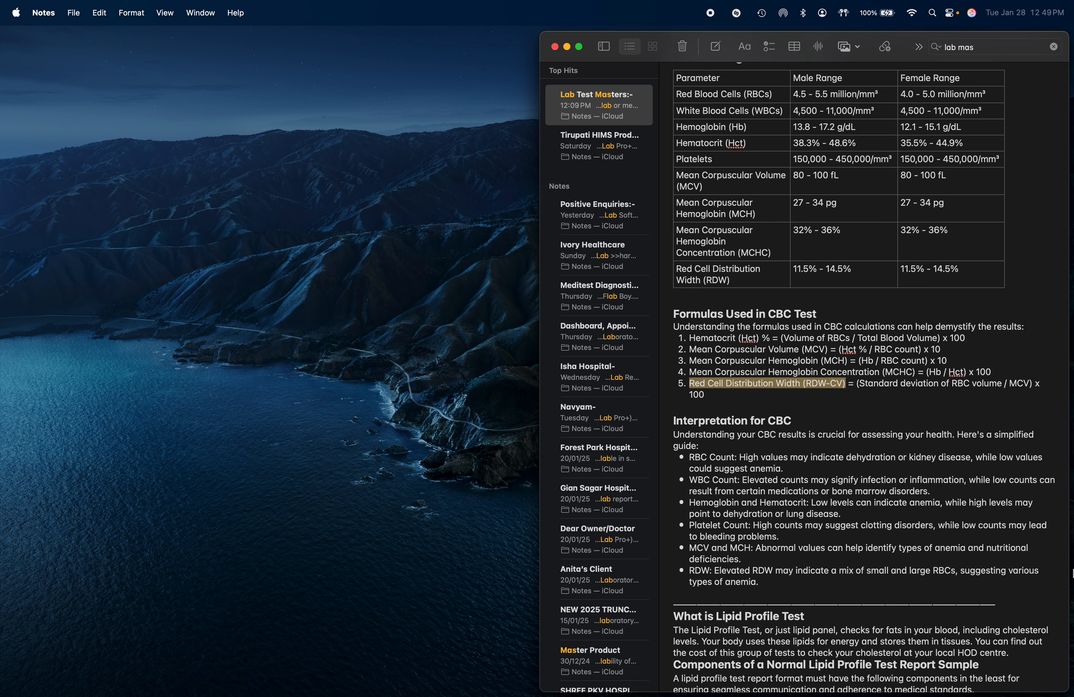
{"action": "key", "text": "super+Tab"}
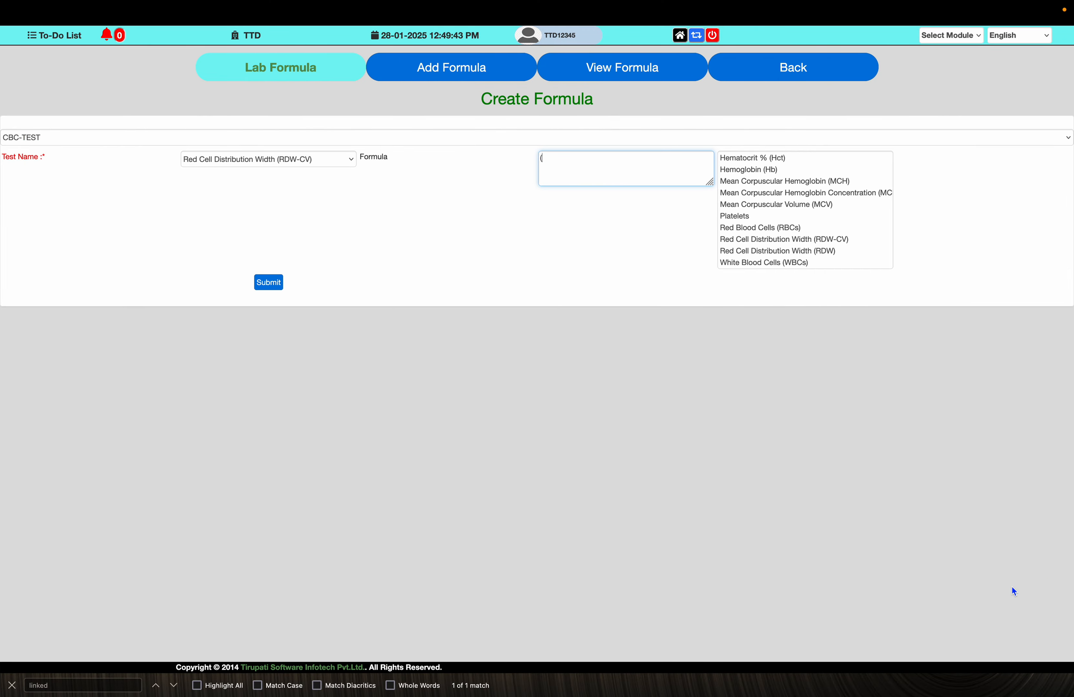
{"action": "left_click", "coordinate": [798, 229]}
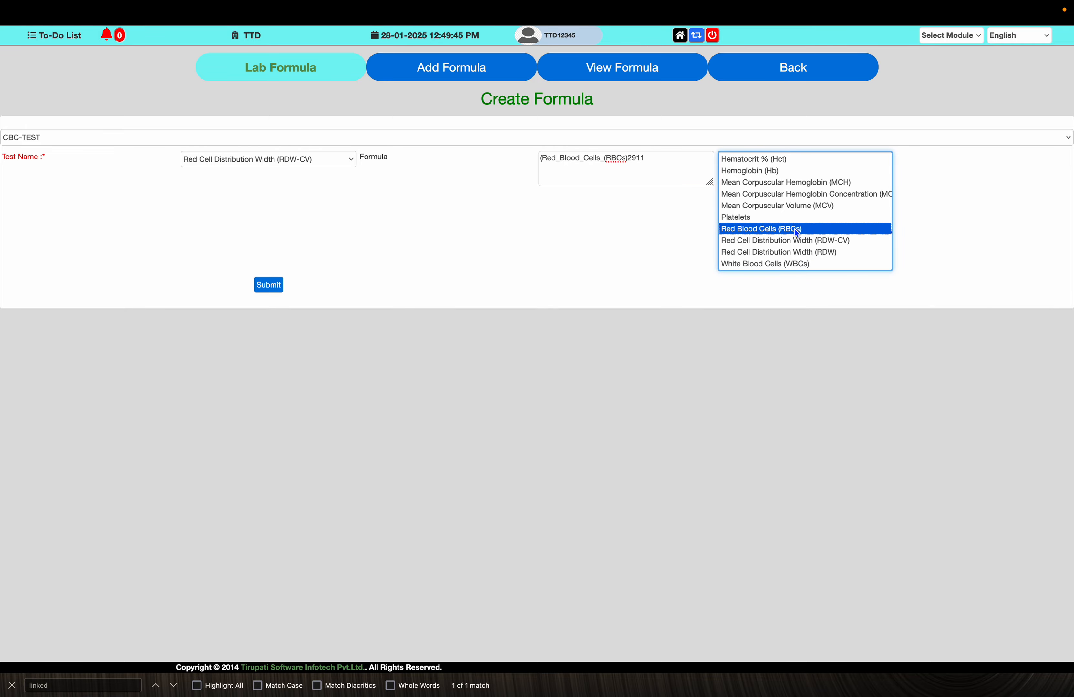
{"action": "left_click", "coordinate": [668, 160]}
- Complete the RDW-CV formula with / Mean Corpuscular Volume (MCV) and a closing bracket followed by 100
{"action": "key", "text": "super+Tab"}
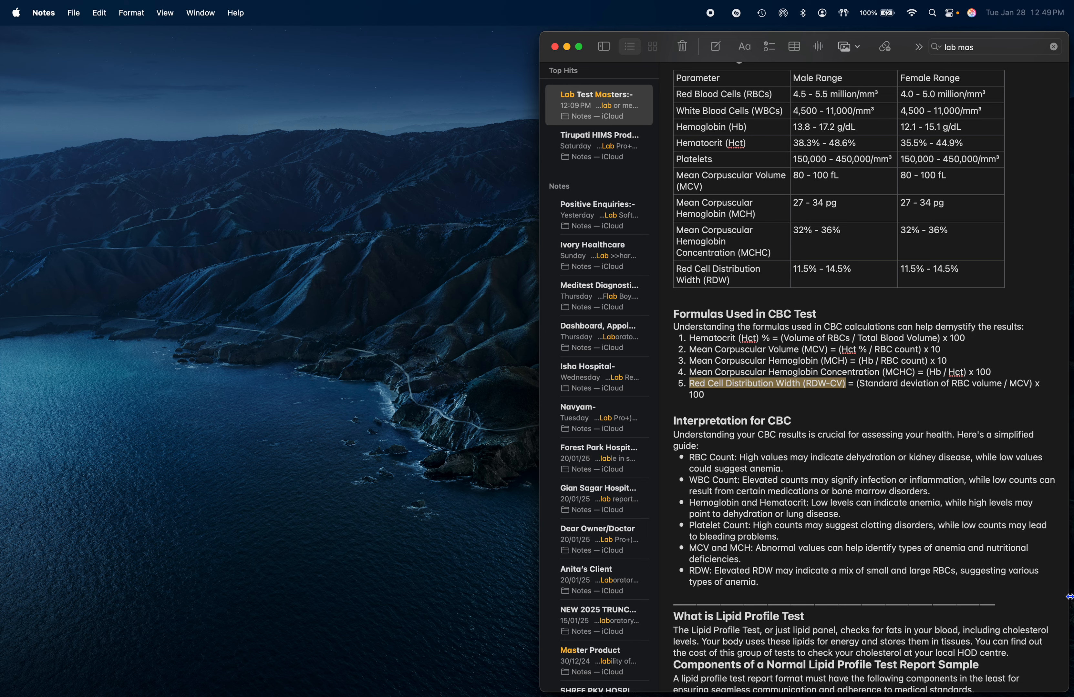
{"action": "key", "text": "super+Tab"}
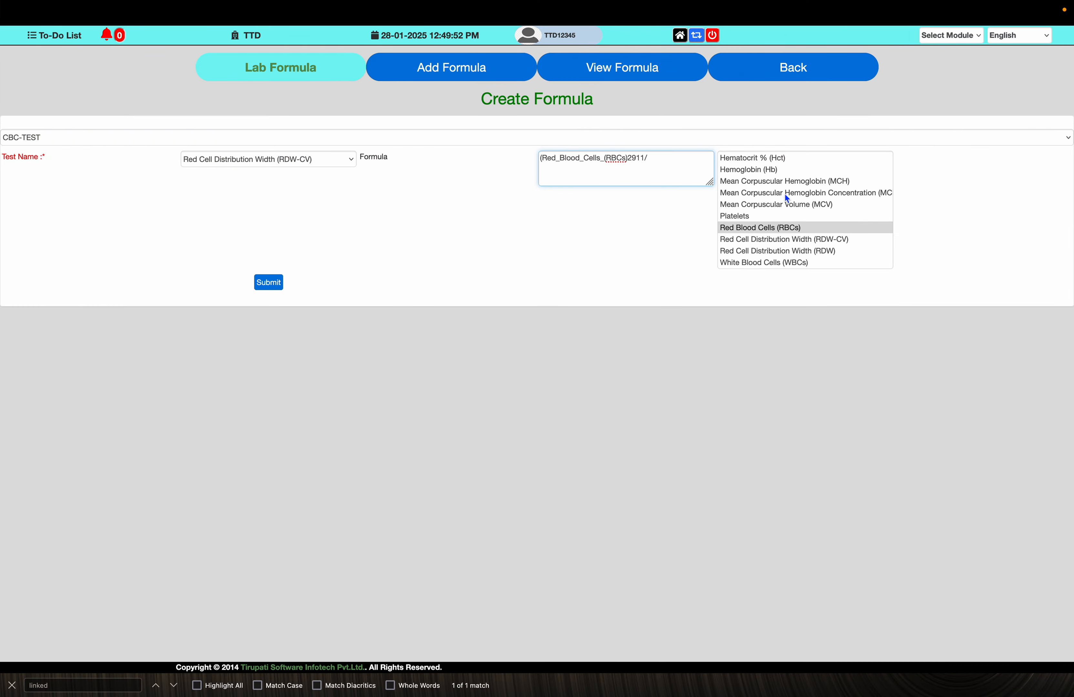
{"action": "left_click", "coordinate": [823, 206]}
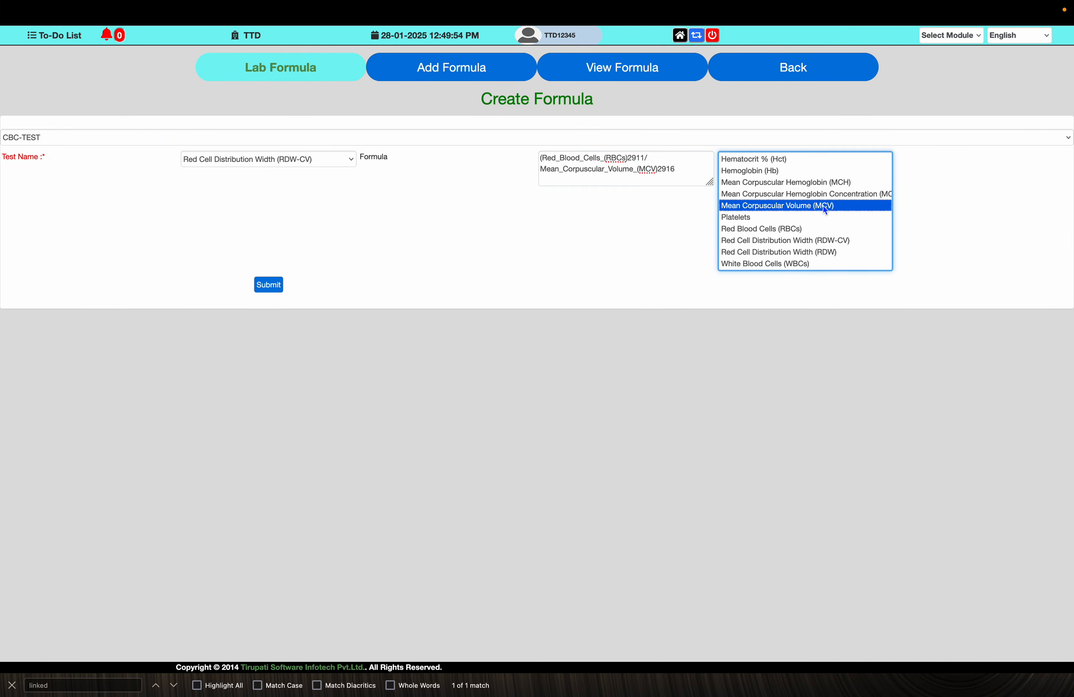
{"action": "left_click", "coordinate": [684, 169]}
{"action": "key", "text": "super+Tab"}
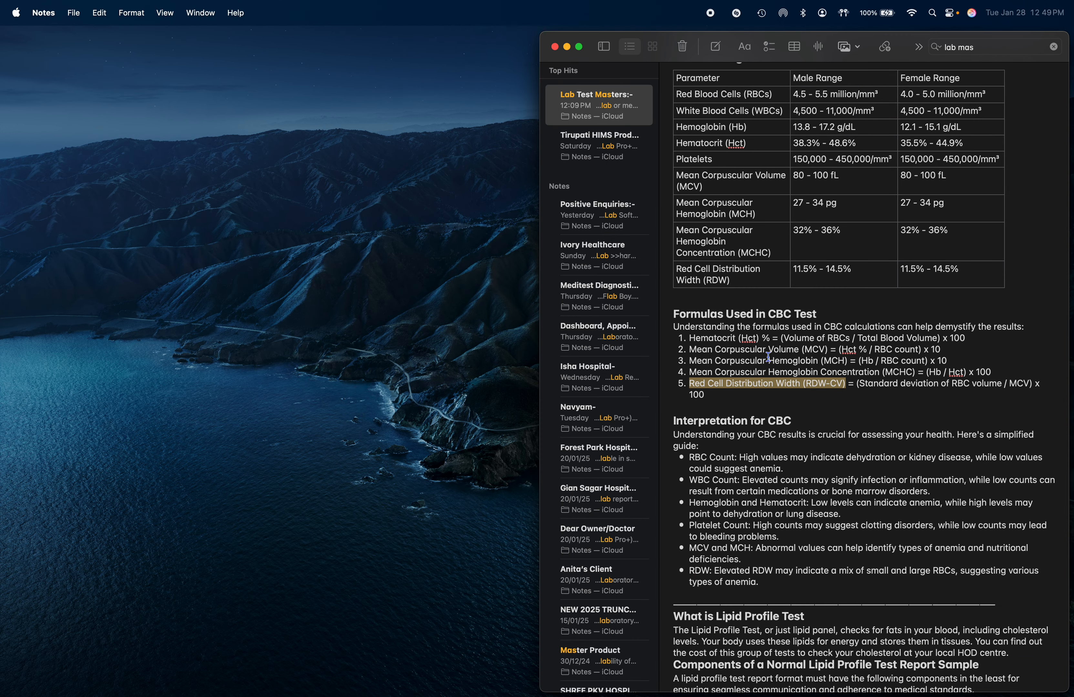
{"action": "key", "text": "super+Tab"}
{"action": "type", "text": ")100"}
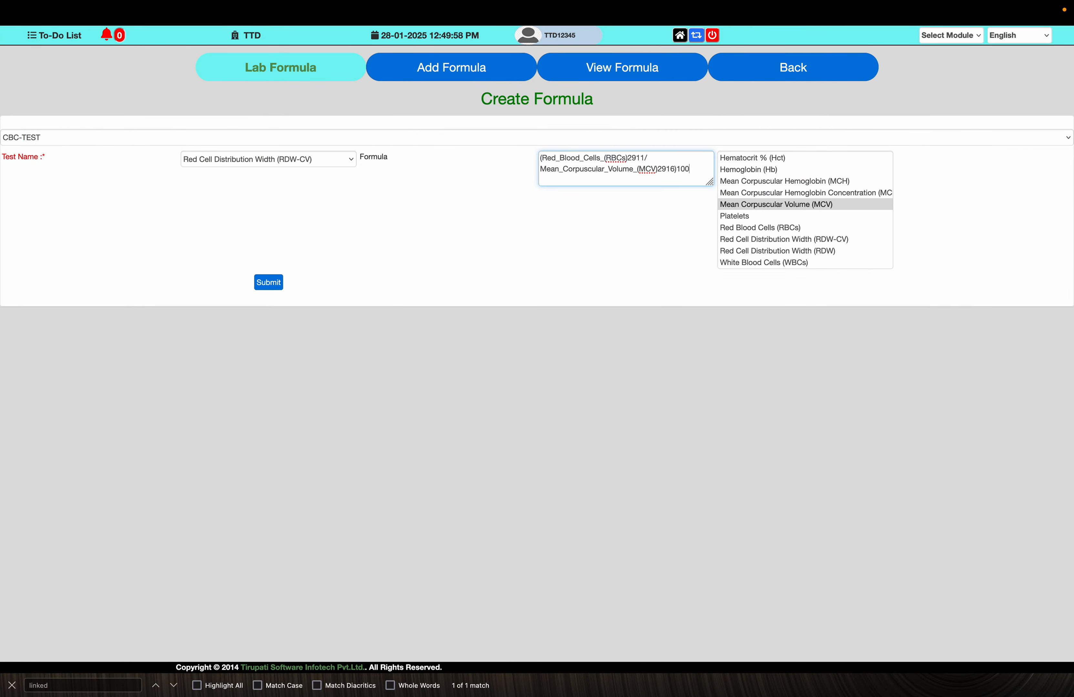
- Submit the RDW-CV formula for CBC-TEST and acknowledge the confirmation
{"action": "left_click", "coordinate": [273, 285]}
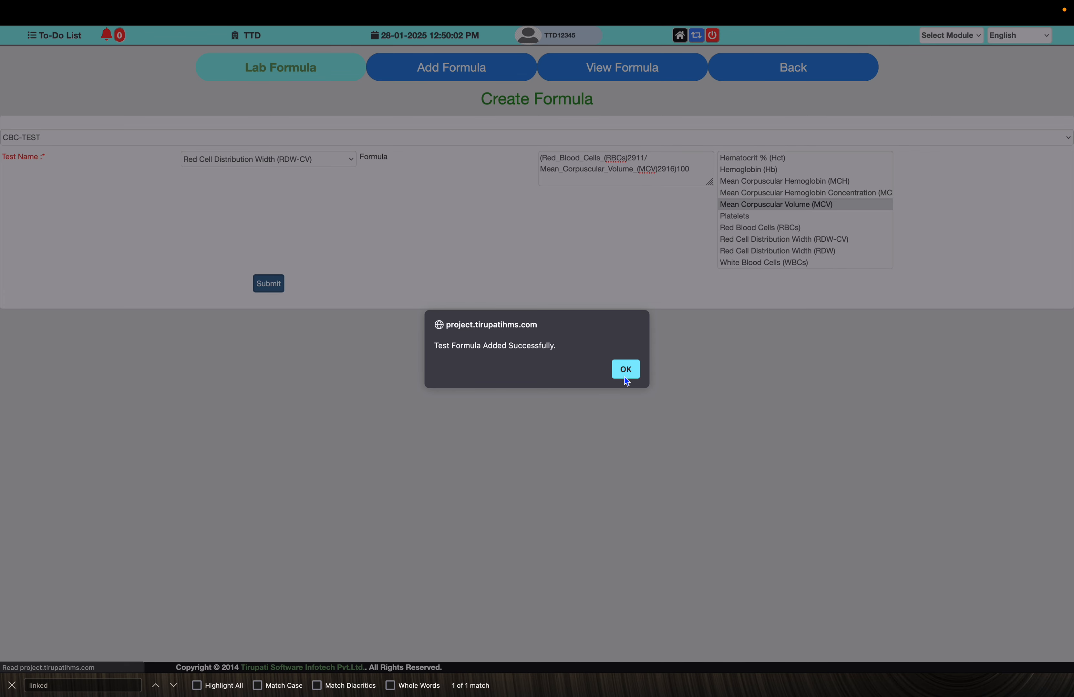
{"action": "left_click", "coordinate": [625, 377]}
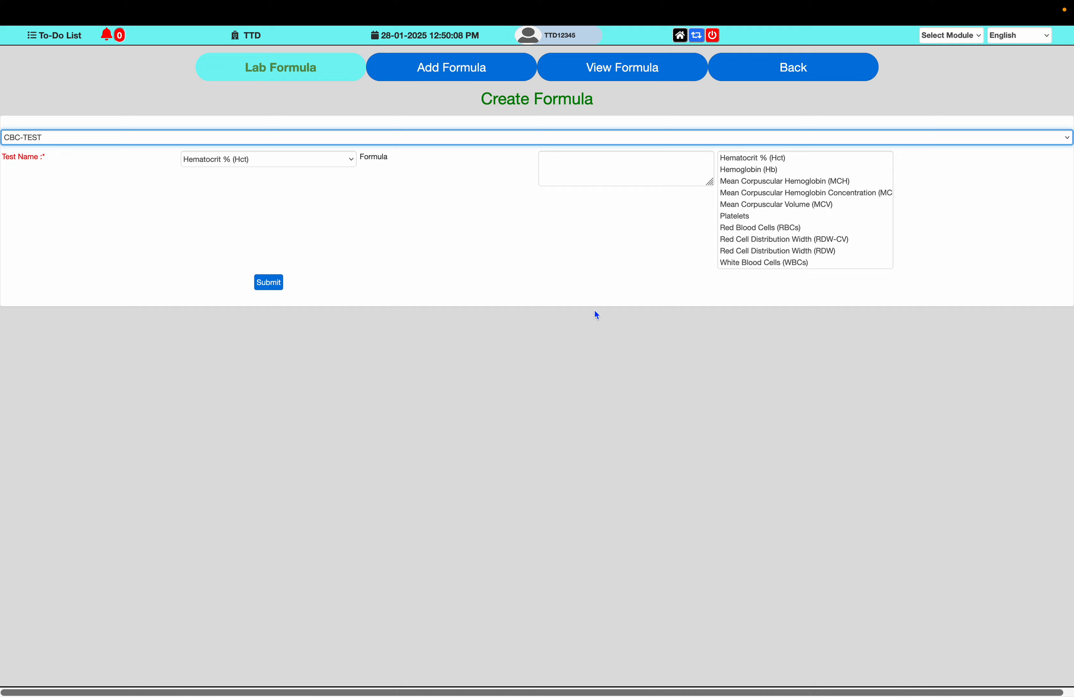
- Open the master view list and go to the Radiology (X-Ray/USG/MRI/CT-Scan) test procedure details
{"action": "left_click", "coordinate": [804, 74]}
{"action": "left_click", "coordinate": [549, 72]}
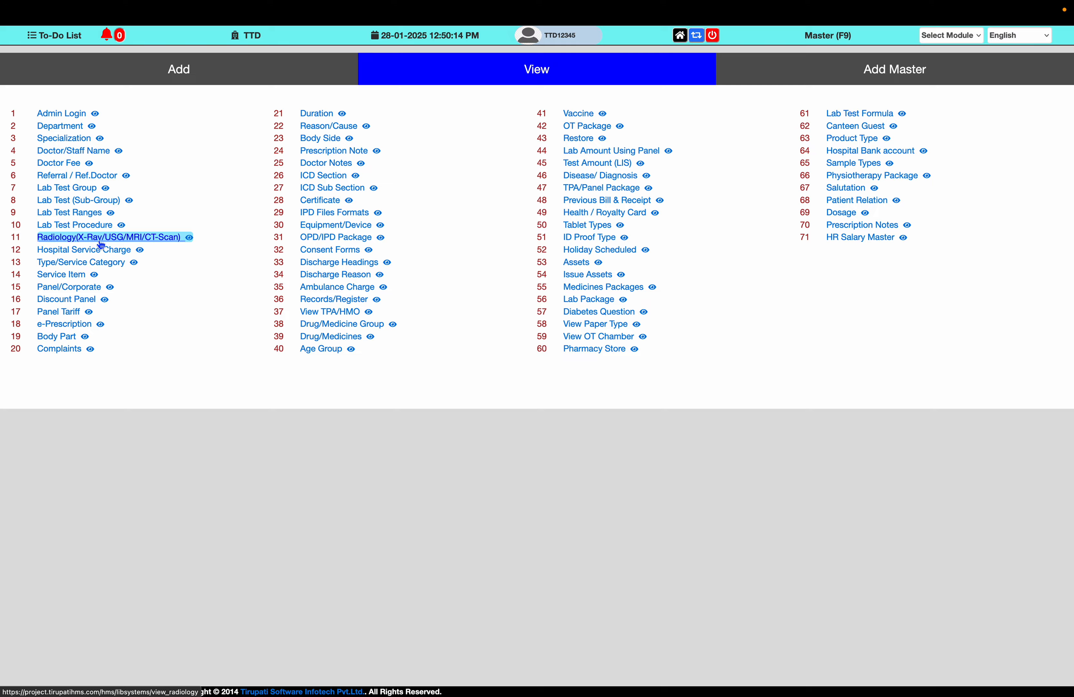
{"action": "left_click", "coordinate": [114, 237]}
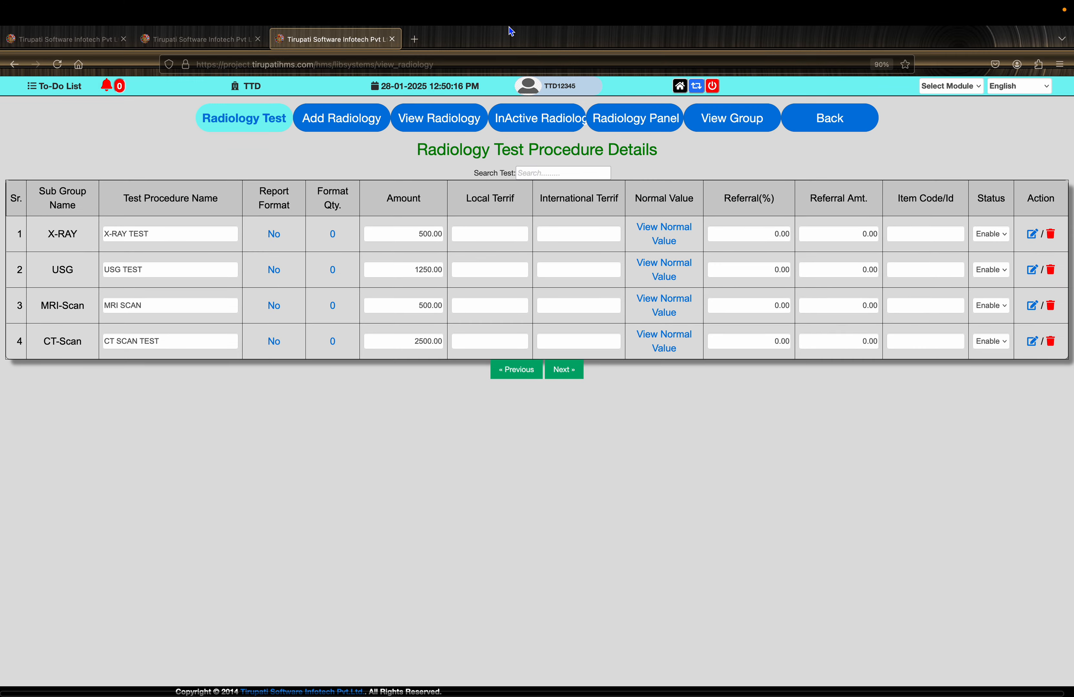
- Switch to Chrome and open the Tirupati profile window showing Google Drive
{"action": "key", "text": "ctrl+Up"}
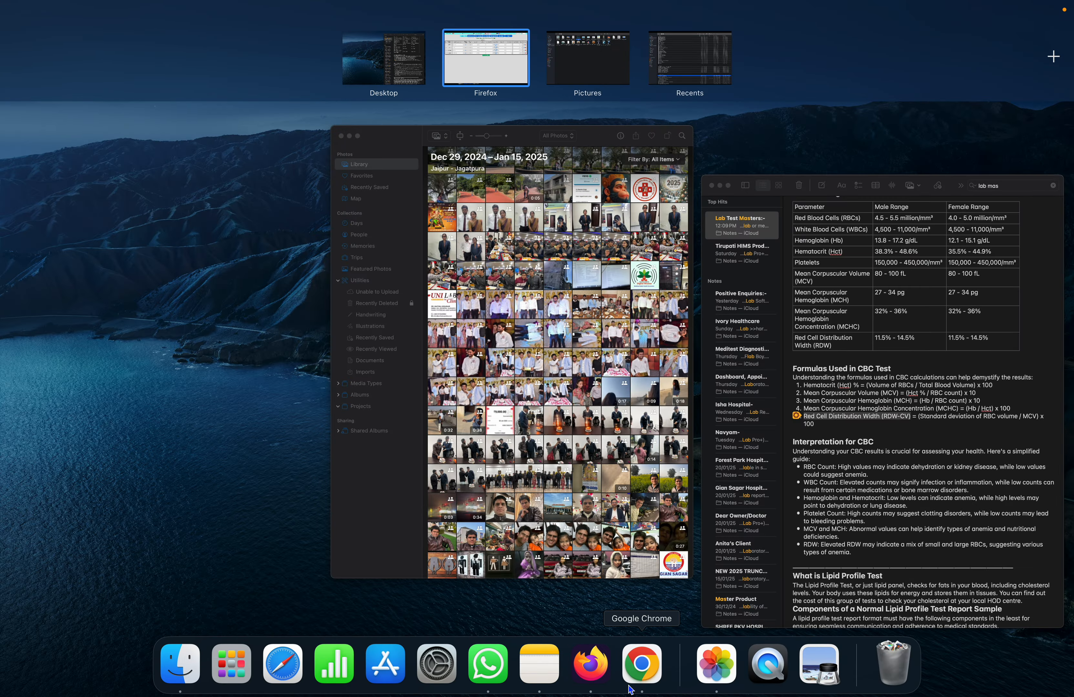
{"action": "left_click", "coordinate": [637, 678]}
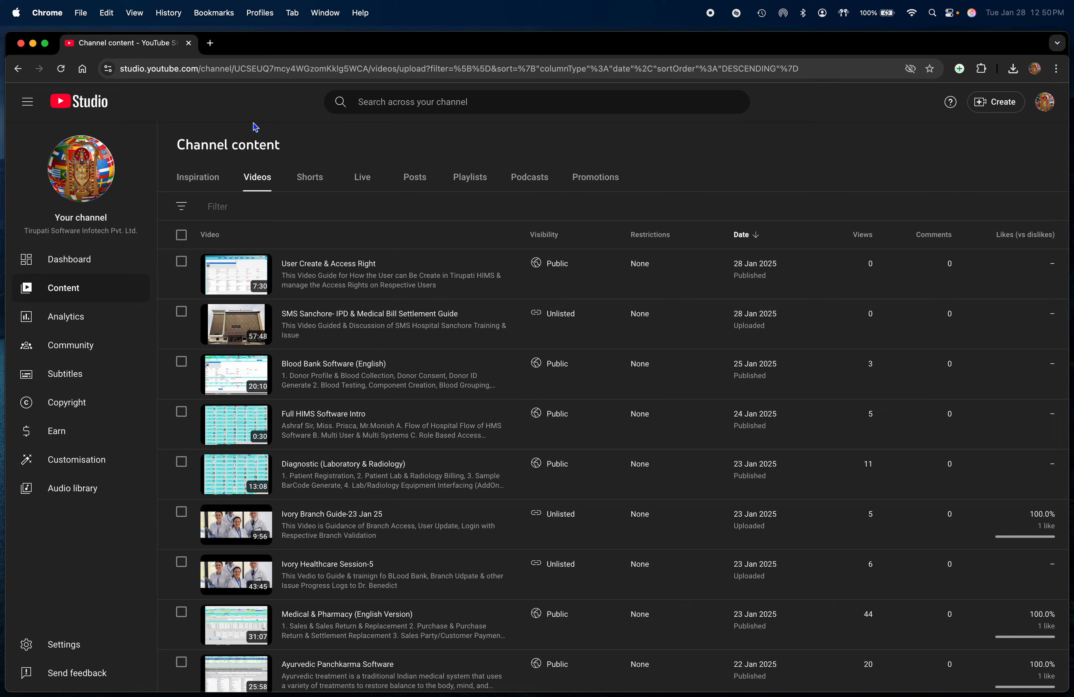
{"action": "left_click", "coordinate": [209, 43]}
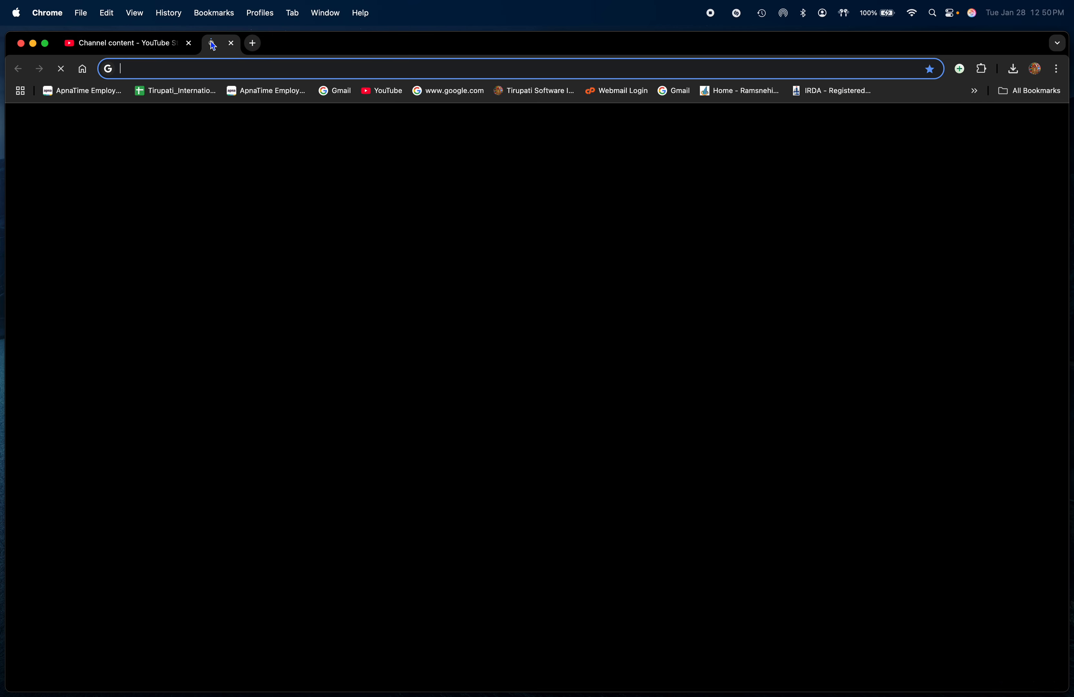
{"action": "left_click", "coordinate": [1035, 68]}
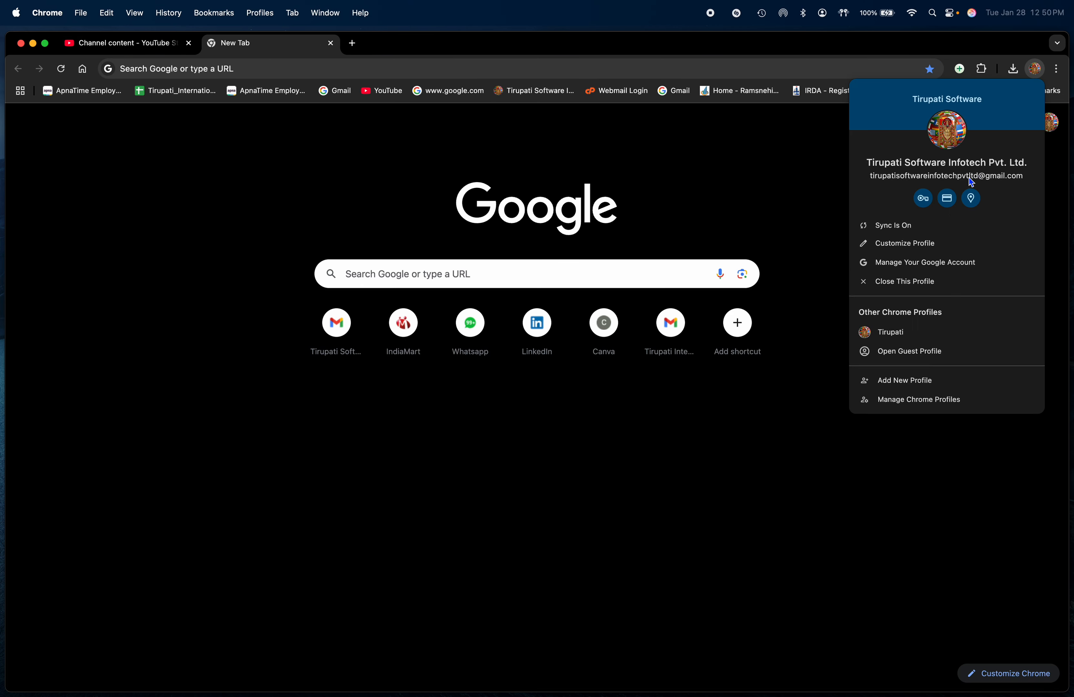
{"action": "left_click", "coordinate": [910, 339]}
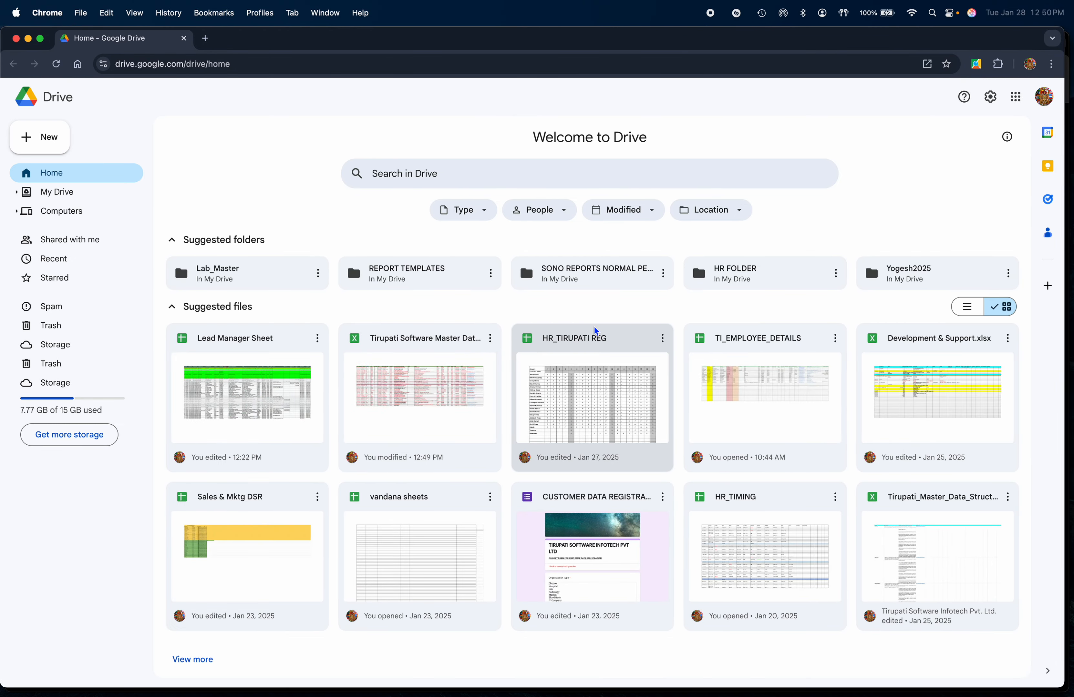
- Open the USG WHOLE ABDOMEN report in the SONO REPORTS NORMAL folder and copy its text from heading to closing line
{"action": "double_click", "coordinate": [616, 279]}
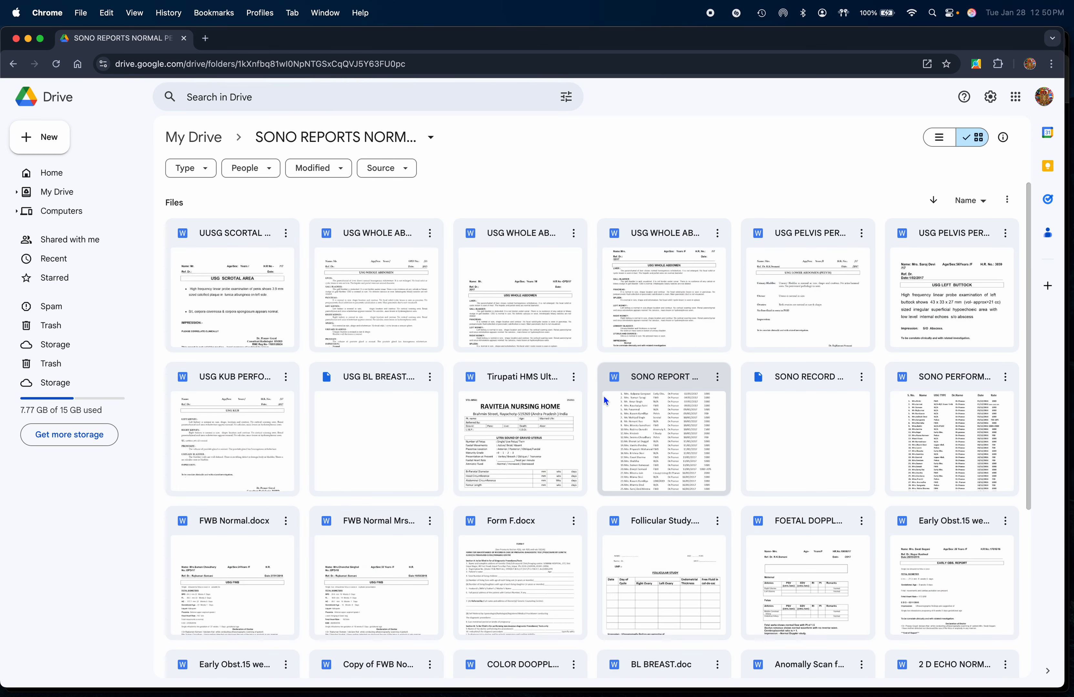
{"action": "left_click", "coordinate": [379, 275]}
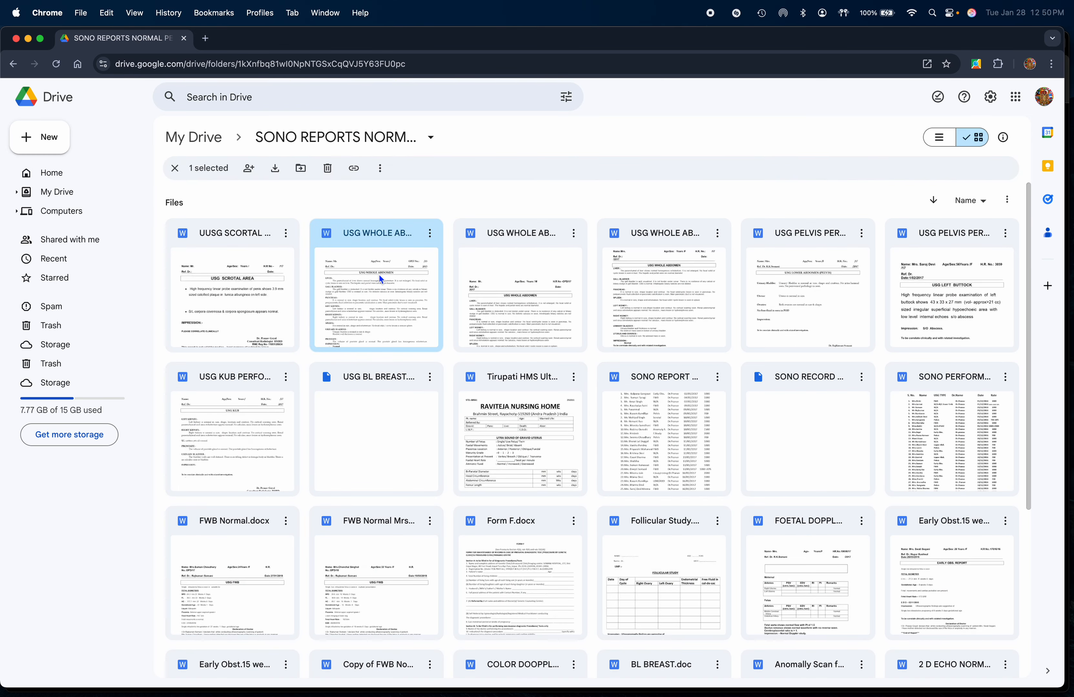
{"action": "double_click", "coordinate": [380, 275]}
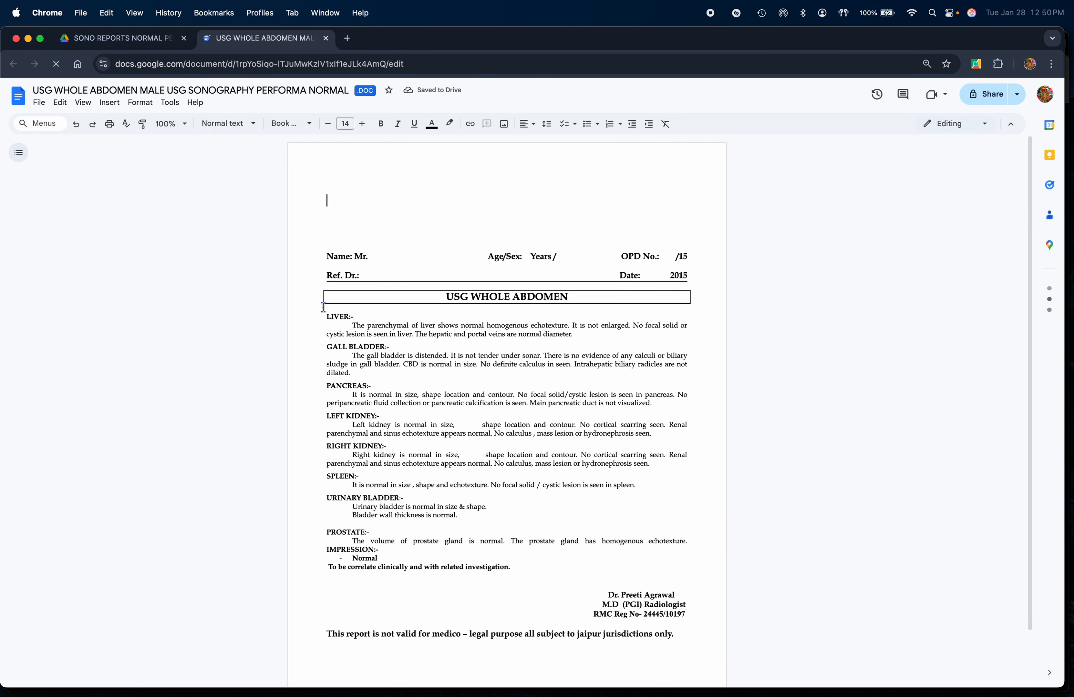
{"action": "left_click_drag", "start_coordinate": [320, 300], "coordinate": [514, 572]}
- Switch back to the HIMS and open the USG TEST radiology procedure for editing
{"action": "key", "text": "super+Tab"}
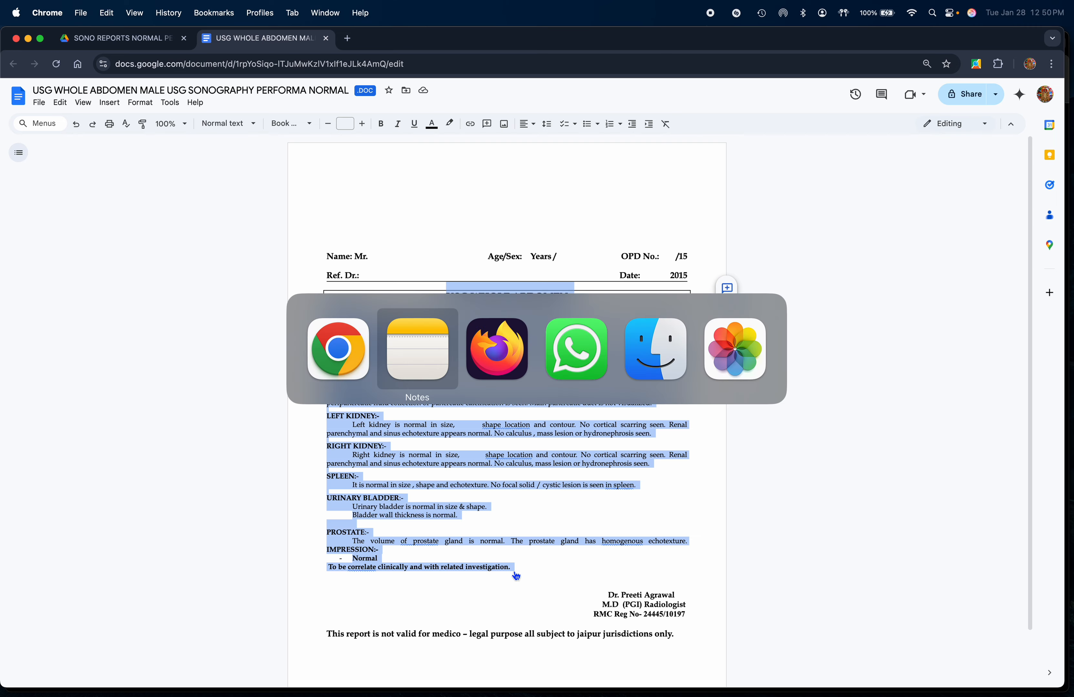
{"action": "key", "text": "super+Tab"}
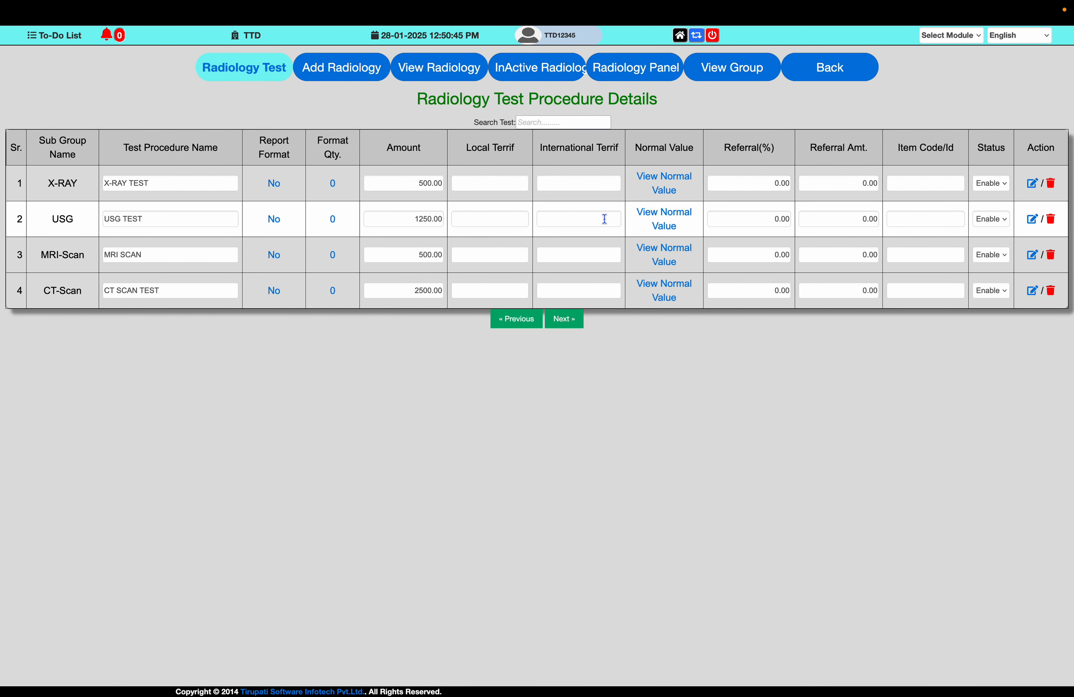
{"action": "left_click", "coordinate": [274, 219]}
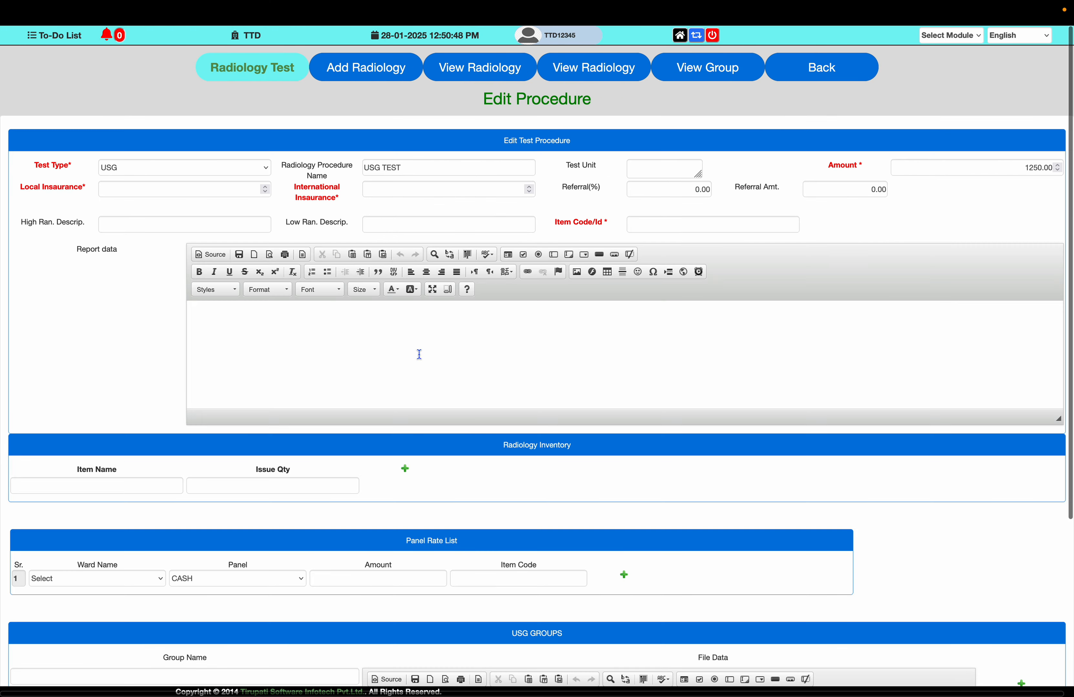
- Set the USG TEST local insurance rate to 1500 and the international insurance rate to 3000
{"action": "left_click", "coordinate": [162, 193]}
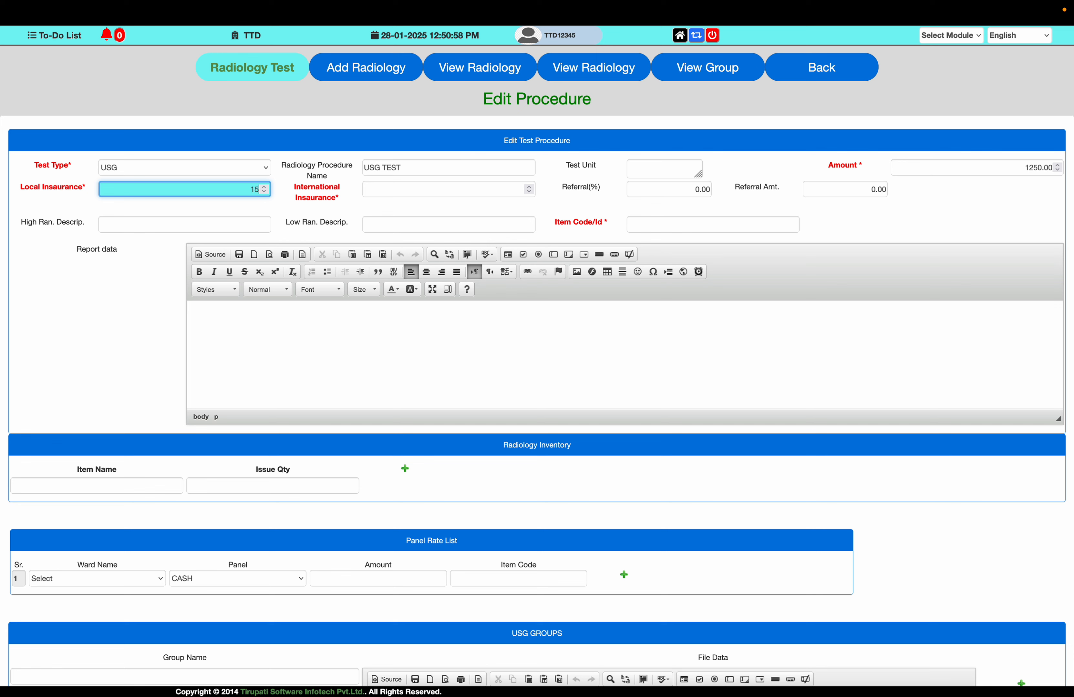
{"action": "key", "text": "Tab"}
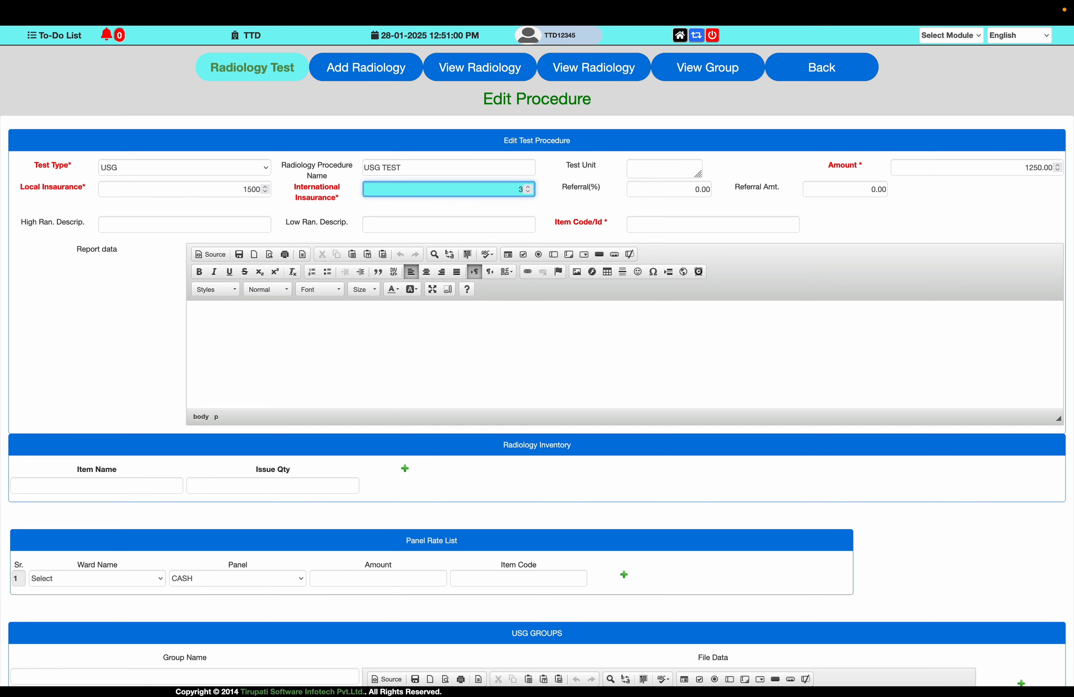
{"action": "type", "text": "3000"}
{"action": "key", "text": "Tab"}
{"action": "key", "text": "Tab"}
{"action": "key", "text": "Tab"}
{"action": "key", "text": "Tab"}
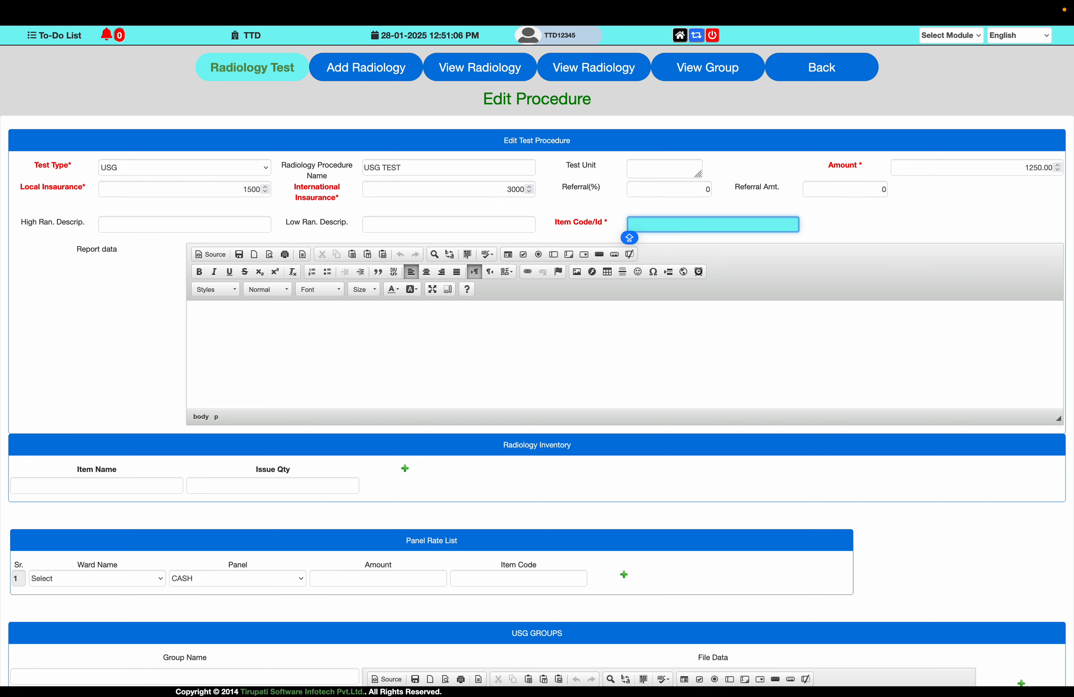
- Enter item code USGWB and paste the copied whole-abdomen report into the report data editor
{"action": "type", "text": "USGWB"}
{"action": "left_click", "coordinate": [198, 330]}
{"action": "key", "text": "ctrl+v"}
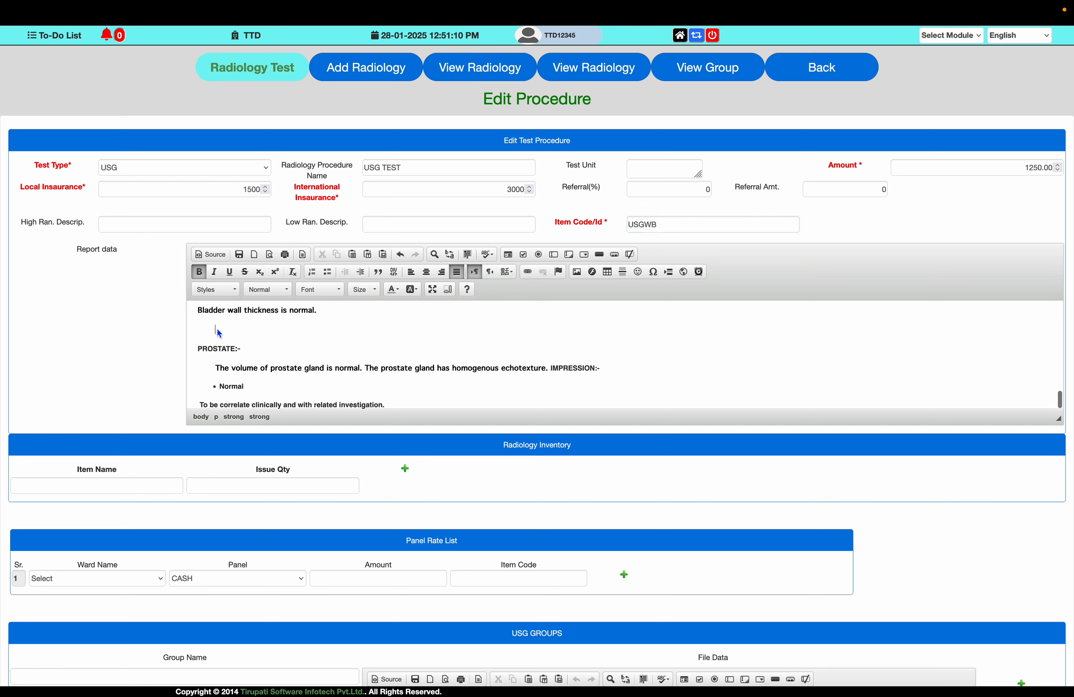
- Delete the extra blank lines in the pasted report, at its end and above the LIVER section
{"action": "key", "text": "BackSpace"}
{"action": "key", "text": "BackSpace"}
{"action": "scroll", "coordinate": [269, 328], "scroll_direction": "up", "scroll_amount": 1}
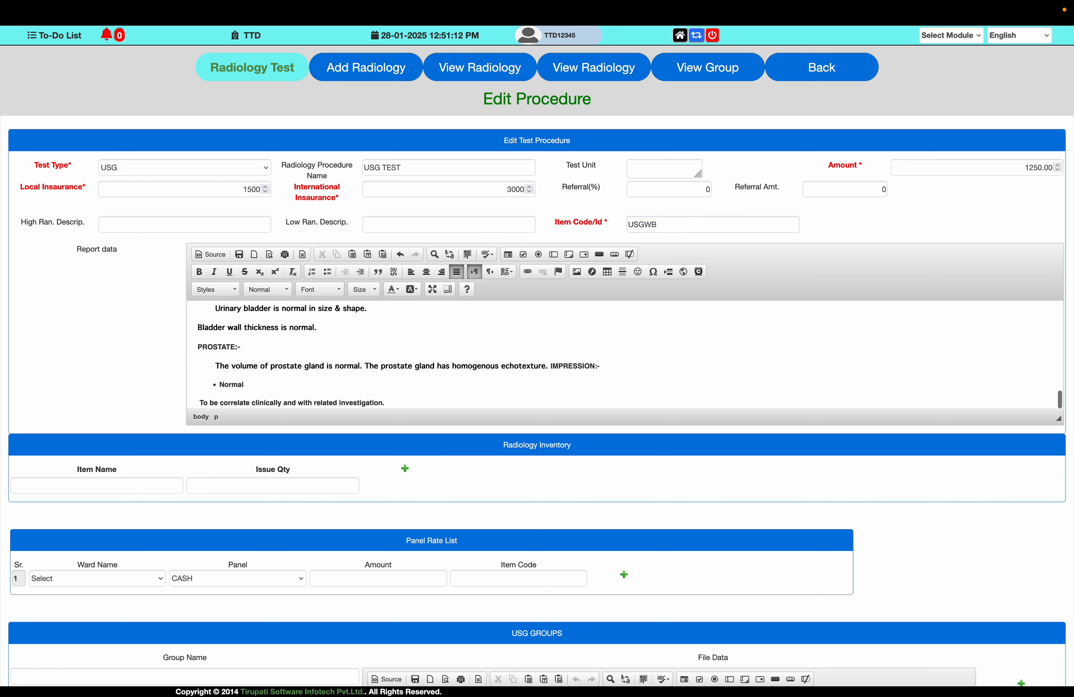
{"action": "scroll", "coordinate": [269, 327], "scroll_direction": "up", "scroll_amount": 4}
{"action": "scroll", "coordinate": [270, 328], "scroll_direction": "up", "scroll_amount": 6}
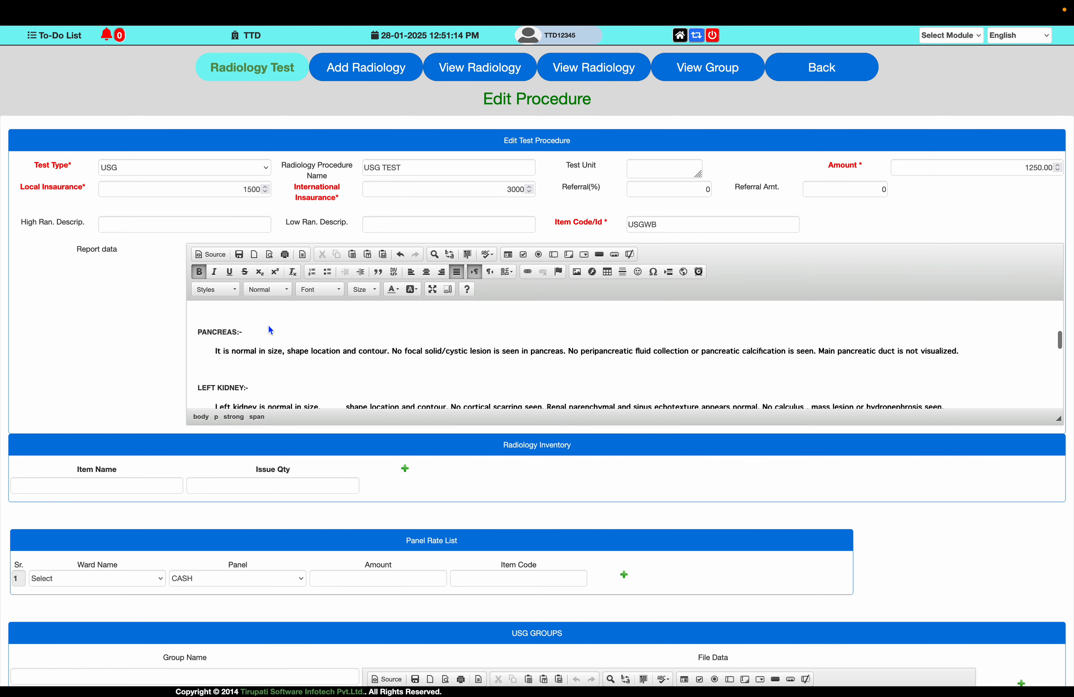
{"action": "left_click", "coordinate": [213, 333]}
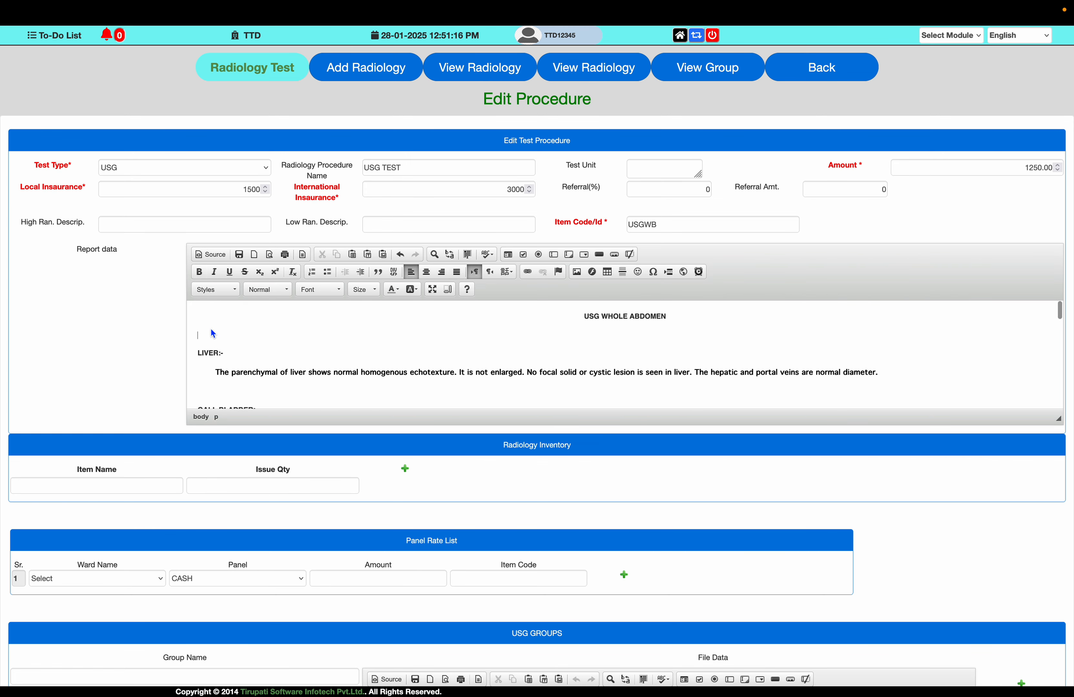
{"action": "key", "text": "BackSpace"}
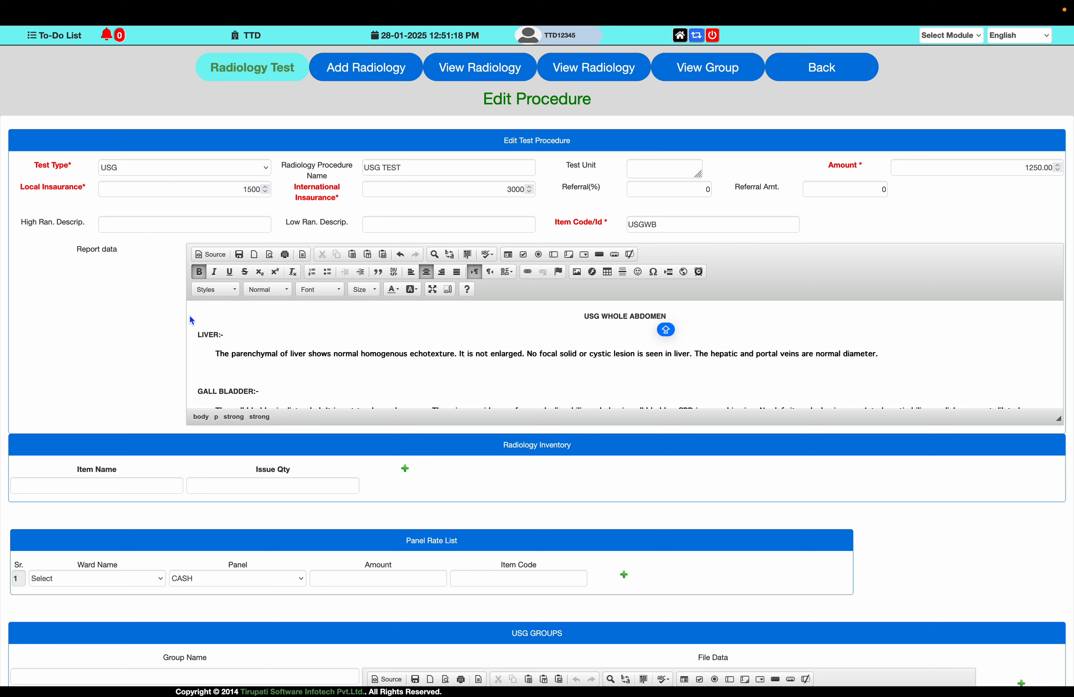